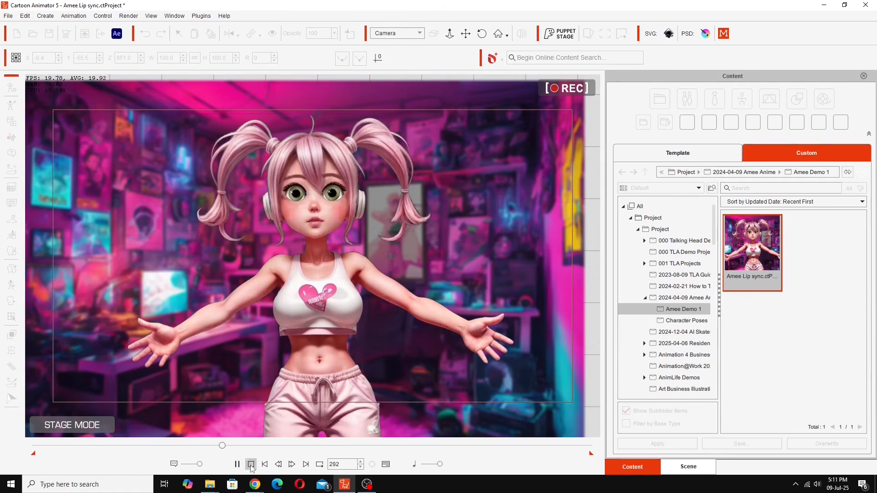
- Stop playback, open the timeline, and show the girl's Face tracks with the Voice Clip expanded to its voice and lips
{"action": "left_click", "coordinate": [251, 465]}
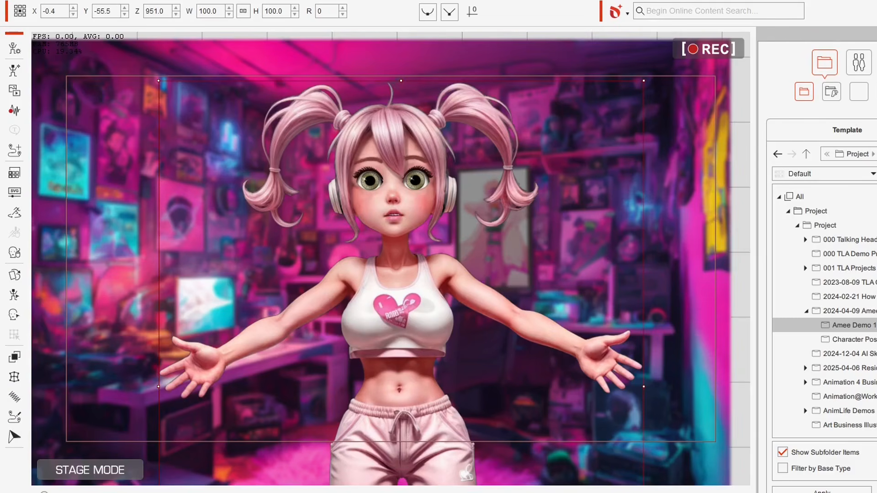
{"action": "mouse_move", "coordinate": [262, 492]}
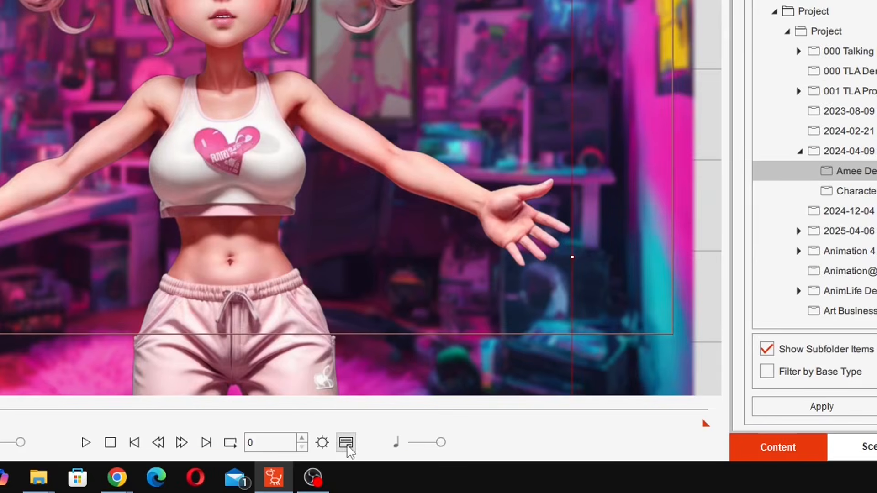
{"action": "left_click", "coordinate": [346, 442]}
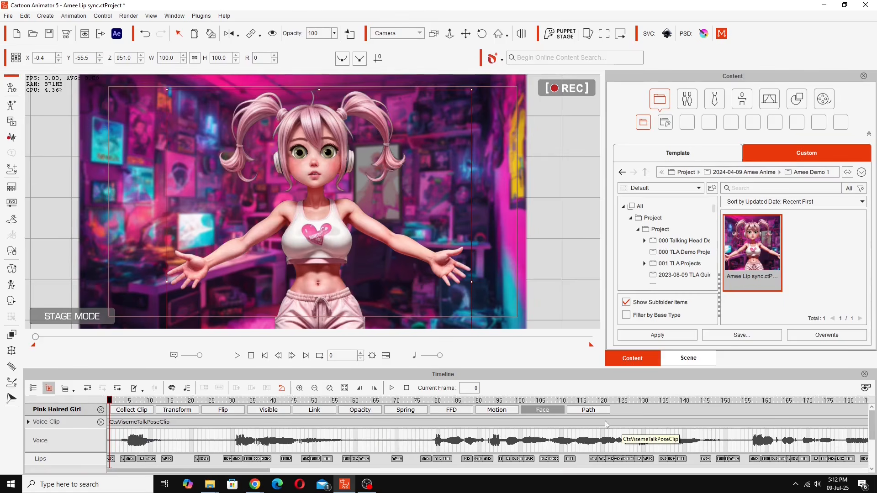
{"action": "left_click", "coordinate": [543, 410]}
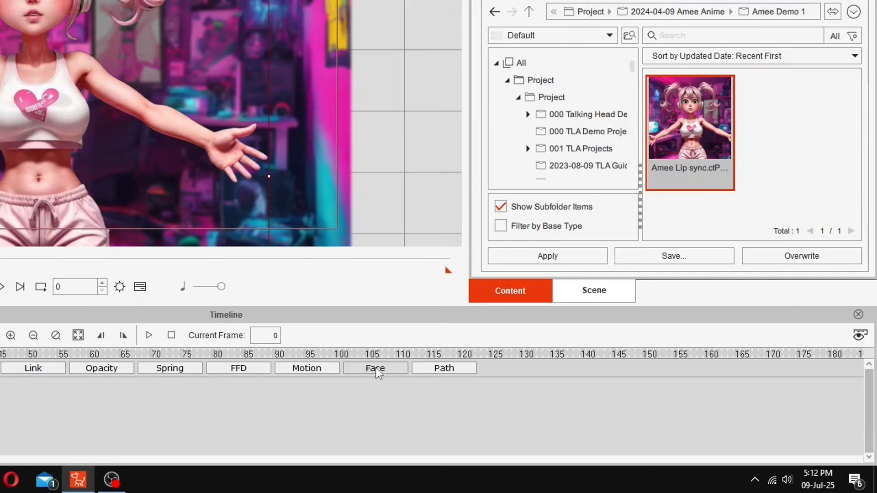
{"action": "left_click", "coordinate": [377, 368]}
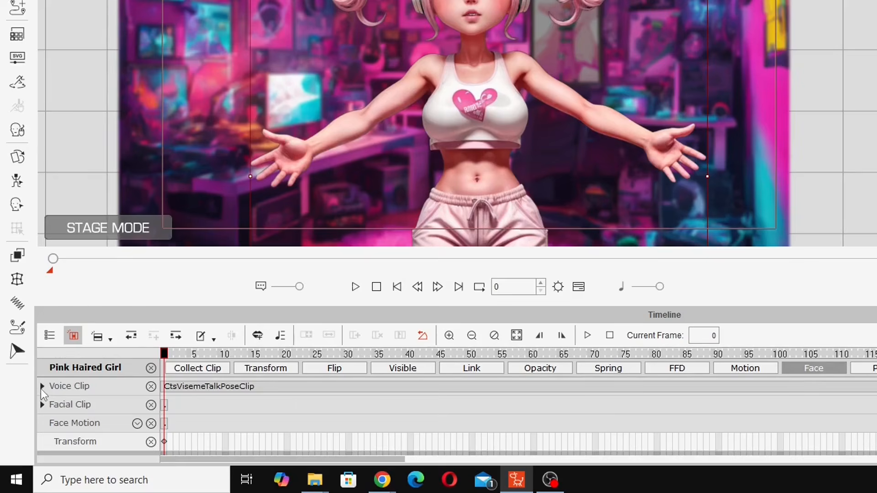
{"action": "left_click", "coordinate": [42, 387]}
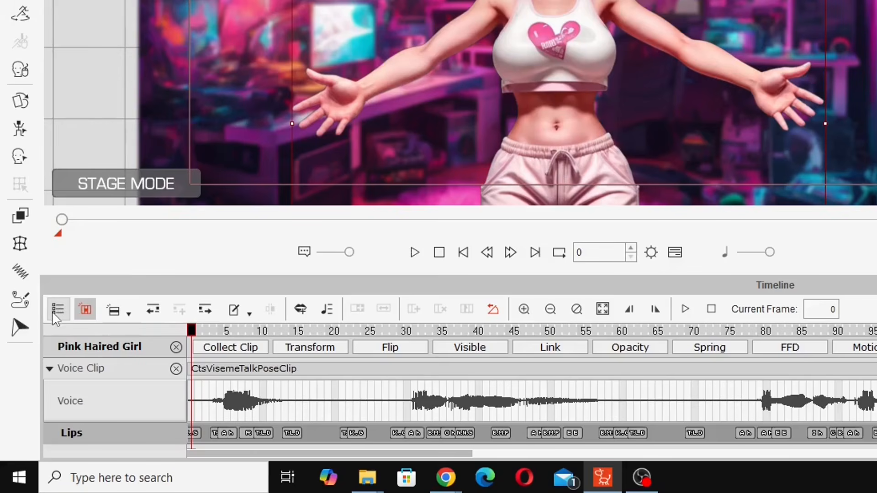
- Show the Project track in the timeline, then expand and collapse its Camera switcher track
{"action": "left_click", "coordinate": [57, 313]}
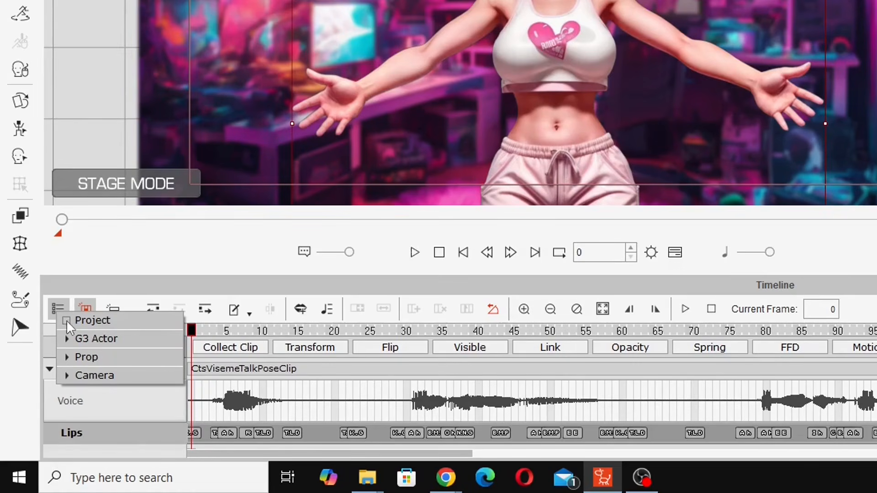
{"action": "left_click", "coordinate": [67, 319]}
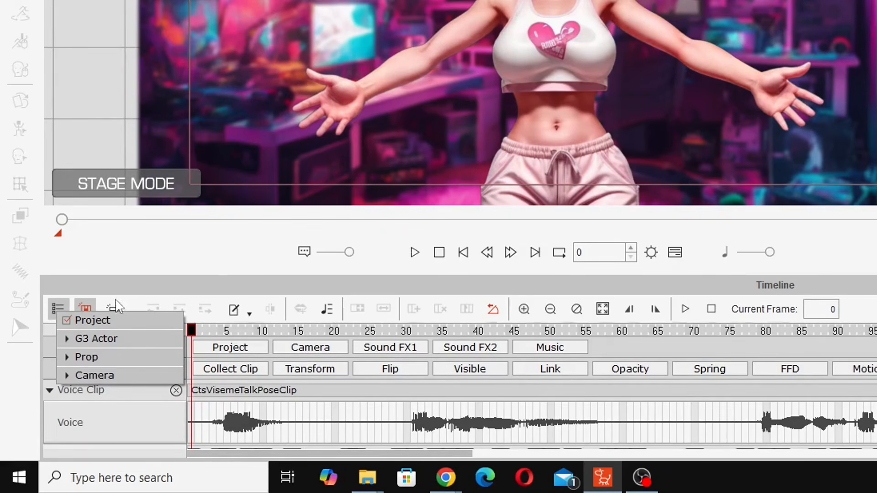
{"action": "left_click", "coordinate": [316, 348]}
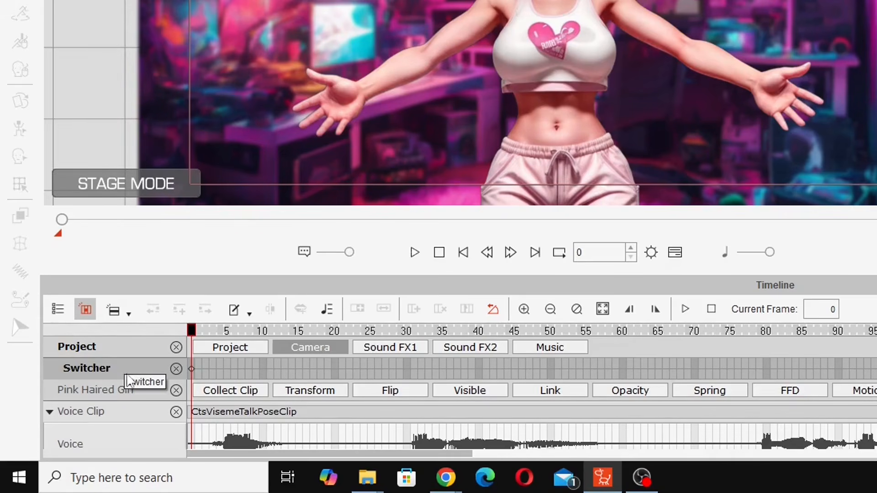
{"action": "left_click", "coordinate": [307, 347]}
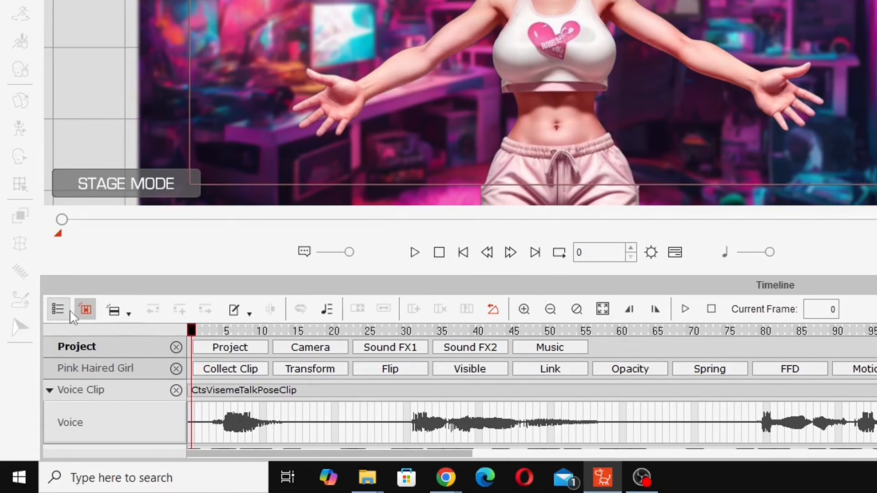
- Show the Camera track in the timeline, expand its Transform track, and enlarge the timeline area
{"action": "left_click", "coordinate": [58, 311]}
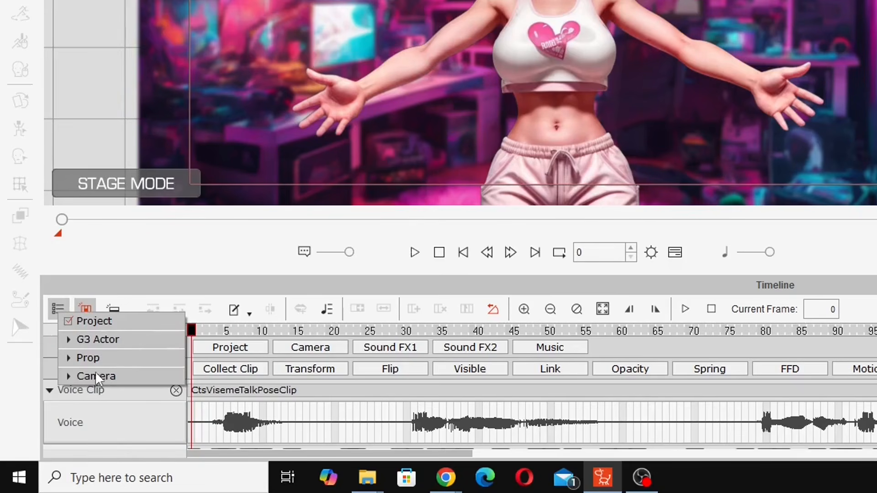
{"action": "left_click", "coordinate": [67, 377]}
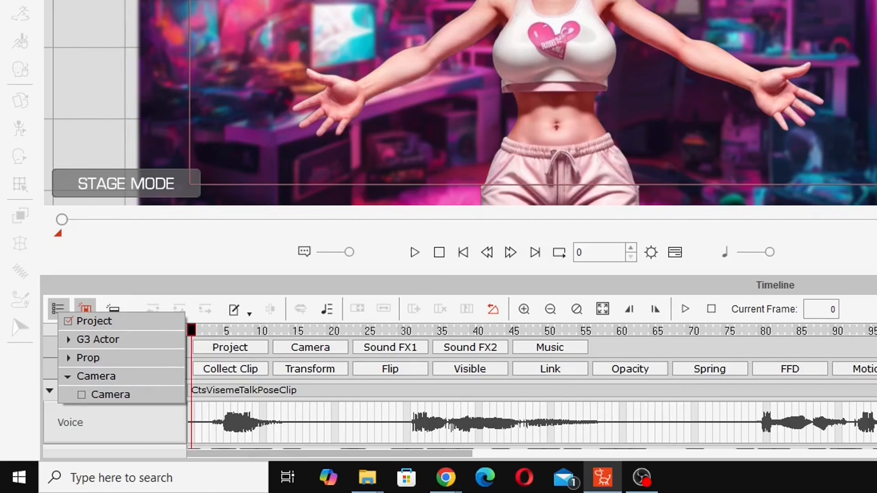
{"action": "left_click", "coordinate": [80, 394]}
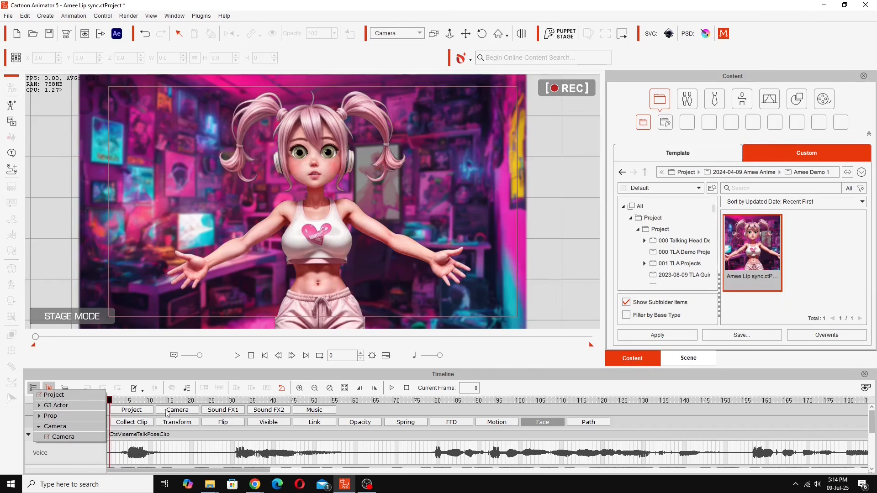
{"action": "left_click", "coordinate": [149, 376]}
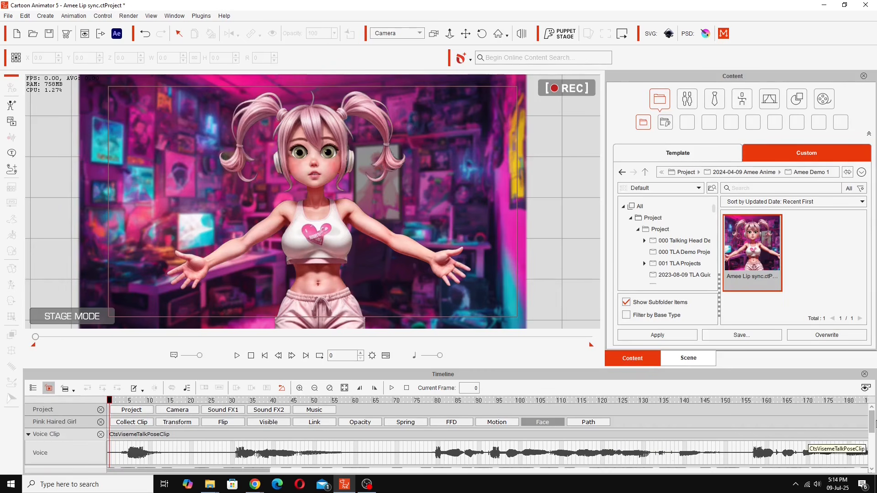
{"action": "scroll", "coordinate": [872, 425], "scroll_direction": "down", "scroll_amount": 3}
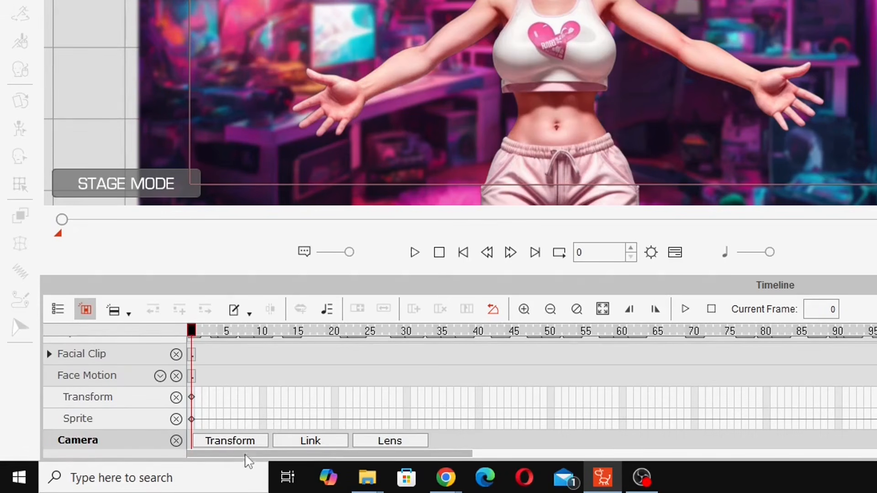
{"action": "left_click", "coordinate": [218, 441]}
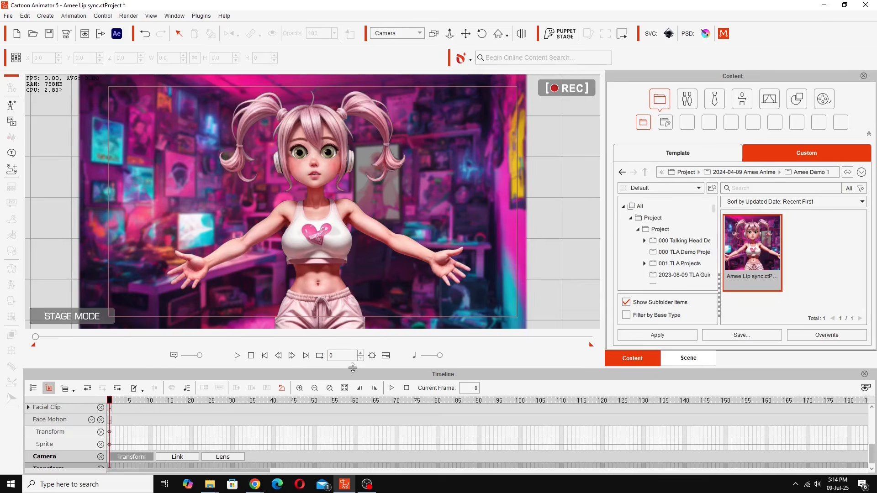
{"action": "left_click_drag", "start_coordinate": [352, 368], "coordinate": [360, 346]}
{"action": "scroll", "coordinate": [778, 463], "scroll_direction": "down", "scroll_amount": 1}
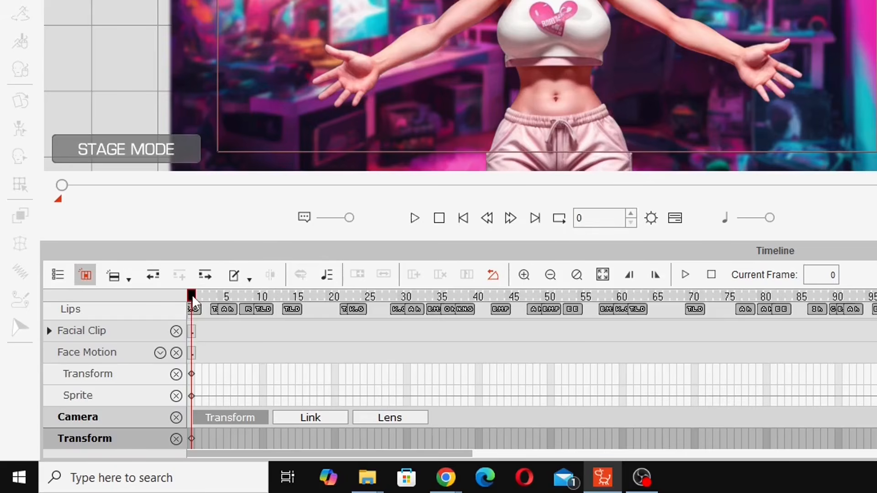
- At frame 20, move the camera closer to the girl at X -4.7, Y 94.8, Z 1427.5, and scrub through the move
{"action": "left_click_drag", "start_coordinate": [110, 381], "coordinate": [120, 381]}
{"action": "left_click_drag", "start_coordinate": [208, 300], "coordinate": [338, 363]}
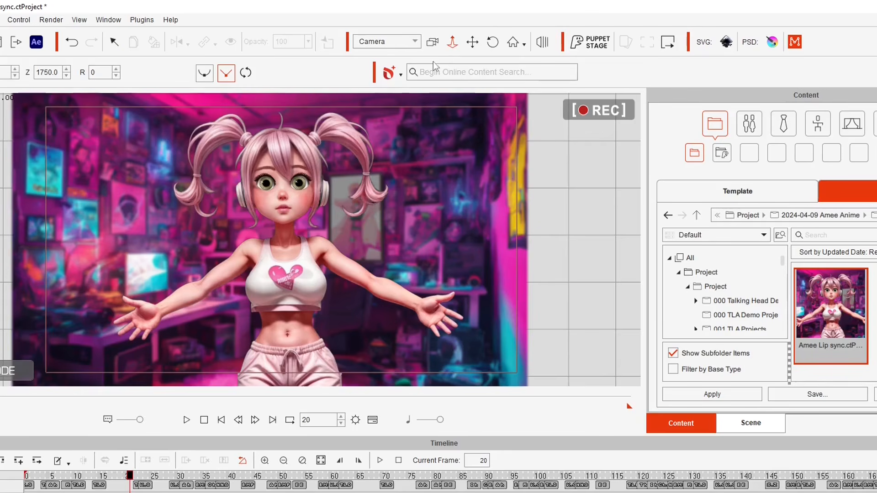
{"action": "left_click_drag", "start_coordinate": [297, 326], "coordinate": [328, 182]}
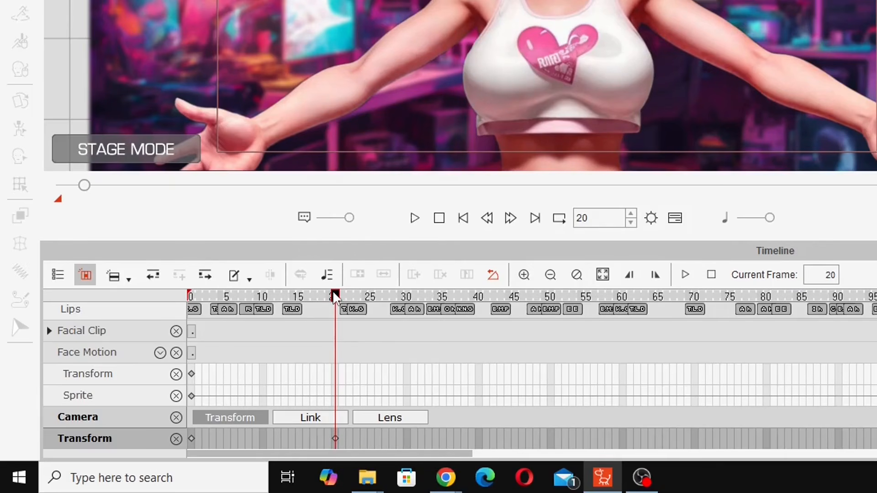
{"action": "left_click_drag", "start_coordinate": [333, 297], "coordinate": [190, 297]}
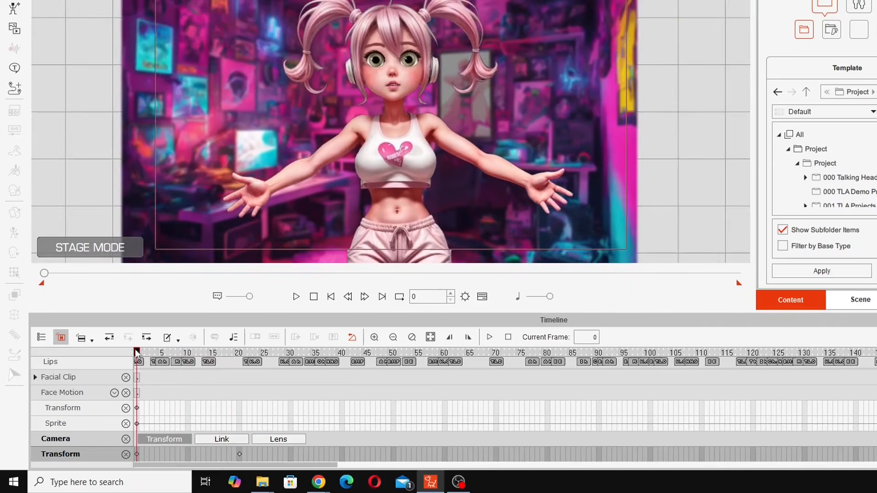
{"action": "left_click_drag", "start_coordinate": [136, 352], "coordinate": [101, 412]}
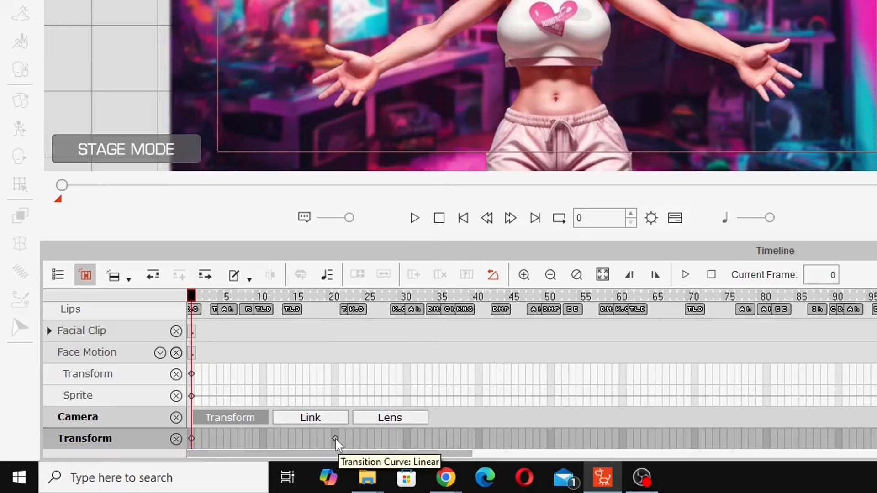
- Apply the Step transition curve to the camera's Transform keyframe at frame 20 and scrub to review the jump
{"action": "left_click", "coordinate": [192, 463]}
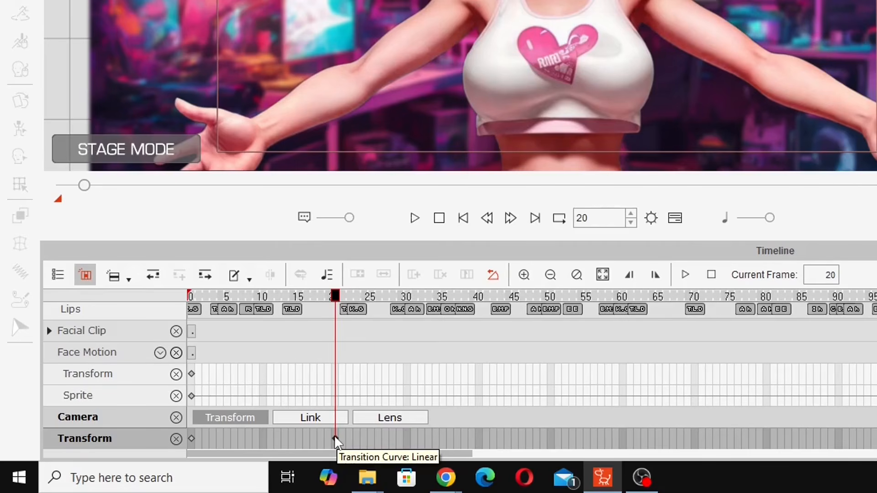
{"action": "right_click", "coordinate": [334, 436]}
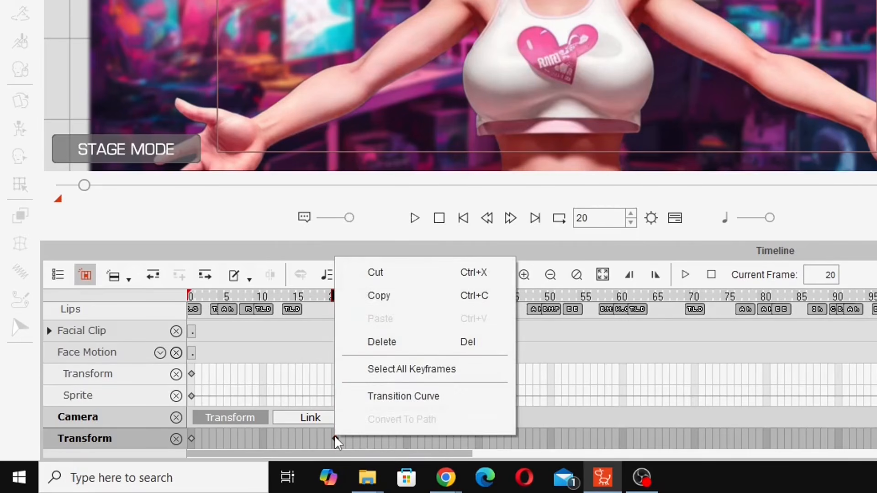
{"action": "left_click", "coordinate": [400, 398]}
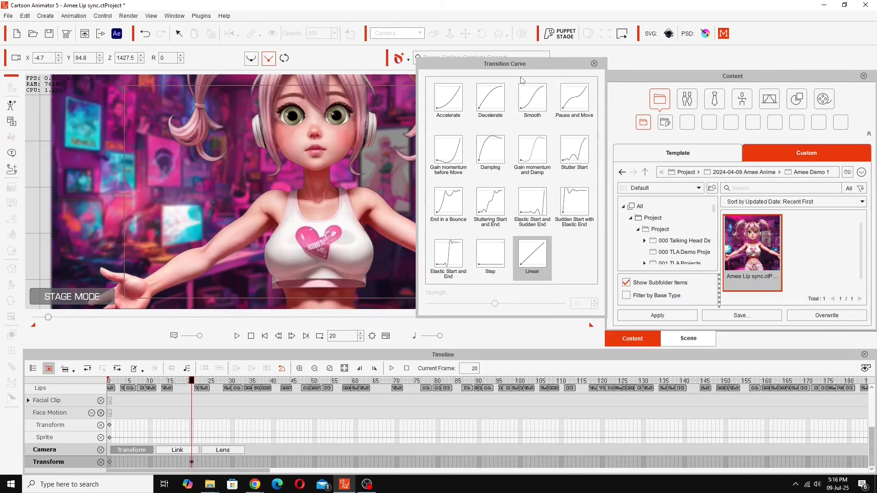
{"action": "left_click_drag", "start_coordinate": [515, 66], "coordinate": [395, 143]}
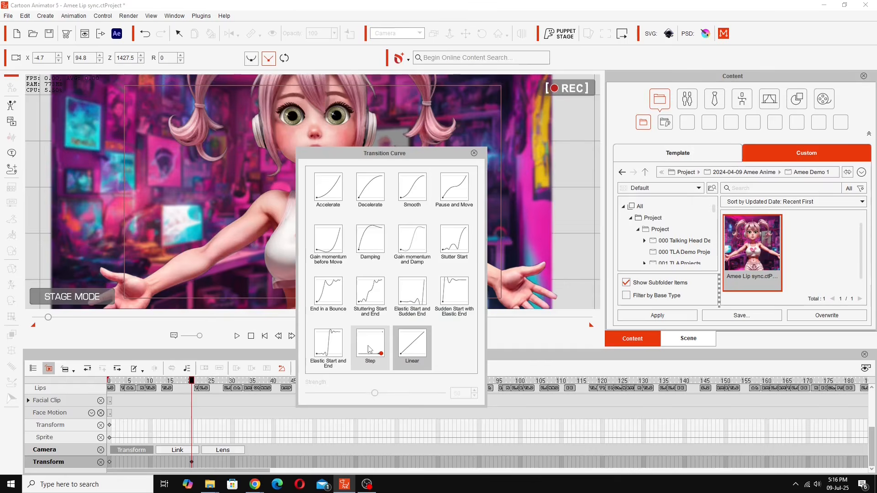
{"action": "key", "text": "space"}
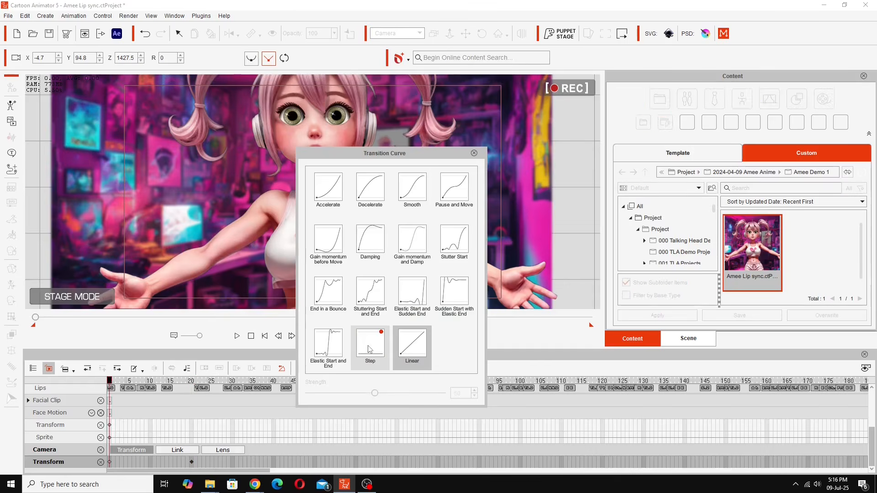
{"action": "left_click", "coordinate": [370, 349]}
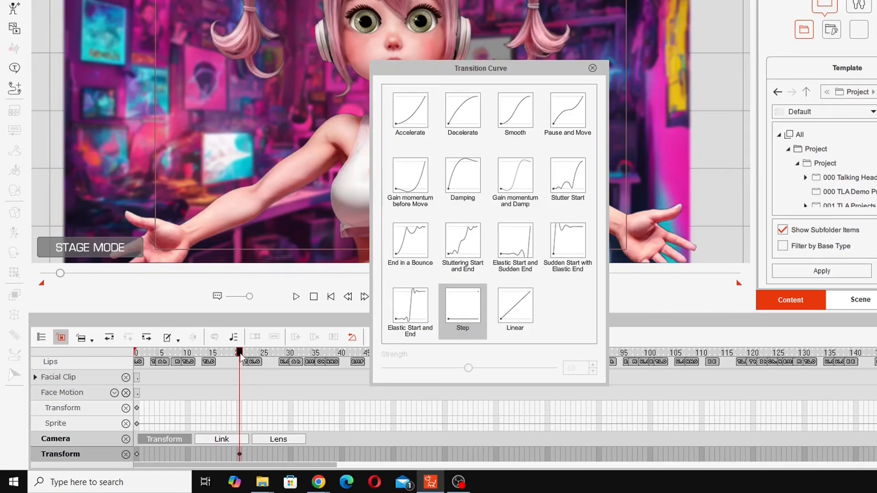
{"action": "left_click", "coordinate": [166, 386]}
{"action": "left_click_drag", "start_coordinate": [206, 359], "coordinate": [240, 369]}
{"action": "mouse_move", "coordinate": [240, 454]}
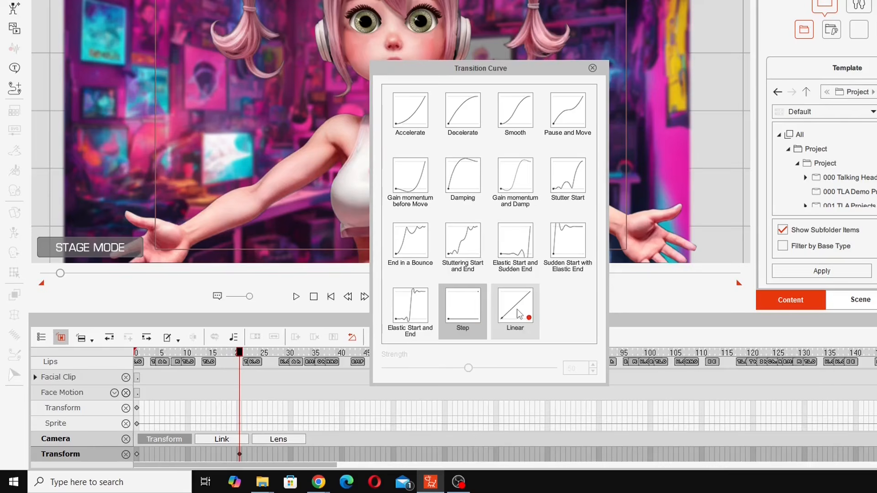
- Return the frame 20 camera keyframe to the Linear transition curve, review the motion, and close the curve settings
{"action": "key", "text": "space"}
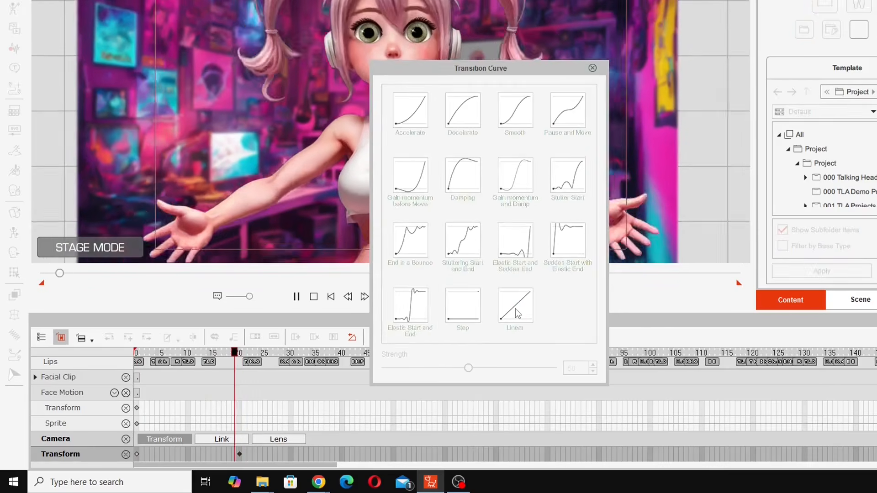
{"action": "key", "text": "space"}
{"action": "left_click", "coordinate": [515, 308]}
{"action": "left_click_drag", "start_coordinate": [229, 353], "coordinate": [241, 374]}
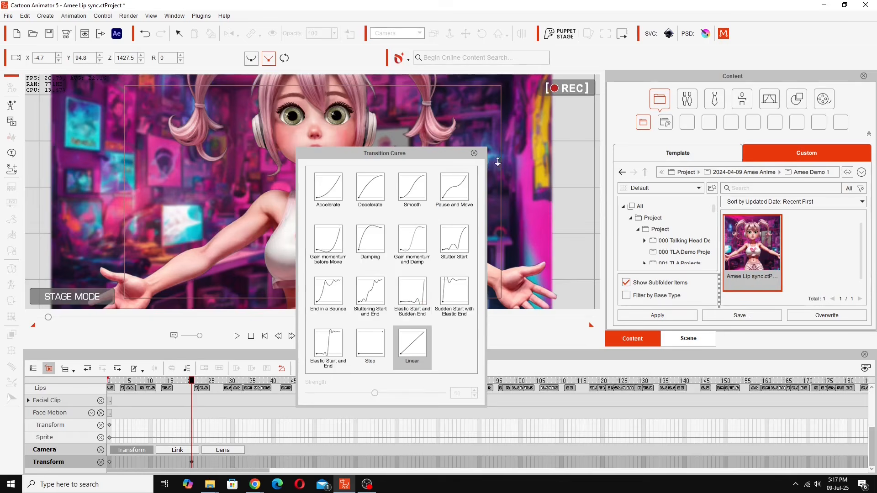
{"action": "left_click", "coordinate": [474, 154]}
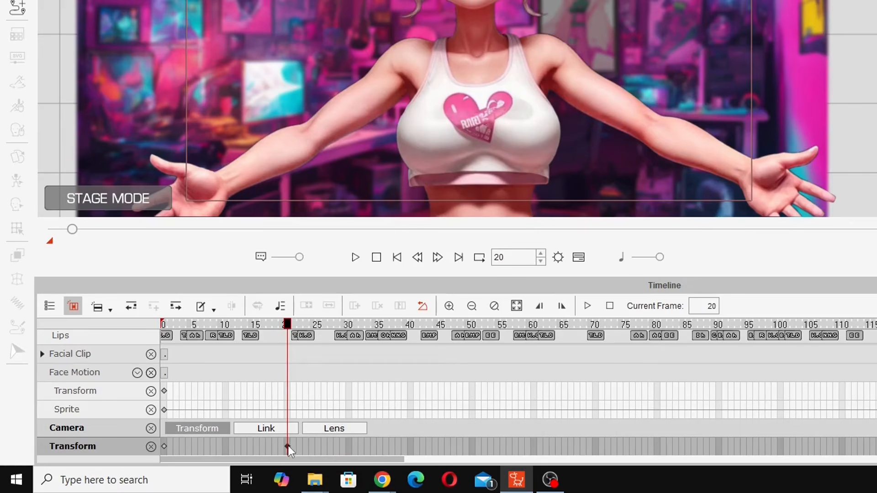
- Move the camera's Transform keyframe from frame 20 to frame 60 and scrub to review the slower zoom
{"action": "left_click_drag", "start_coordinate": [287, 446], "coordinate": [528, 446]}
{"action": "double_click", "coordinate": [534, 451]}
{"action": "left_click_drag", "start_coordinate": [533, 325], "coordinate": [455, 371]}
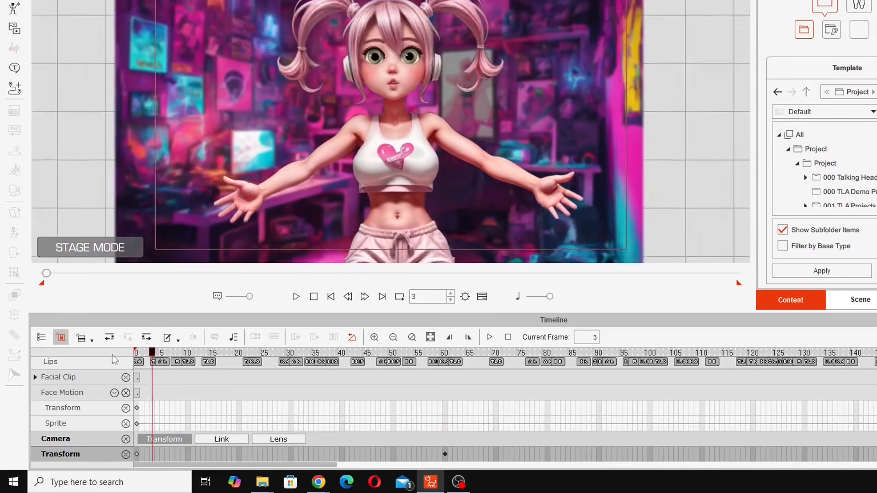
{"action": "left_click_drag", "start_coordinate": [380, 391], "coordinate": [427, 408]}
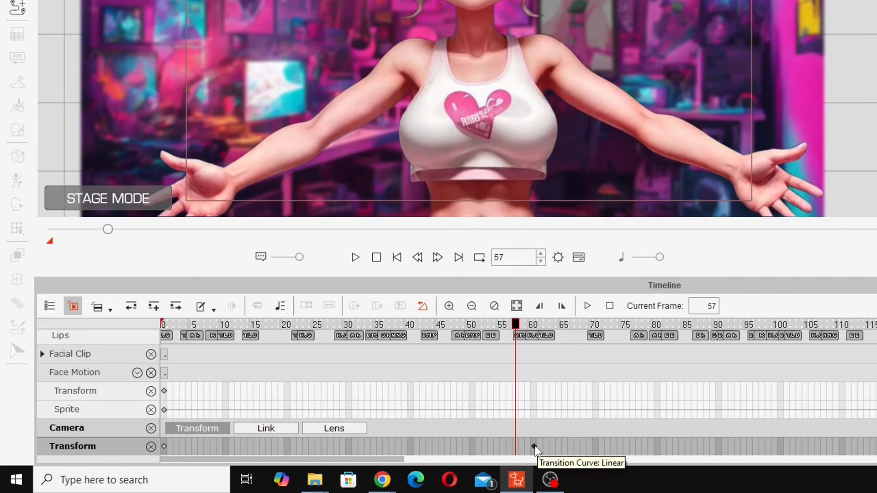
- Copy the camera's Transform keyframe at frame 60, paste it at frame 100, and scrub between the two keyframes
{"action": "left_click", "coordinate": [533, 446]}
{"action": "right_click", "coordinate": [534, 446]}
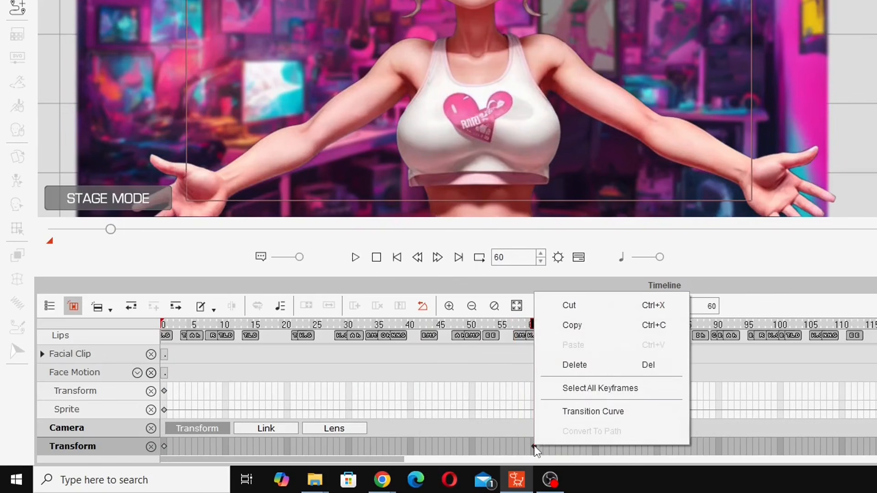
{"action": "left_click", "coordinate": [591, 327]}
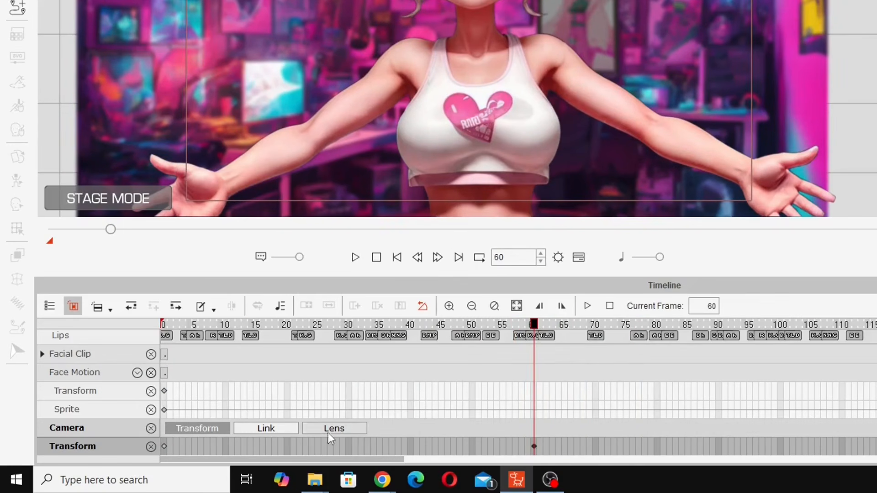
{"action": "left_click", "coordinate": [781, 446]}
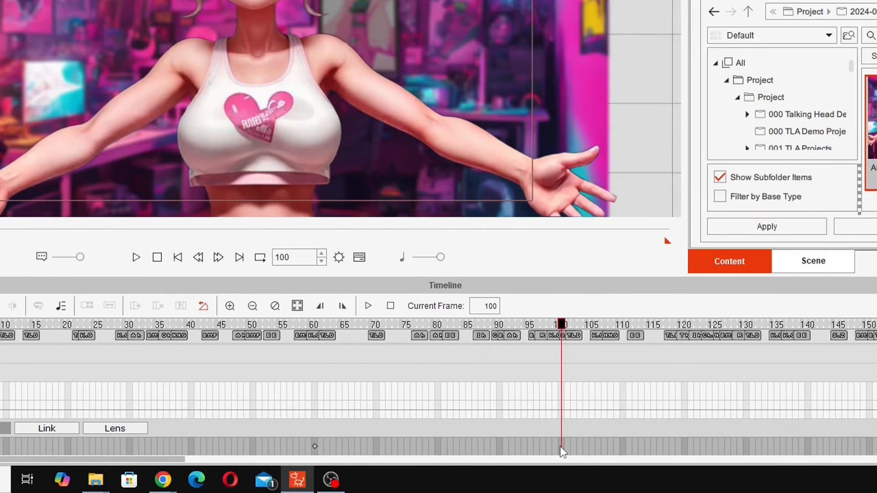
{"action": "right_click", "coordinate": [560, 446]}
{"action": "left_click", "coordinate": [613, 353]}
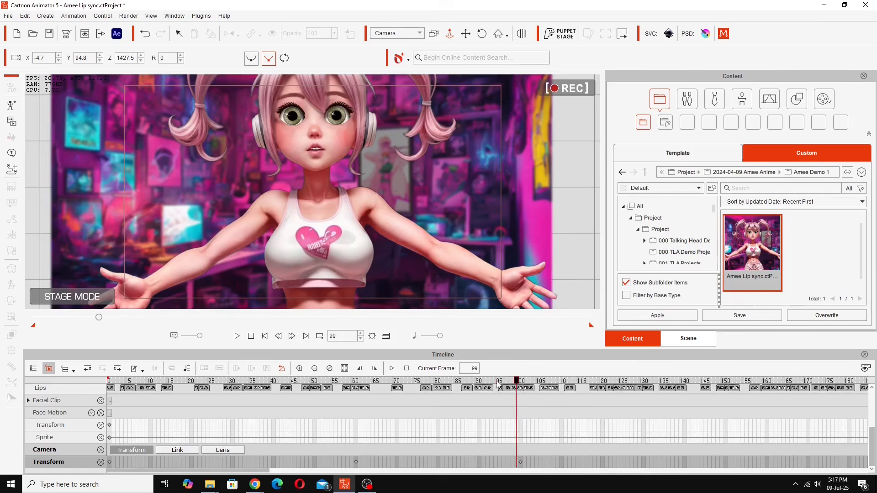
{"action": "left_click_drag", "start_coordinate": [409, 400], "coordinate": [417, 425]}
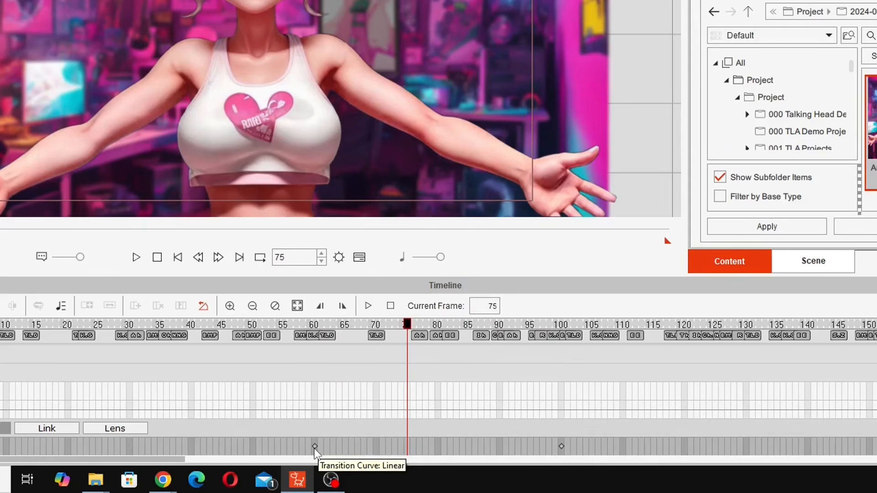
- Delete the camera's Transform keyframe at frame 60, scrub through the remaining zoom, and delete the frame 100 keyframe as well
{"action": "left_click", "coordinate": [357, 462]}
{"action": "key", "text": "Delete"}
{"action": "left_click_drag", "start_coordinate": [315, 324], "coordinate": [118, 402]}
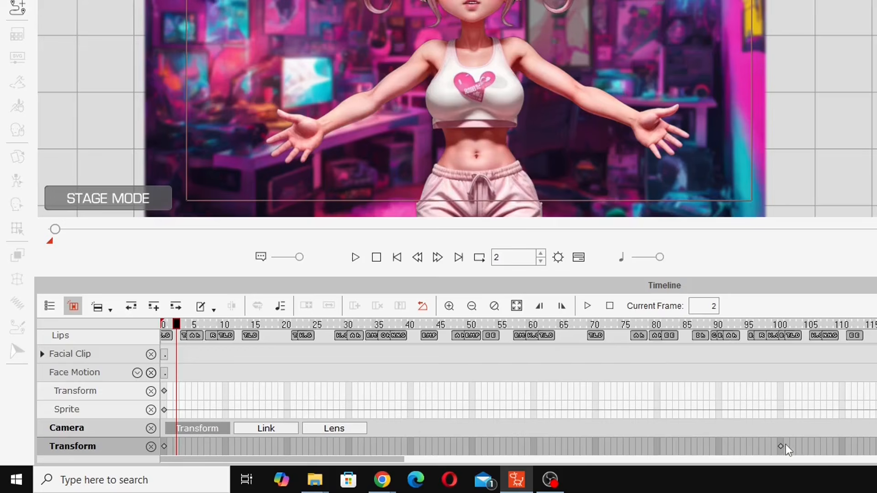
{"action": "left_click", "coordinate": [782, 447]}
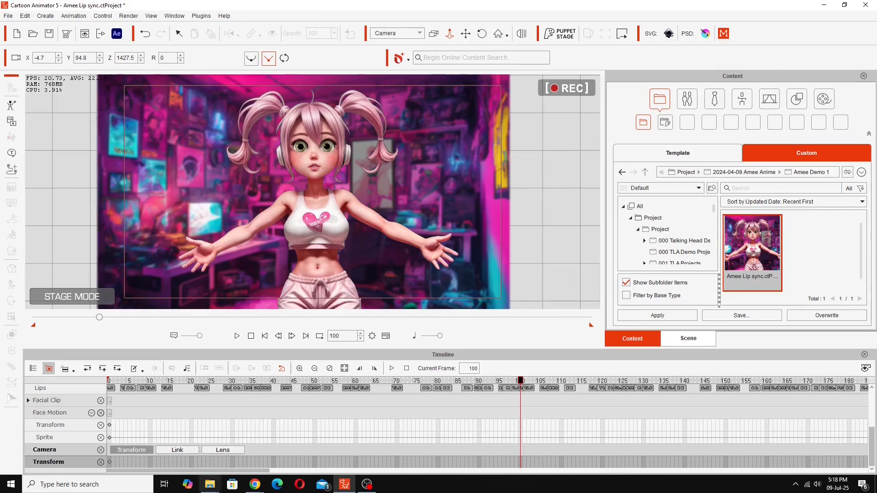
- Bring the voice clip waveform into view and play the animation from the start against the speech
{"action": "scroll", "coordinate": [611, 410], "scroll_direction": "up", "scroll_amount": 5}
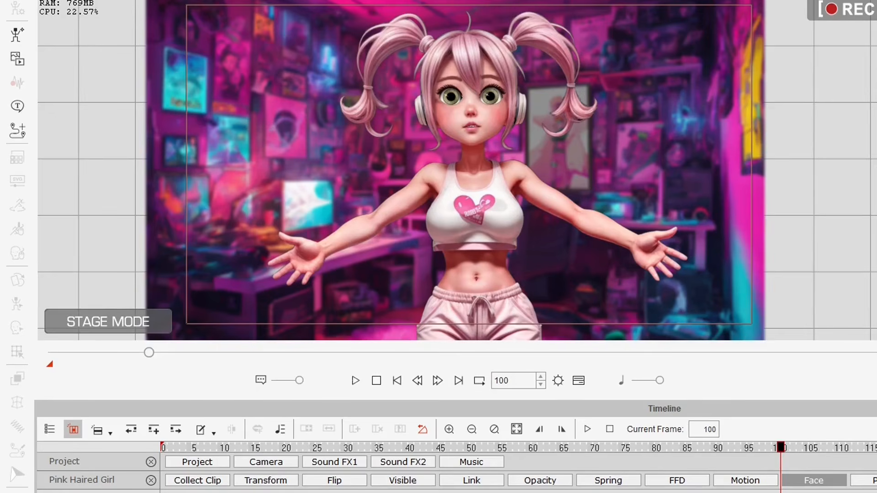
{"action": "left_click_drag", "start_coordinate": [781, 447], "coordinate": [185, 448]}
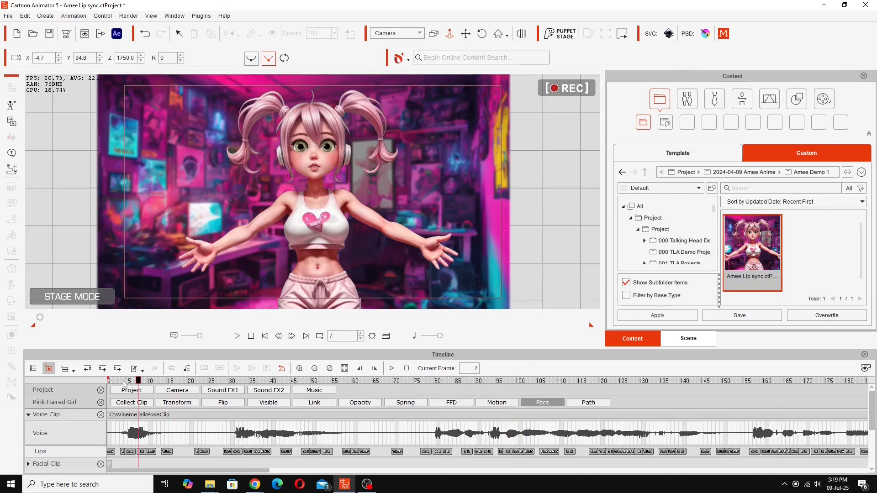
{"action": "left_click_drag", "start_coordinate": [124, 384], "coordinate": [97, 380]}
{"action": "left_click", "coordinate": [237, 336]}
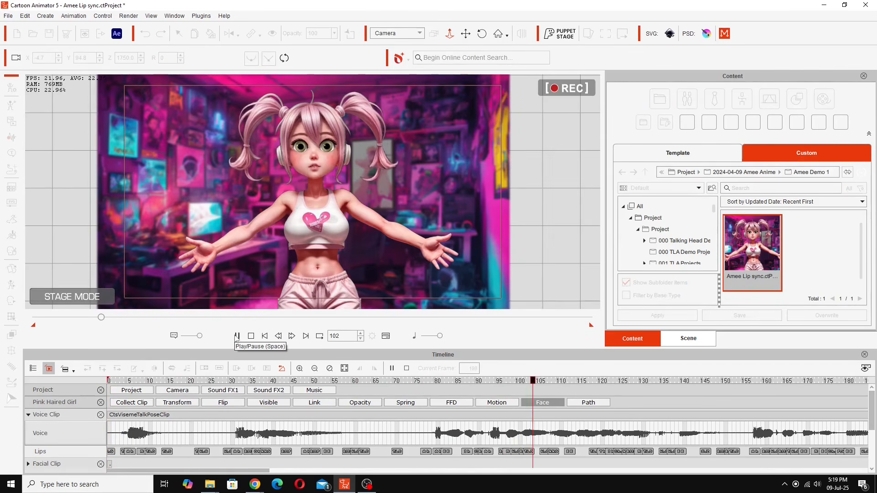
{"action": "left_click", "coordinate": [237, 336]}
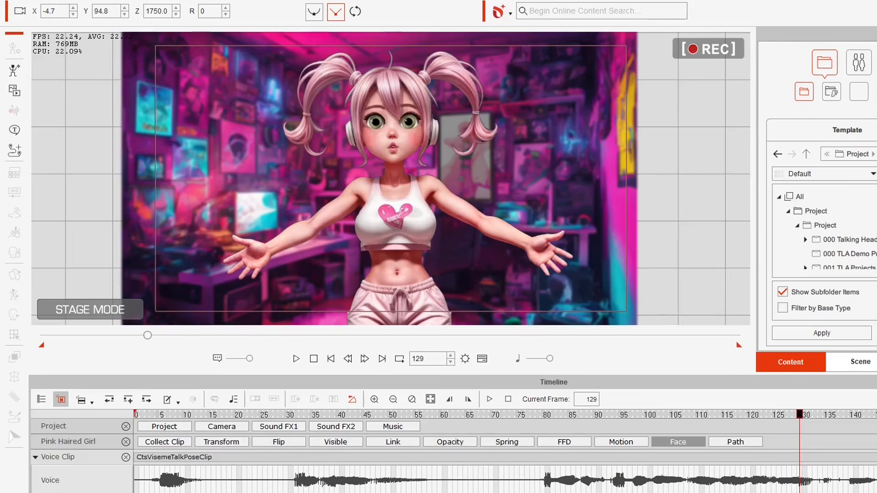
- At frame 75, move the camera closer to the girl at X -4.2, Y 112.0, Z 1488.7, and scrub through the move
{"action": "left_click", "coordinate": [528, 415]}
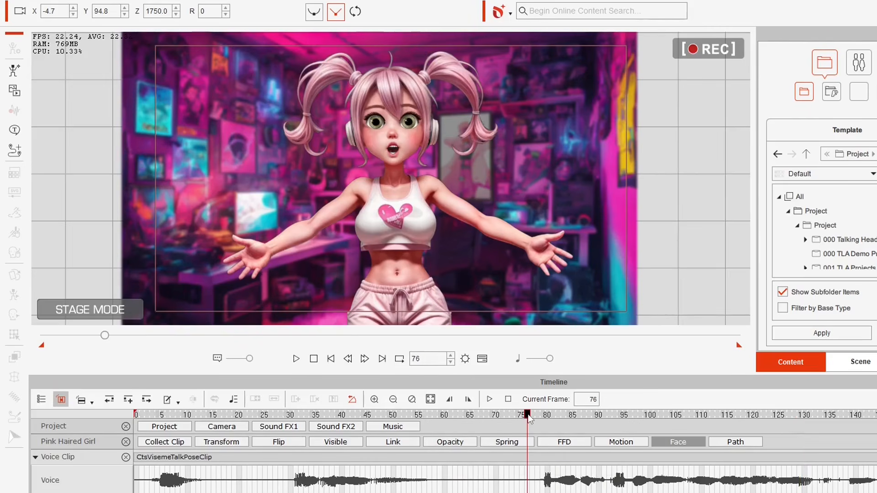
{"action": "left_click", "coordinate": [522, 416]}
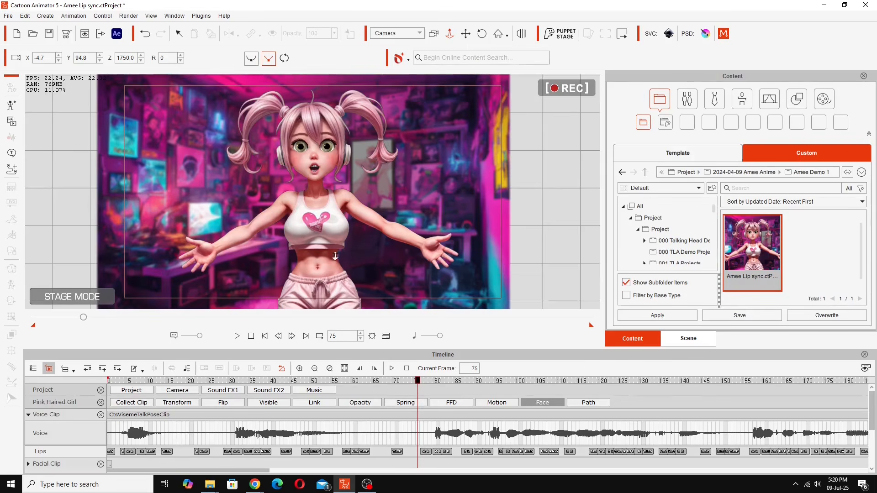
{"action": "left_click_drag", "start_coordinate": [339, 268], "coordinate": [337, 198]}
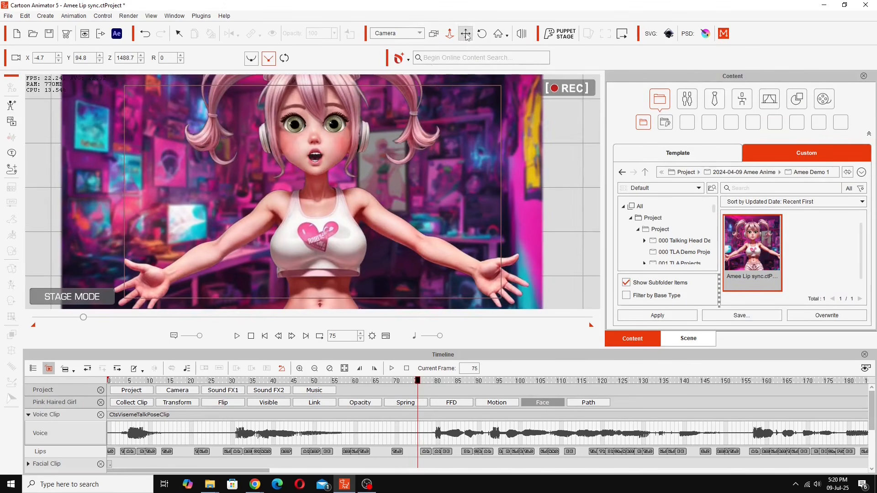
{"action": "left_click", "coordinate": [466, 35]}
{"action": "left_click_drag", "start_coordinate": [314, 133], "coordinate": [312, 153]}
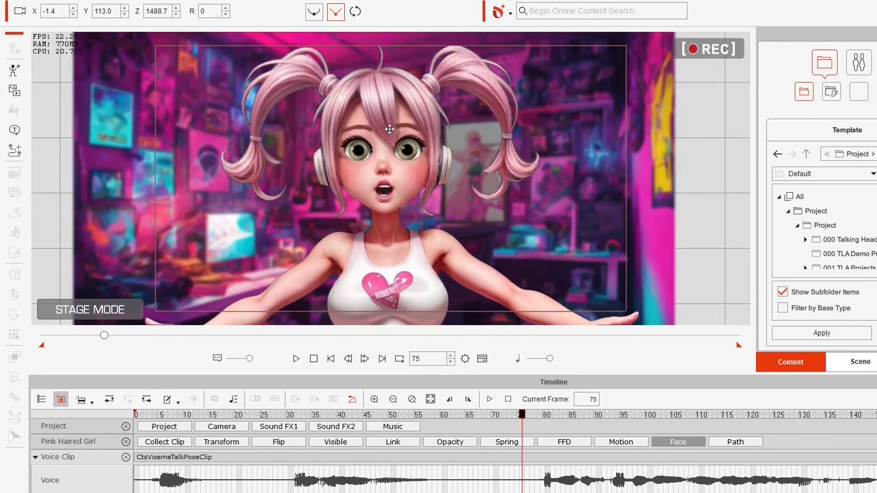
{"action": "left_click_drag", "start_coordinate": [389, 129], "coordinate": [393, 128]}
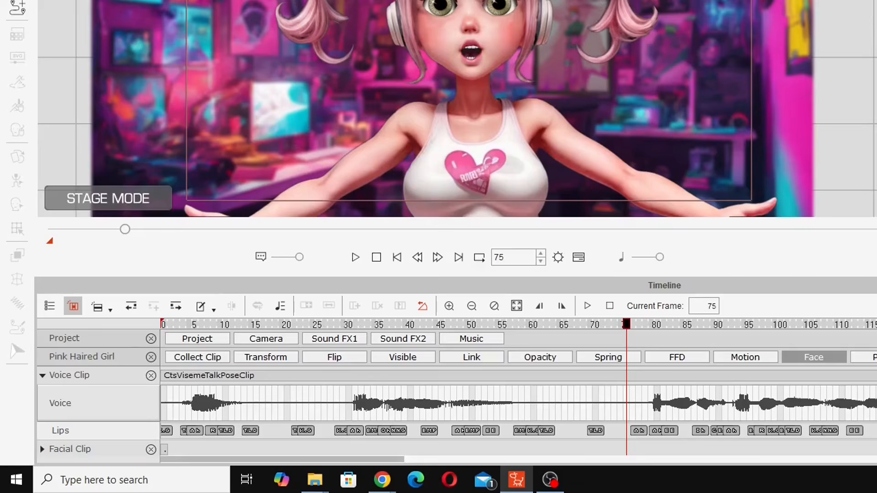
{"action": "scroll", "coordinate": [406, 464], "scroll_direction": "down", "scroll_amount": 5}
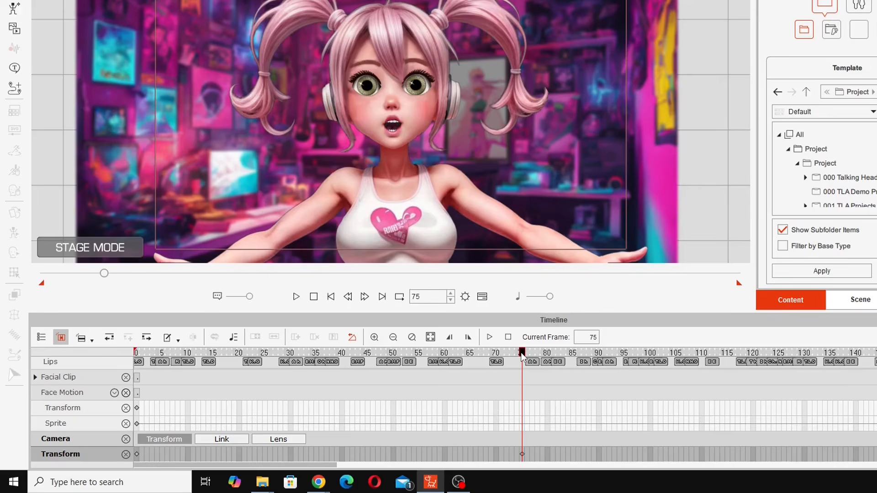
{"action": "left_click_drag", "start_coordinate": [522, 356], "coordinate": [188, 353]}
{"action": "left_click_drag", "start_coordinate": [170, 324], "coordinate": [520, 380]}
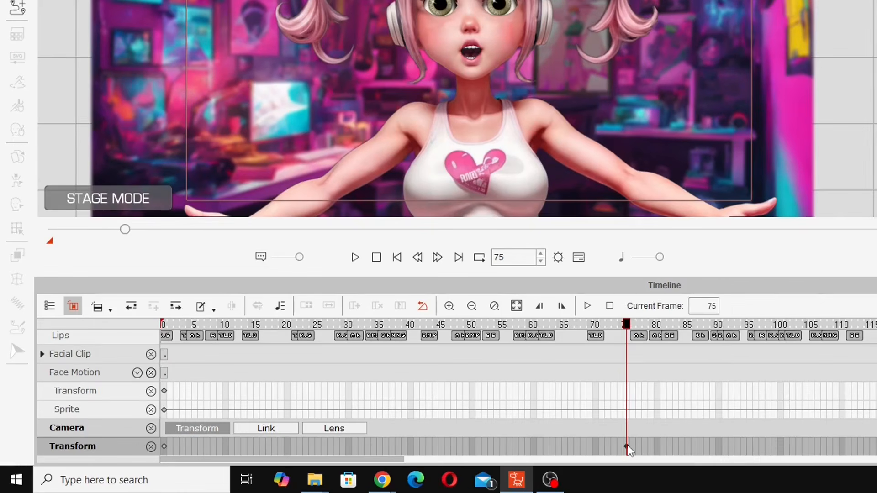
- Apply the Step transition curve to the camera's Transform keyframe at frame 75 and close the curve settings
{"action": "right_click", "coordinate": [627, 445]}
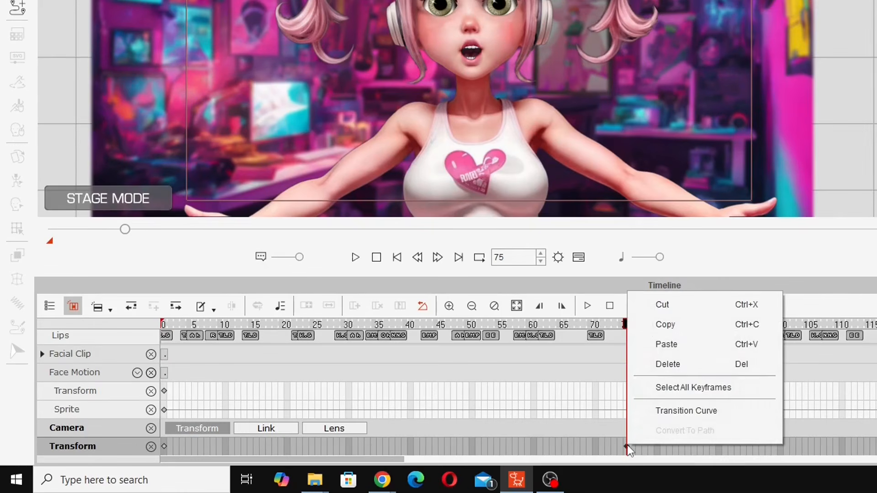
{"action": "left_click", "coordinate": [671, 411]}
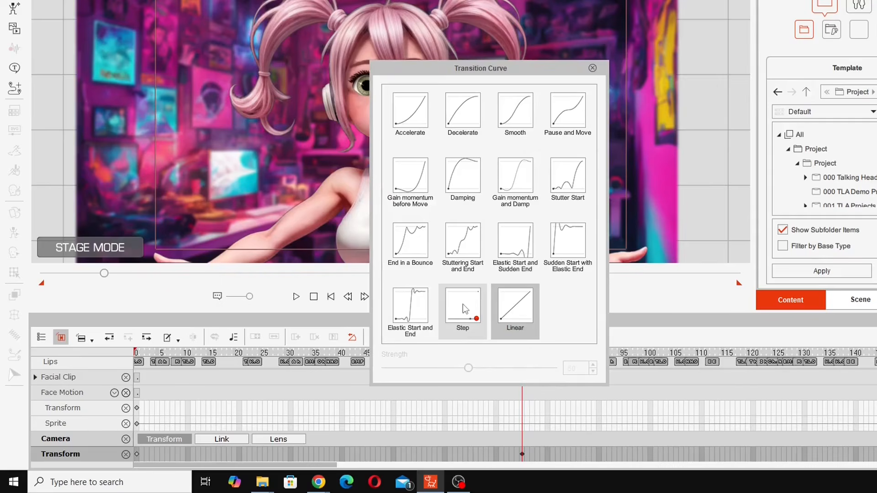
{"action": "key", "text": "space"}
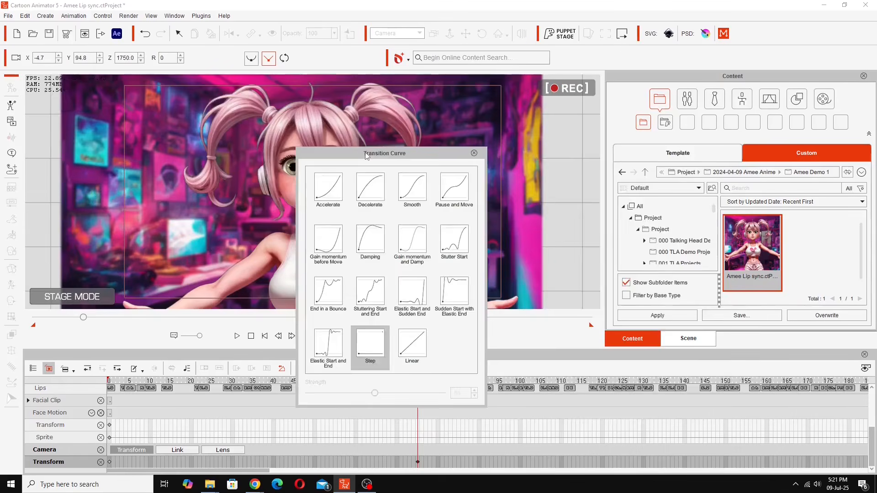
{"action": "left_click_drag", "start_coordinate": [362, 154], "coordinate": [617, 157]}
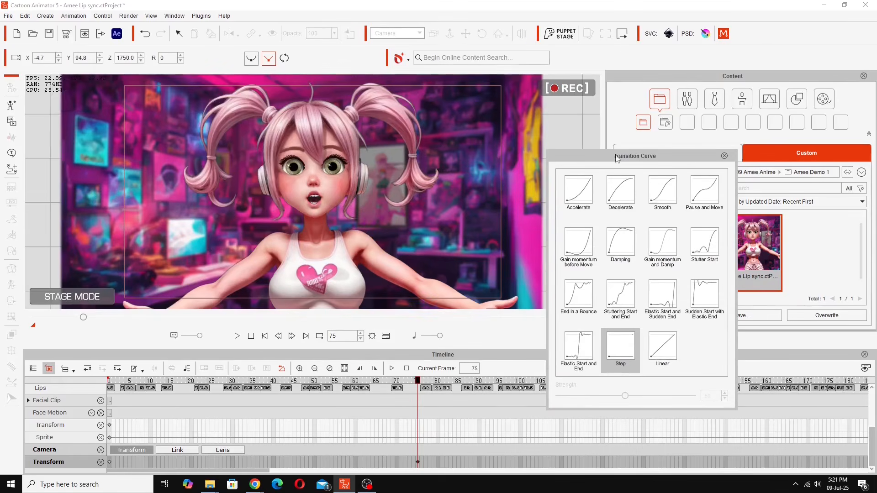
{"action": "left_click", "coordinate": [725, 157]}
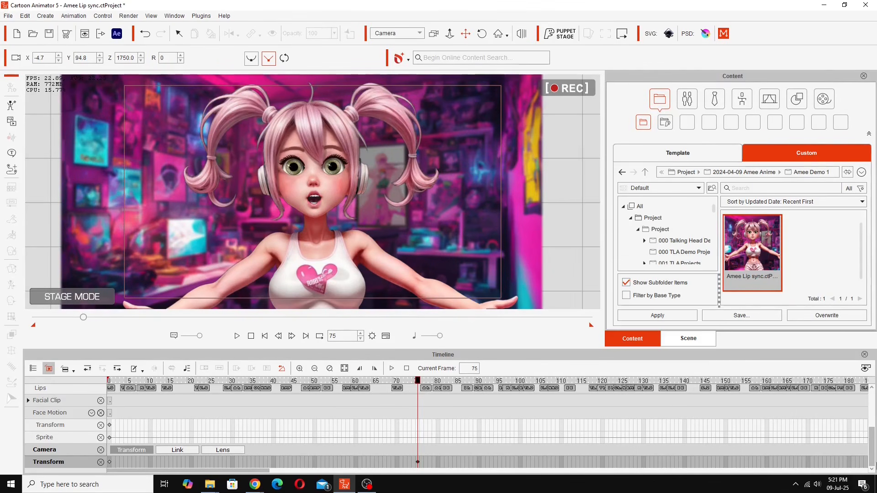
- Play the close-up from frame 75 with the voice waveform in view, and stop playback
{"action": "scroll", "coordinate": [630, 391], "scroll_direction": "up", "scroll_amount": 4}
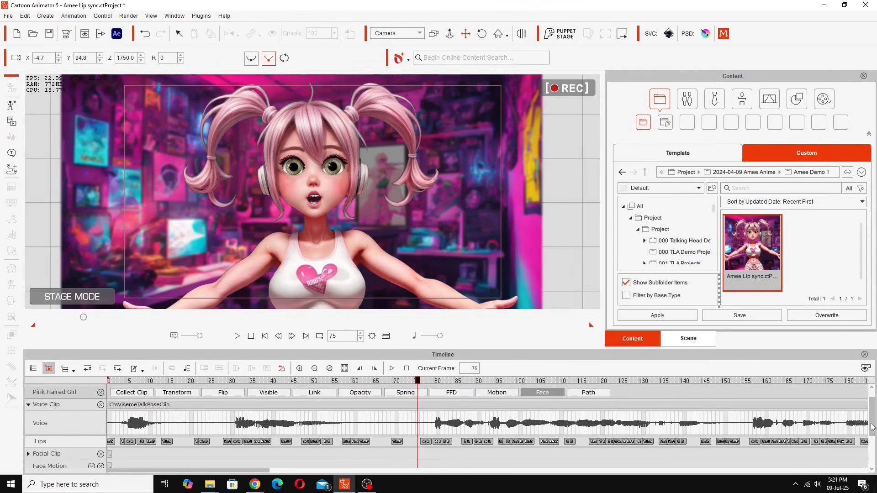
{"action": "left_click", "coordinate": [237, 336]}
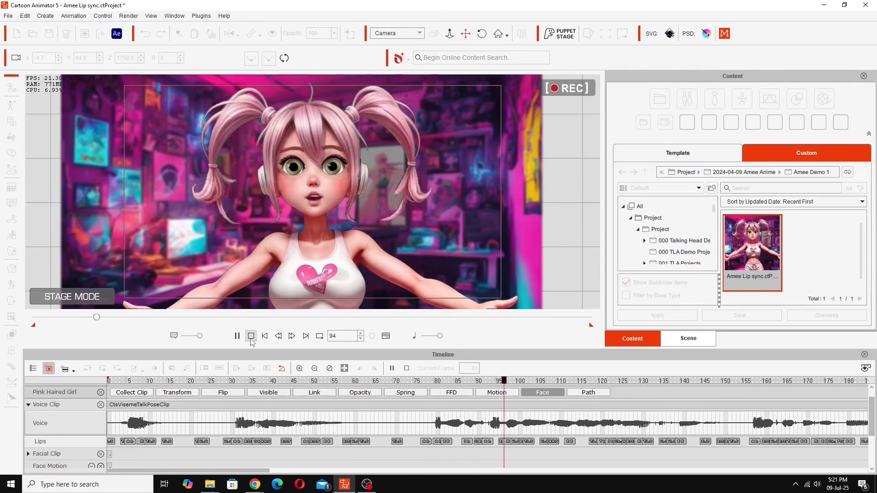
{"action": "left_click", "coordinate": [251, 337]}
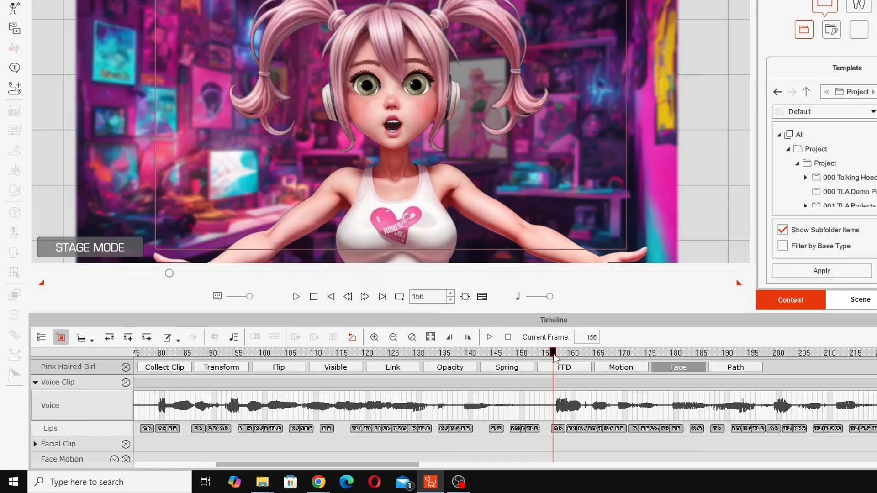
- Scrub along the voice waveform to examine the following phrases and park the playhead at frame 215
{"action": "left_click_drag", "start_coordinate": [443, 378], "coordinate": [214, 372]}
{"action": "left_click_drag", "start_coordinate": [269, 349], "coordinate": [564, 366]}
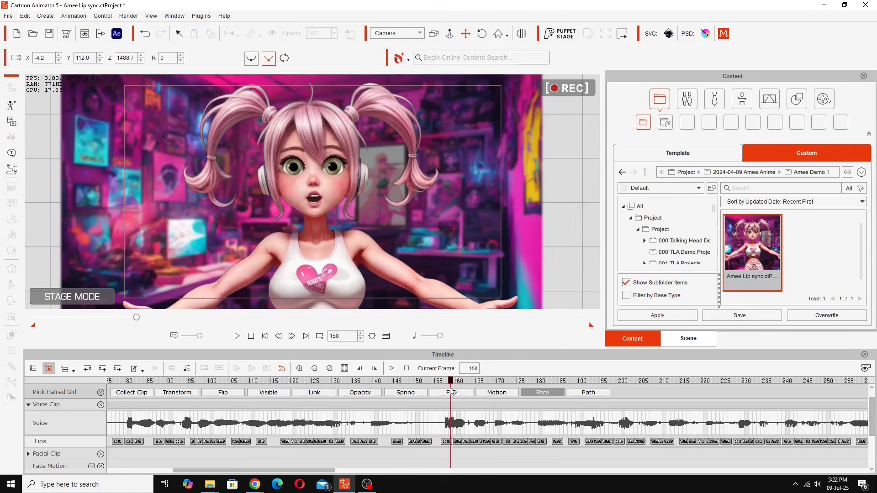
{"action": "left_click_drag", "start_coordinate": [452, 392], "coordinate": [478, 459]}
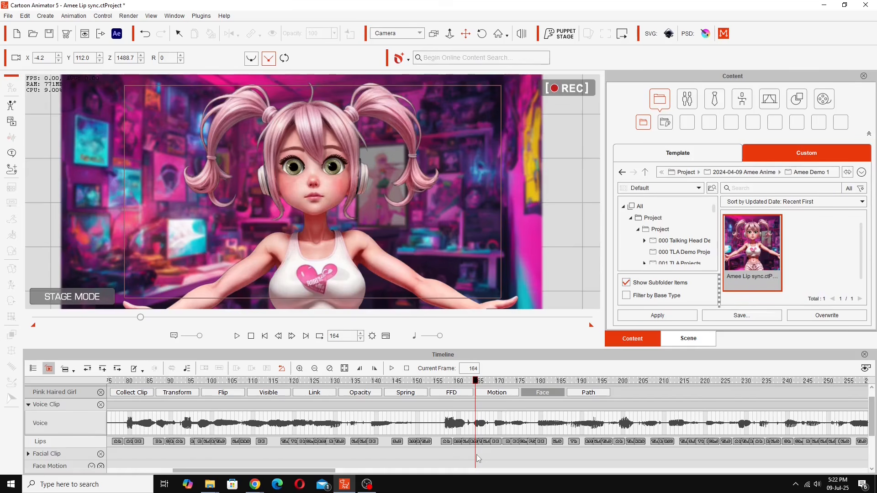
{"action": "left_click_drag", "start_coordinate": [476, 454], "coordinate": [659, 397]}
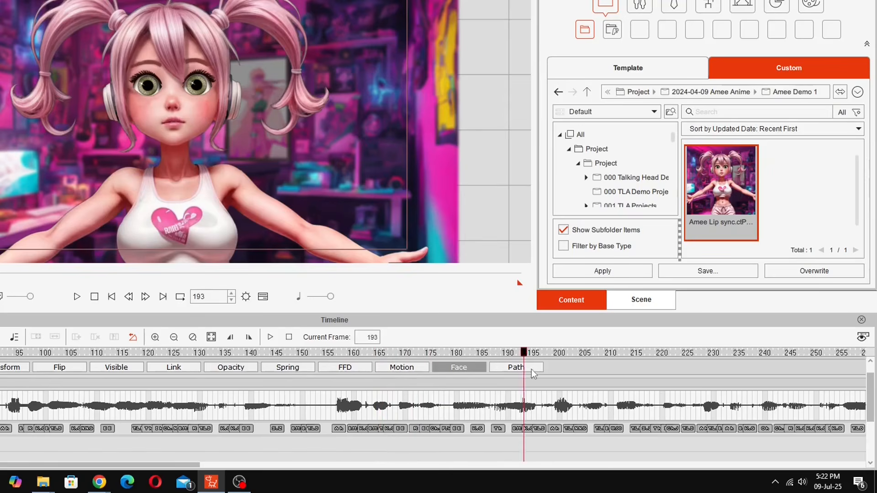
{"action": "mouse_move", "coordinate": [607, 375]}
{"action": "left_mouse_down"}
{"action": "mouse_move", "coordinate": [765, 376]}
{"action": "mouse_move", "coordinate": [592, 372]}
{"action": "left_mouse_up"}
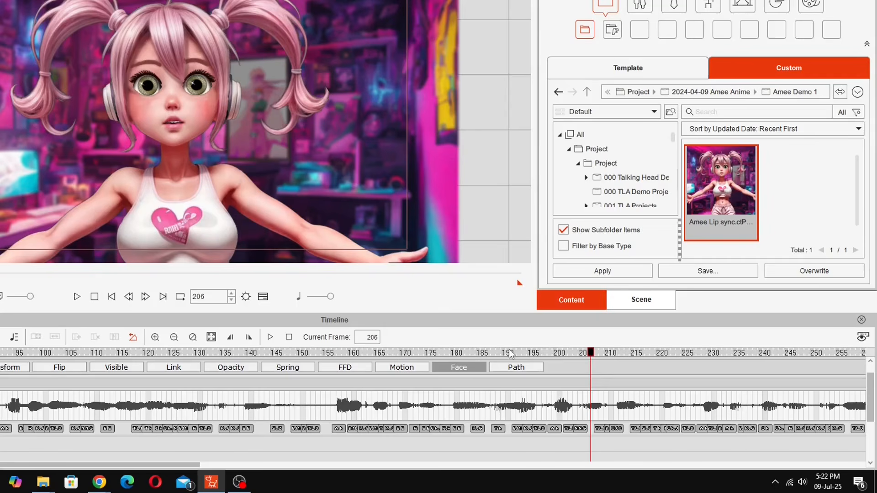
{"action": "left_click_drag", "start_coordinate": [594, 358], "coordinate": [639, 369]}
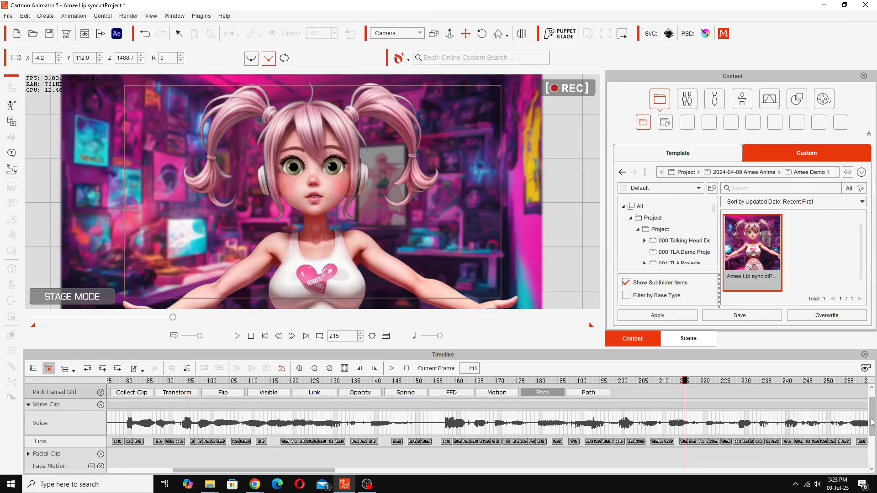
- Copy the camera's Transform keyframe from frame 0 and paste it at frame 215
{"action": "scroll", "coordinate": [875, 444], "scroll_direction": "down", "scroll_amount": 3}
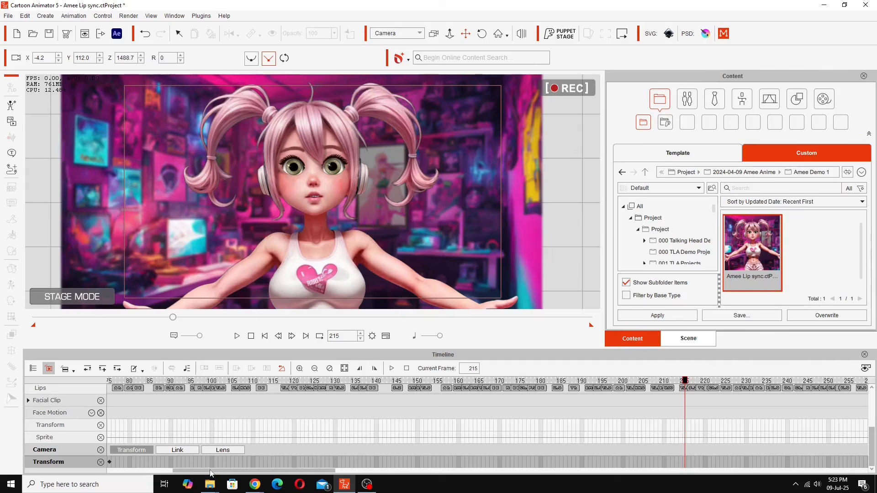
{"action": "left_click_drag", "start_coordinate": [43, 465], "coordinate": [0, 487]}
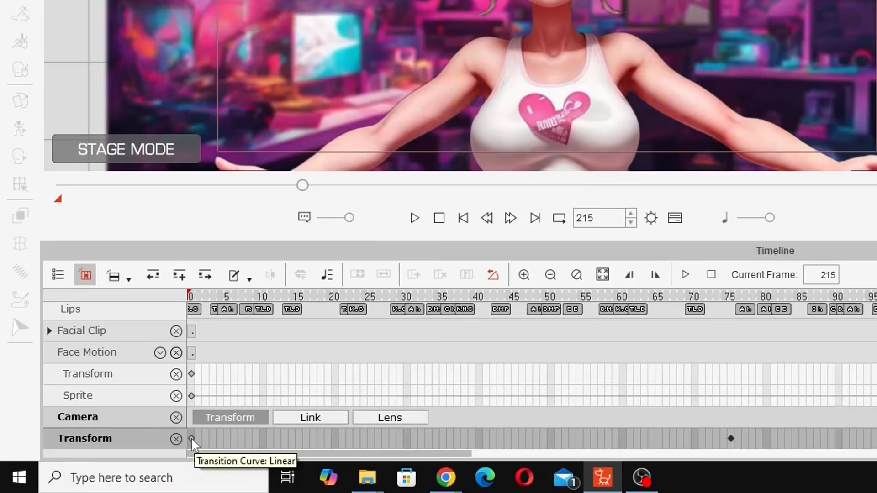
{"action": "left_click", "coordinate": [109, 462]}
{"action": "right_click", "coordinate": [191, 439]}
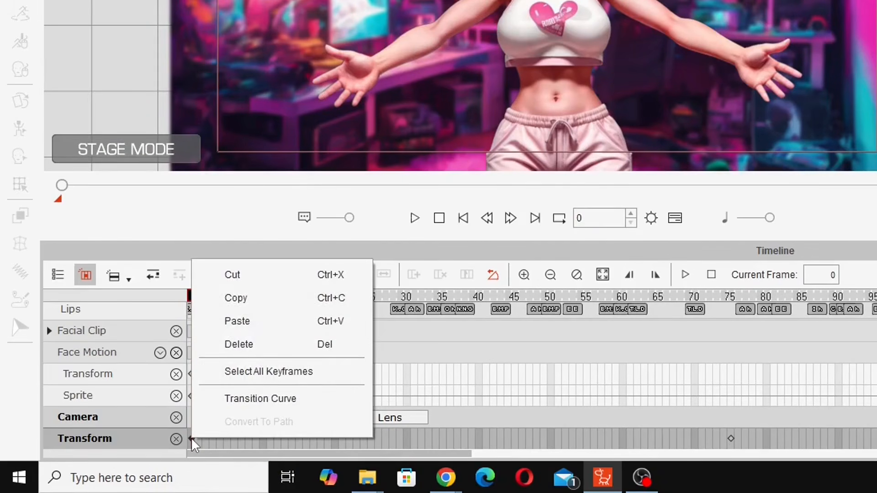
{"action": "left_click", "coordinate": [255, 305]}
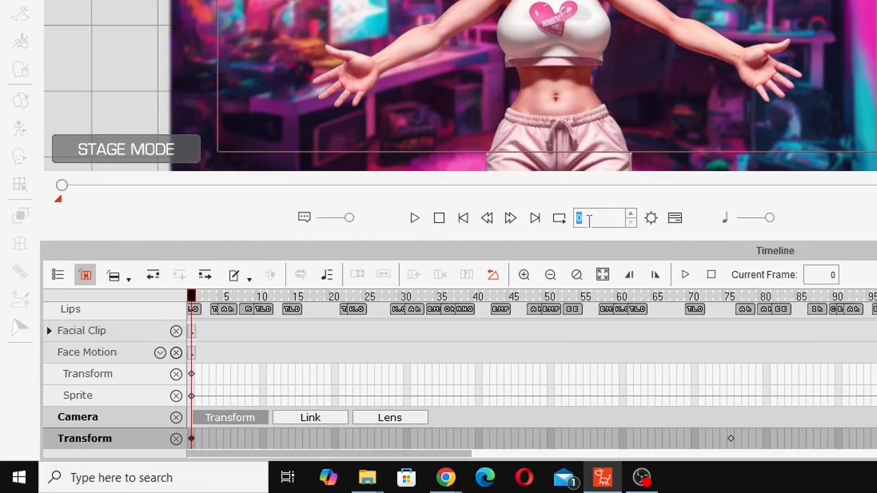
{"action": "type", "text": "215"}
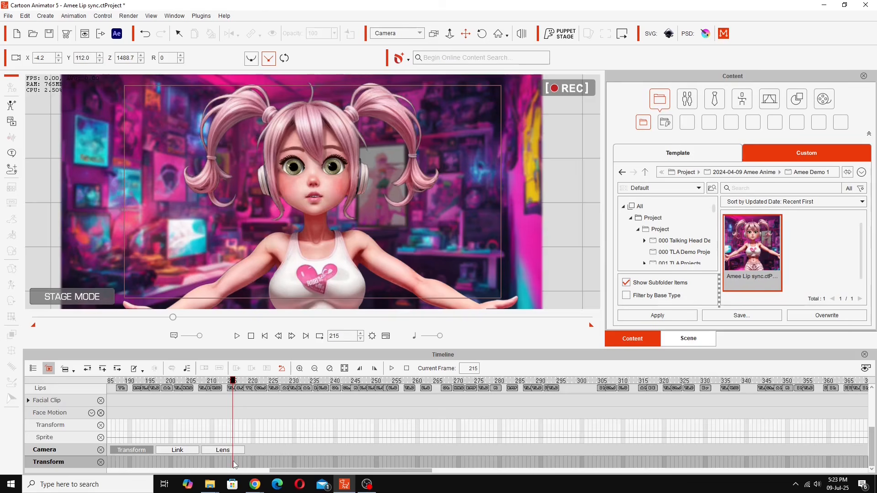
{"action": "right_click", "coordinate": [234, 465]}
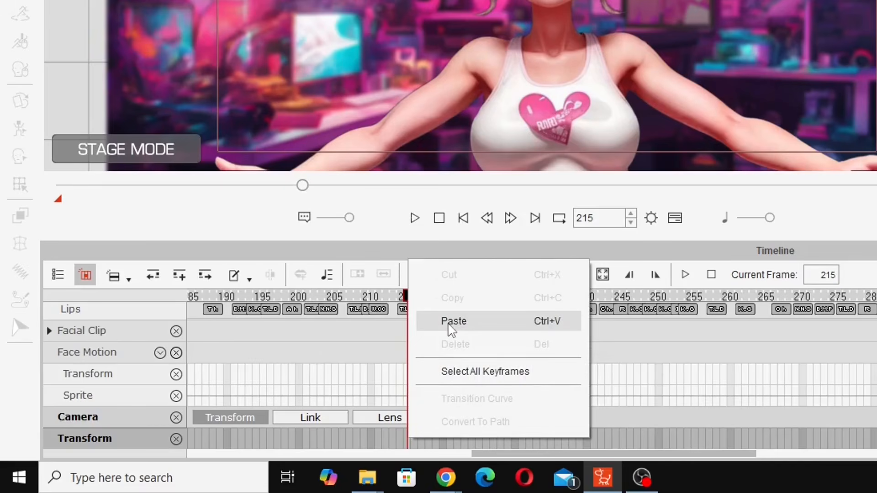
{"action": "left_click", "coordinate": [451, 322]}
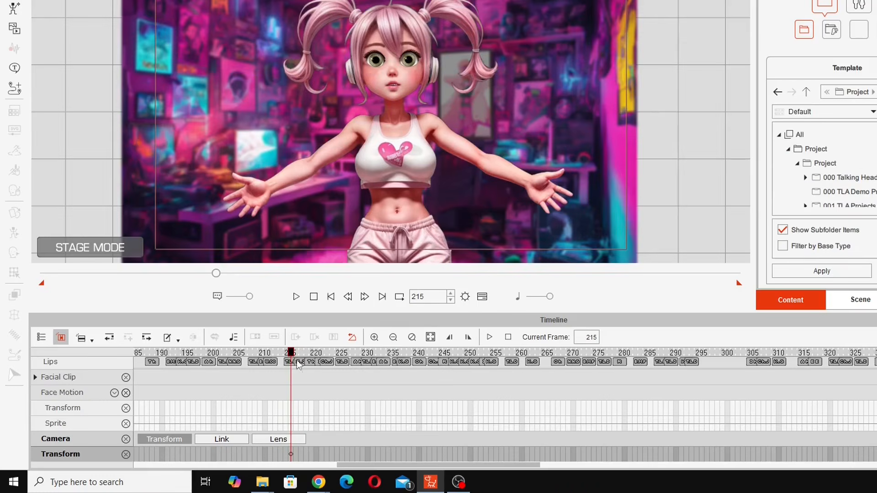
- Scrub across the cut and apply the Step transition curve to the camera's Transform keyframe at frame 215
{"action": "left_click_drag", "start_coordinate": [292, 354], "coordinate": [250, 354]}
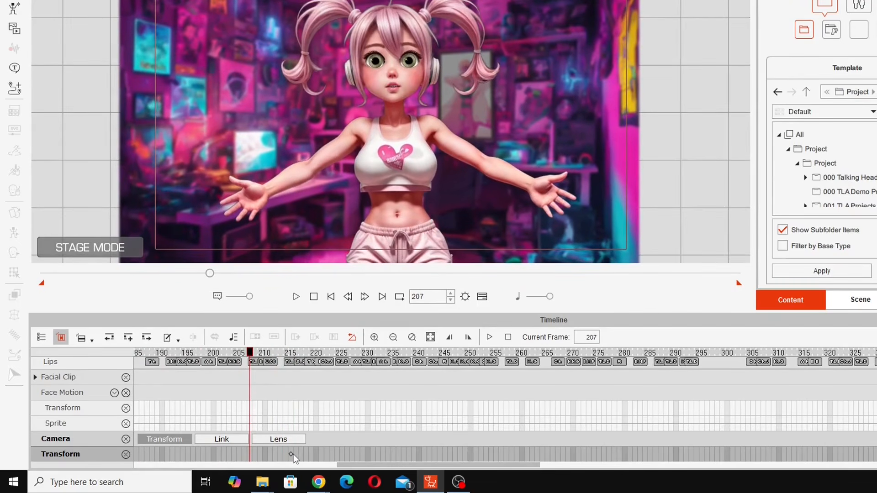
{"action": "left_click", "coordinate": [292, 454]}
{"action": "right_click", "coordinate": [291, 454]}
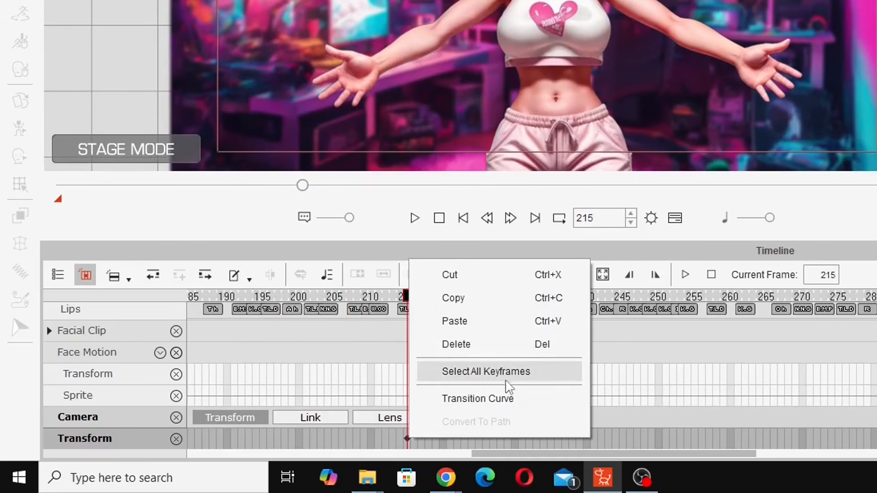
{"action": "left_click", "coordinate": [501, 400]}
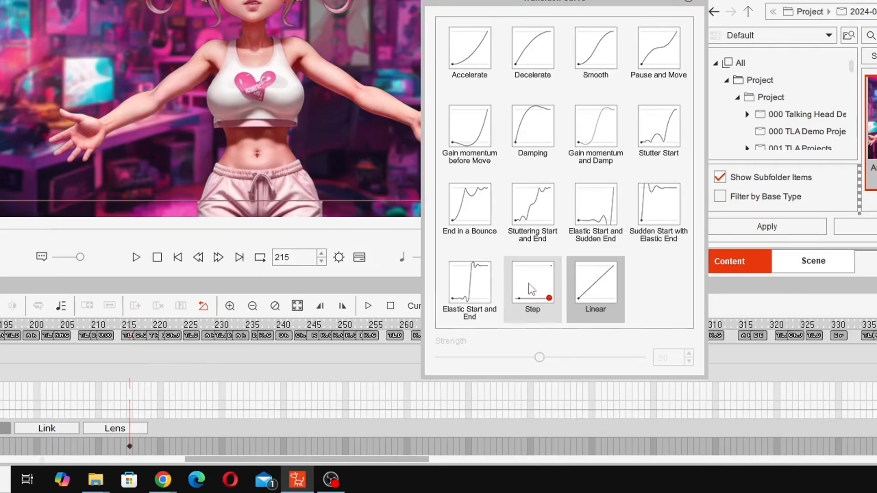
- Play on from the wide shot at frame 215 and scrub to park the playhead at frame 295
{"action": "key", "text": "space"}
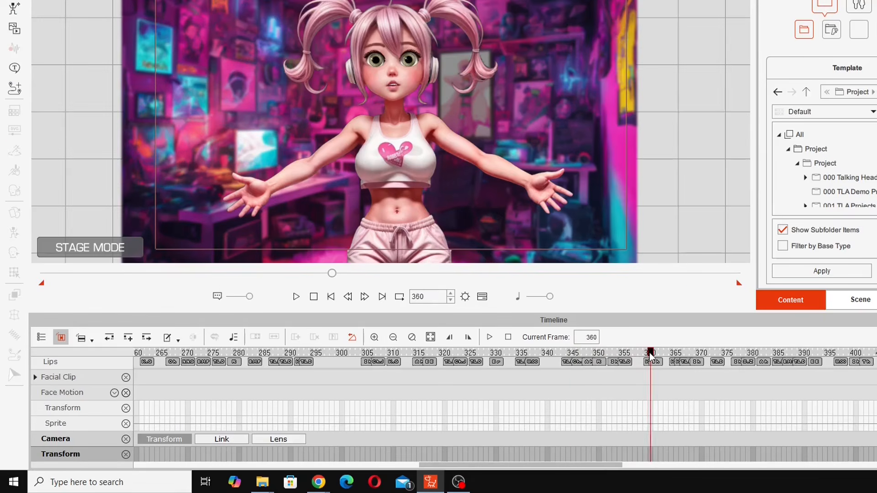
{"action": "left_click_drag", "start_coordinate": [520, 386], "coordinate": [433, 388]}
{"action": "left_click_drag", "start_coordinate": [541, 361], "coordinate": [317, 343]}
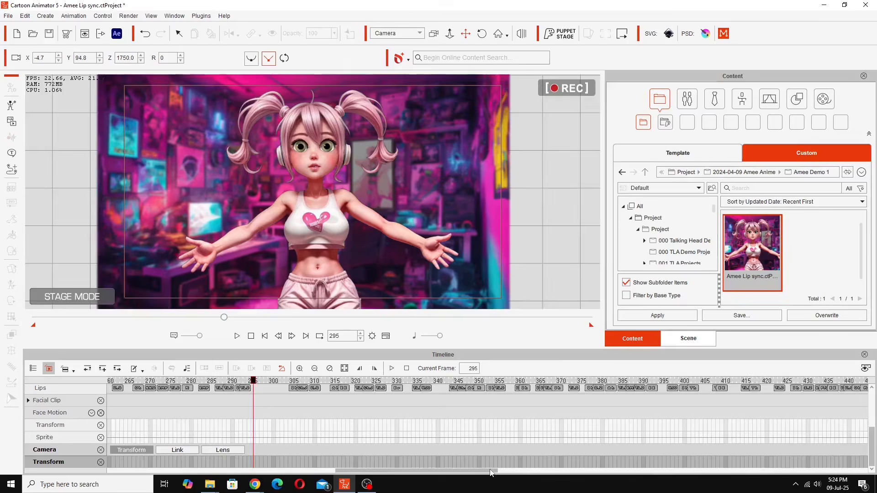
- Copy the camera's close-up Transform keyframe from frame 75 and paste it at frame 295
{"action": "left_click_drag", "start_coordinate": [612, 465], "coordinate": [504, 481]}
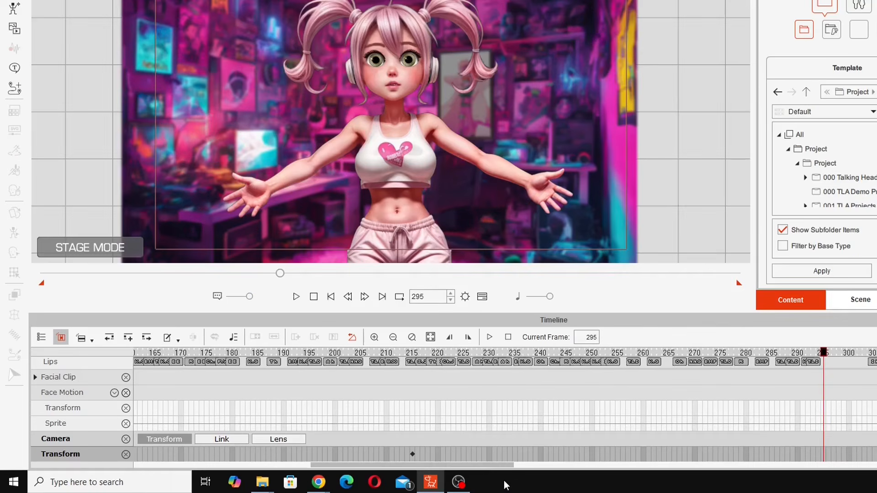
{"action": "left_click", "coordinate": [412, 454]}
{"action": "left_click_drag", "start_coordinate": [409, 465], "coordinate": [292, 465]}
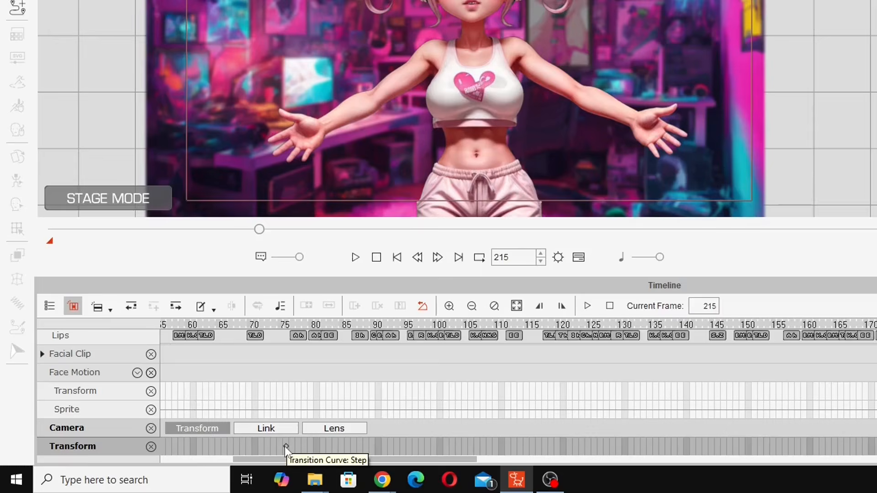
{"action": "left_click", "coordinate": [284, 446]}
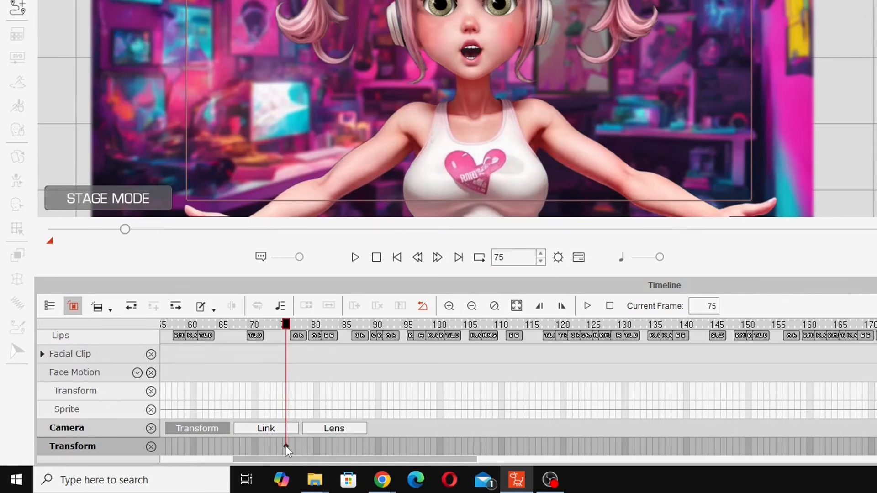
{"action": "right_click", "coordinate": [286, 446]}
{"action": "left_click", "coordinate": [325, 326]}
{"action": "left_click_drag", "start_coordinate": [476, 264], "coordinate": [467, 270]}
{"action": "type", "text": "295"}
{"action": "key", "text": "Return"}
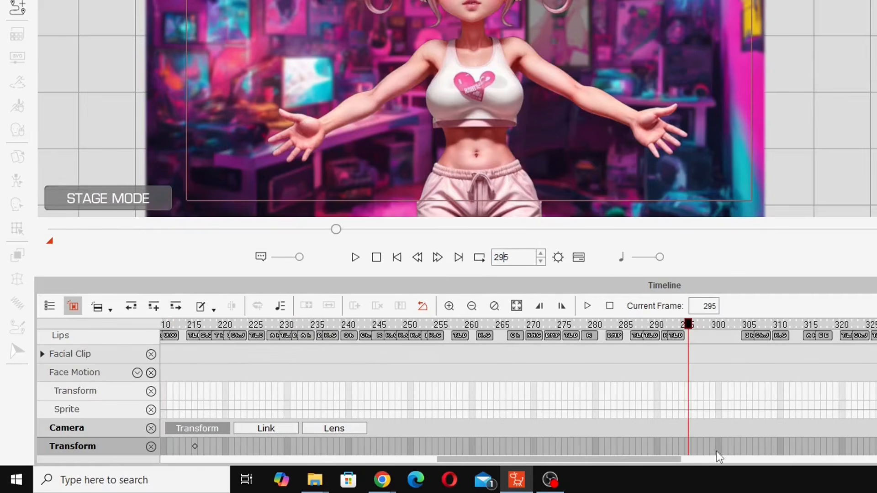
{"action": "right_click", "coordinate": [689, 447]}
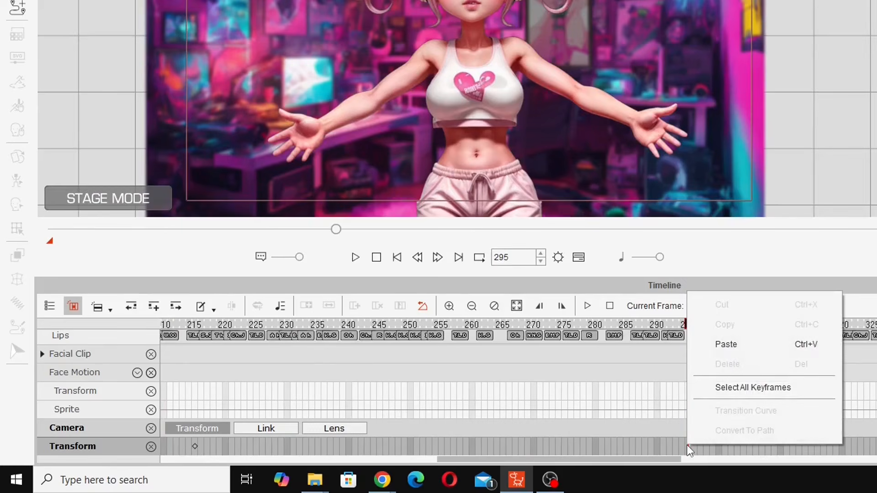
{"action": "left_click", "coordinate": [732, 351]}
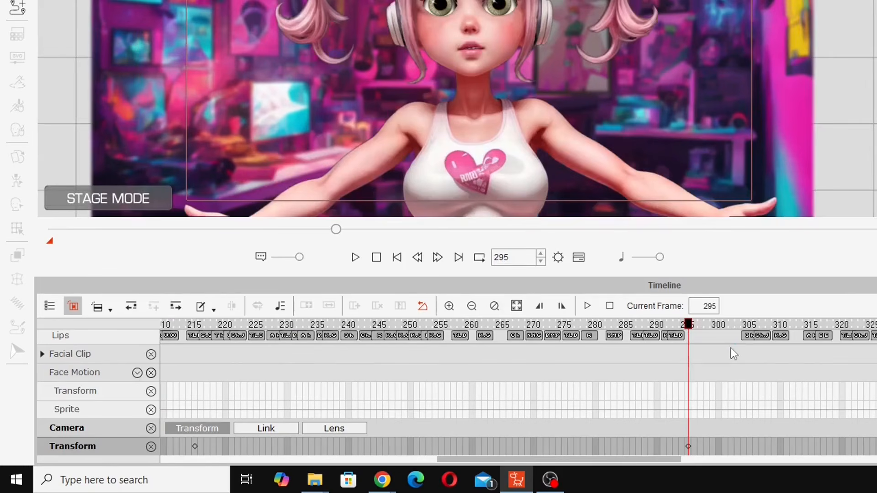
- Apply the Step transition curve to the camera's Transform keyframe at frame 295, preview the cut and close the curve settings
{"action": "right_click", "coordinate": [689, 446]}
{"action": "left_click", "coordinate": [731, 411]}
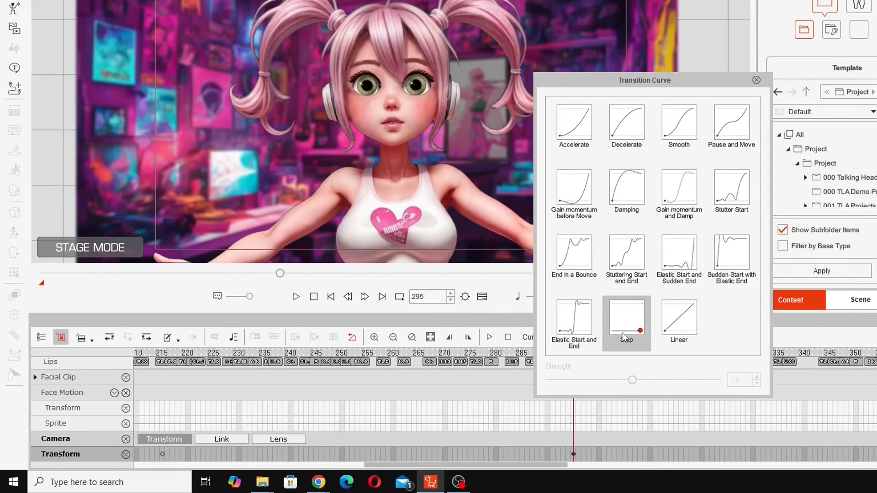
{"action": "key", "text": "space"}
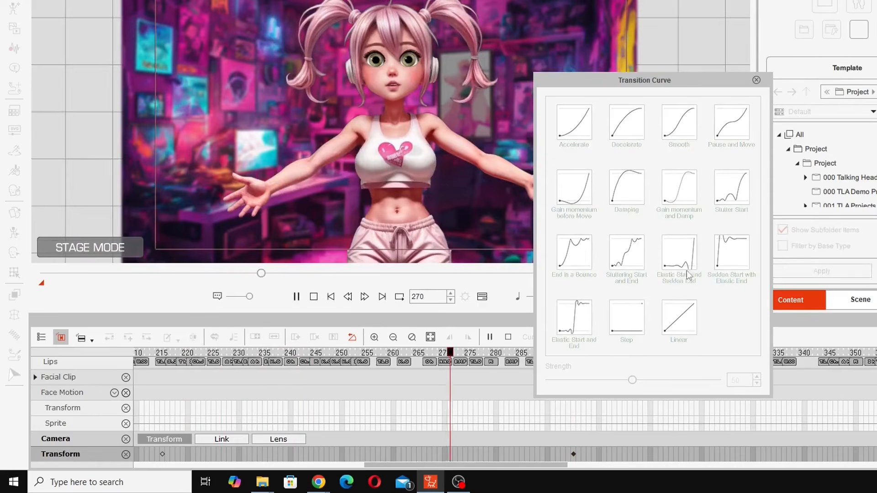
{"action": "key", "text": "space"}
{"action": "left_click", "coordinate": [756, 81]}
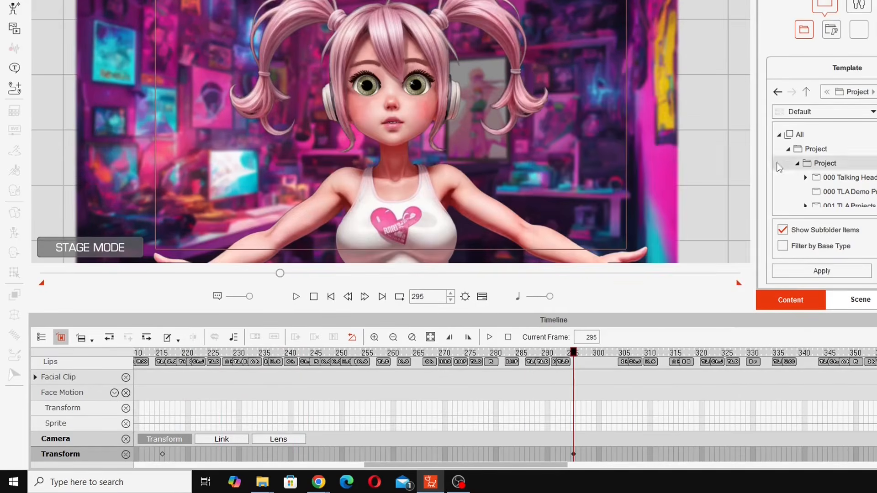
- Play on, stop at frame 468 and move the camera closer to the girl's face at X -3.8, Y 117.2, Z 1283.7
{"action": "key", "text": "space"}
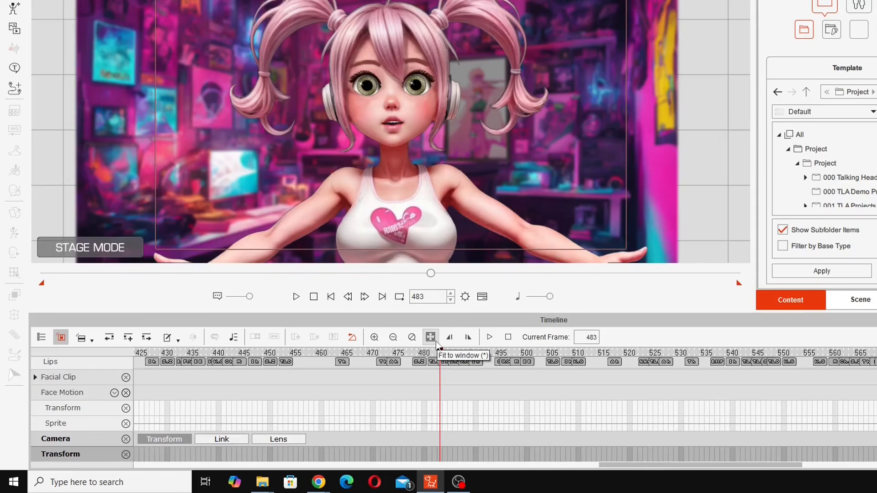
{"action": "left_click_drag", "start_coordinate": [441, 351], "coordinate": [363, 387]}
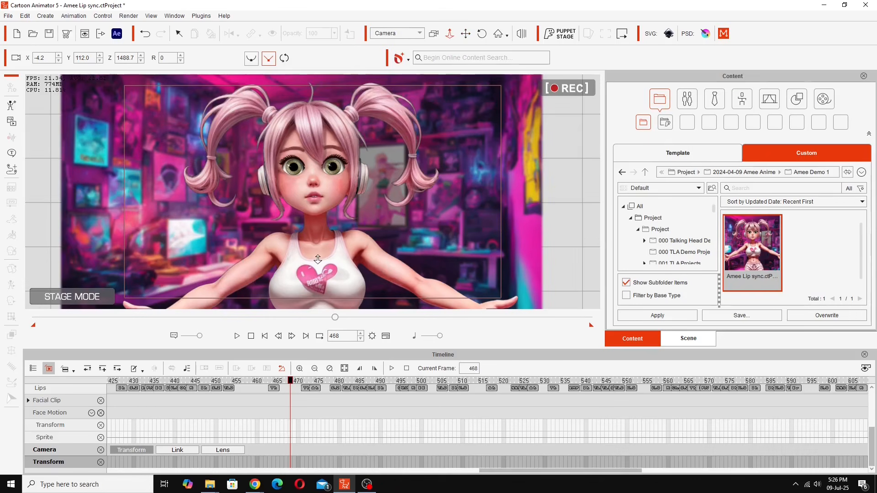
{"action": "scroll", "coordinate": [317, 259], "scroll_direction": "up", "scroll_amount": 10}
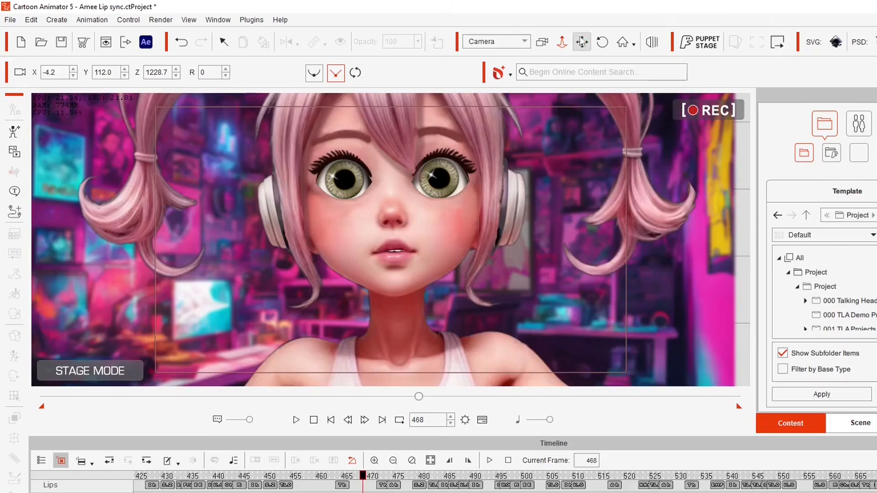
{"action": "left_click", "coordinate": [582, 42]}
{"action": "left_click_drag", "start_coordinate": [505, 193], "coordinate": [504, 207]}
{"action": "left_click", "coordinate": [563, 42]}
{"action": "left_click_drag", "start_coordinate": [485, 238], "coordinate": [463, 235]}
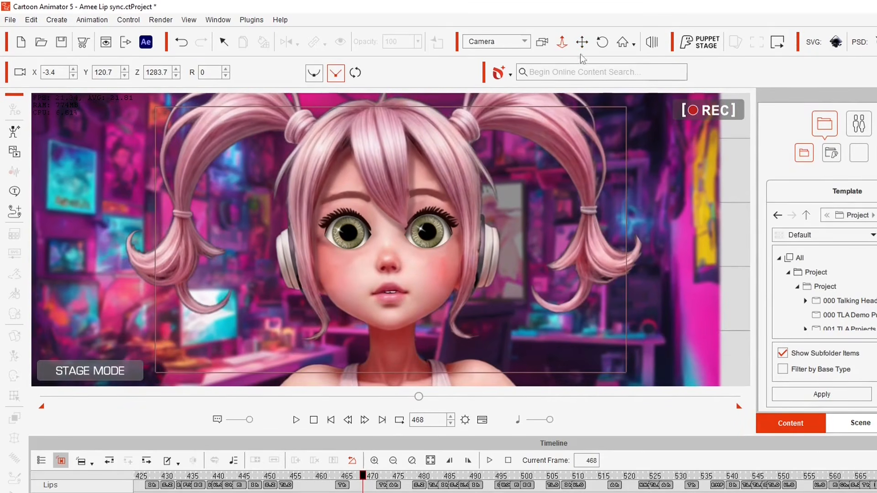
{"action": "left_click", "coordinate": [582, 43]}
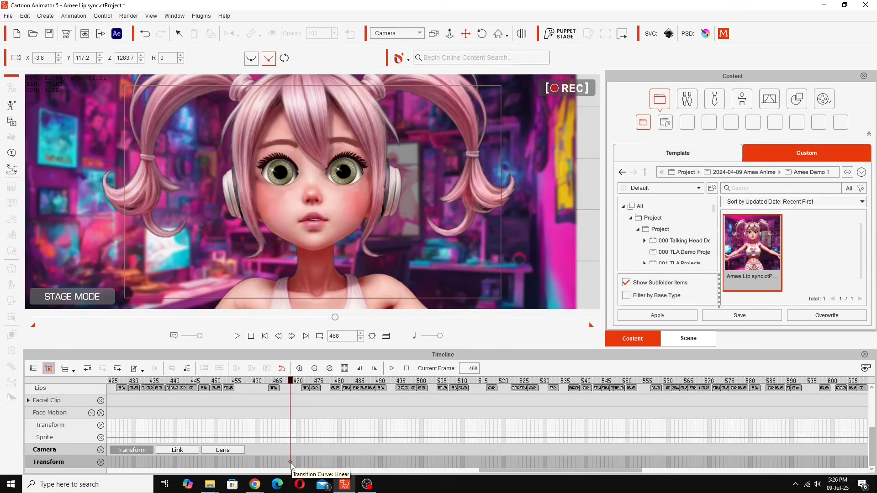
- Apply the Step transition curve to the camera's Transform keyframe at frame 468, preview it and close the curve settings
{"action": "left_click", "coordinate": [290, 462]}
{"action": "right_click", "coordinate": [291, 463]}
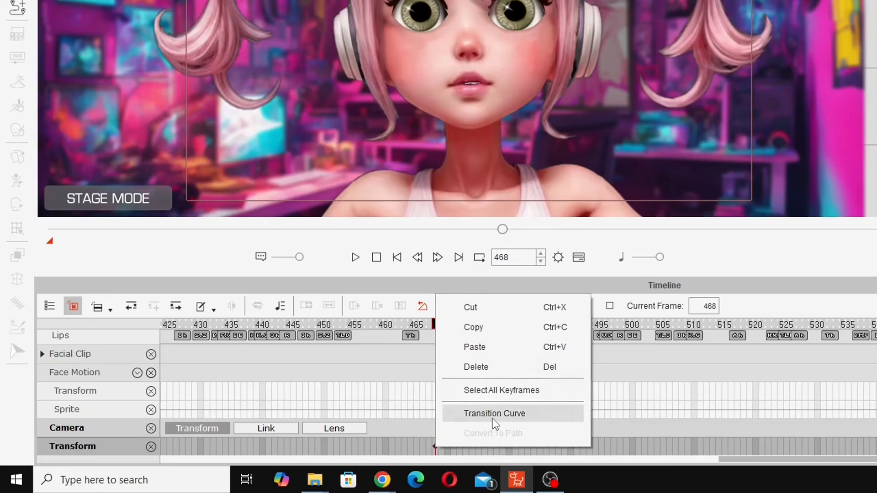
{"action": "left_click", "coordinate": [492, 418]}
{"action": "left_click", "coordinate": [753, 286]}
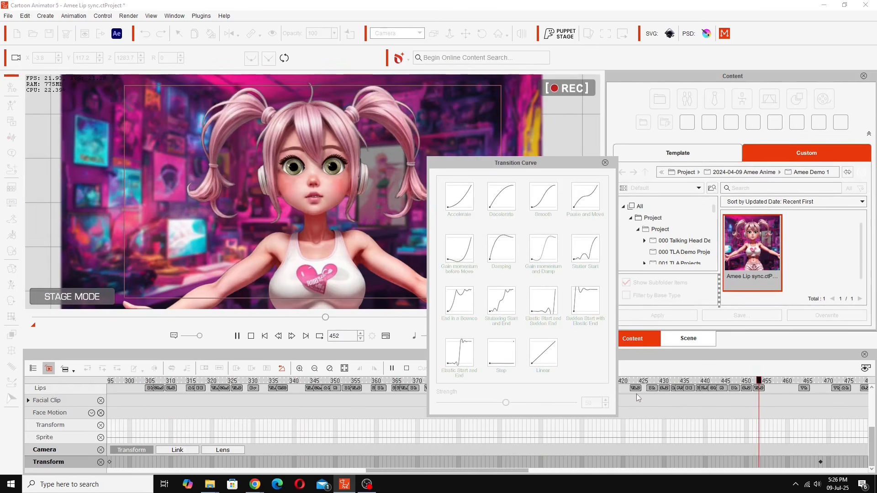
{"action": "left_click", "coordinate": [605, 163]}
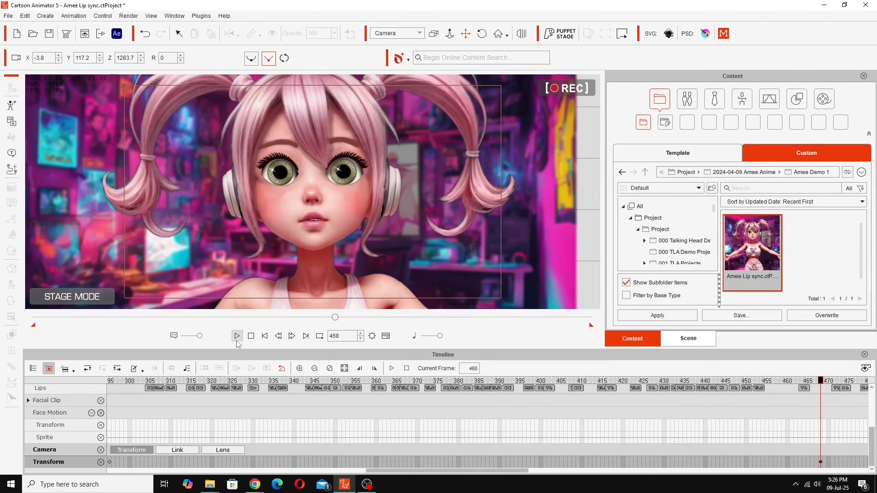
- Play the close-up from frame 468 and scrub around frame 663 to examine the following phrases
{"action": "left_click", "coordinate": [237, 338]}
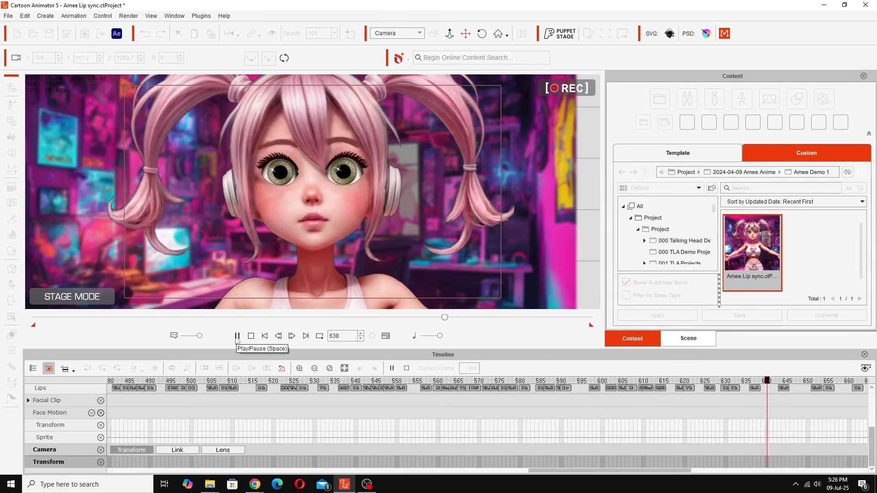
{"action": "left_click", "coordinate": [237, 336]}
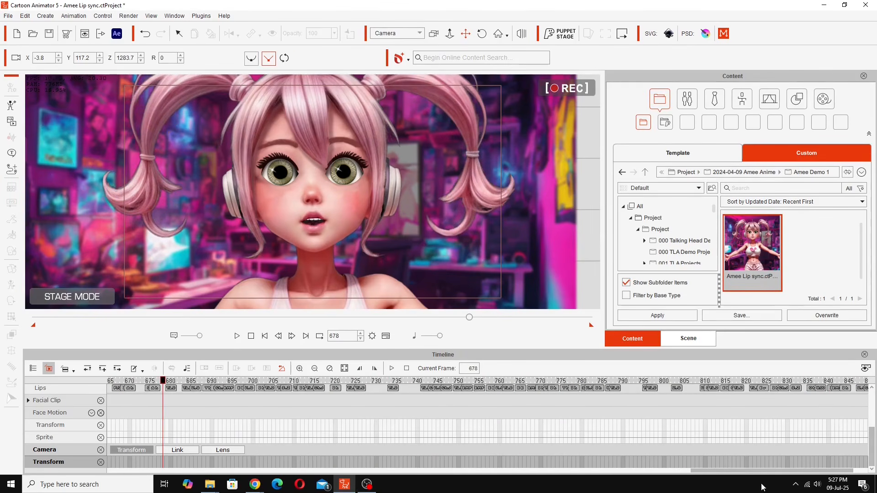
{"action": "left_click_drag", "start_coordinate": [734, 470], "coordinate": [681, 471]}
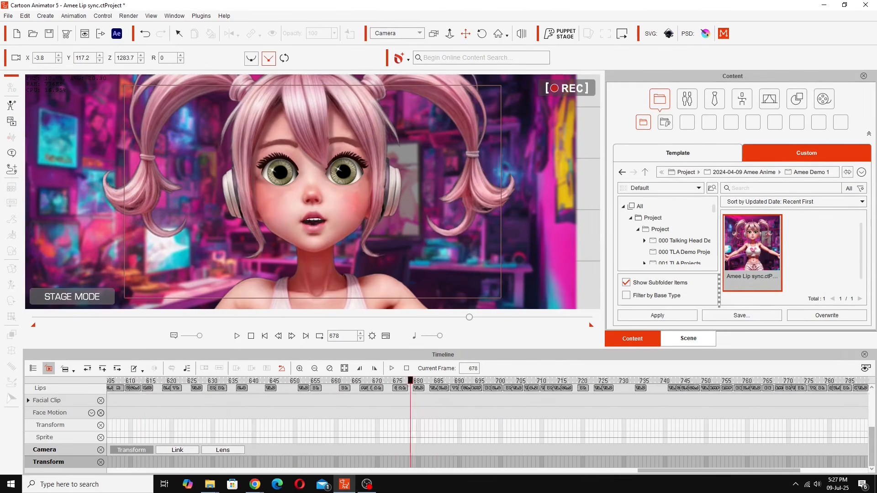
{"action": "left_click_drag", "start_coordinate": [682, 471], "coordinate": [660, 471]}
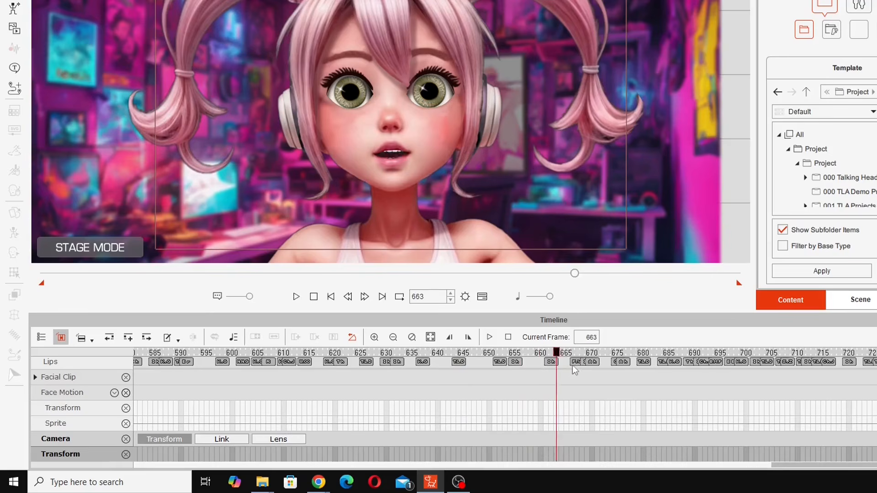
{"action": "left_click_drag", "start_coordinate": [457, 391], "coordinate": [497, 395]}
{"action": "left_click_drag", "start_coordinate": [623, 373], "coordinate": [490, 382]}
- Copy the camera's Transform keyframe at frame 295 and paste it at frame 650
{"action": "left_click_drag", "start_coordinate": [799, 464], "coordinate": [422, 465]}
{"action": "left_click", "coordinate": [419, 454]}
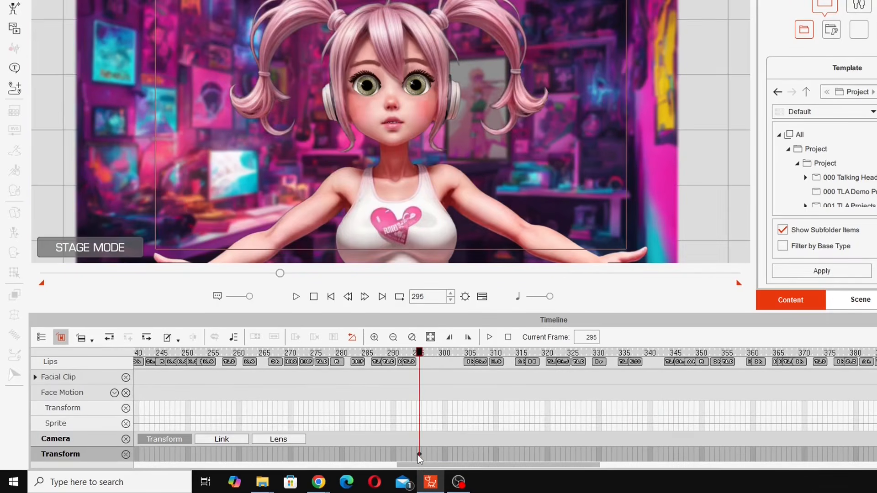
{"action": "right_click", "coordinate": [418, 454]}
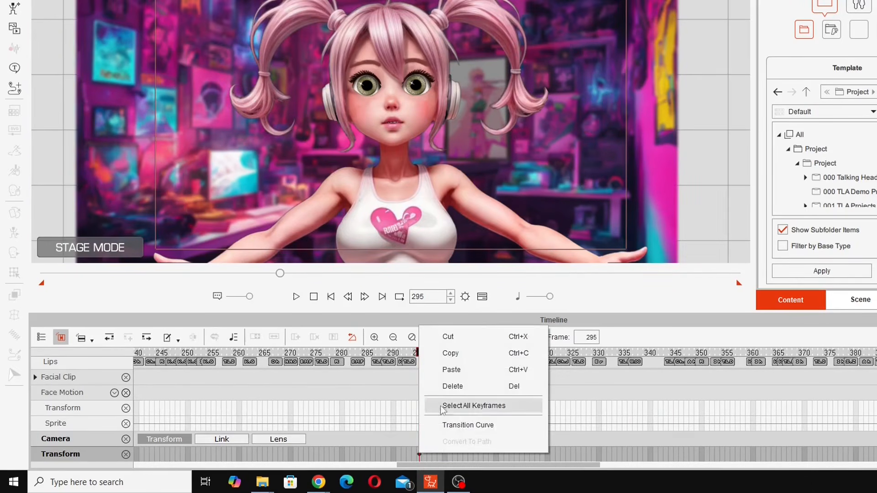
{"action": "left_click", "coordinate": [537, 325]}
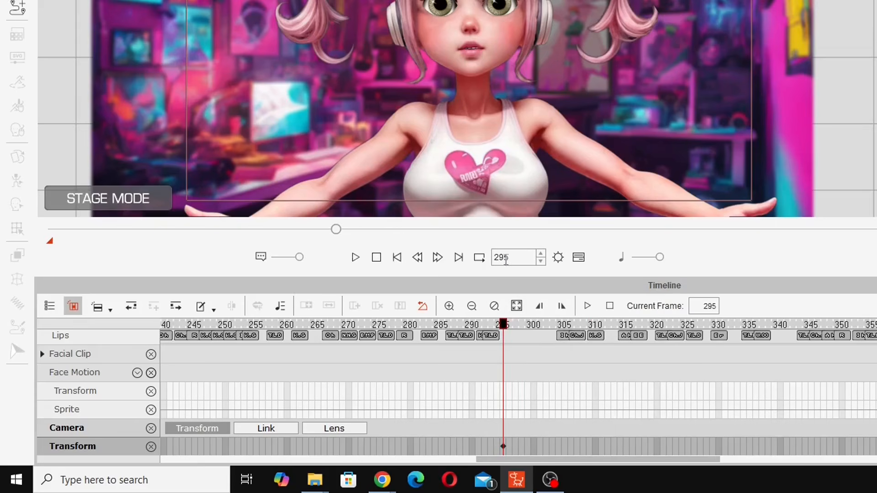
{"action": "left_click_drag", "start_coordinate": [511, 255], "coordinate": [484, 263]}
{"action": "double_click", "coordinate": [496, 254]}
{"action": "type", "text": "650"}
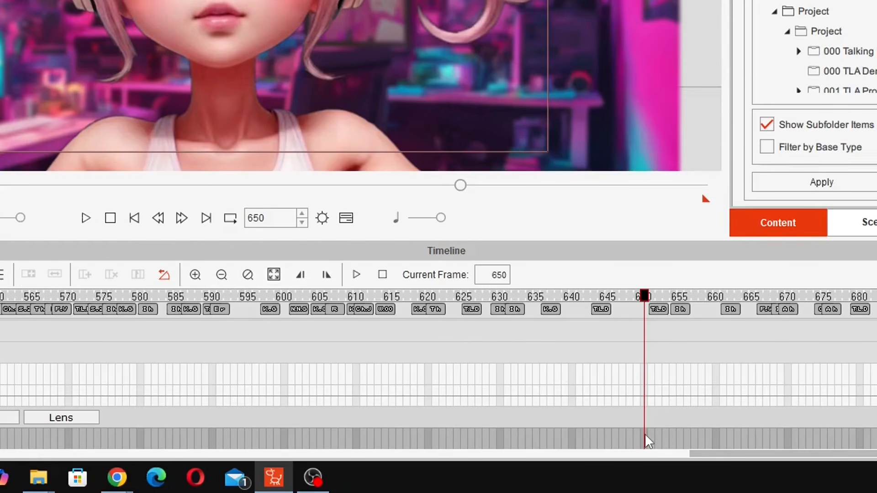
{"action": "right_click", "coordinate": [645, 434]}
{"action": "left_click", "coordinate": [697, 319]}
- Apply the Step transition curve to the camera's Transform keyframe at frame 650, preview the cut and close the curve settings
{"action": "right_click", "coordinate": [644, 437]}
{"action": "left_click", "coordinate": [673, 399]}
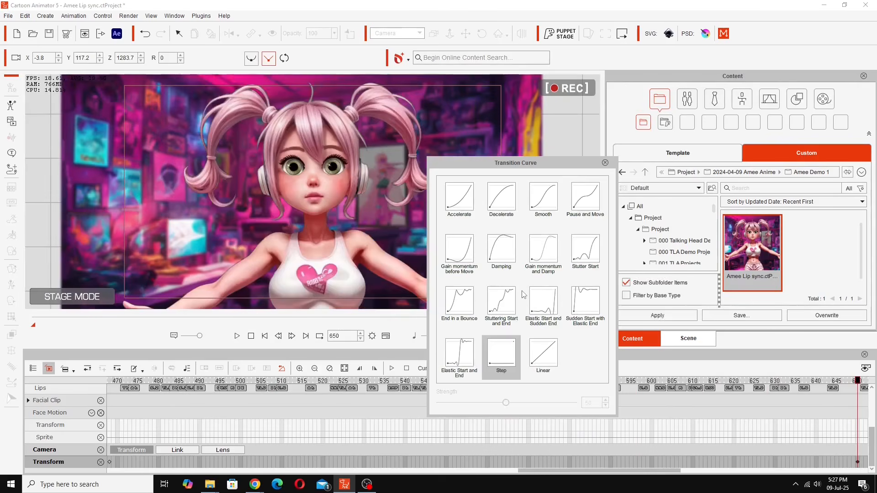
{"action": "left_click", "coordinate": [237, 336]}
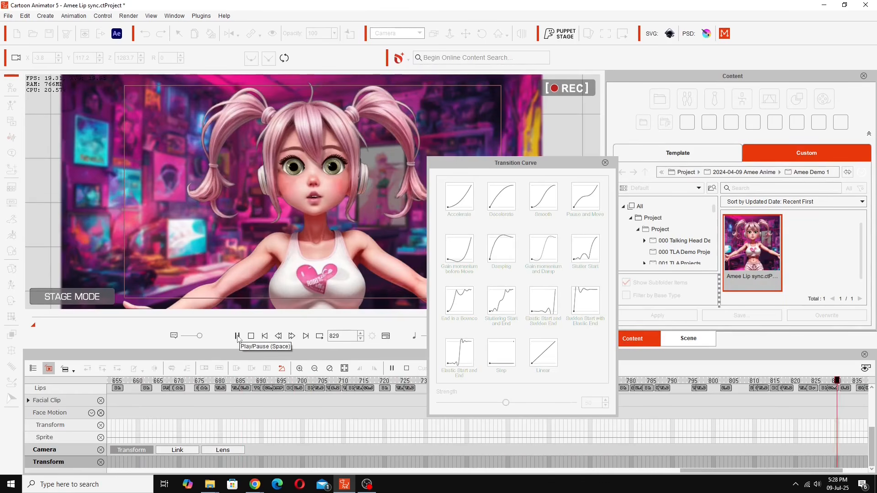
{"action": "left_click", "coordinate": [605, 163]}
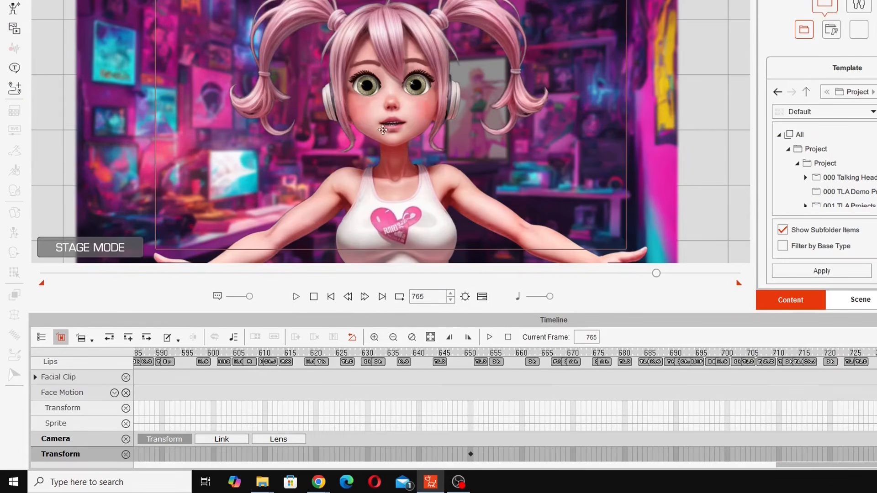
- Copy the camera's close-up Transform keyframe at frame 468 and return to frame 650
{"action": "left_click", "coordinate": [470, 353]}
{"action": "left_click_drag", "start_coordinate": [850, 465], "coordinate": [709, 487]}
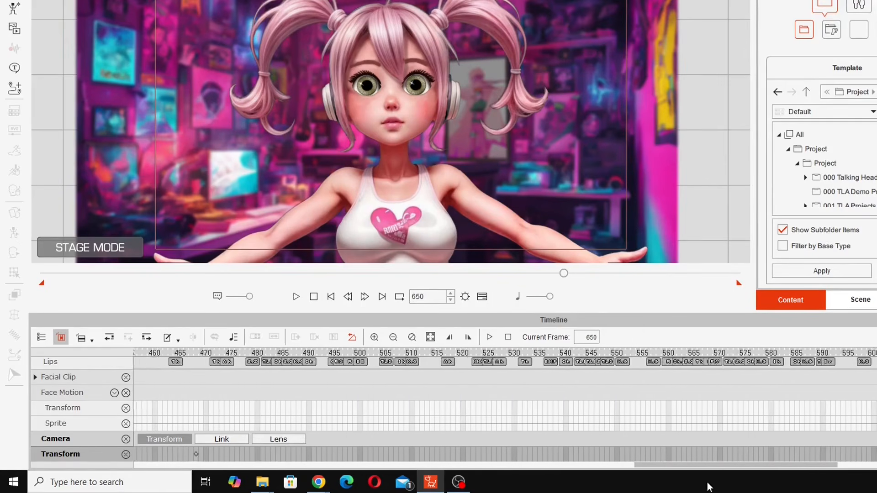
{"action": "left_click_drag", "start_coordinate": [708, 486], "coordinate": [666, 488]}
{"action": "left_click", "coordinate": [391, 455]}
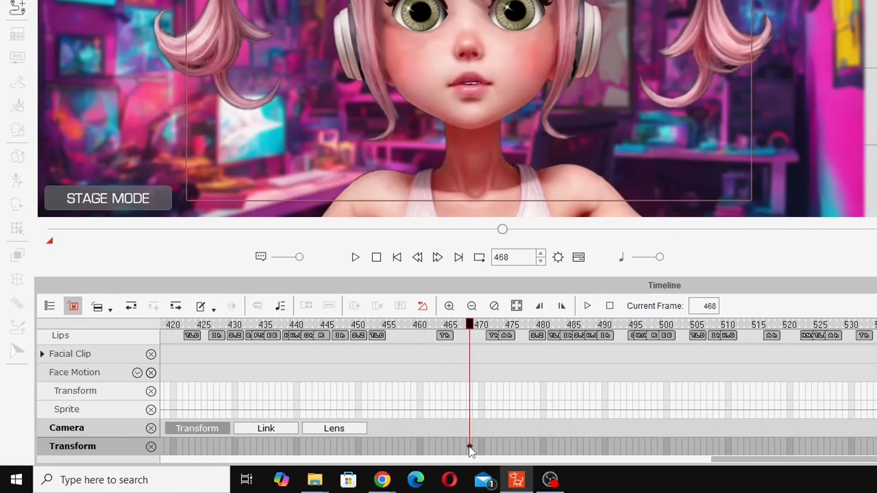
{"action": "right_click", "coordinate": [391, 454]}
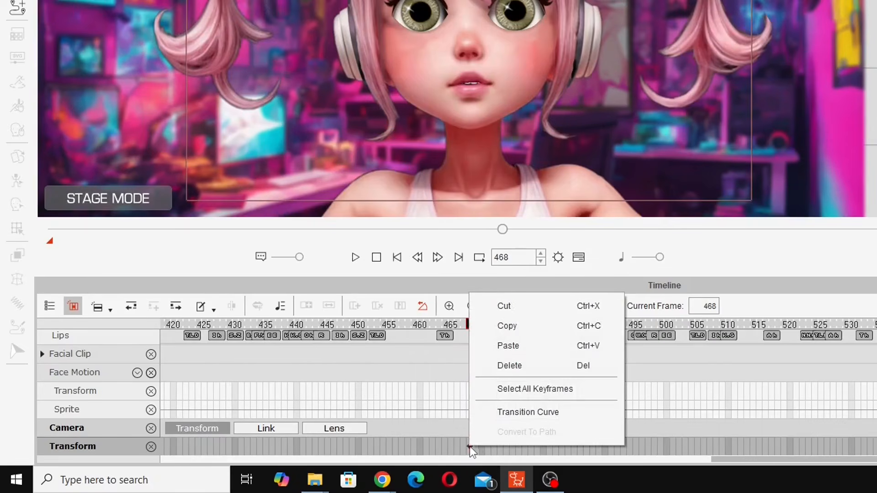
{"action": "left_click", "coordinate": [515, 327]}
{"action": "left_click_drag", "start_coordinate": [733, 460], "coordinate": [692, 487]}
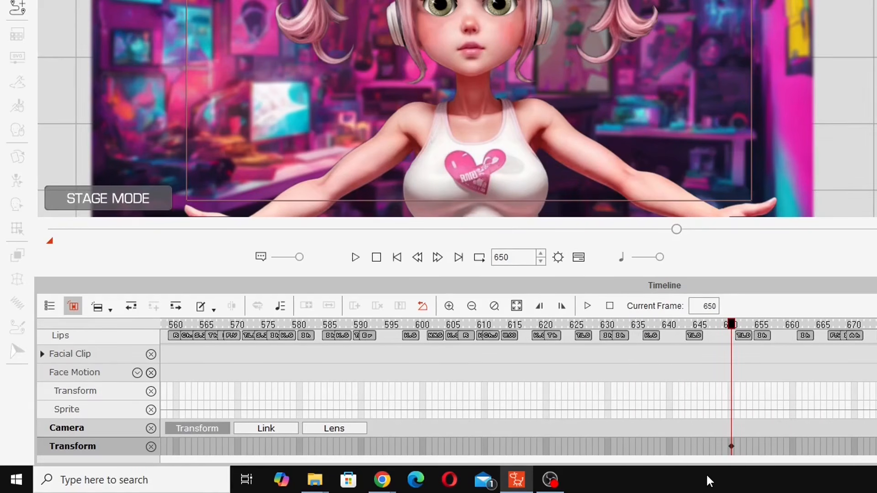
- Play on from frame 650, go back to frame 738 and paste the copied close-up keyframe into the camera's Transform track
{"action": "left_click", "coordinate": [356, 258]}
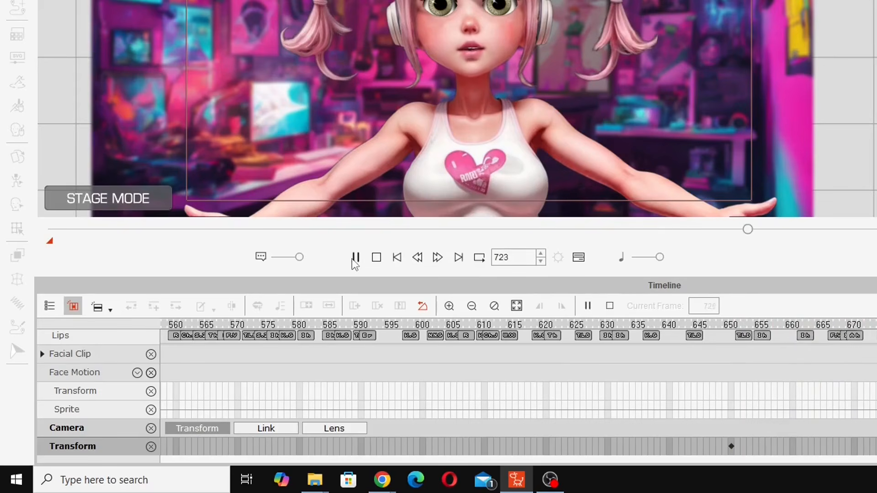
{"action": "left_click", "coordinate": [355, 258]}
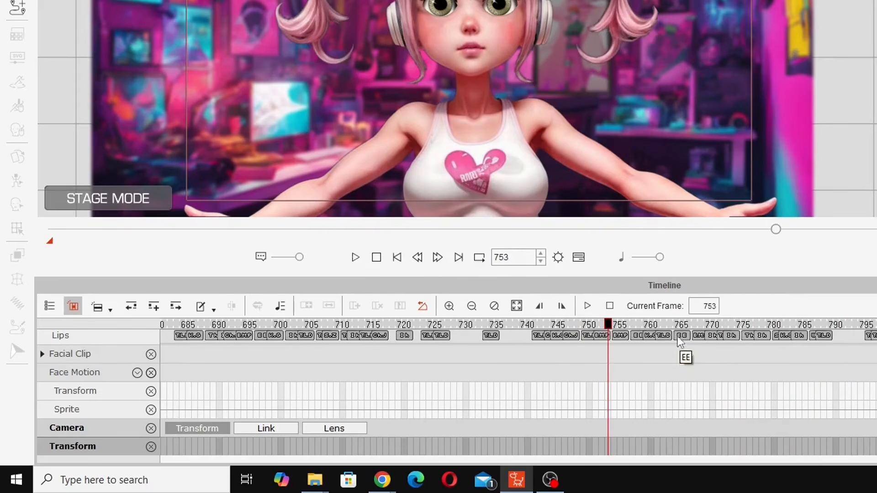
{"action": "left_click_drag", "start_coordinate": [610, 326], "coordinate": [518, 343]}
{"action": "right_click", "coordinate": [515, 443]}
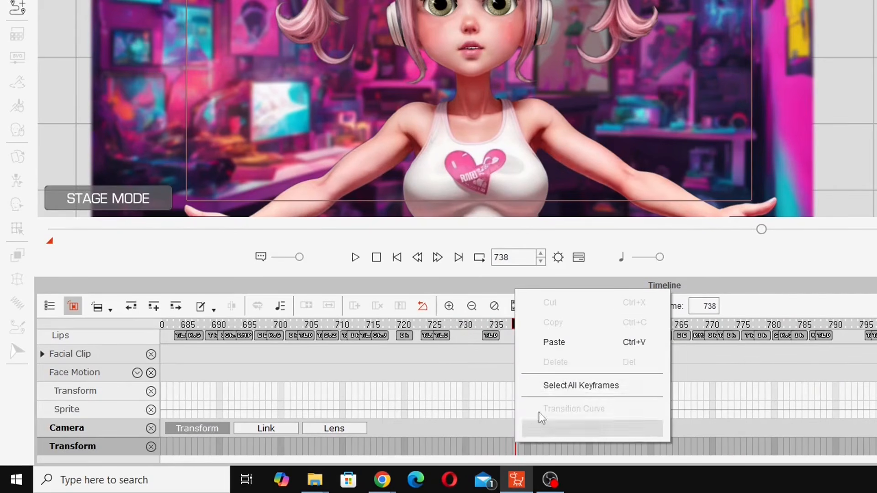
{"action": "left_click", "coordinate": [568, 349]}
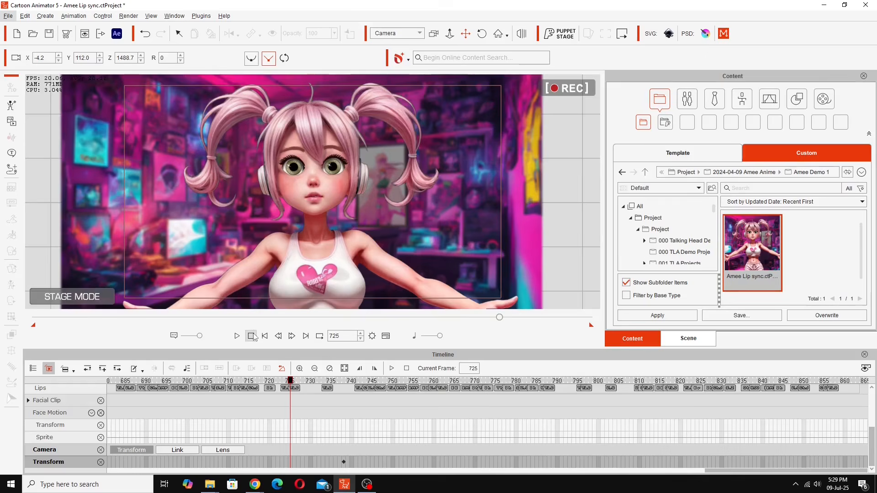
- Play the animation from the start to review the camera cuts and zooms
{"action": "left_click", "coordinate": [414, 218]}
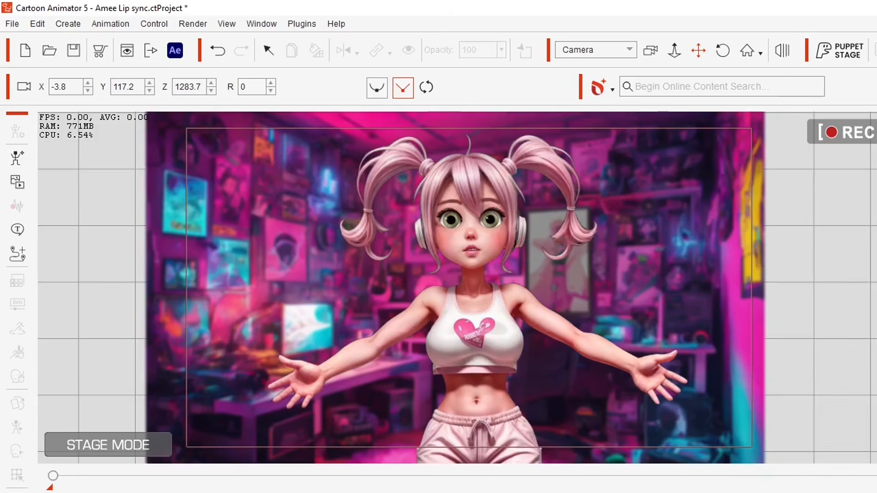
{"action": "key", "text": "space"}
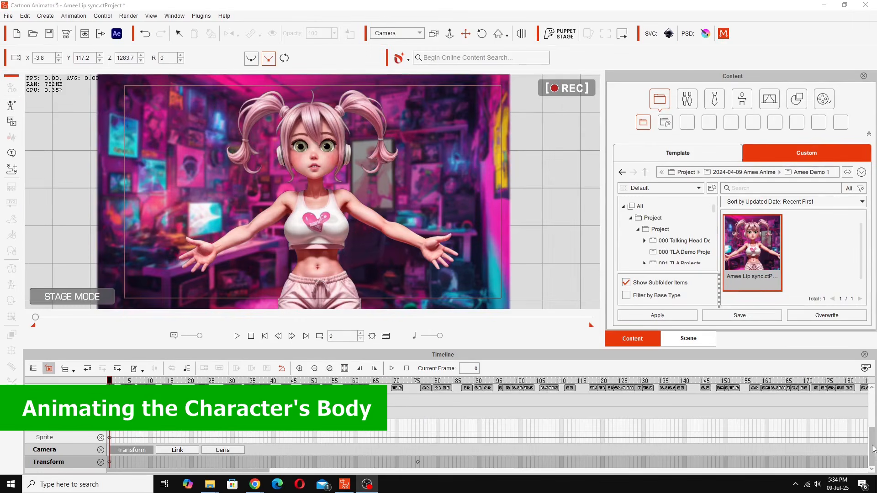
- Look through the Pink Haired Girl's timeline tracks and her track options such as Collect Clip, Transform and Motion
{"action": "scroll", "coordinate": [873, 446], "scroll_direction": "down", "scroll_amount": 2}
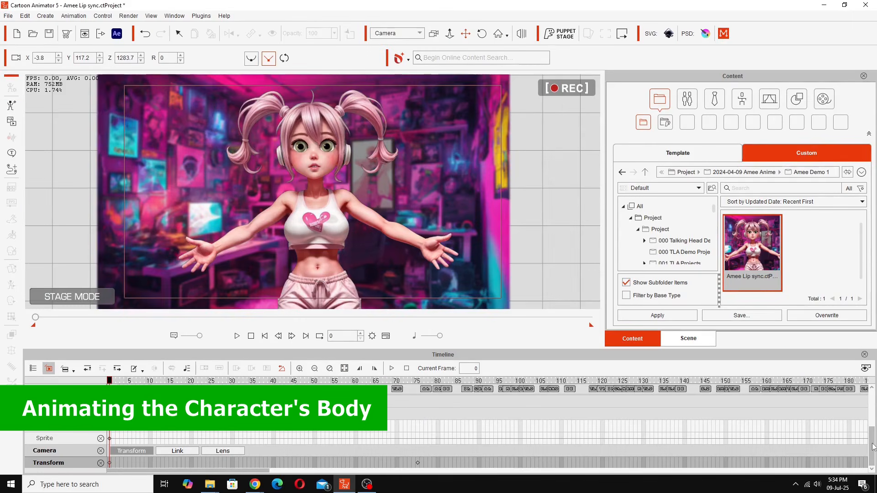
{"action": "scroll", "coordinate": [872, 447], "scroll_direction": "up", "scroll_amount": 3}
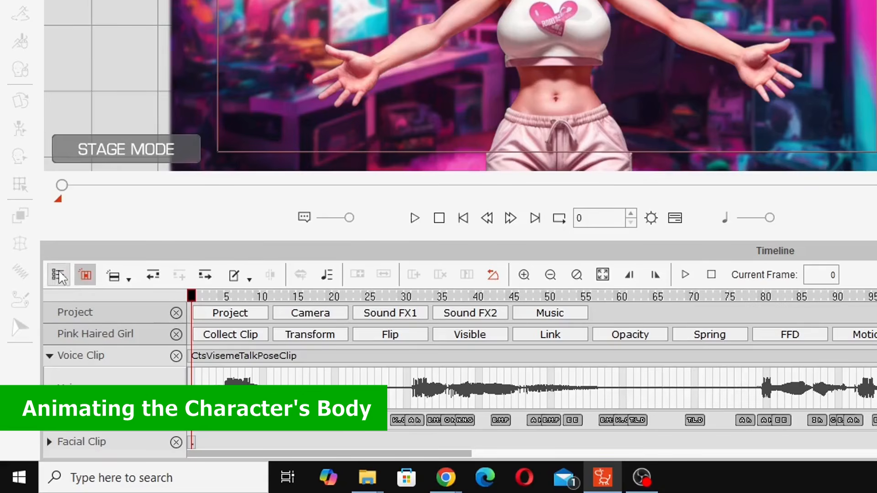
{"action": "left_click", "coordinate": [33, 367]}
{"action": "left_click", "coordinate": [67, 276]}
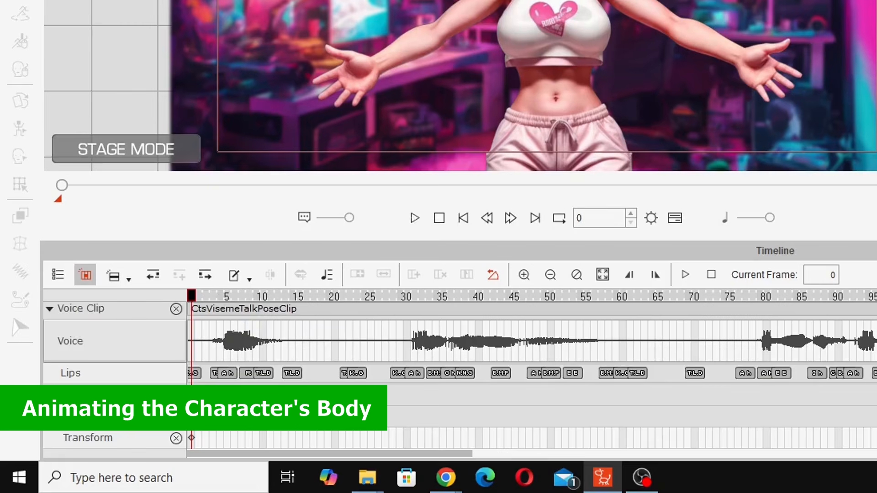
{"action": "scroll", "coordinate": [787, 451], "scroll_direction": "down", "scroll_amount": 3}
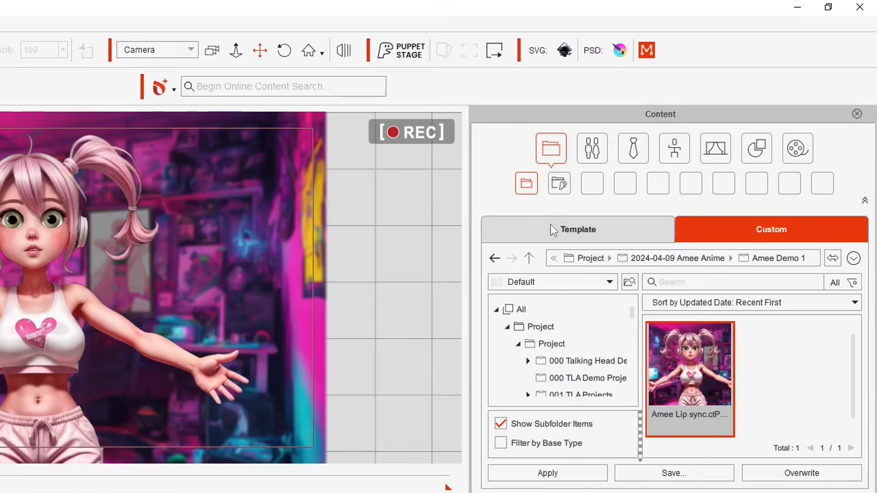
- Switch the content library to the template packs, show Free Resource and open its Animation folder
{"action": "left_click", "coordinate": [665, 153]}
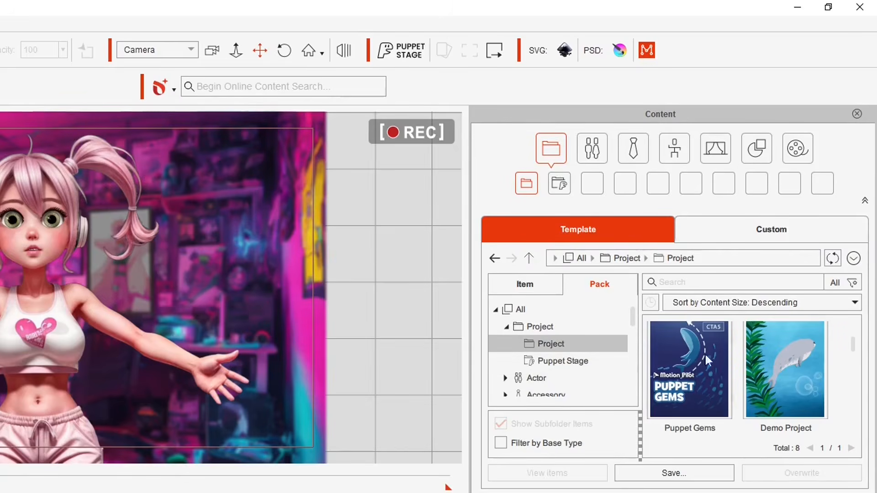
{"action": "scroll", "coordinate": [850, 331], "scroll_direction": "up", "scroll_amount": 1}
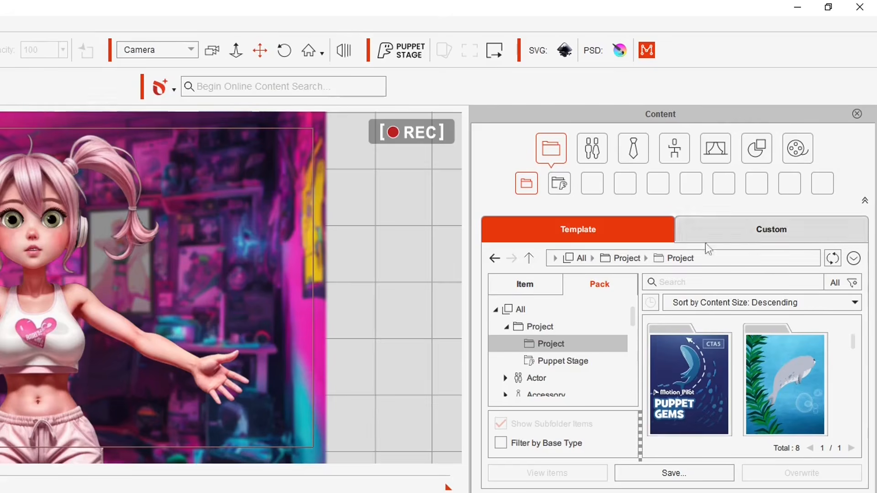
{"action": "left_click_drag", "start_coordinate": [633, 318], "coordinate": [535, 358]}
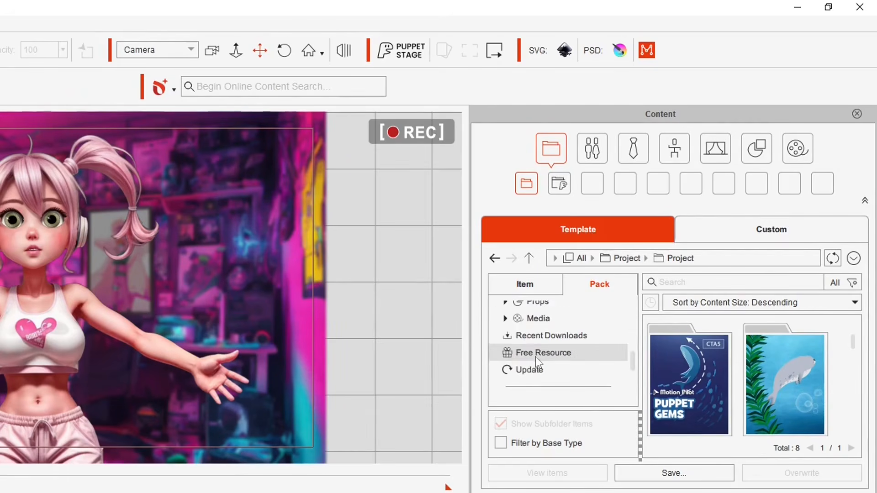
{"action": "left_click", "coordinate": [534, 356]}
{"action": "left_click_drag", "start_coordinate": [852, 350], "coordinate": [828, 340]}
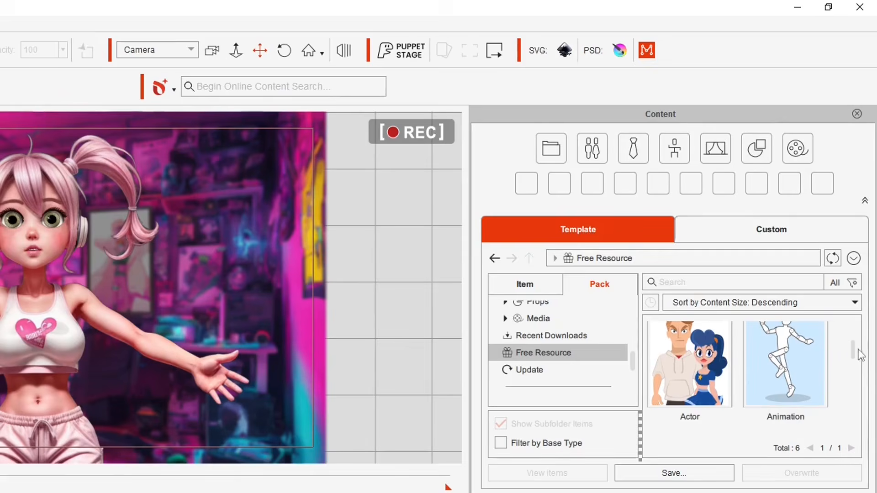
{"action": "scroll", "coordinate": [853, 355], "scroll_direction": "up", "scroll_amount": 1}
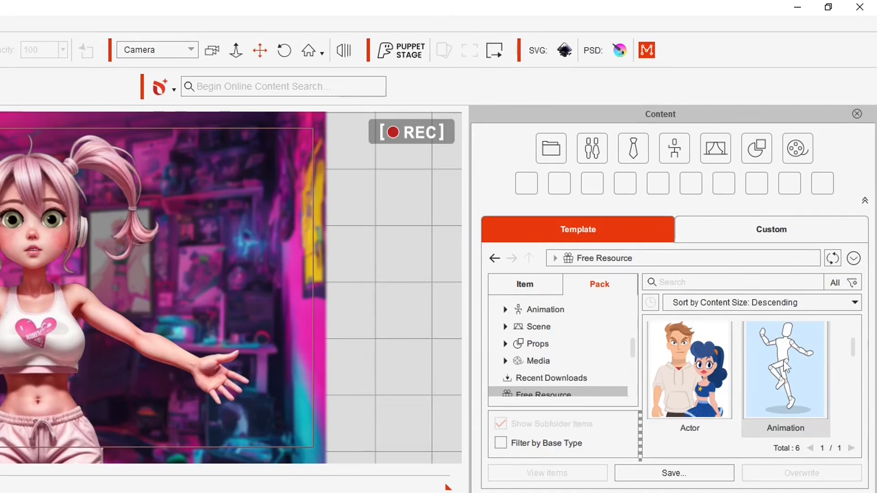
{"action": "left_click", "coordinate": [784, 363]}
{"action": "double_click", "coordinate": [785, 363]}
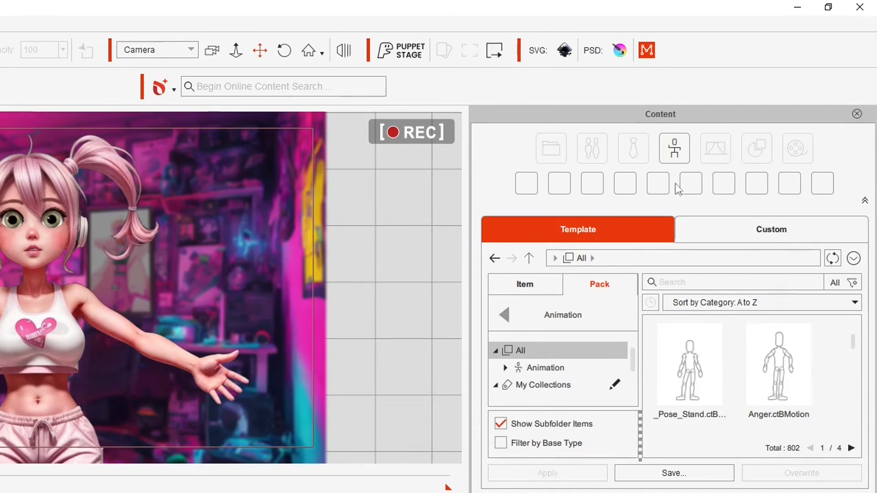
- Enlarge the content library's browsing area and page through the available animation motions
{"action": "left_click", "coordinate": [866, 202]}
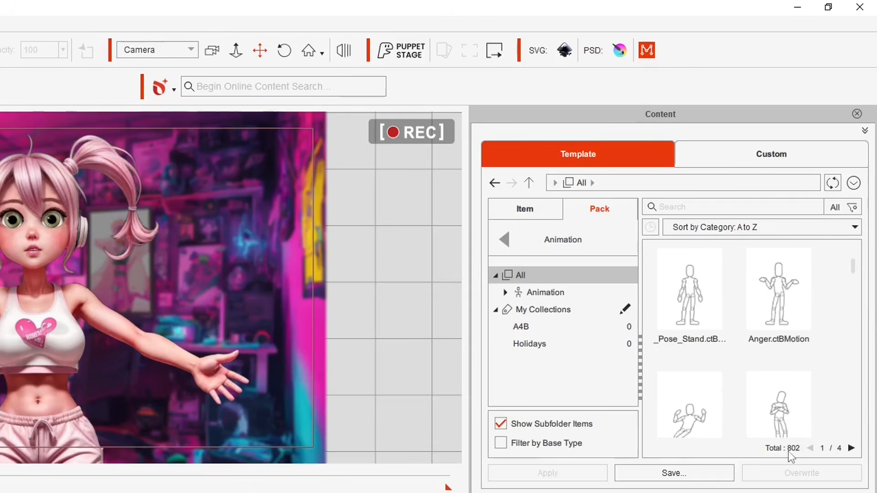
{"action": "left_click", "coordinate": [851, 449]}
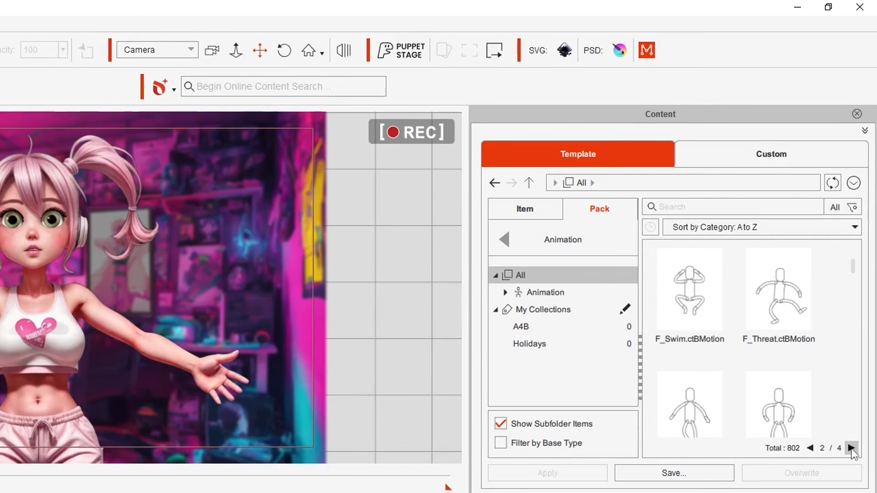
{"action": "left_click", "coordinate": [852, 449]}
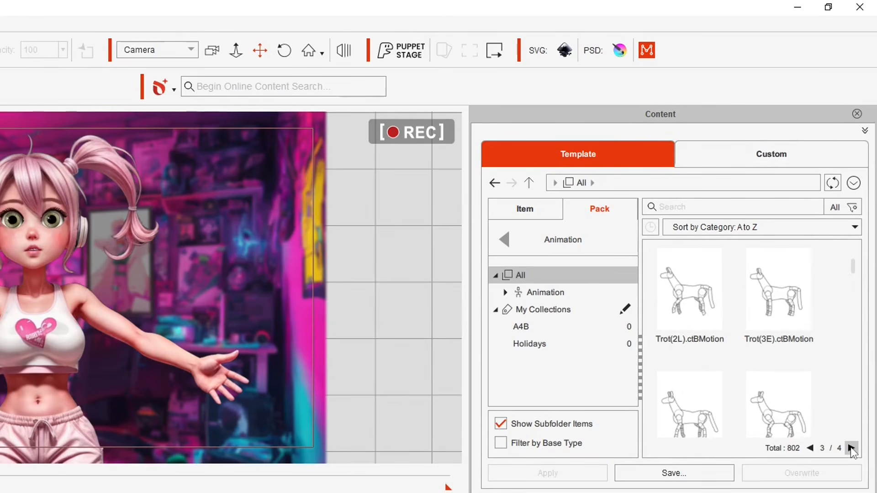
{"action": "left_click", "coordinate": [851, 448]}
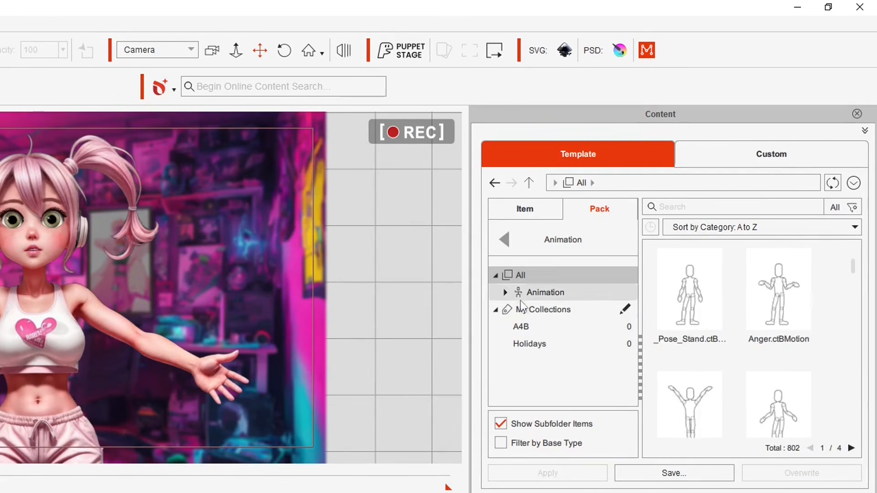
- Expand the Animation folders down through 2D Motion and 1_G3 Human to the _Female subfolders
{"action": "left_click", "coordinate": [506, 294]}
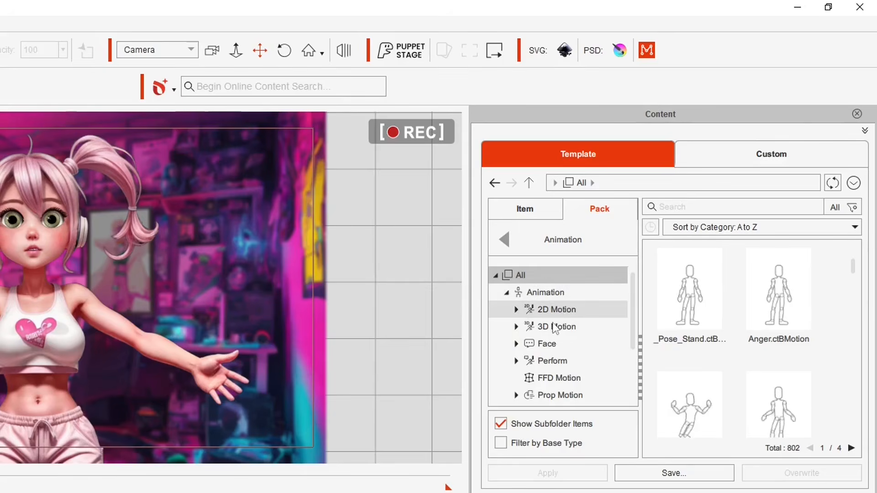
{"action": "left_click", "coordinate": [516, 309]}
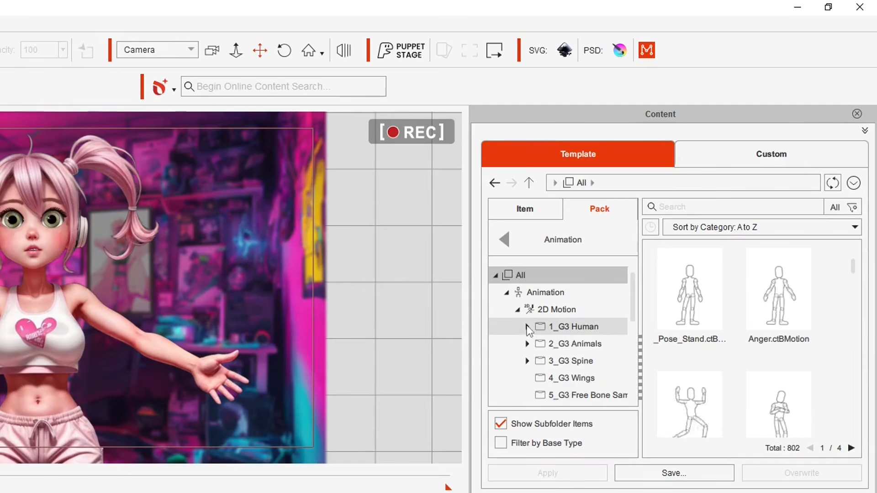
{"action": "double_click", "coordinate": [552, 333]}
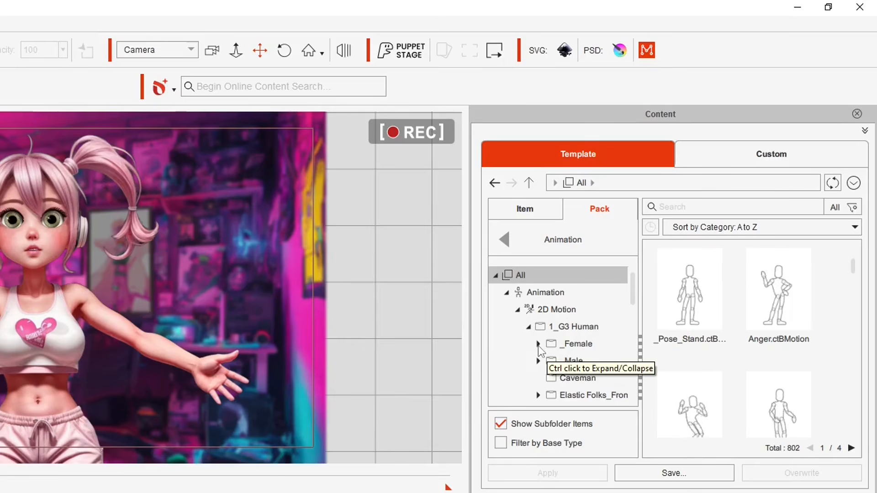
{"action": "left_click", "coordinate": [538, 344]}
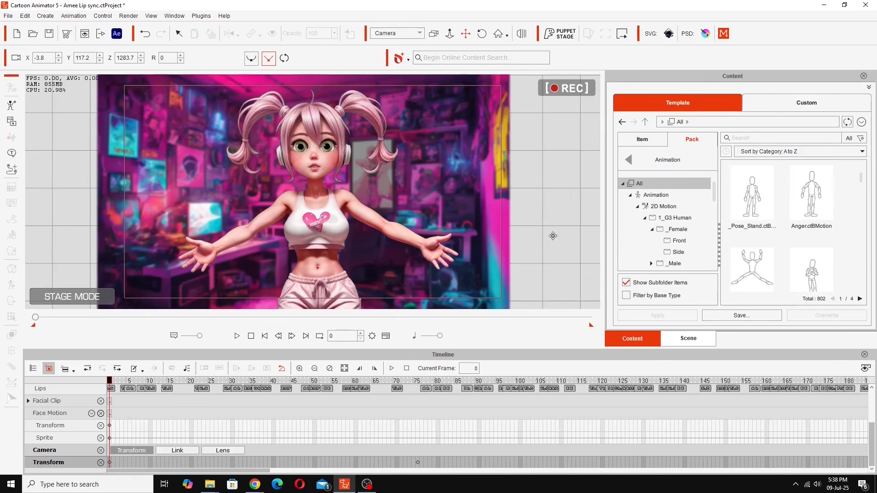
- Open the Front subfolder of the _Female G3 Human motions and look through its motion clips
{"action": "left_click", "coordinate": [683, 243]}
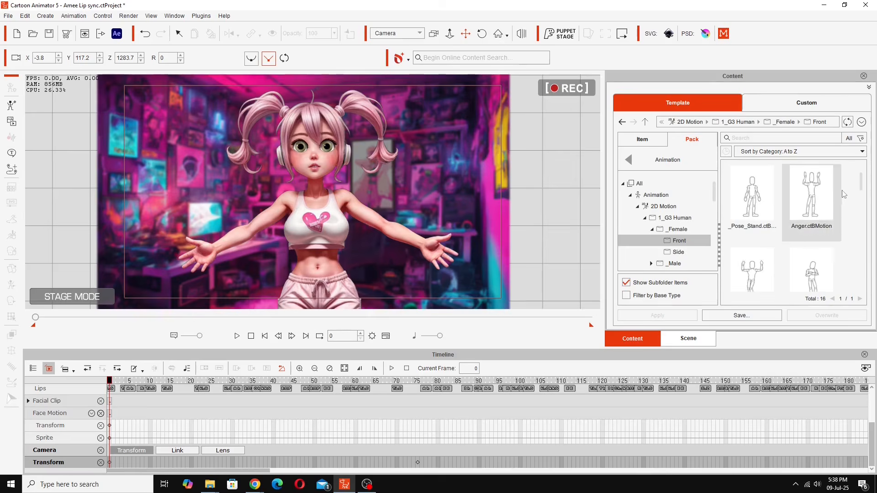
{"action": "scroll", "coordinate": [730, 223], "scroll_direction": "down", "scroll_amount": 3}
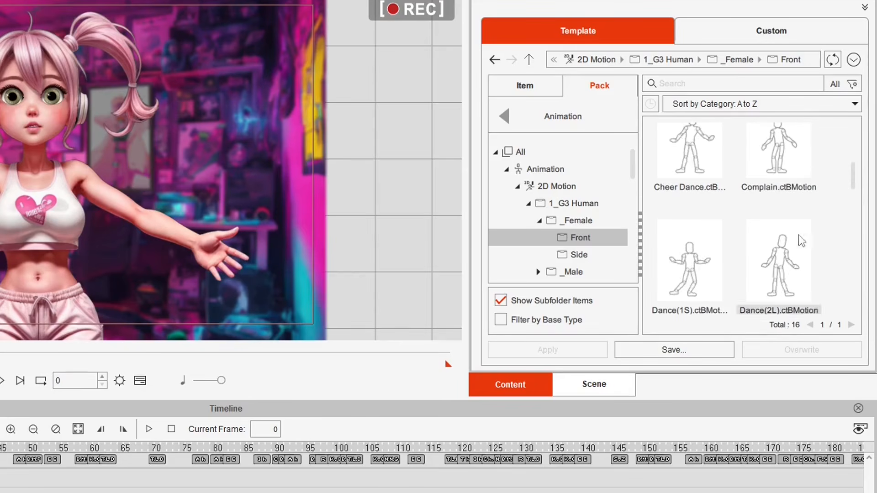
{"action": "scroll", "coordinate": [776, 219], "scroll_direction": "up", "scroll_amount": 3}
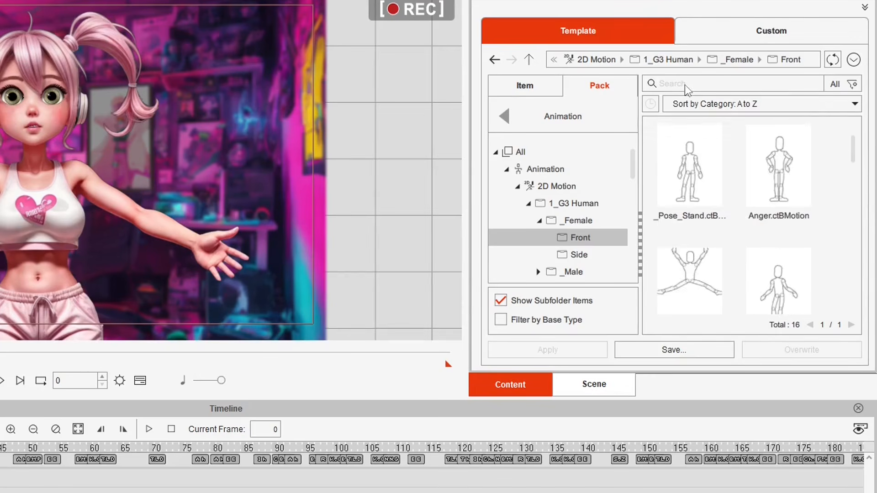
- Search the Front motions for "talk", clear the search, and browse the folder's full list of motions
{"action": "left_click", "coordinate": [685, 84]}
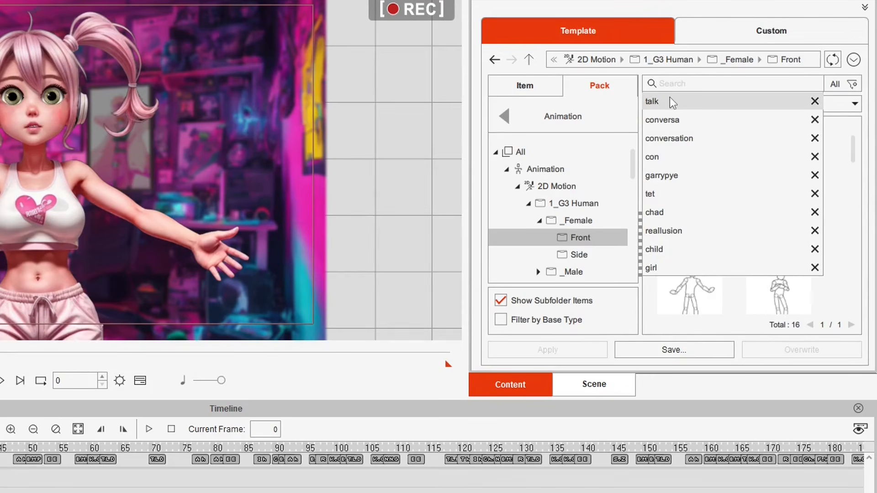
{"action": "left_click", "coordinate": [670, 100]}
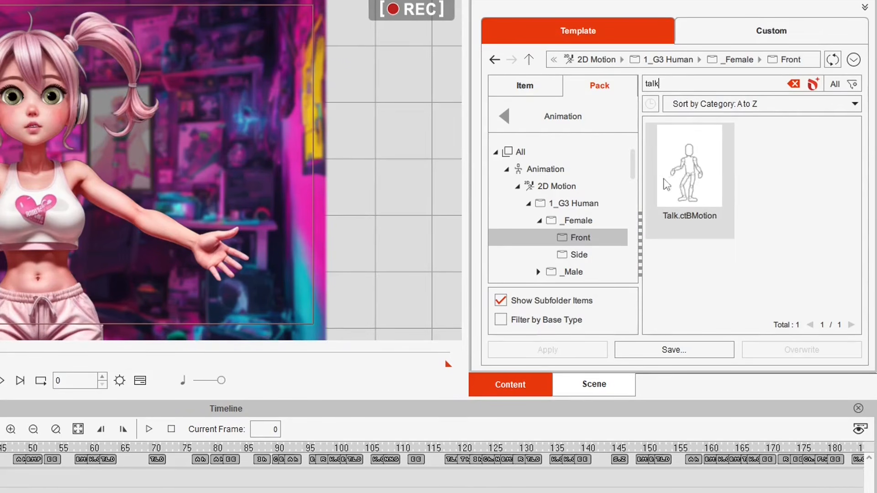
{"action": "left_click", "coordinate": [793, 85]}
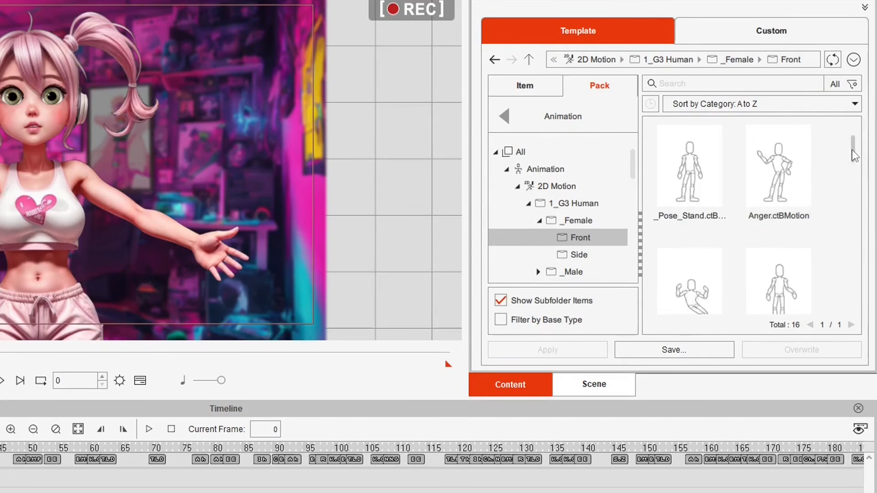
{"action": "scroll", "coordinate": [852, 155], "scroll_direction": "down", "scroll_amount": 3}
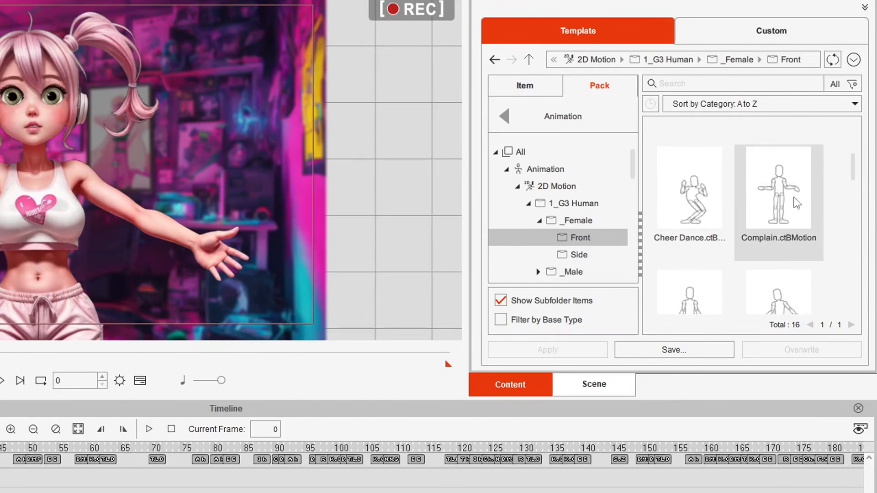
{"action": "scroll", "coordinate": [795, 196], "scroll_direction": "down", "scroll_amount": 3}
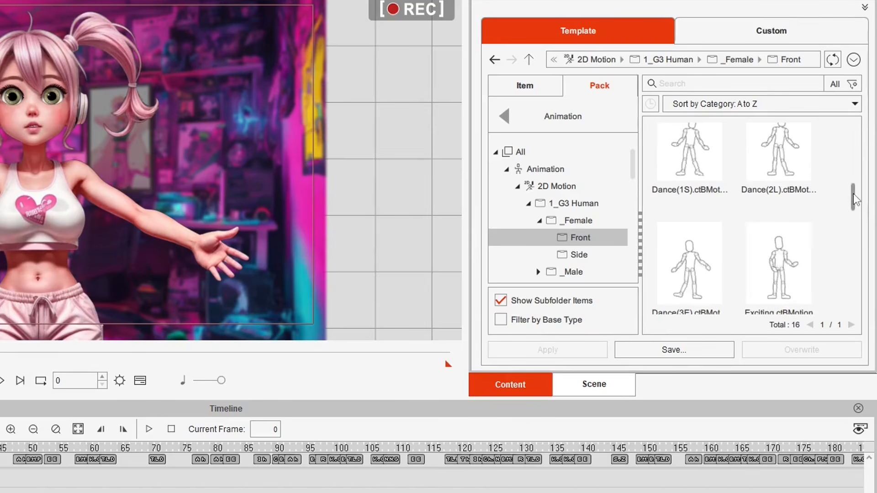
{"action": "scroll", "coordinate": [854, 199], "scroll_direction": "down", "scroll_amount": 4}
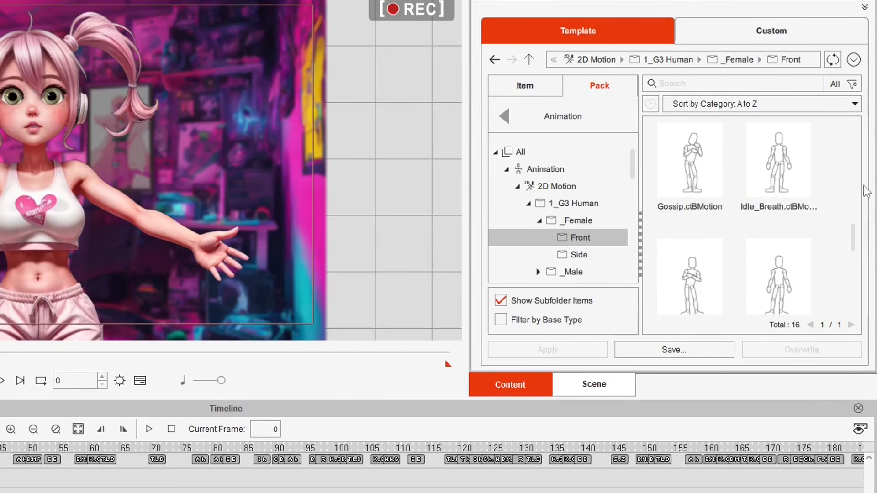
{"action": "scroll", "coordinate": [719, 215], "scroll_direction": "down", "scroll_amount": 2}
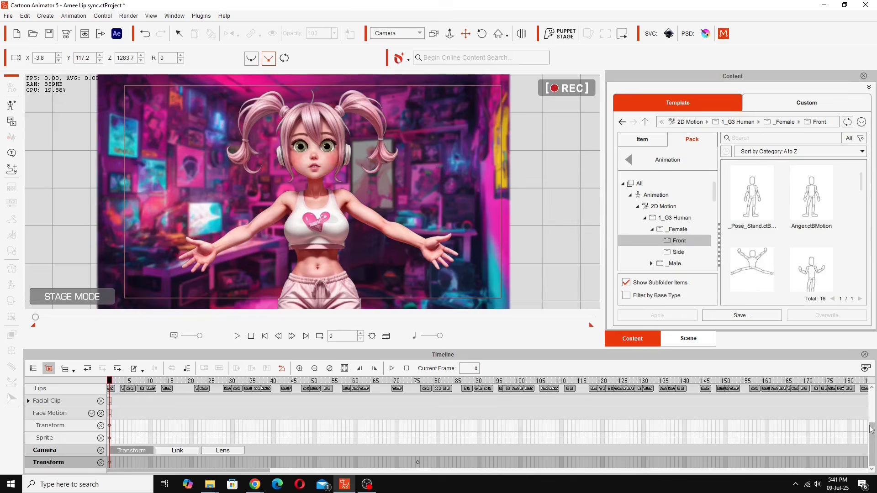
- Show the Motion and FFD tracks for the Pink Haired Girl in the timeline
{"action": "scroll", "coordinate": [849, 386], "scroll_direction": "up", "scroll_amount": 3}
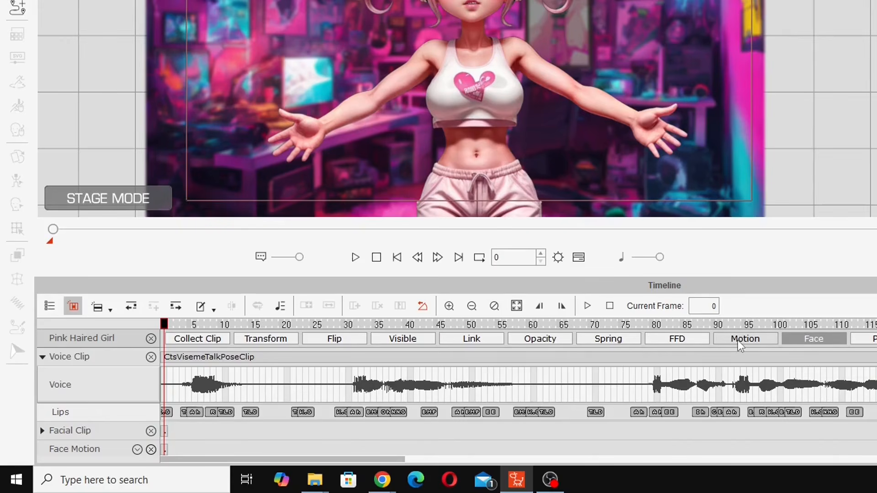
{"action": "left_click", "coordinate": [738, 341]}
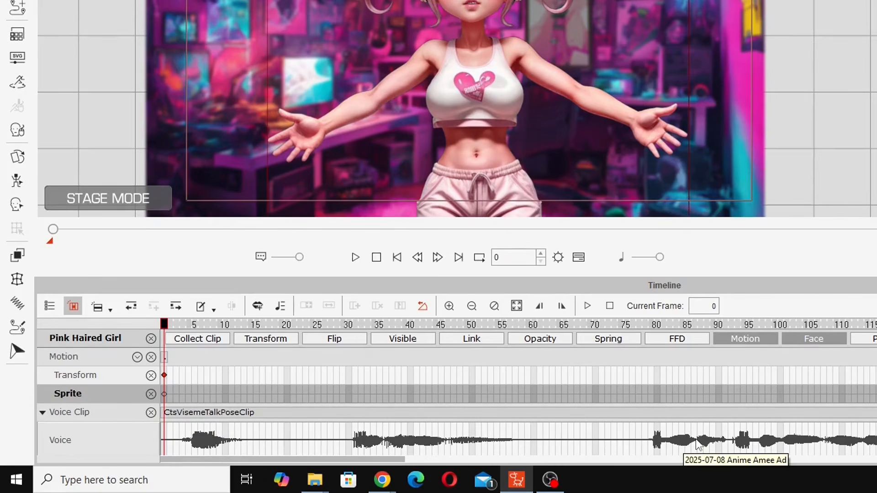
{"action": "left_click", "coordinate": [672, 339]}
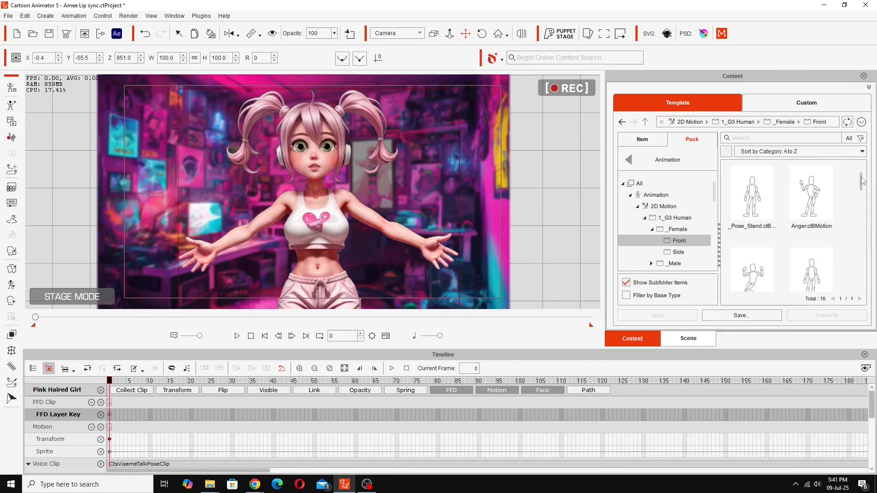
- Apply the Talk motion from the Front folder to the Pink Haired Girl, accept the sprite hand notice, and scrub through the motion
{"action": "scroll", "coordinate": [863, 214], "scroll_direction": "down", "scroll_amount": 5}
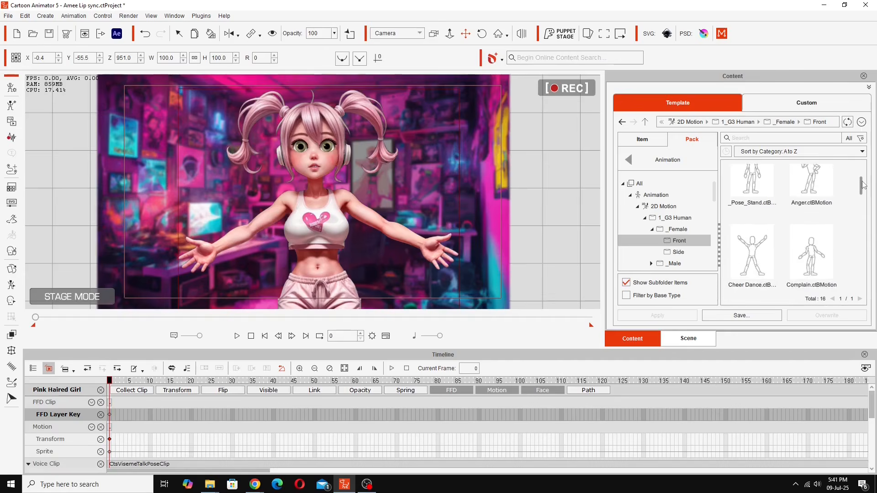
{"action": "scroll", "coordinate": [864, 200], "scroll_direction": "down", "scroll_amount": 8}
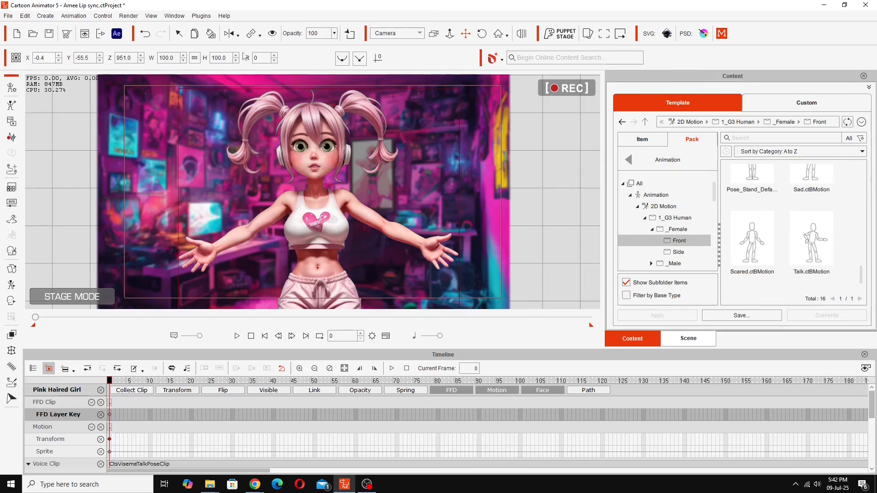
{"action": "left_click", "coordinate": [180, 36]}
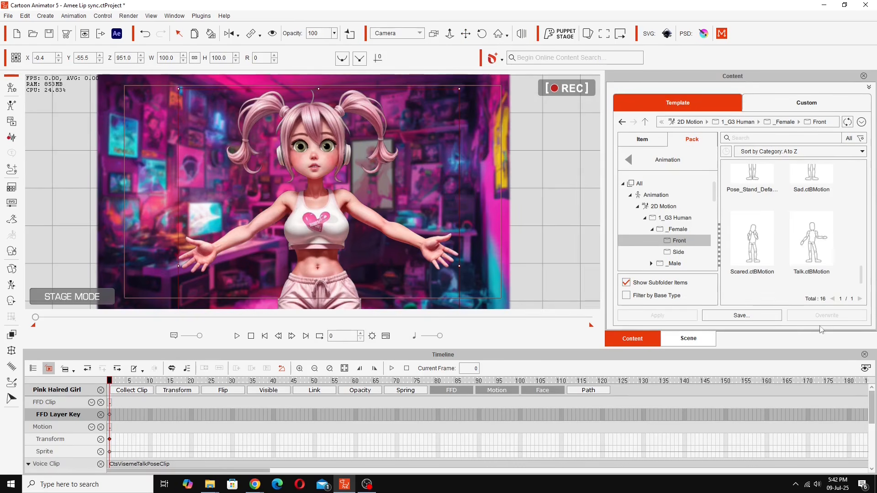
{"action": "double_click", "coordinate": [815, 244]}
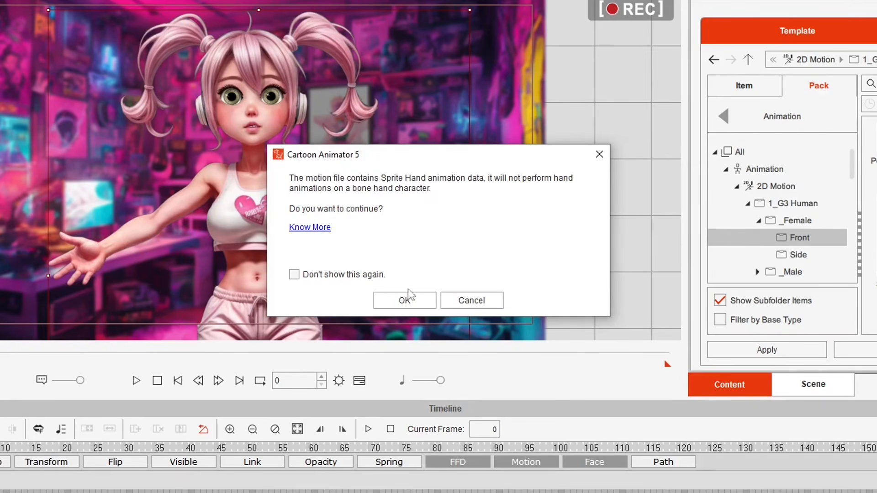
{"action": "left_click", "coordinate": [404, 301]}
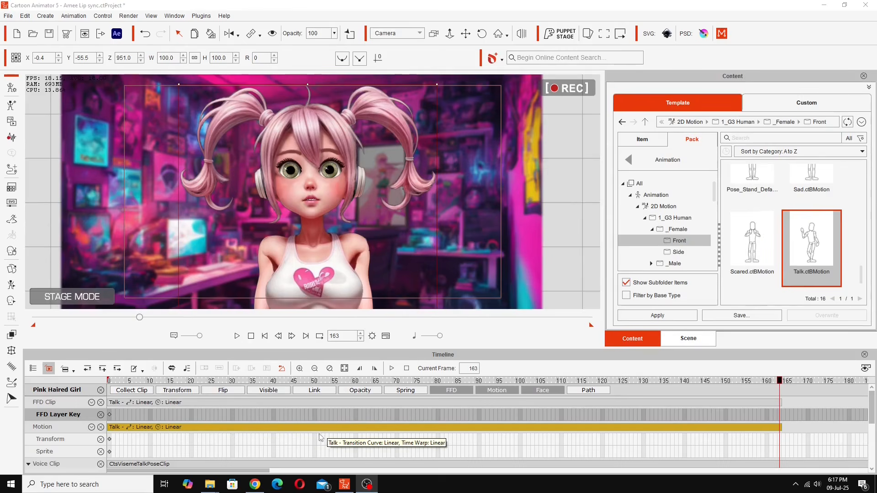
{"action": "left_click_drag", "start_coordinate": [172, 384], "coordinate": [473, 401]}
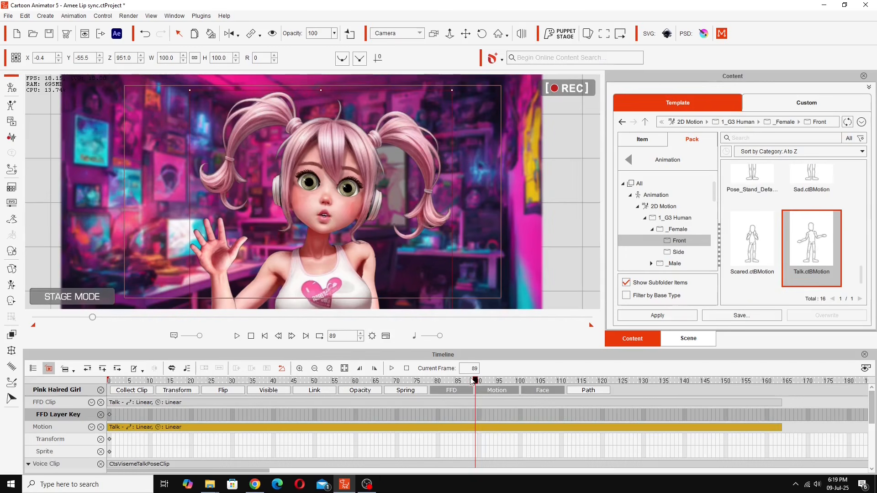
{"action": "left_click_drag", "start_coordinate": [473, 380], "coordinate": [285, 395]}
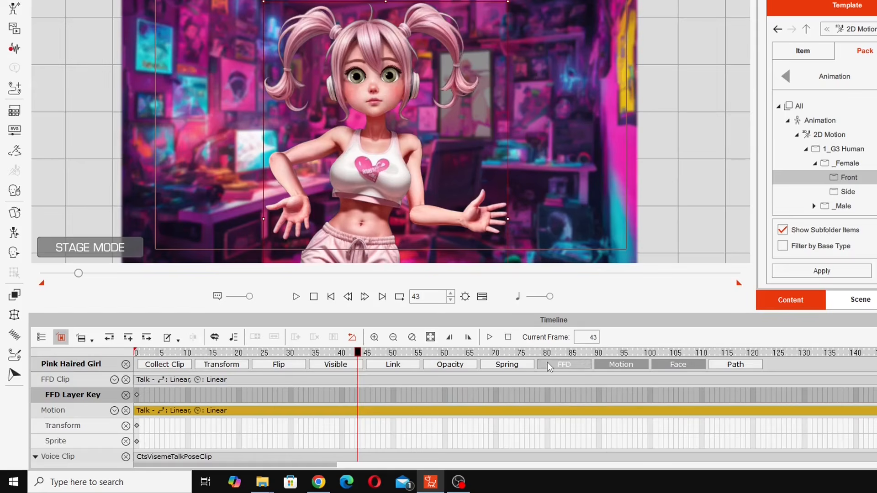
- Set the FFD clip intensity of the Talk clip to 0.00
{"action": "left_click", "coordinate": [428, 380]}
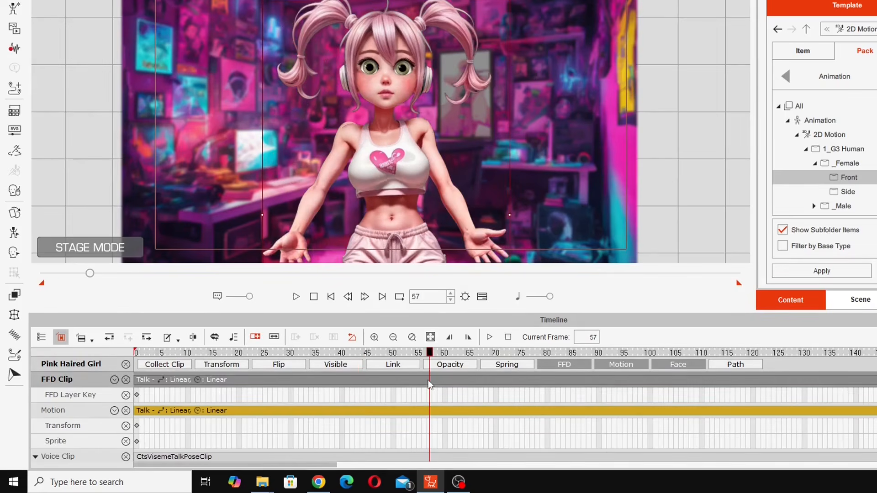
{"action": "left_click", "coordinate": [336, 378]}
{"action": "right_click", "coordinate": [336, 378]}
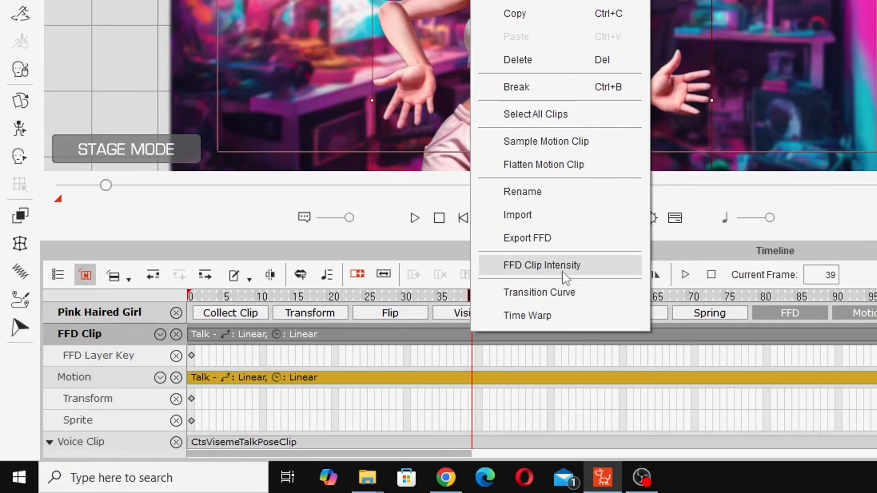
{"action": "left_click", "coordinate": [534, 267]}
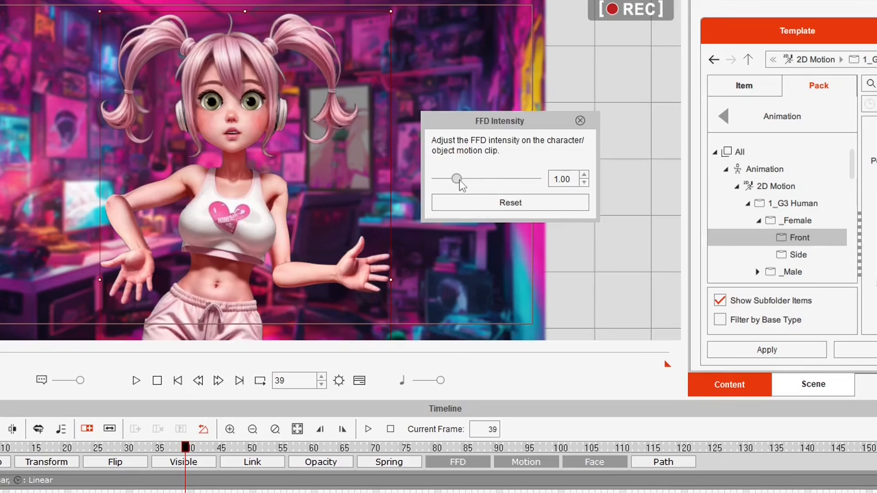
{"action": "left_click_drag", "start_coordinate": [459, 183], "coordinate": [391, 194]}
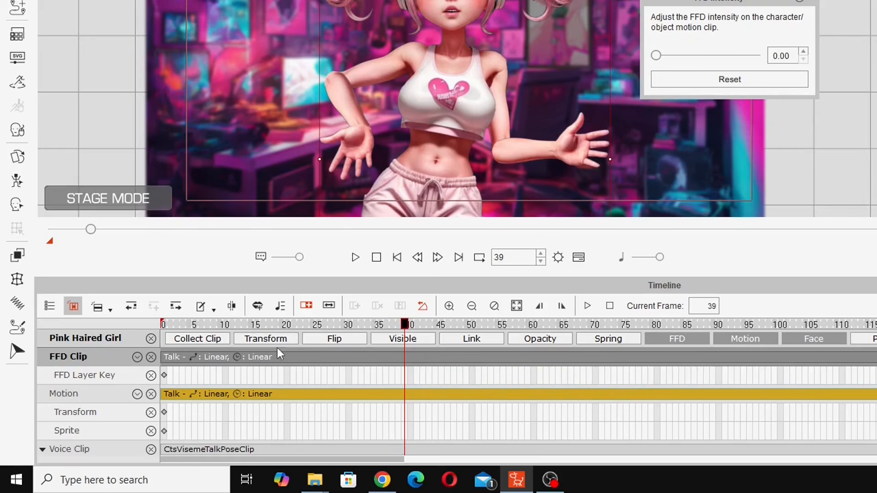
{"action": "left_click", "coordinate": [800, 0]}
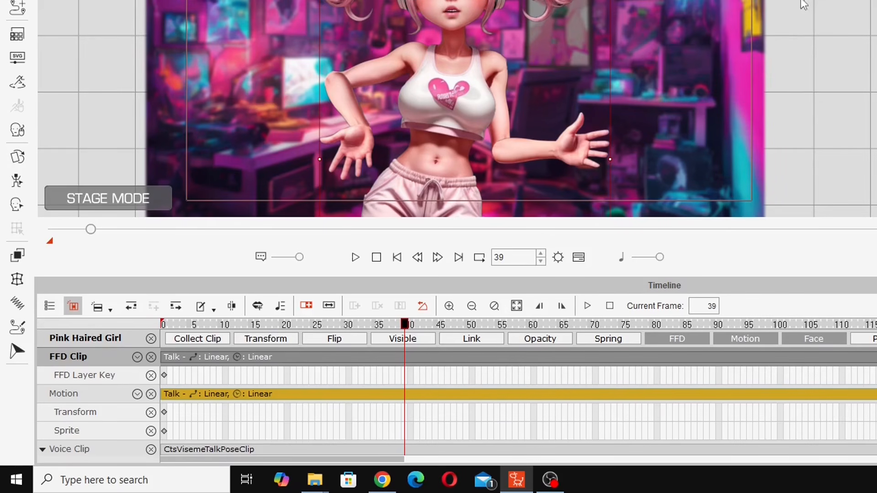
- Delete the Talk clip from the FFD Clip track and scrub the timeline to check the body motion
{"action": "left_click", "coordinate": [401, 359]}
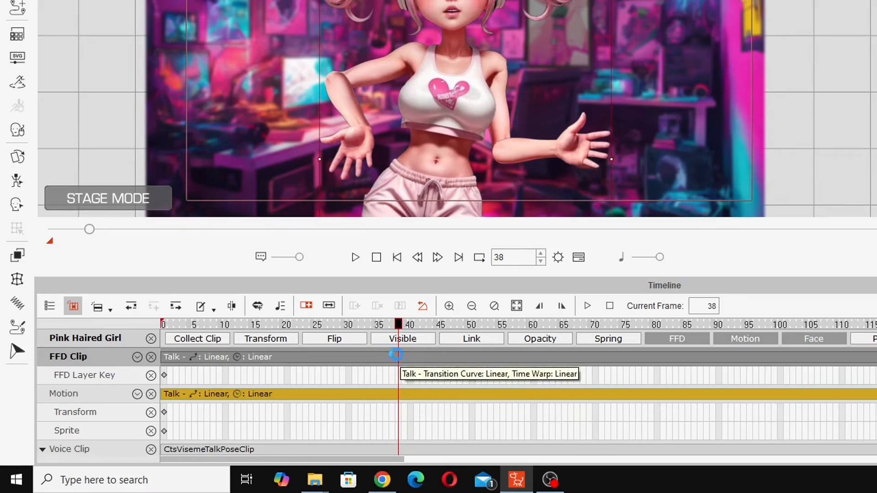
{"action": "key", "text": "Delete"}
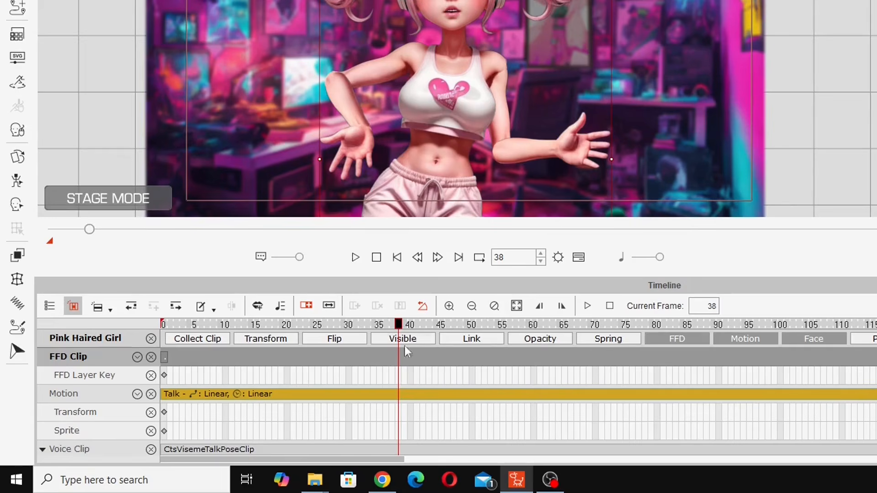
{"action": "left_click_drag", "start_coordinate": [398, 327], "coordinate": [427, 373]}
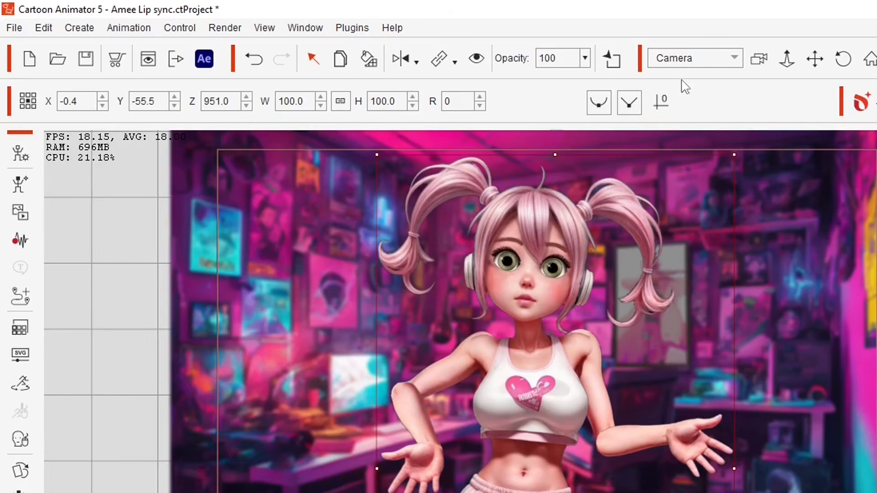
- Switch the stage from Camera to Preview view and reframe it around the character's body
{"action": "left_click", "coordinate": [690, 67]}
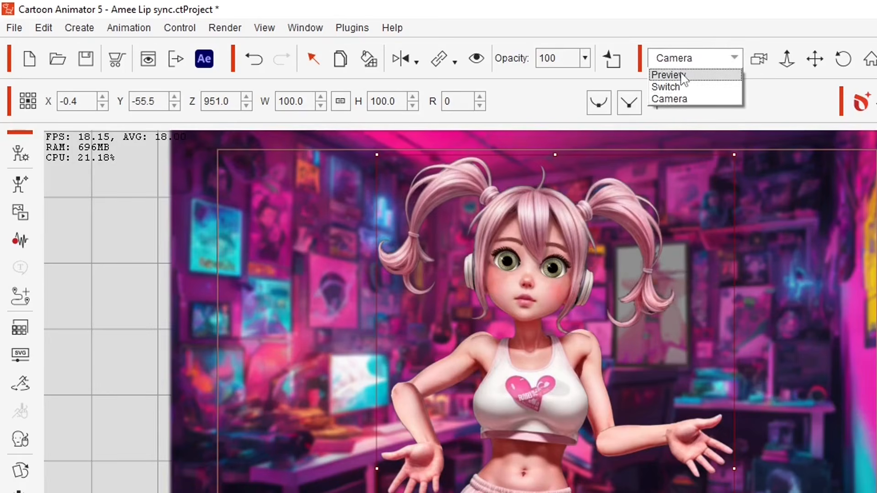
{"action": "left_click", "coordinate": [668, 74]}
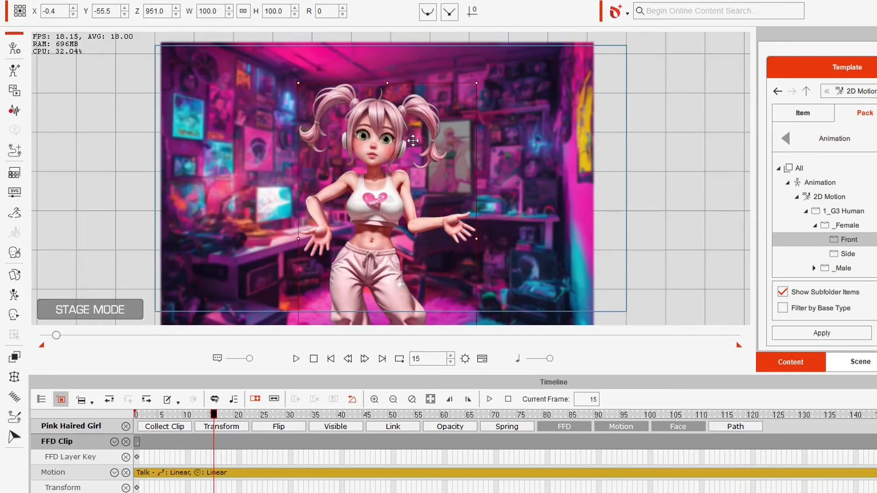
{"action": "left_click_drag", "start_coordinate": [214, 417], "coordinate": [300, 472]}
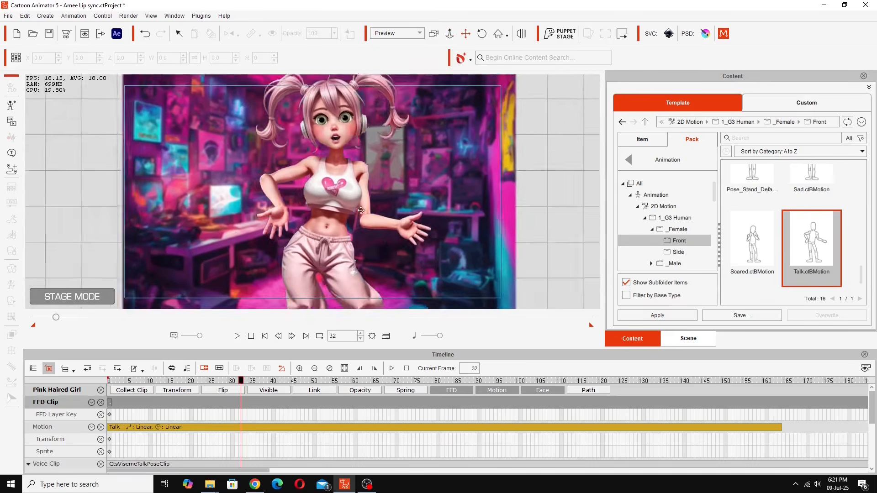
{"action": "left_click_drag", "start_coordinate": [361, 210], "coordinate": [327, 230]}
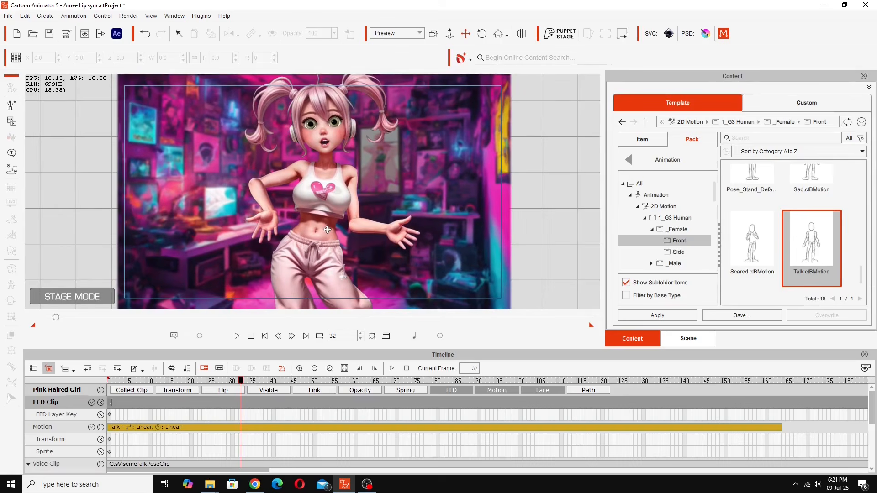
- Scrub through the first 40 frames to examine the Talk motion's arm and body poses
{"action": "left_click_drag", "start_coordinate": [243, 384], "coordinate": [267, 383]}
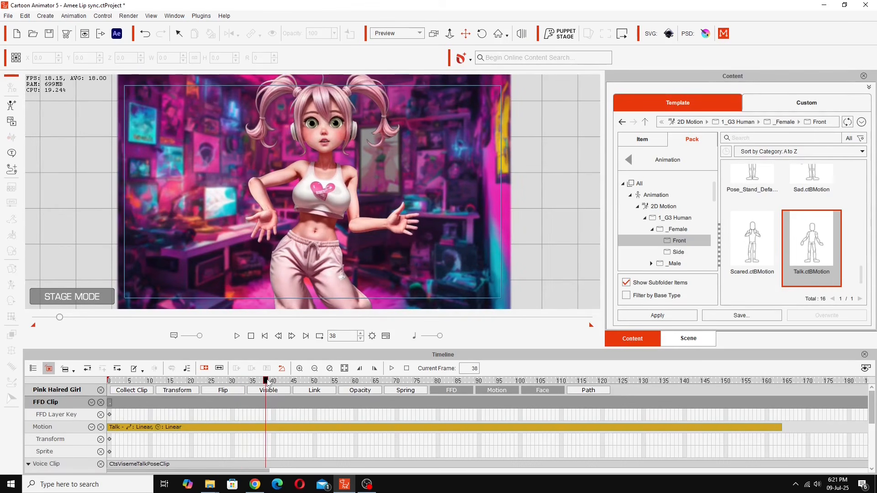
{"action": "left_click_drag", "start_coordinate": [266, 384], "coordinate": [129, 383]}
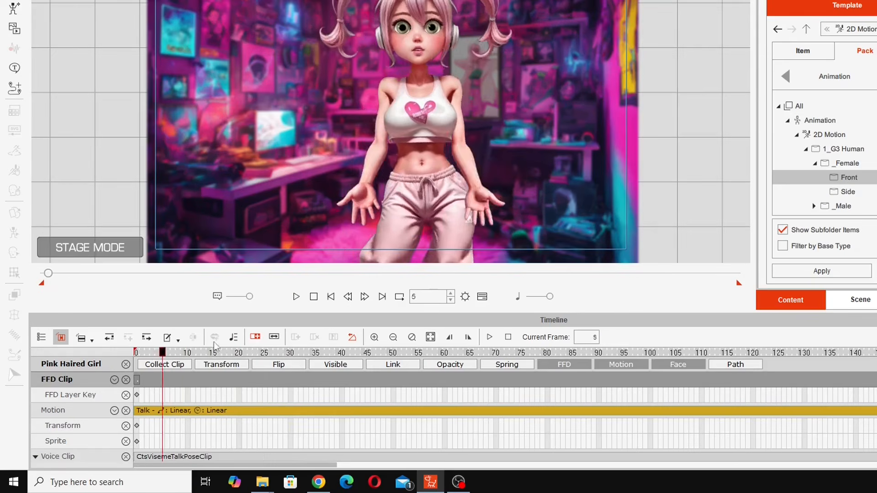
{"action": "left_click", "coordinate": [311, 353]}
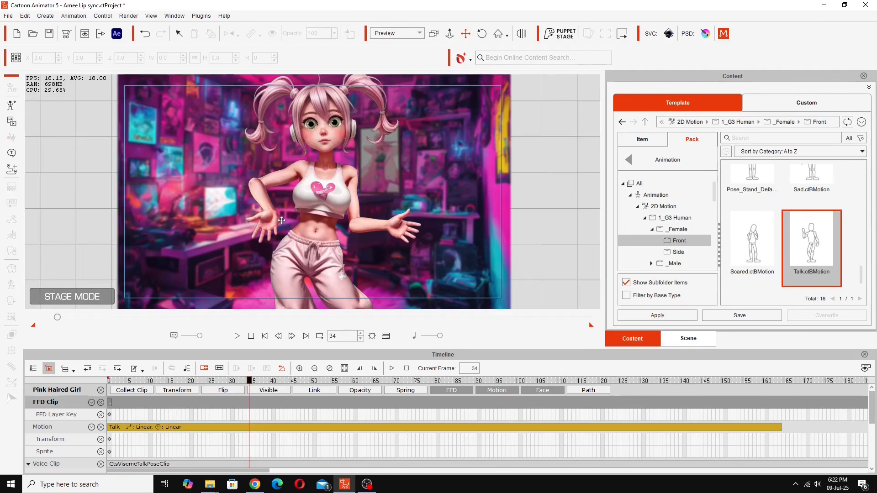
- Break the Talk motion clip at frame 58, where both hands have lowered after the hips gesture
{"action": "left_click_drag", "start_coordinate": [250, 384], "coordinate": [230, 426]}
{"action": "left_click_drag", "start_coordinate": [255, 435], "coordinate": [349, 453]}
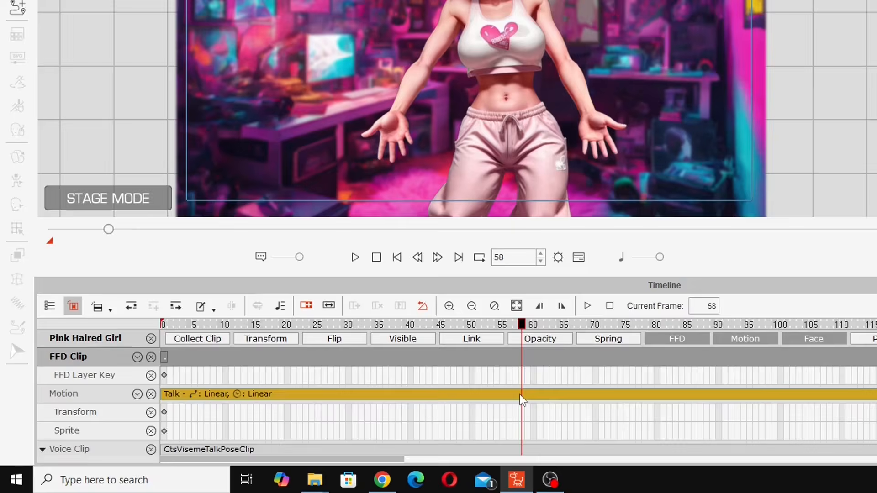
{"action": "left_click", "coordinate": [346, 429]}
{"action": "right_click", "coordinate": [346, 429]}
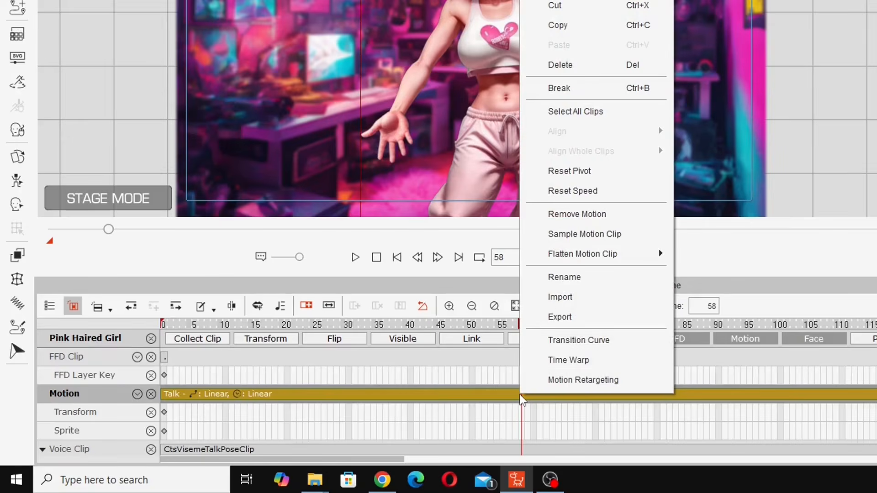
{"action": "left_click", "coordinate": [564, 94]}
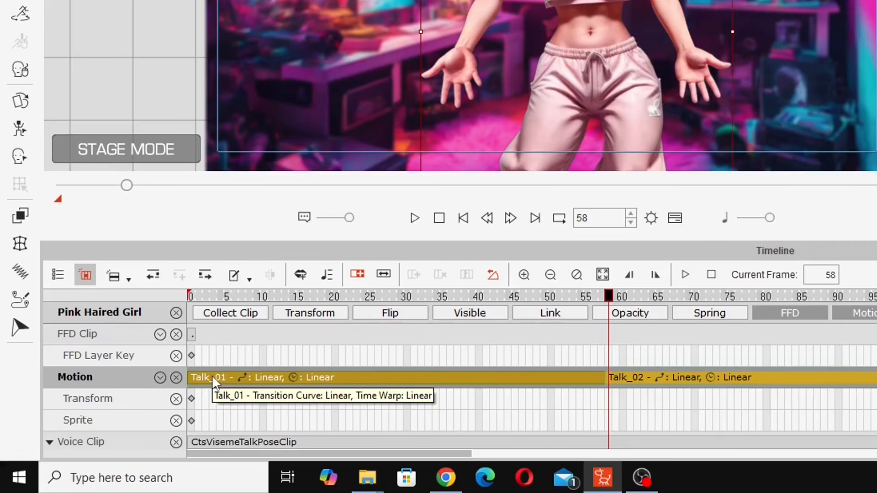
- Rename the first segment of the Talk motion as "Hands on Hips"
{"action": "right_click", "coordinate": [218, 375]}
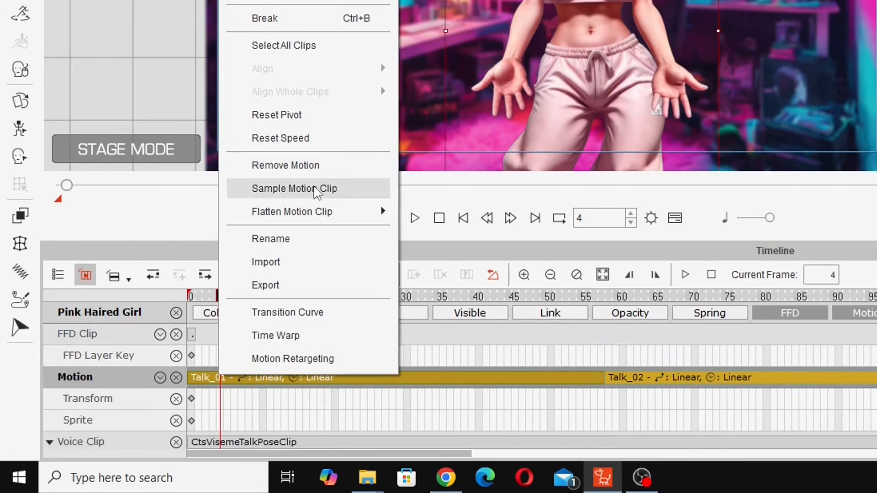
{"action": "left_click", "coordinate": [319, 238]}
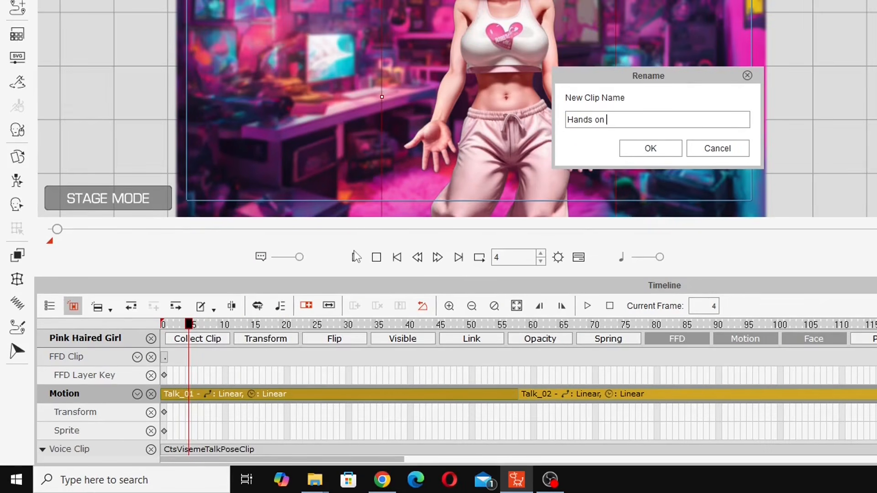
{"action": "key", "text": "Return"}
- Find the end of the raised right hand gesture and break the Talk_02 clip at frame 96
{"action": "left_click", "coordinate": [522, 325]}
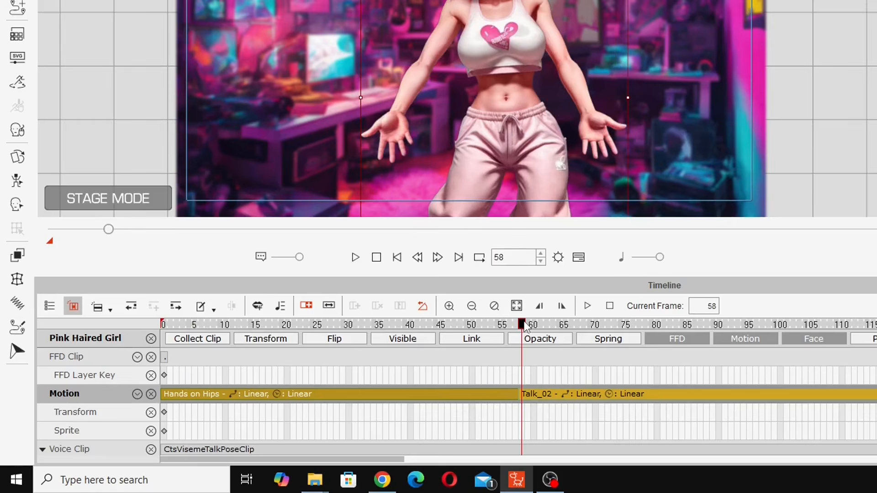
{"action": "left_click_drag", "start_coordinate": [524, 328], "coordinate": [578, 329]}
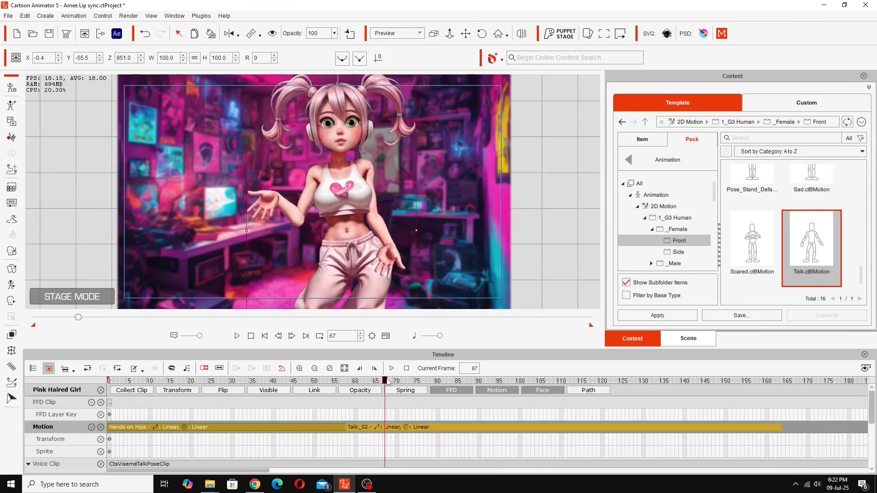
{"action": "left_click_drag", "start_coordinate": [387, 383], "coordinate": [493, 428]}
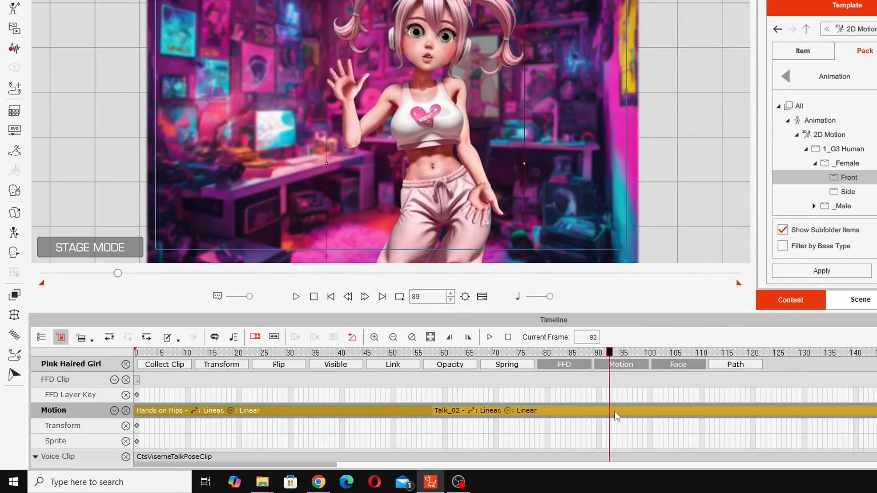
{"action": "left_click_drag", "start_coordinate": [615, 412], "coordinate": [646, 431]}
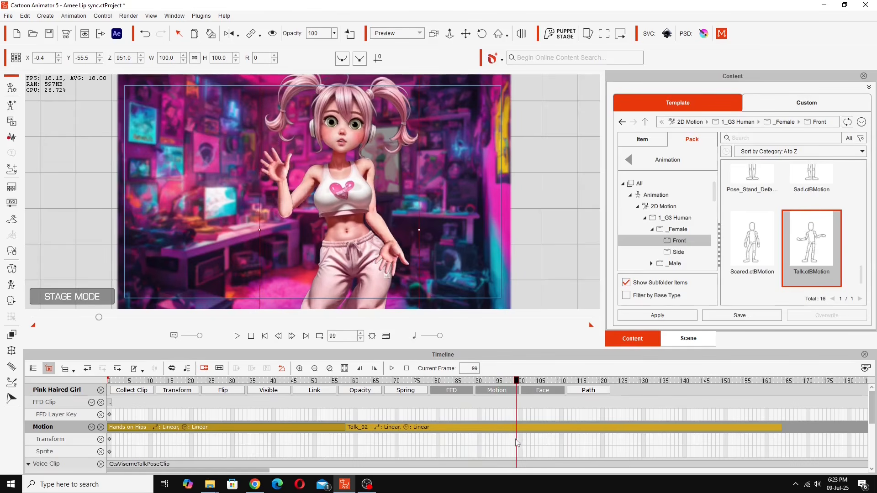
{"action": "mouse_move", "coordinate": [516, 443]}
{"action": "left_mouse_down"}
{"action": "mouse_move", "coordinate": [529, 442]}
{"action": "mouse_move", "coordinate": [504, 451]}
{"action": "left_mouse_up"}
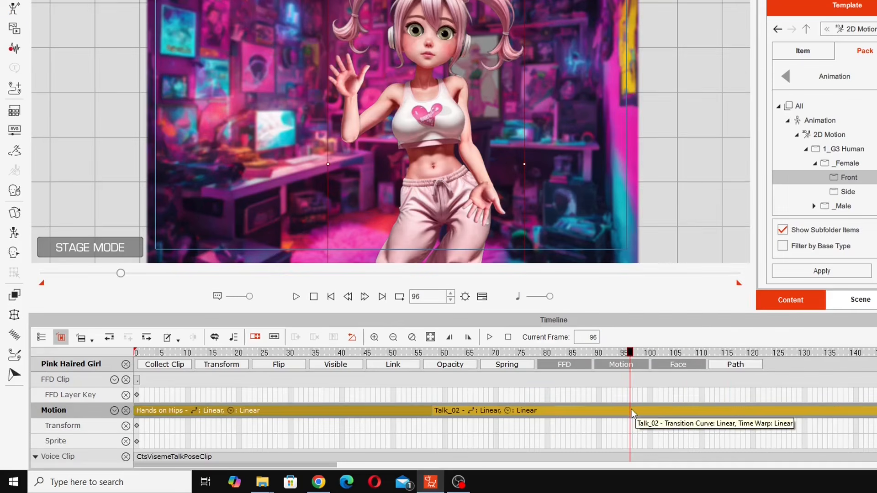
{"action": "right_click", "coordinate": [506, 428]}
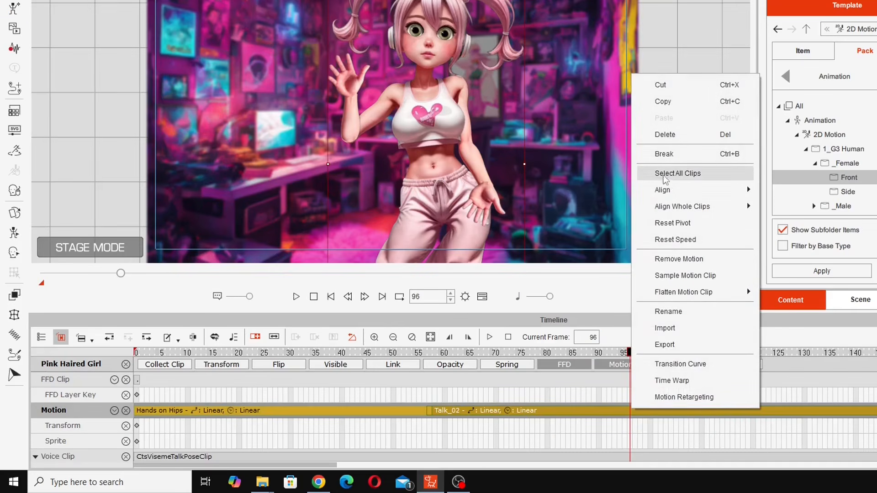
{"action": "left_click", "coordinate": [668, 160]}
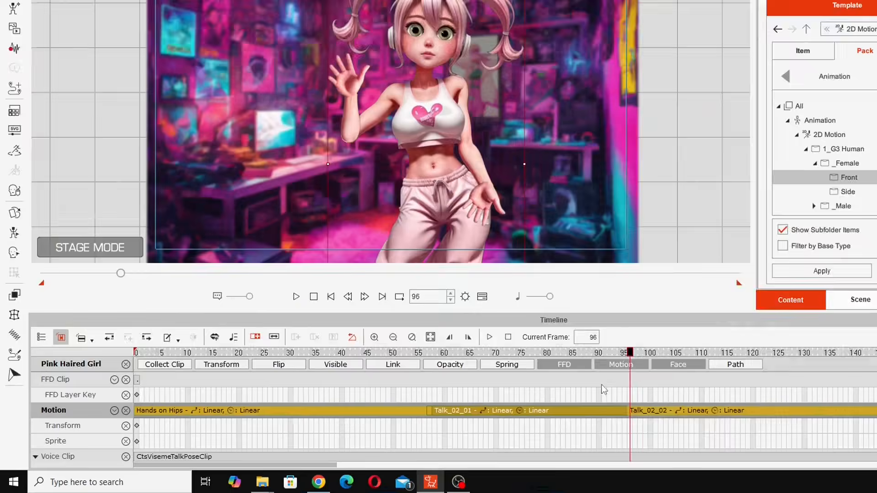
- Rename the segment between frames 58 and 96 as "Raise Right Hand"
{"action": "left_click", "coordinate": [505, 410]}
{"action": "right_click", "coordinate": [504, 410]}
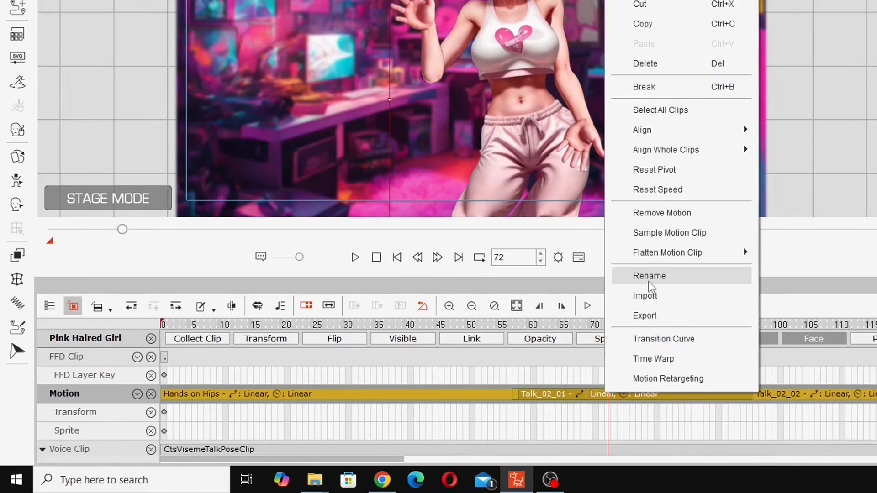
{"action": "left_click", "coordinate": [650, 276]}
{"action": "type", "text": "Raise"}
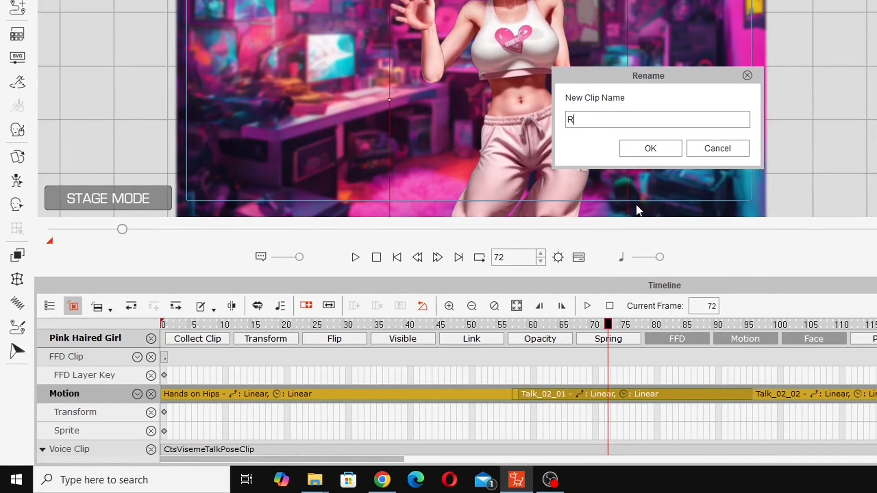
{"action": "type", "text": " Right Hand"}
{"action": "key", "text": "Return"}
- Scrub through the next gesture and break the Talk_02_02 clip at frame 139
{"action": "left_click_drag", "start_coordinate": [509, 383], "coordinate": [684, 400]}
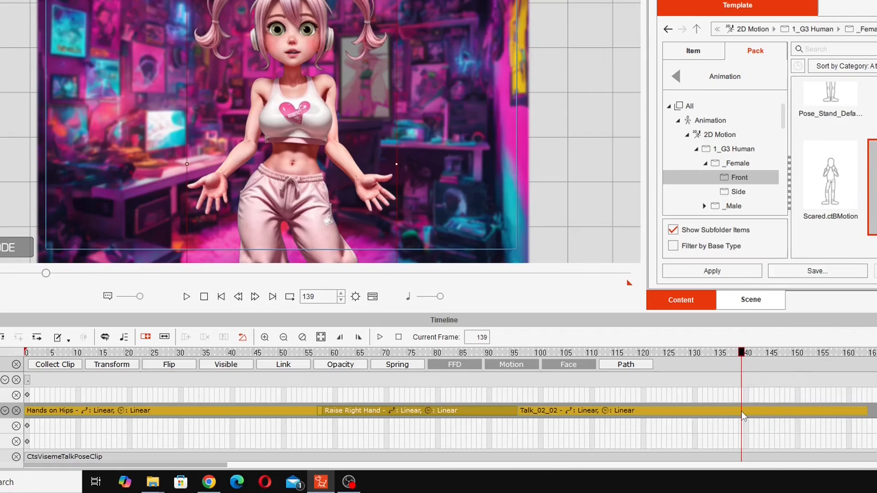
{"action": "right_click", "coordinate": [680, 428]}
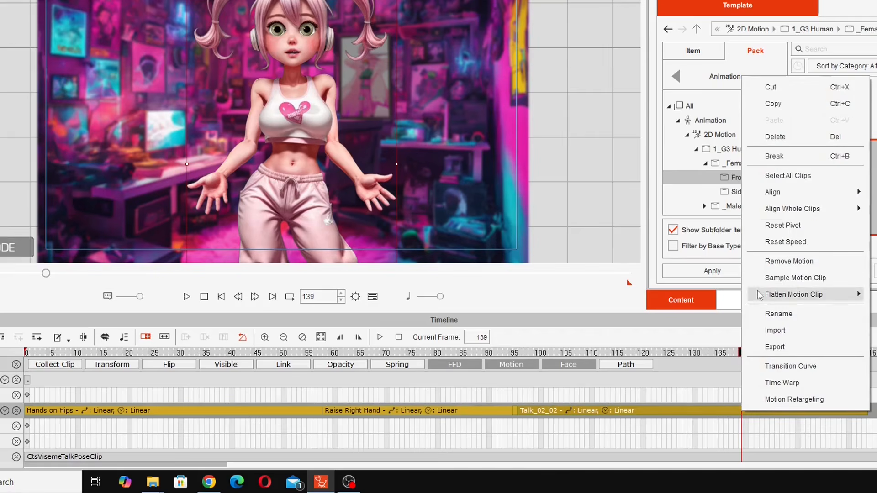
{"action": "left_click", "coordinate": [763, 156]}
- Rename the segment ending at frame 139 as "Both Hands Wide"
{"action": "left_click", "coordinate": [567, 410]}
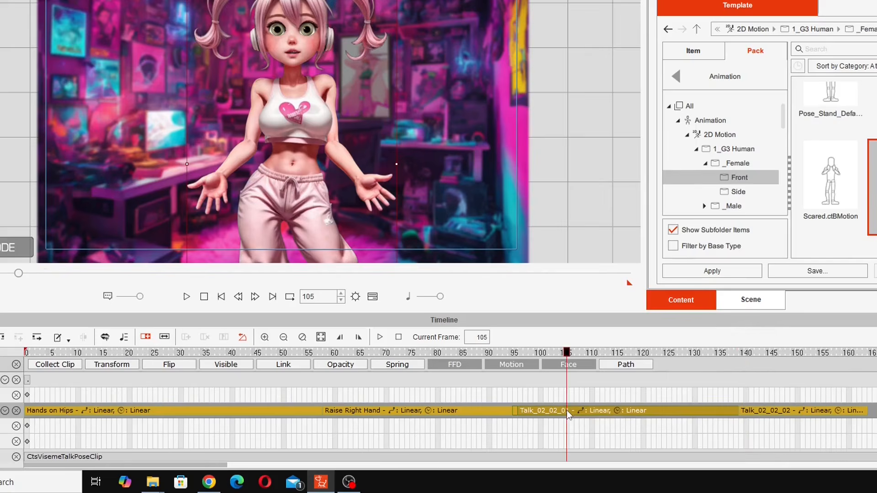
{"action": "right_click", "coordinate": [567, 410]}
{"action": "left_click", "coordinate": [613, 315]}
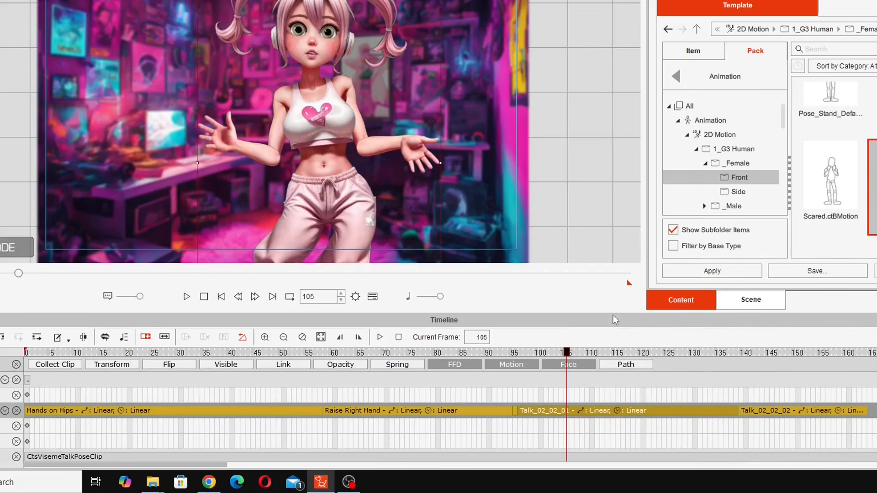
{"action": "type", "text": "Both Hands Wide"}
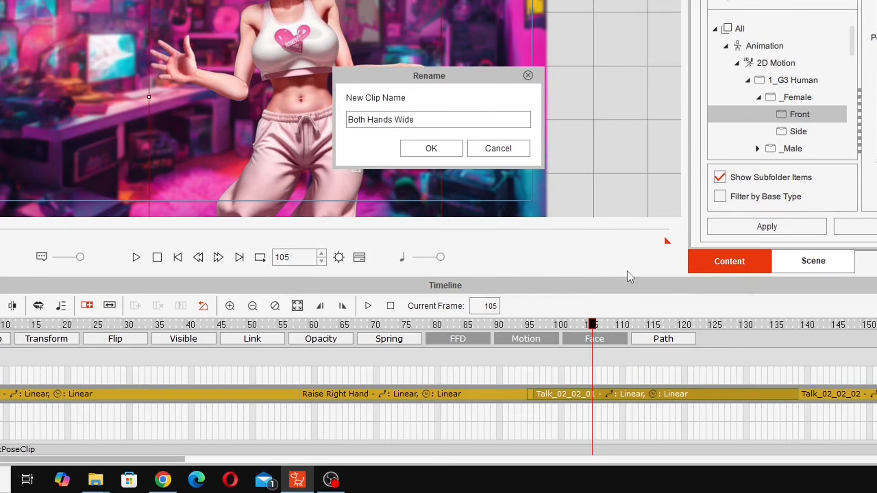
{"action": "key", "text": "Return"}
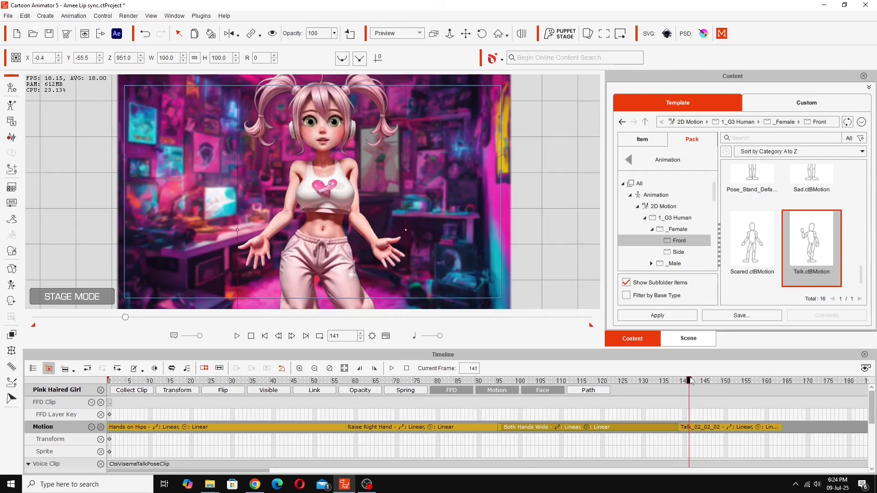
- Scrub through the last motion segment and rename it as "Hands to Side"
{"action": "left_click_drag", "start_coordinate": [711, 383], "coordinate": [785, 394]}
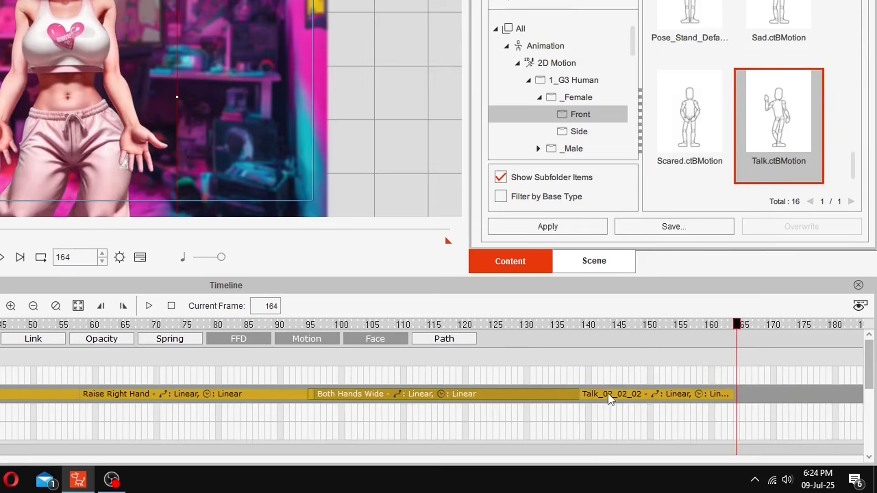
{"action": "right_click", "coordinate": [699, 427]}
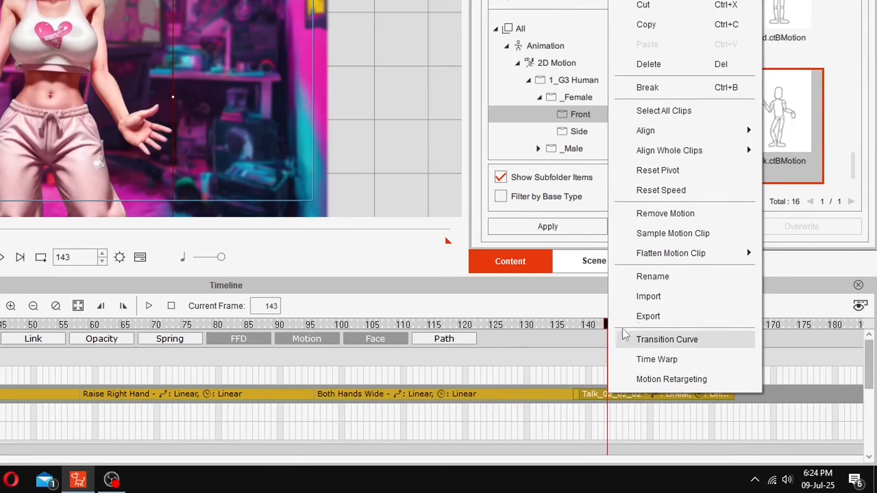
{"action": "left_click", "coordinate": [654, 277]}
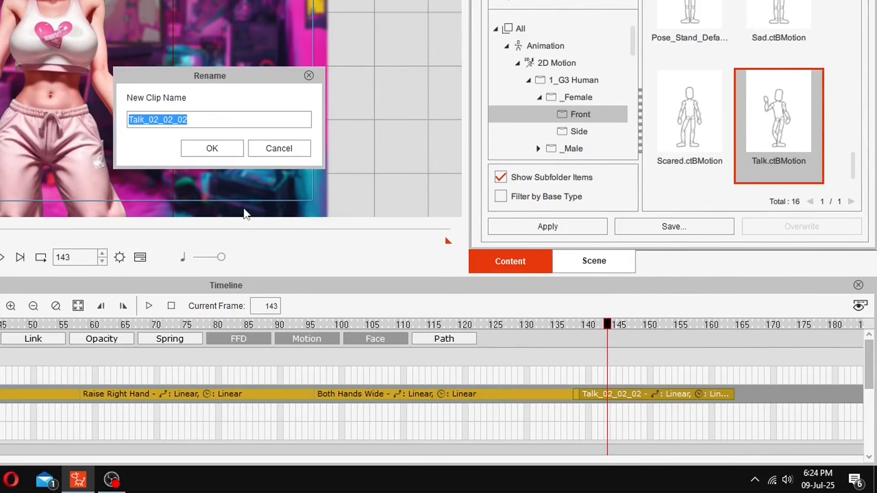
{"action": "type", "text": "Hands to Side"}
{"action": "key", "text": "Return"}
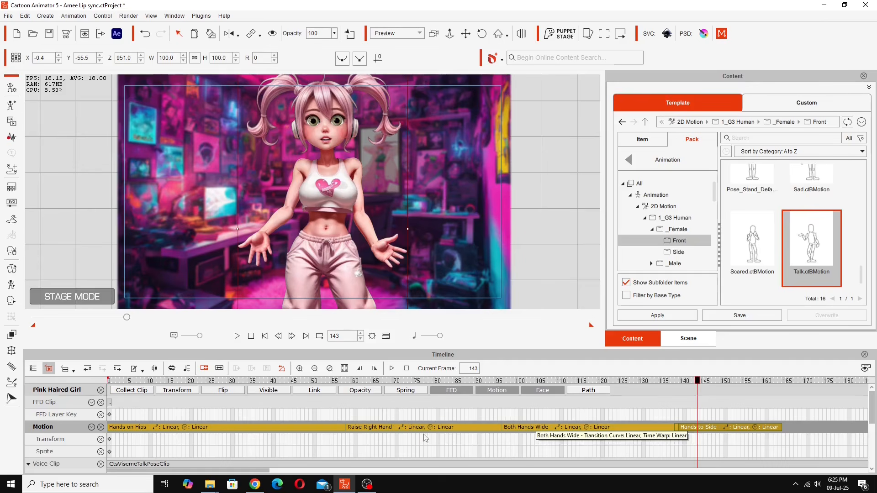
- Space out Hands to Side, Both Hands Wide and Raise Right Hand so they start at about frames 159, 111 and 67
{"action": "left_click_drag", "start_coordinate": [728, 427], "coordinate": [807, 433]}
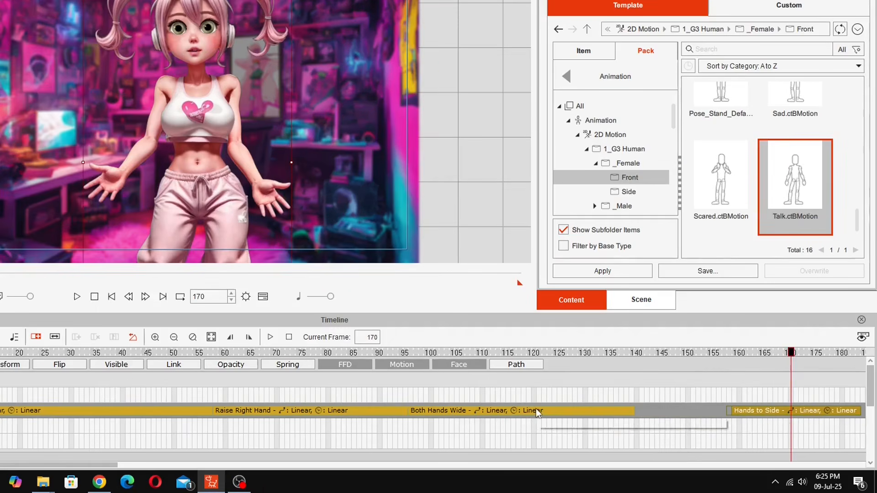
{"action": "left_click_drag", "start_coordinate": [536, 410], "coordinate": [612, 418]}
{"action": "left_click_drag", "start_coordinate": [343, 405], "coordinate": [391, 407]}
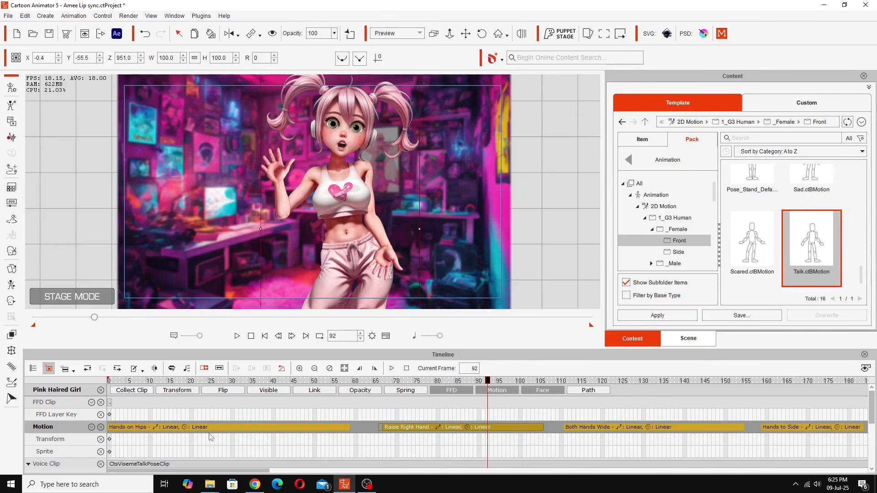
- Copy the Hands on Hips clip to frame 197 on the Motion track and scrub through the duplicate
{"action": "left_click", "coordinate": [211, 427]}
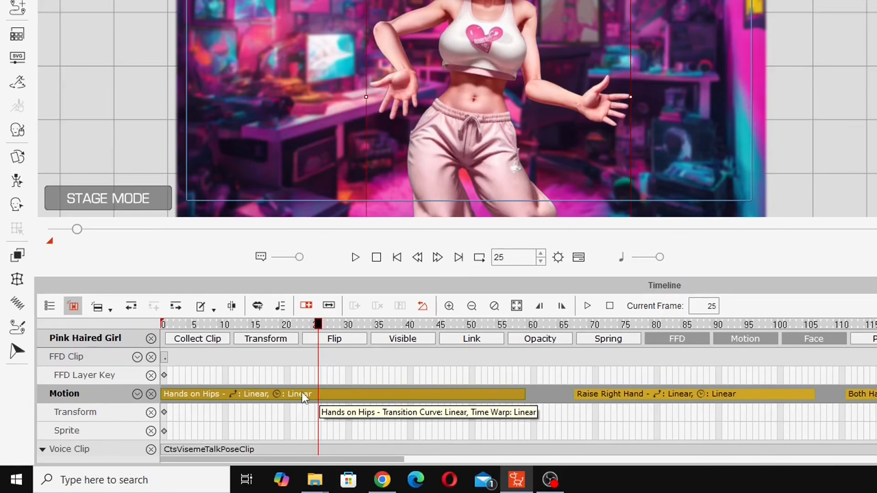
{"action": "left_click_drag", "start_coordinate": [312, 460], "coordinate": [471, 460]}
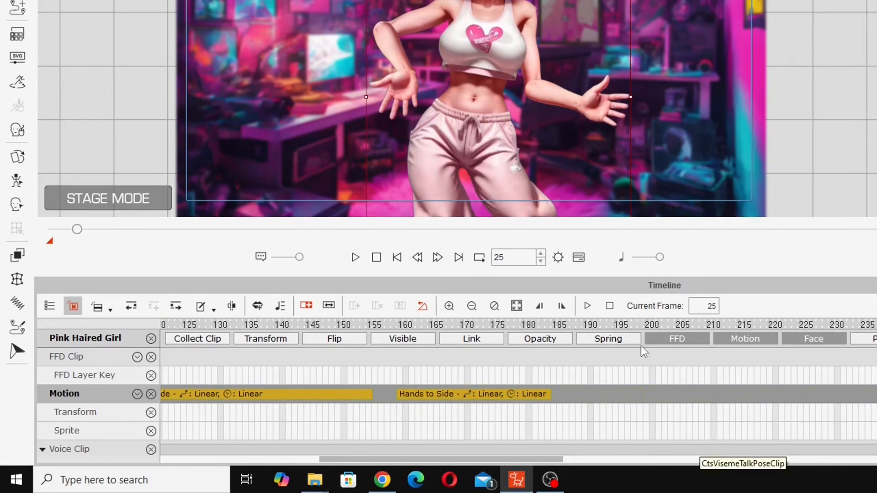
{"action": "left_click", "coordinate": [634, 396]}
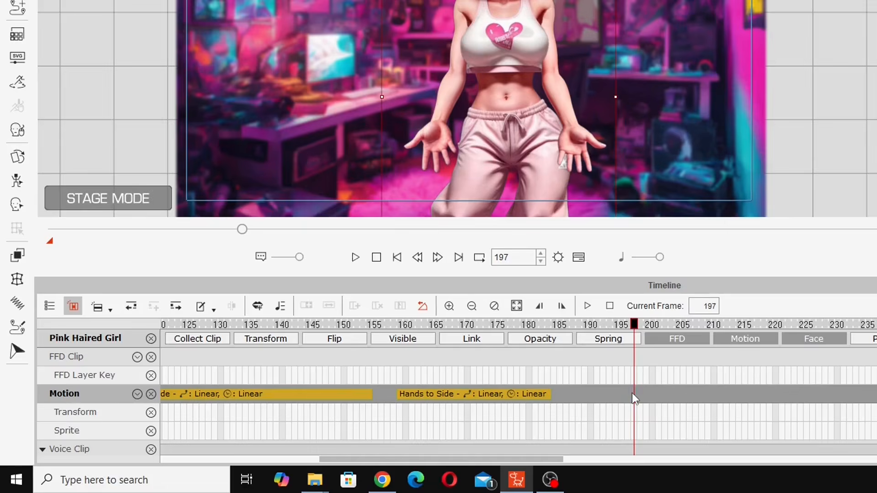
{"action": "key", "text": "ctrl+v"}
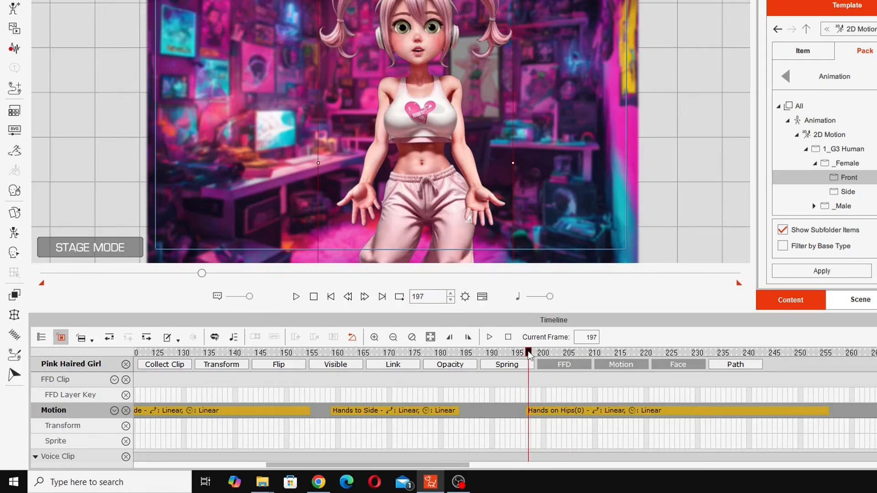
{"action": "left_click_drag", "start_coordinate": [529, 355], "coordinate": [764, 383]}
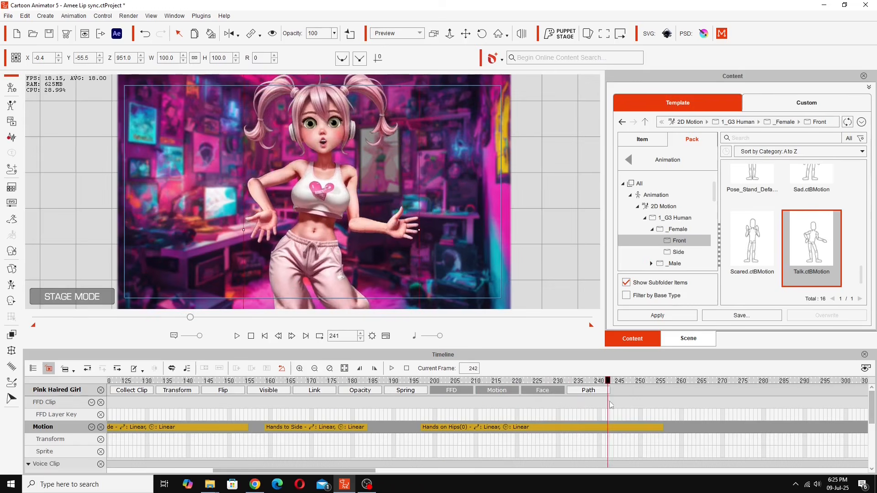
{"action": "left_click_drag", "start_coordinate": [611, 405], "coordinate": [615, 429]}
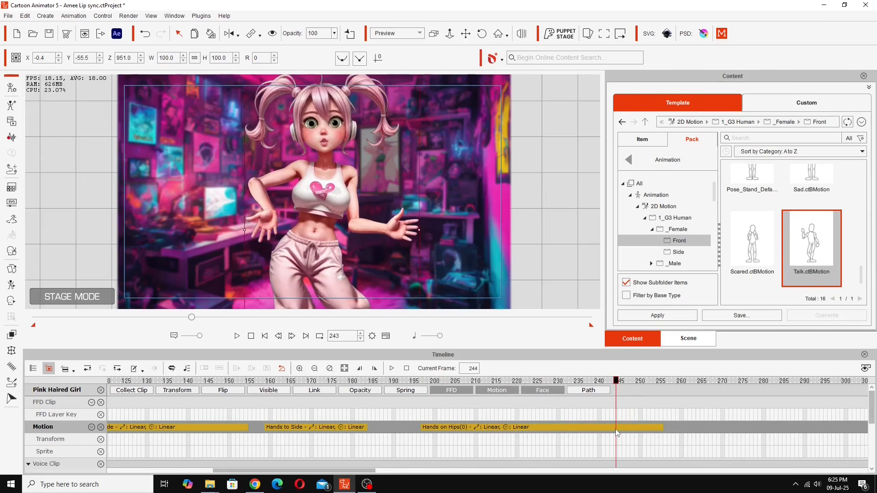
- Check the Raise Right Hand motion, and move its clip earlier to about frame 24 so it overlaps Hands on Hips
{"action": "left_click", "coordinate": [529, 433]}
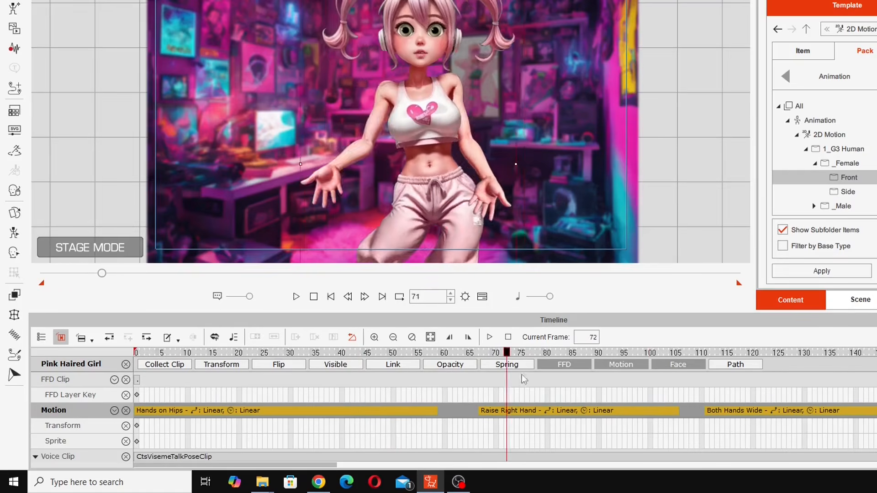
{"action": "left_click_drag", "start_coordinate": [524, 379], "coordinate": [612, 381]}
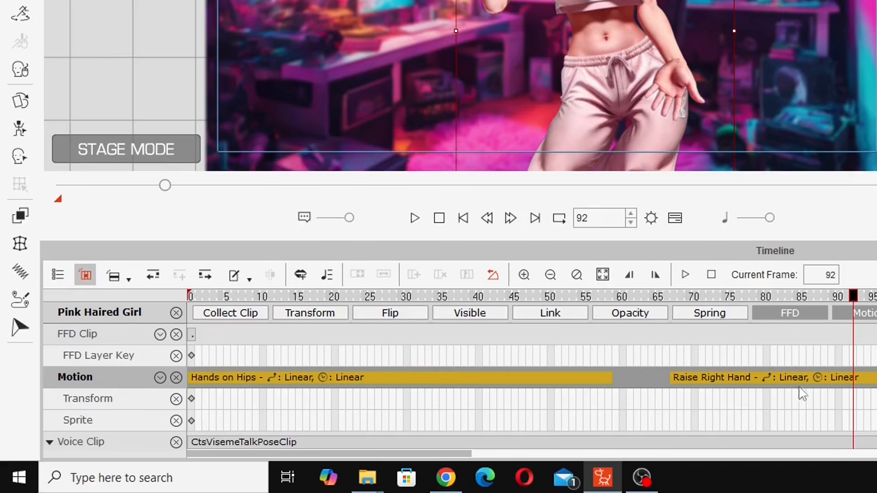
{"action": "left_click_drag", "start_coordinate": [789, 378], "coordinate": [302, 363]}
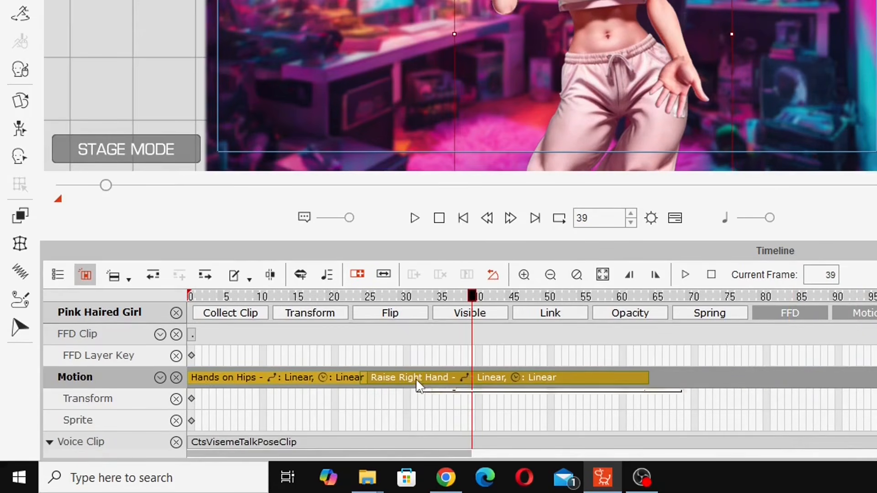
- Move the Hands on Hips clip to start at about frame 50, and shift Raise Right Hand earlier to about frame 1
{"action": "left_click_drag", "start_coordinate": [518, 371], "coordinate": [387, 384]}
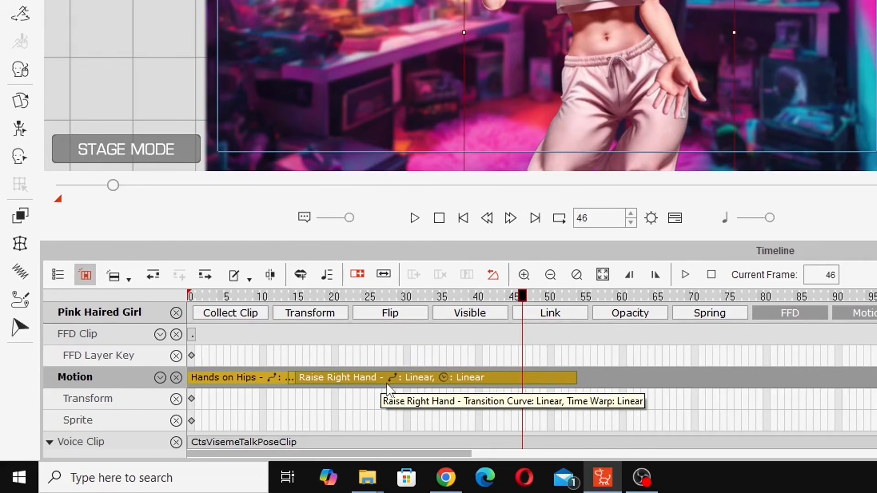
{"action": "left_click", "coordinate": [387, 386]}
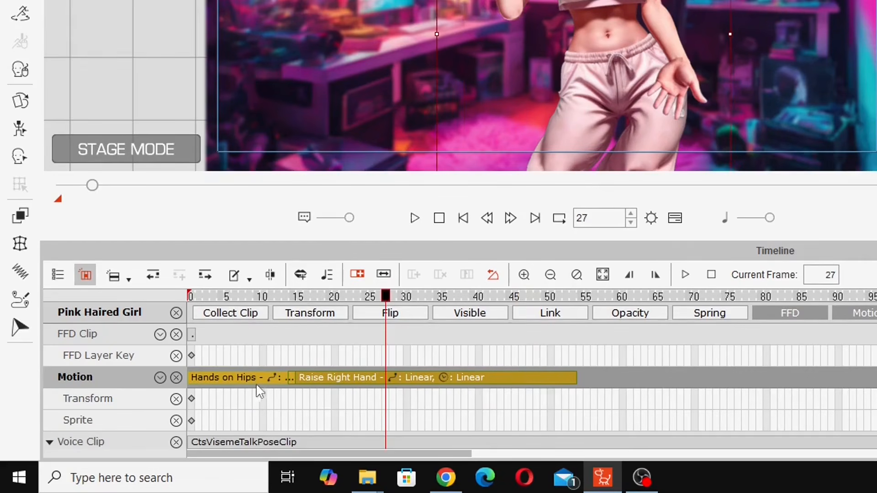
{"action": "left_click", "coordinate": [232, 374]}
{"action": "left_click_drag", "start_coordinate": [231, 374], "coordinate": [604, 374]}
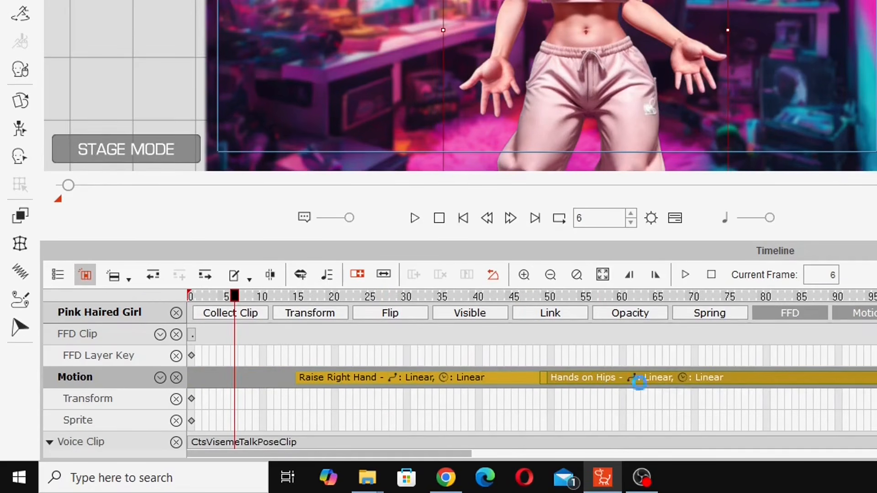
{"action": "left_click", "coordinate": [430, 375]}
{"action": "left_click_drag", "start_coordinate": [458, 374], "coordinate": [363, 376]}
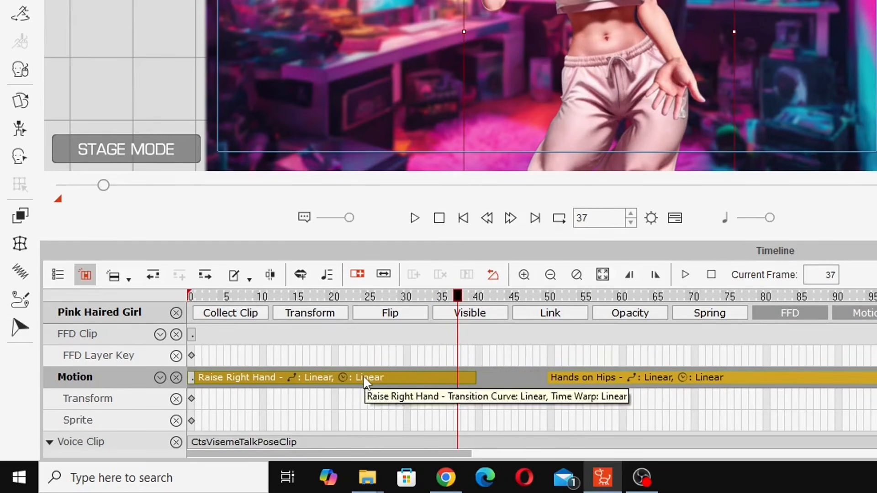
{"action": "left_click", "coordinate": [364, 376]}
- Scrub the opening frames to check how the animation moves into the Raise Right Hand motion
{"action": "left_click", "coordinate": [439, 219]}
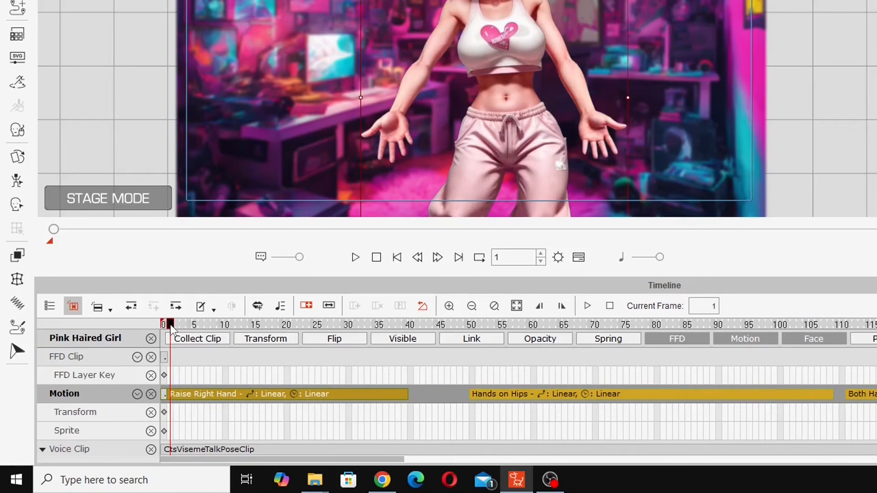
{"action": "left_click_drag", "start_coordinate": [167, 327], "coordinate": [188, 331]}
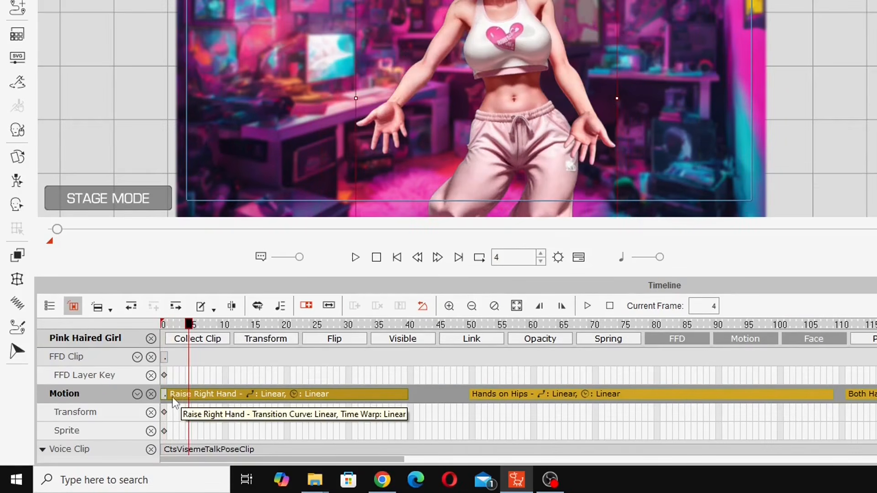
{"action": "left_click", "coordinate": [165, 325]}
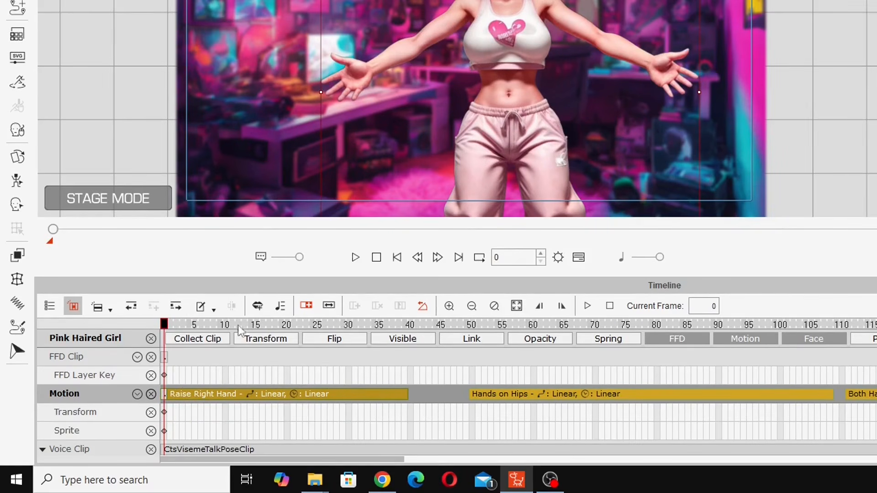
{"action": "left_click", "coordinate": [185, 394]}
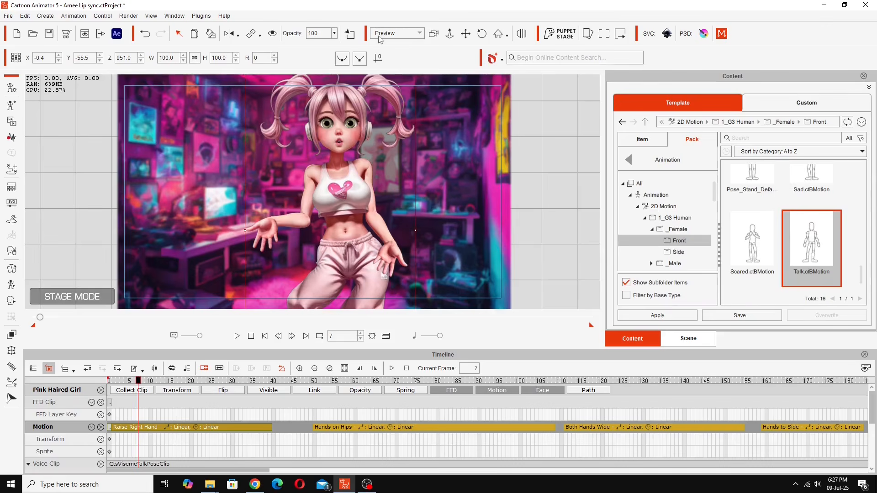
- Show the scene in Camera mode and play the animation from the first frame to review the gestures within the camera moves
{"action": "left_click", "coordinate": [379, 37]}
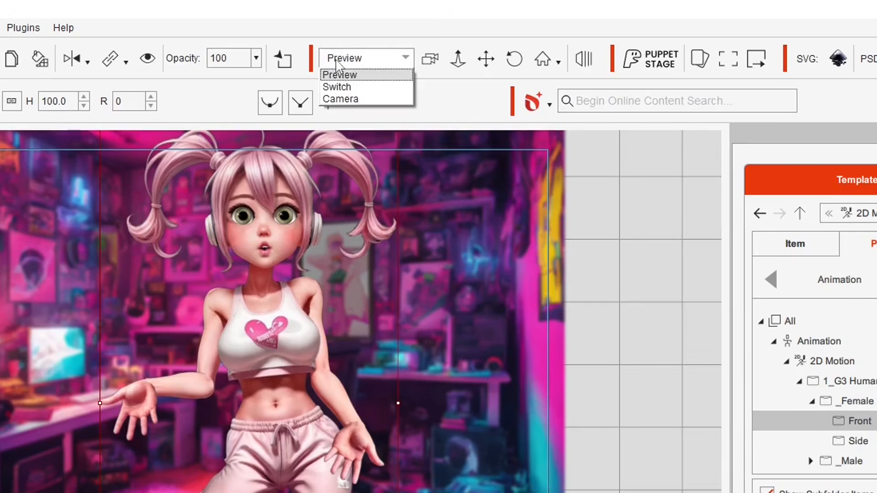
{"action": "left_click", "coordinate": [344, 99]}
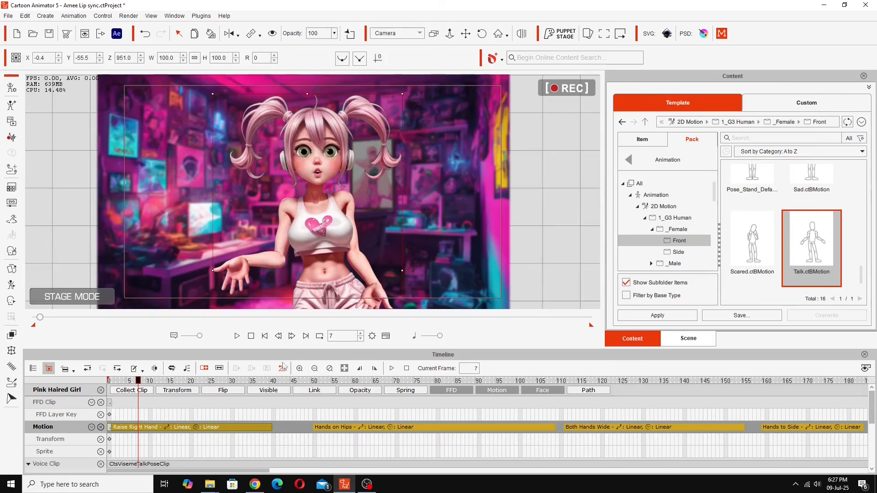
{"action": "left_click", "coordinate": [252, 337]}
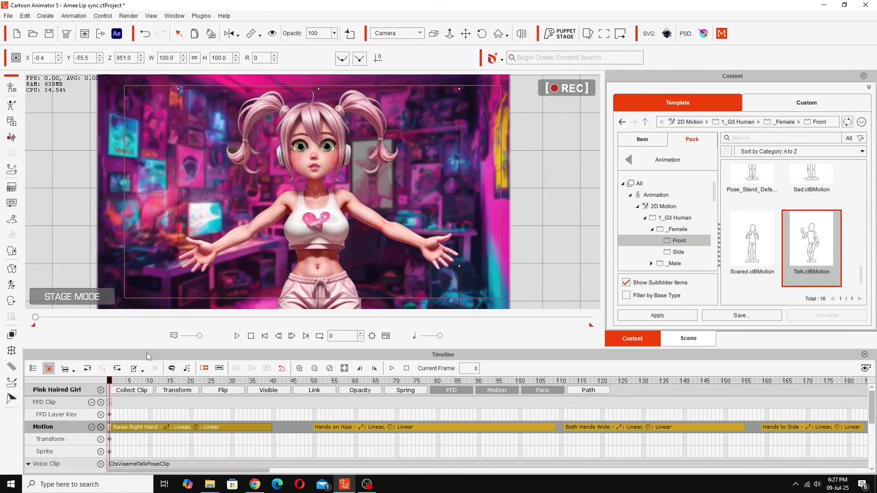
{"action": "left_click", "coordinate": [237, 339]}
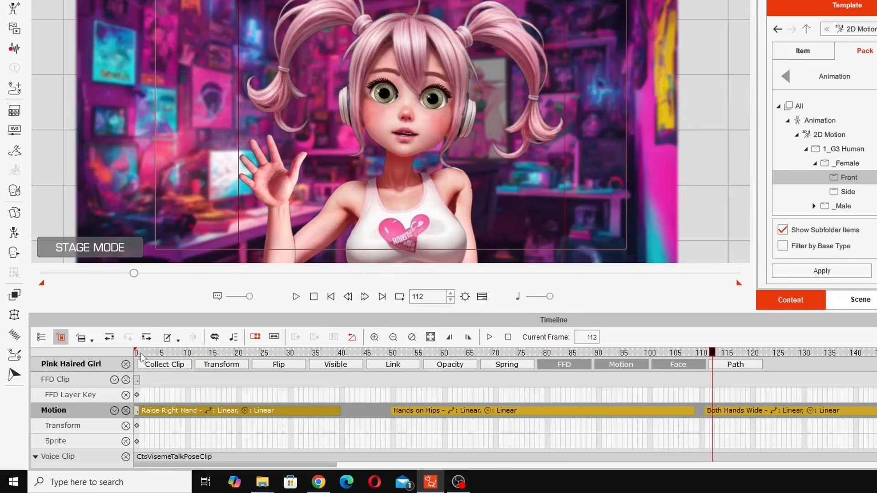
{"action": "left_click_drag", "start_coordinate": [142, 357], "coordinate": [395, 419]}
{"action": "left_click_drag", "start_coordinate": [433, 425], "coordinate": [281, 412]}
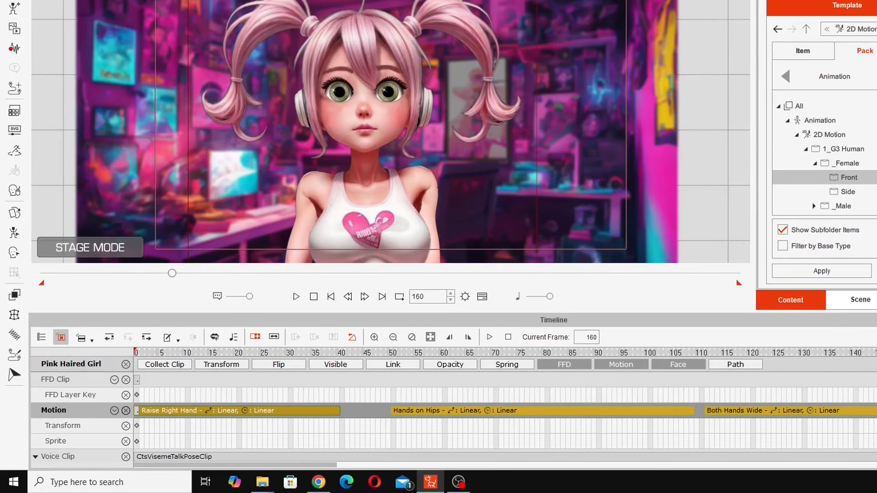
- Return the scene to Preview mode and scrub back to about frame 33 in the Raise Right Hand motion
{"action": "left_click", "coordinate": [406, 33]}
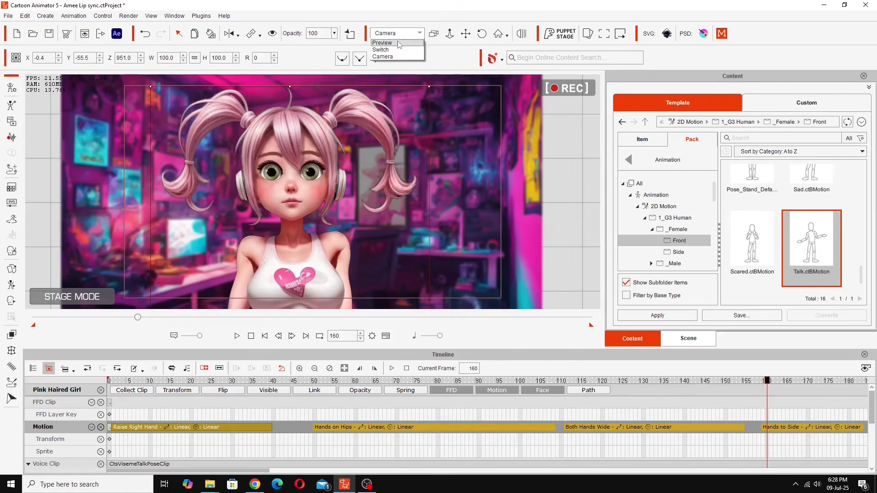
{"action": "left_click", "coordinate": [397, 42]}
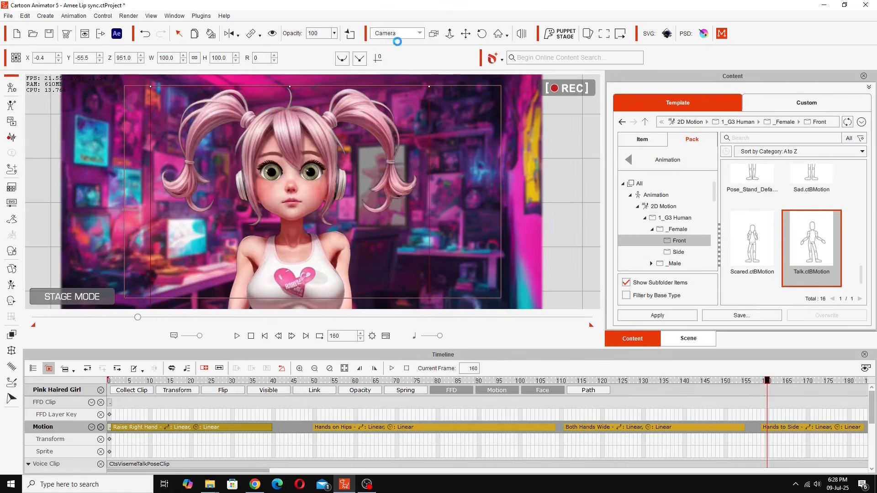
{"action": "left_click_drag", "start_coordinate": [771, 385], "coordinate": [245, 392]}
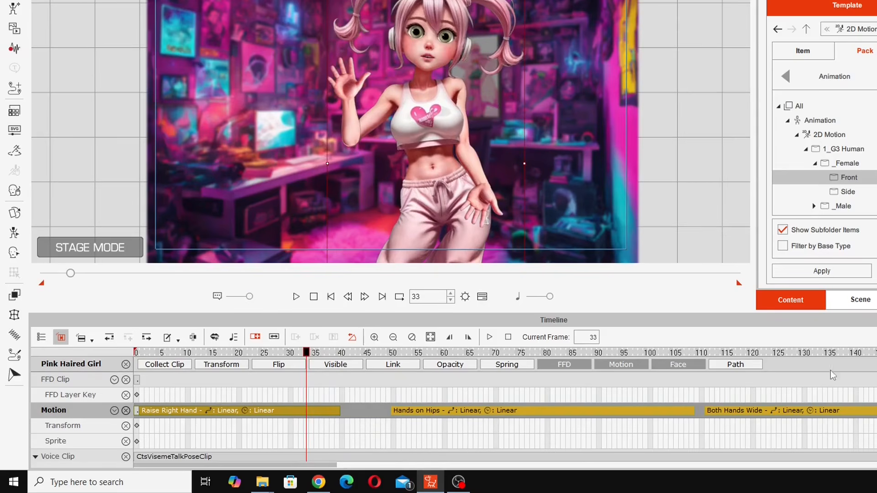
- Shift the Hands to Side clip later, with Both Hands Wide starting at about frame 185 and Hands on Hips at about frame 123
{"action": "left_click", "coordinate": [393, 338]}
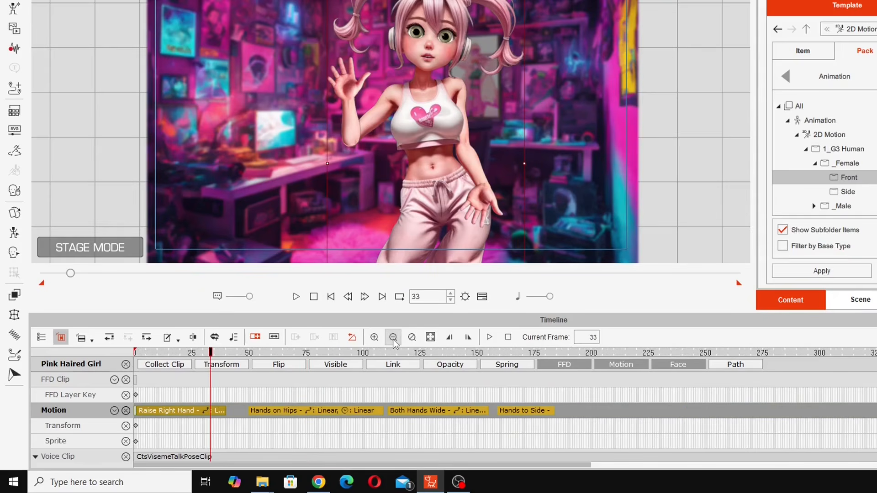
{"action": "left_click_drag", "start_coordinate": [531, 415], "coordinate": [713, 409]}
{"action": "left_click_drag", "start_coordinate": [437, 411], "coordinate": [603, 410]}
{"action": "left_click_drag", "start_coordinate": [323, 414], "coordinate": [487, 411]}
{"action": "left_click", "coordinate": [374, 337]}
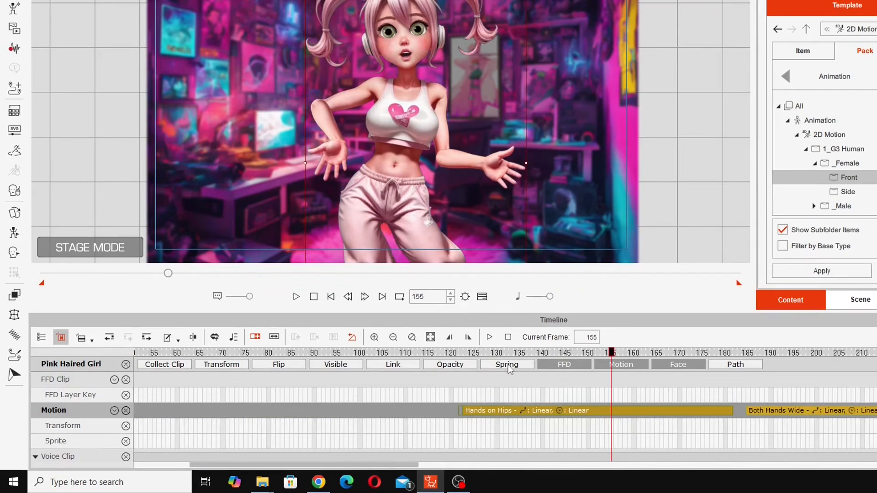
- Check the Raise Right Hand motion, and slow it down by stretching its clip in Speed mode to end at about frame 77
{"action": "left_click_drag", "start_coordinate": [390, 467], "coordinate": [316, 480]}
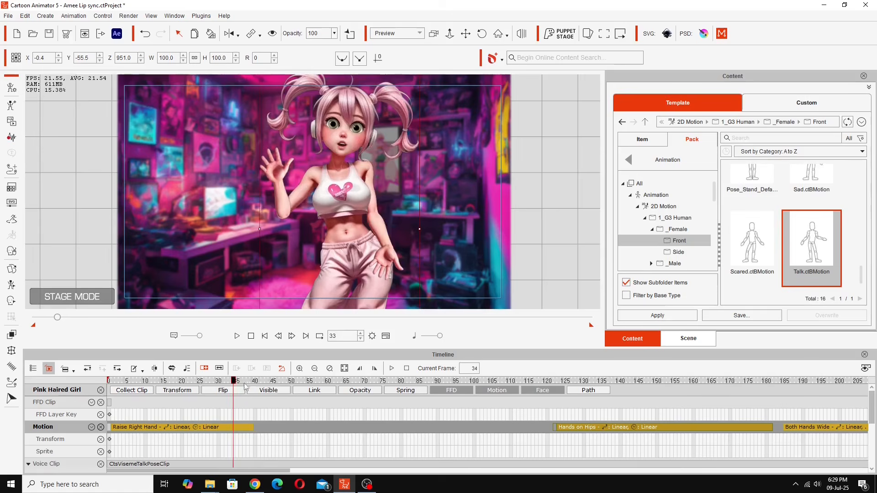
{"action": "left_click_drag", "start_coordinate": [233, 385], "coordinate": [368, 390]}
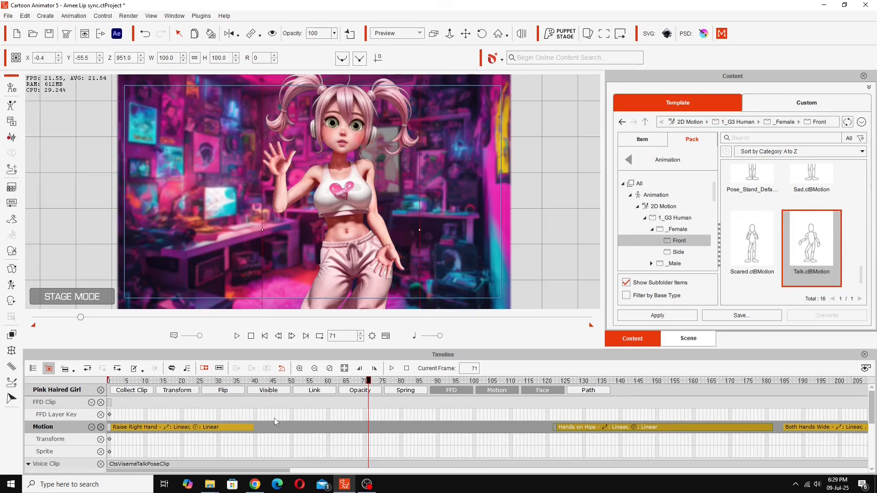
{"action": "left_click", "coordinate": [244, 427]}
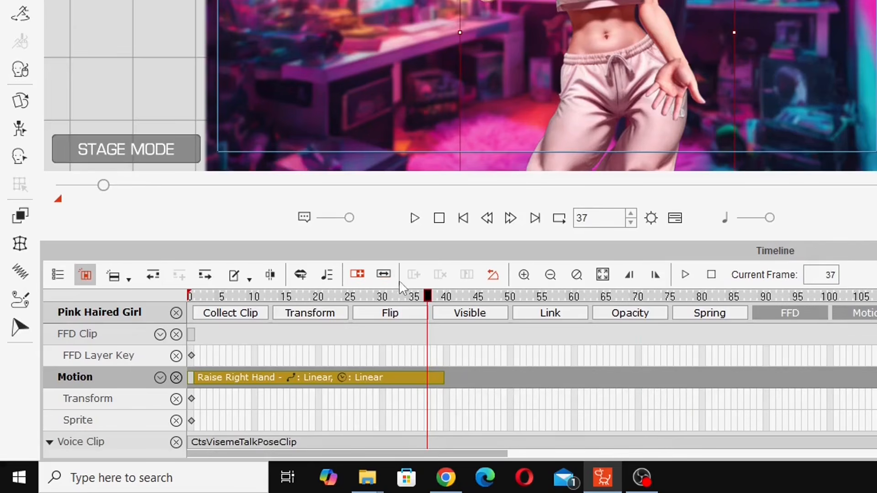
{"action": "left_click", "coordinate": [384, 274]}
{"action": "left_click_drag", "start_coordinate": [474, 378], "coordinate": [679, 393]}
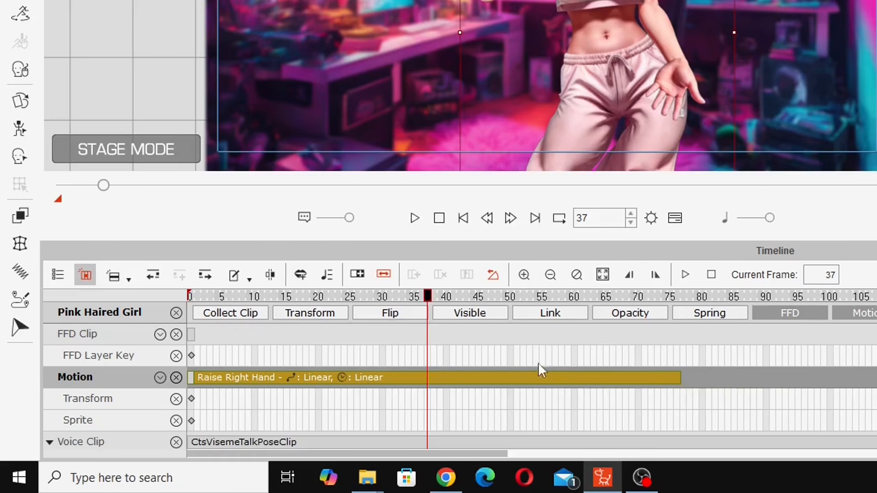
- Play the animation from the first frame to check the timing of the Raise Right Hand motion
{"action": "left_click_drag", "start_coordinate": [429, 298], "coordinate": [171, 285]}
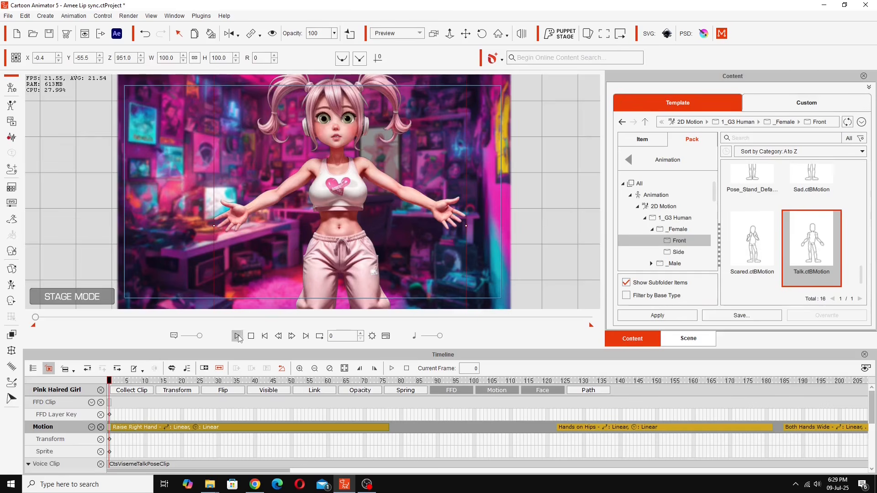
{"action": "left_click", "coordinate": [237, 336]}
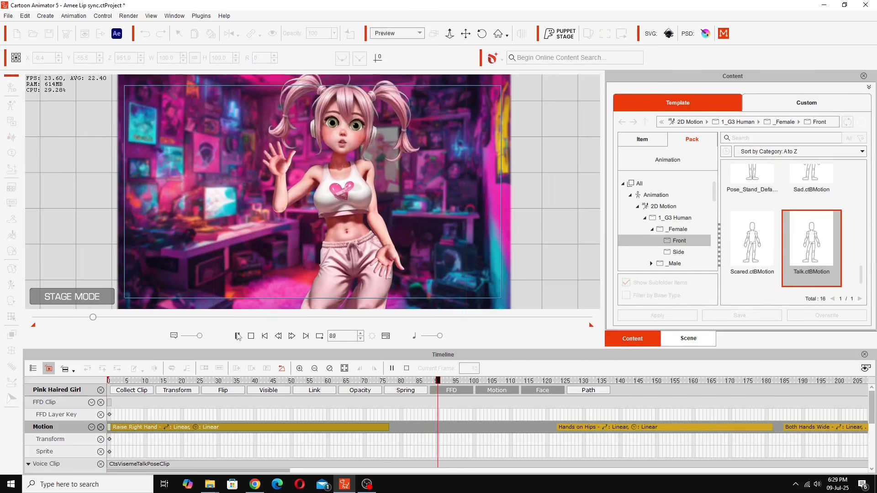
{"action": "left_click", "coordinate": [237, 337]}
{"action": "left_click", "coordinate": [122, 381]}
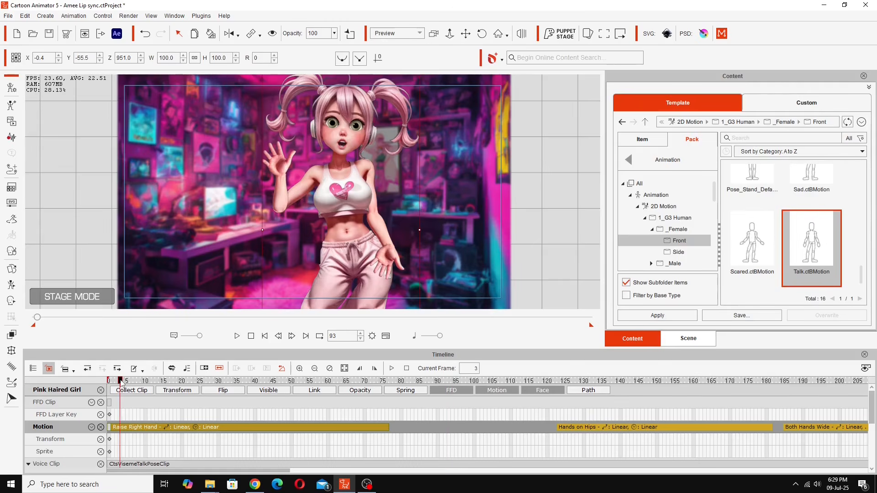
- Undo the last timeline edit and replay the opening of the animation
{"action": "left_click_drag", "start_coordinate": [120, 397], "coordinate": [244, 418]}
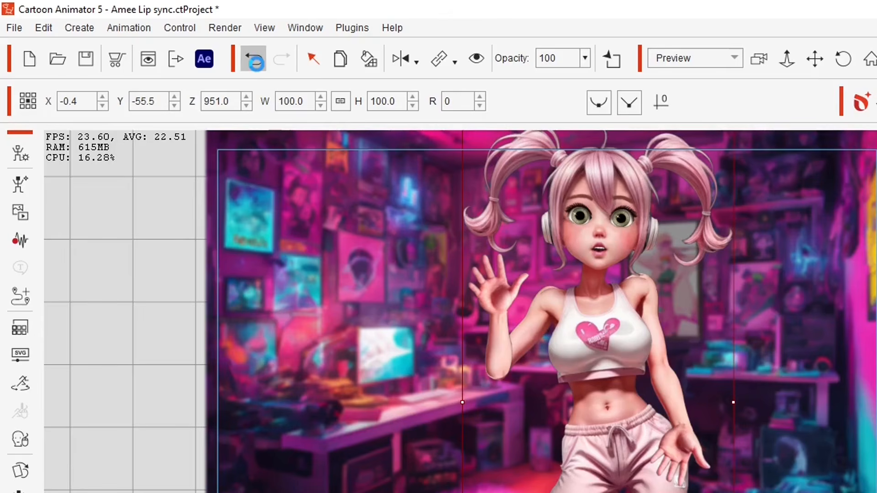
{"action": "left_click", "coordinate": [254, 62]}
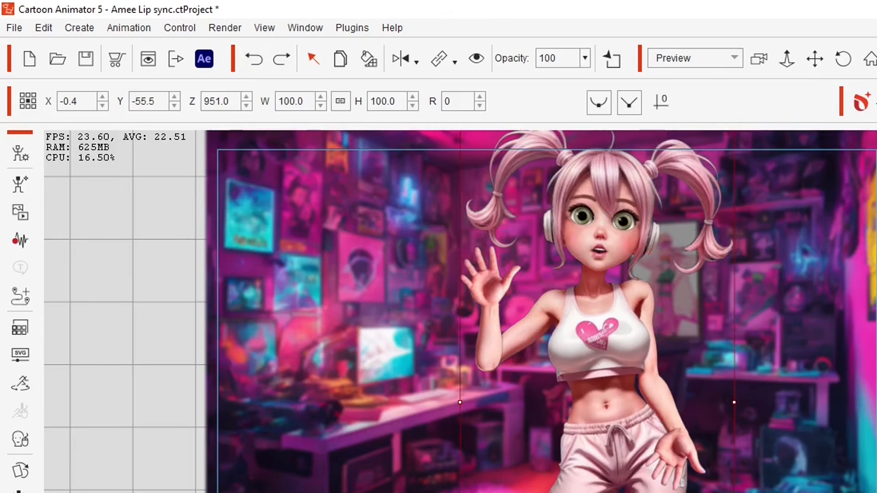
{"action": "left_click", "coordinate": [296, 297]}
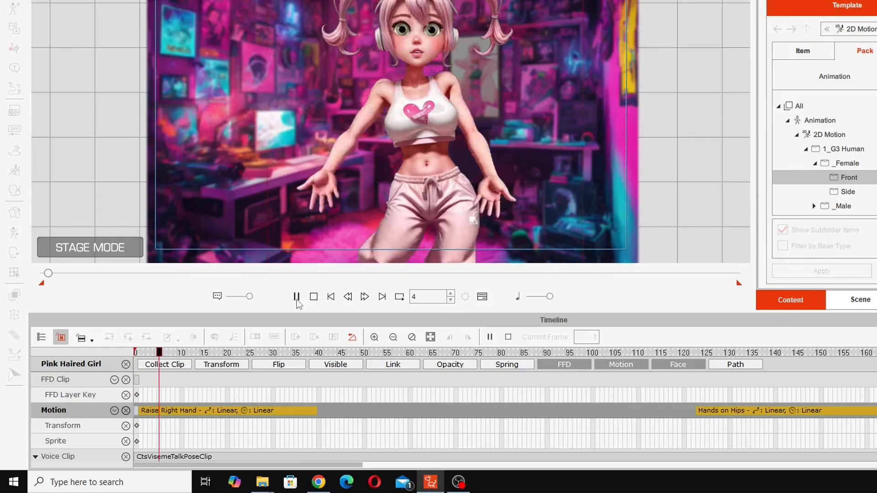
{"action": "left_click", "coordinate": [296, 297]}
- Shorten the Raise Right Hand motion clip so that it ends at about frame 25
{"action": "left_click_drag", "start_coordinate": [211, 384], "coordinate": [172, 382]}
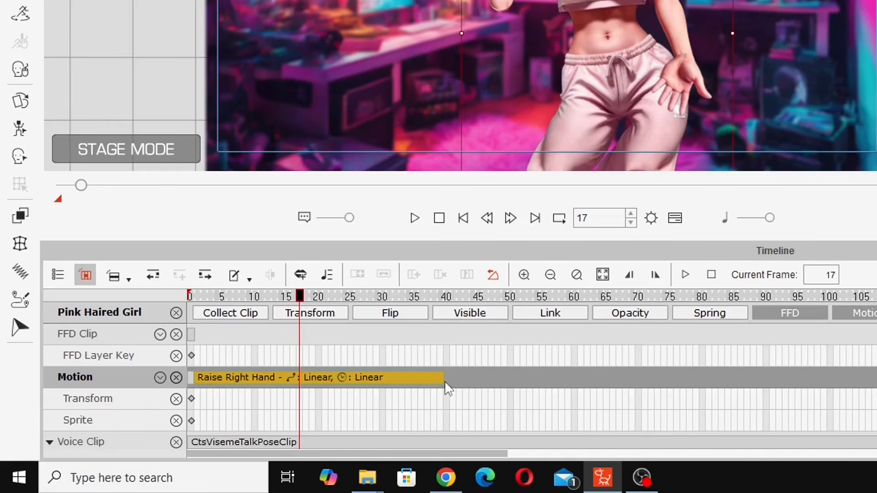
{"action": "left_click", "coordinate": [443, 379]}
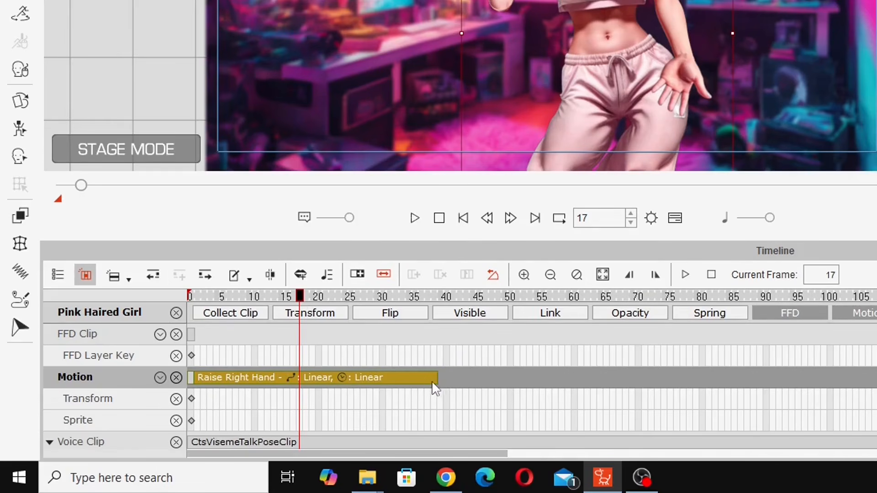
{"action": "left_click_drag", "start_coordinate": [376, 383], "coordinate": [361, 383]}
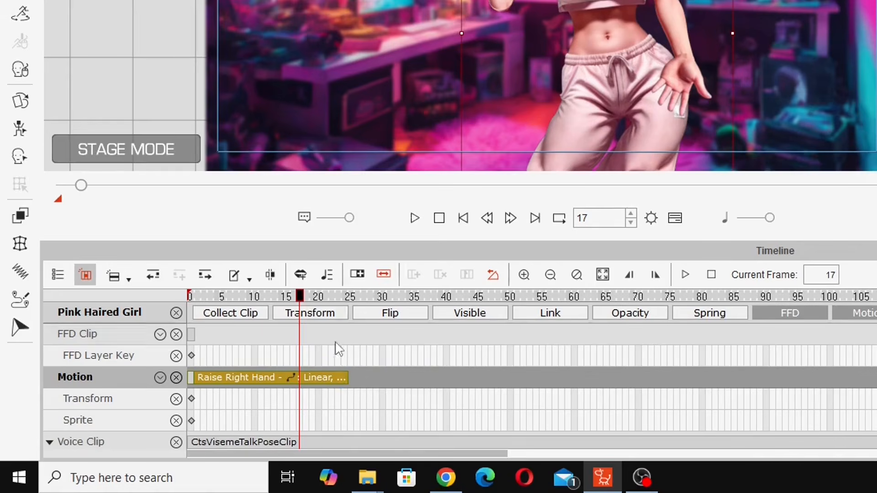
- Play the animation from frame 0 to review the shortened Raise Right Hand clip
{"action": "left_click_drag", "start_coordinate": [144, 415], "coordinate": [107, 415]}
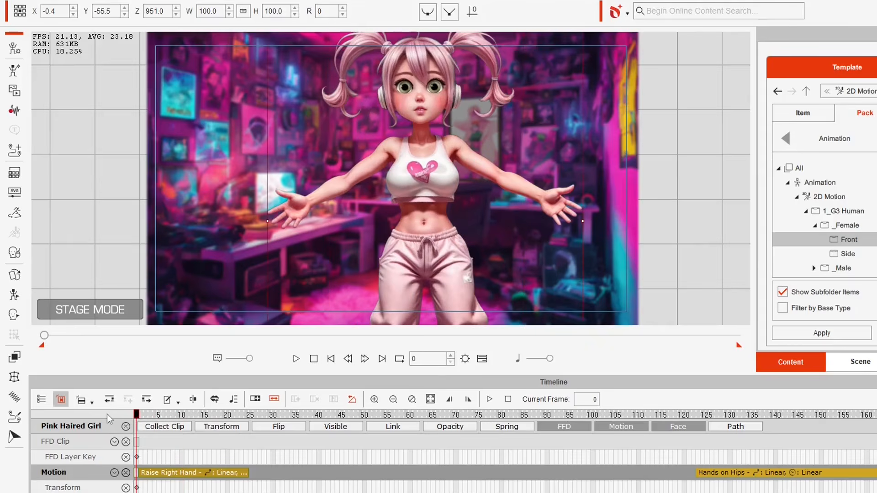
{"action": "left_click", "coordinate": [297, 360]}
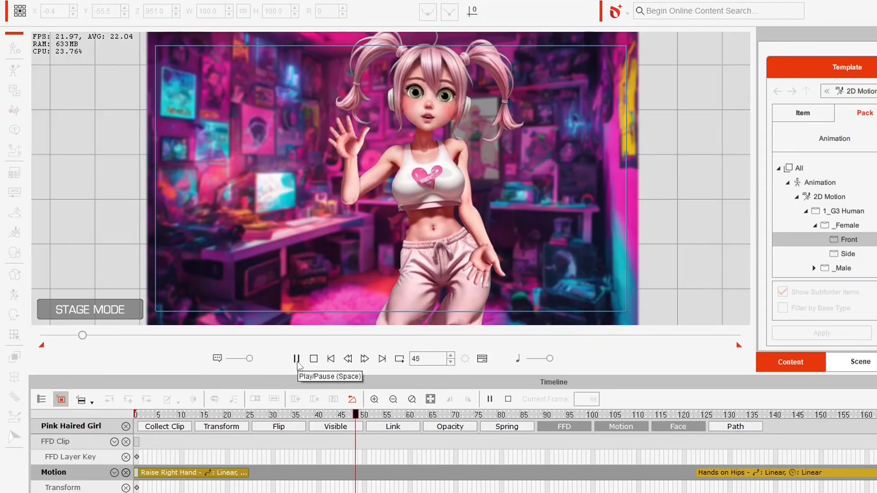
{"action": "left_click", "coordinate": [296, 360]}
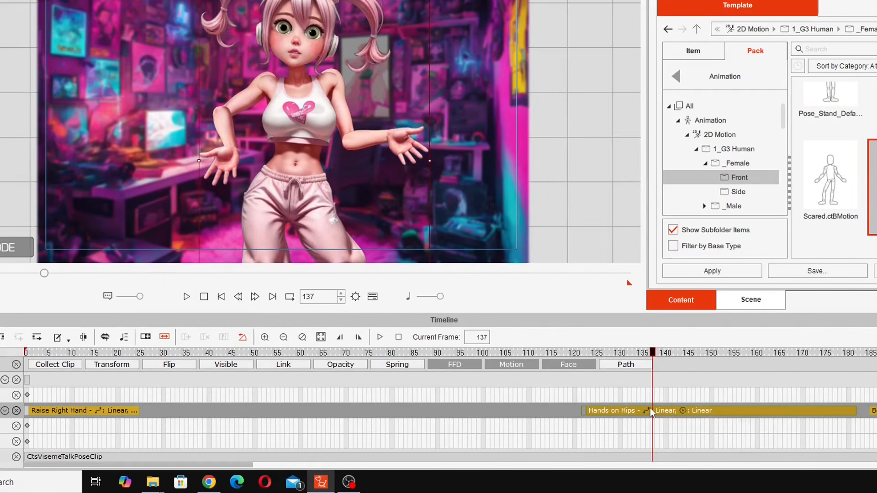
- Paste a copy of the Hands on Hips clip after Raise Right Hand and shift it to start at about frame 46
{"action": "left_click", "coordinate": [146, 412]}
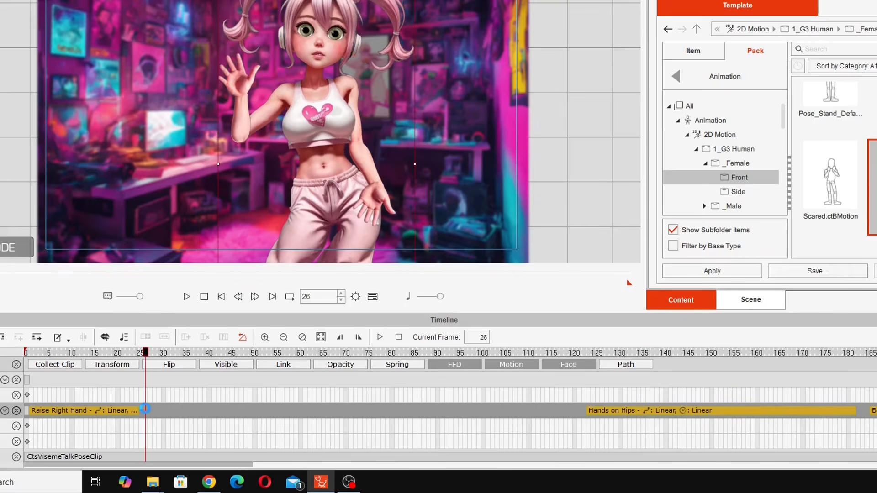
{"action": "key", "text": "ctrl+v"}
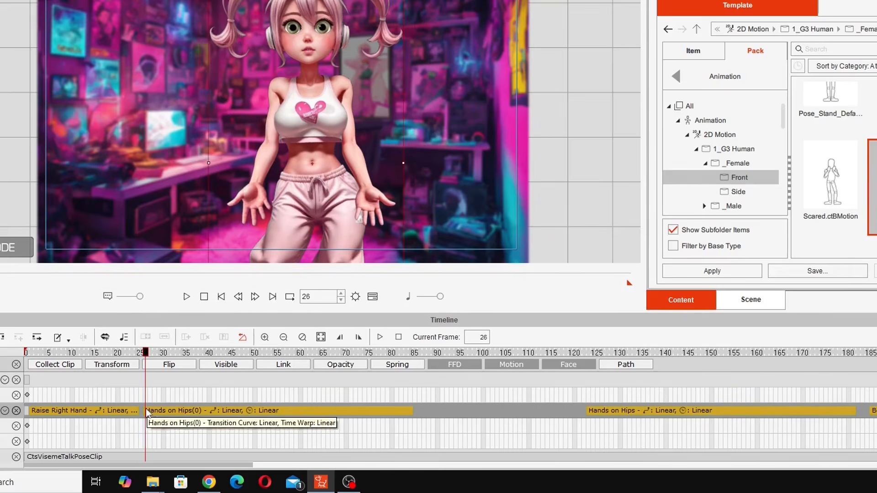
{"action": "left_click", "coordinate": [250, 410]}
{"action": "left_click_drag", "start_coordinate": [250, 410], "coordinate": [341, 412]}
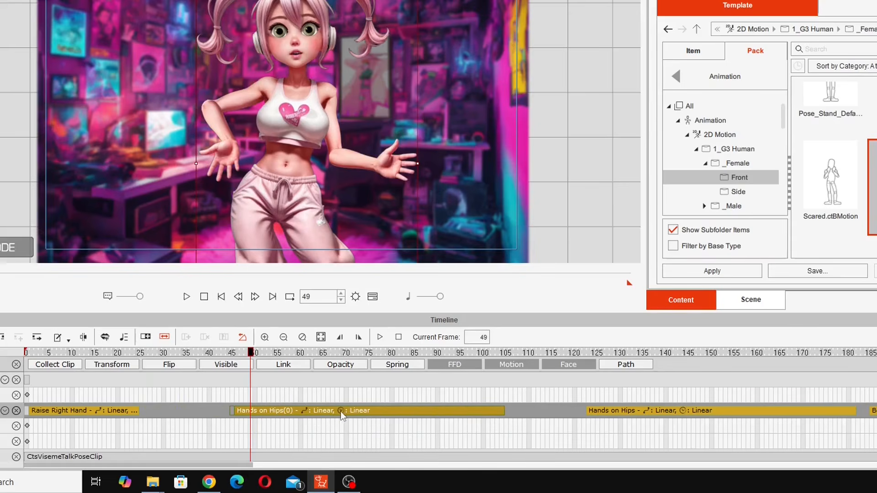
- Hide the FFD track of Pink Haired Girl in the timeline to make room for the voice waveform
{"action": "left_click_drag", "start_coordinate": [115, 352], "coordinate": [212, 378]}
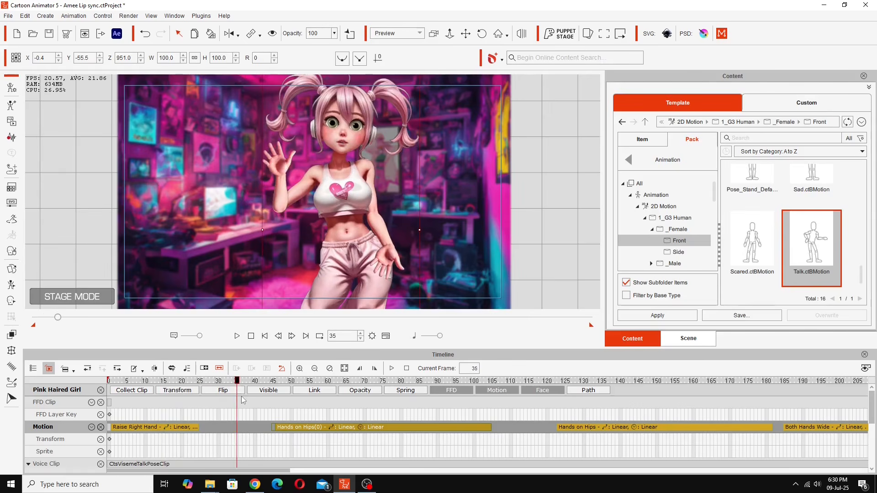
{"action": "left_click_drag", "start_coordinate": [257, 403], "coordinate": [259, 485]}
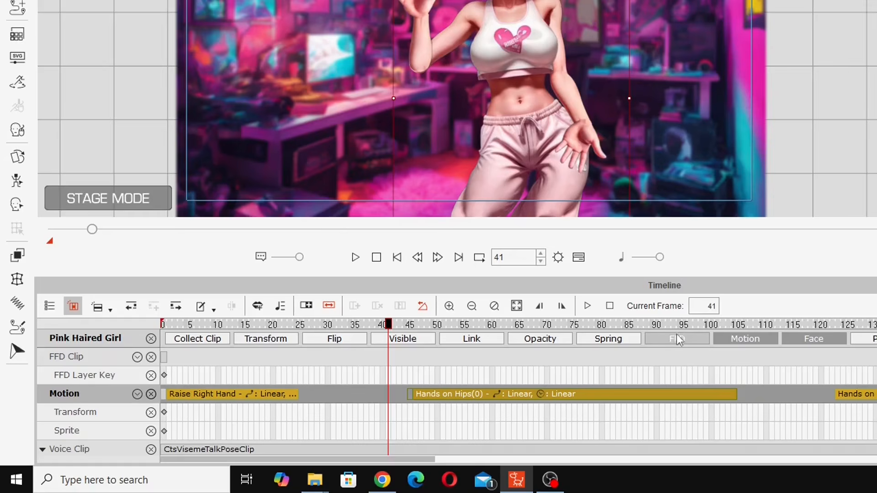
{"action": "left_click", "coordinate": [675, 338]}
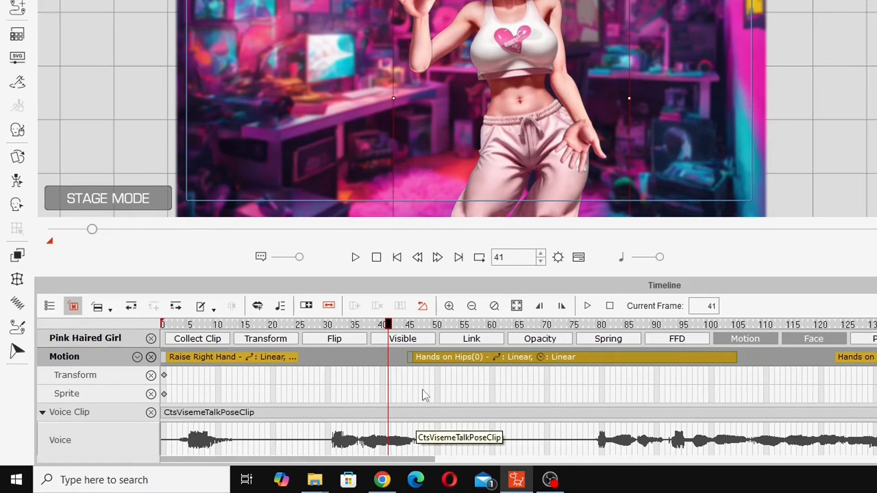
- Copy the Hands to Side motion clip near frame 250 and paste it at frame 29
{"action": "left_click_drag", "start_coordinate": [387, 326], "coordinate": [340, 339]}
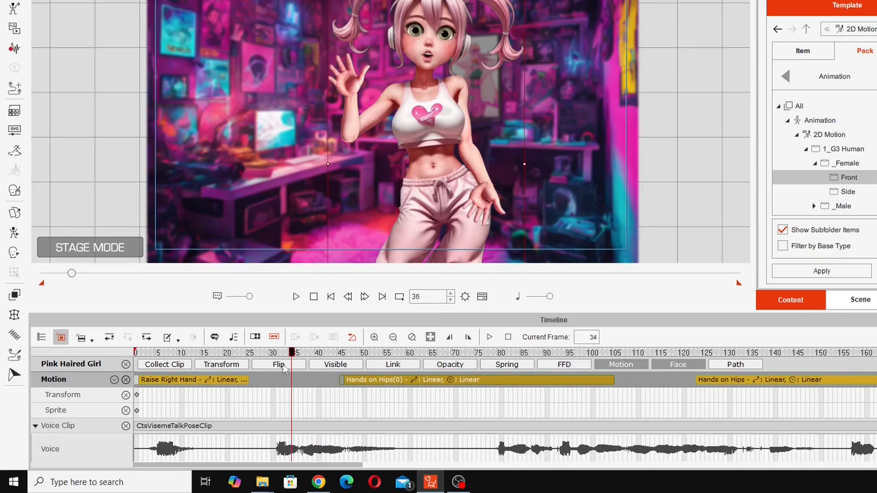
{"action": "left_click_drag", "start_coordinate": [283, 369], "coordinate": [457, 424]}
{"action": "left_click_drag", "start_coordinate": [358, 465], "coordinate": [431, 473]}
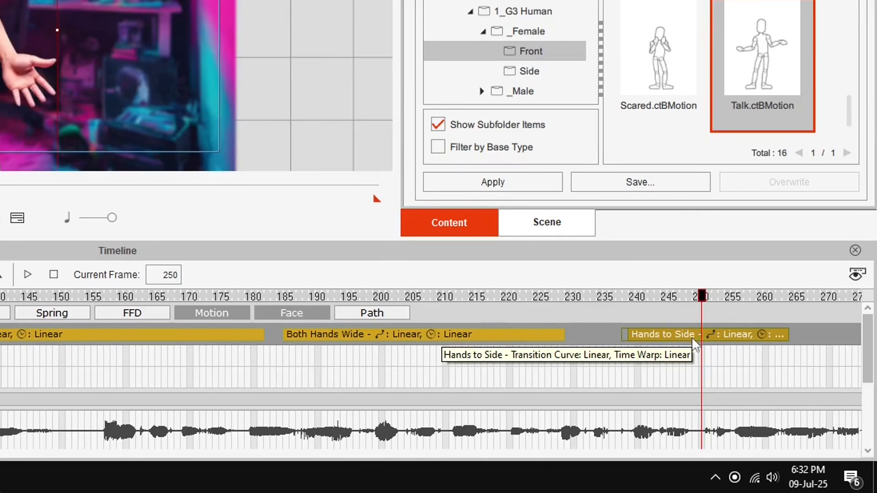
{"action": "left_click_drag", "start_coordinate": [341, 471], "coordinate": [281, 476]}
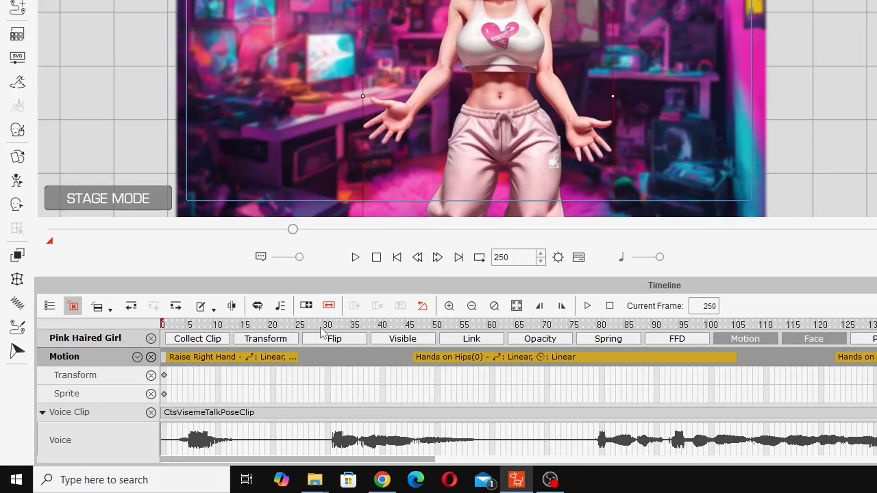
{"action": "left_click", "coordinate": [322, 324]}
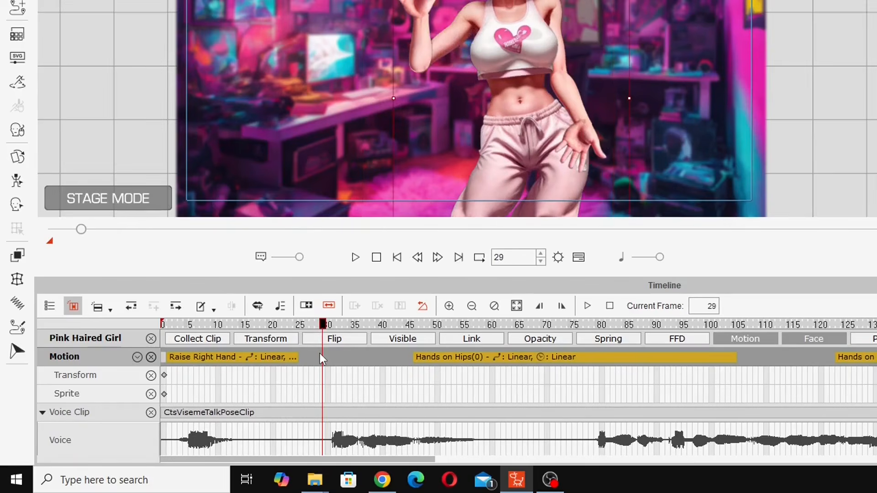
{"action": "key", "text": "ctrl+v"}
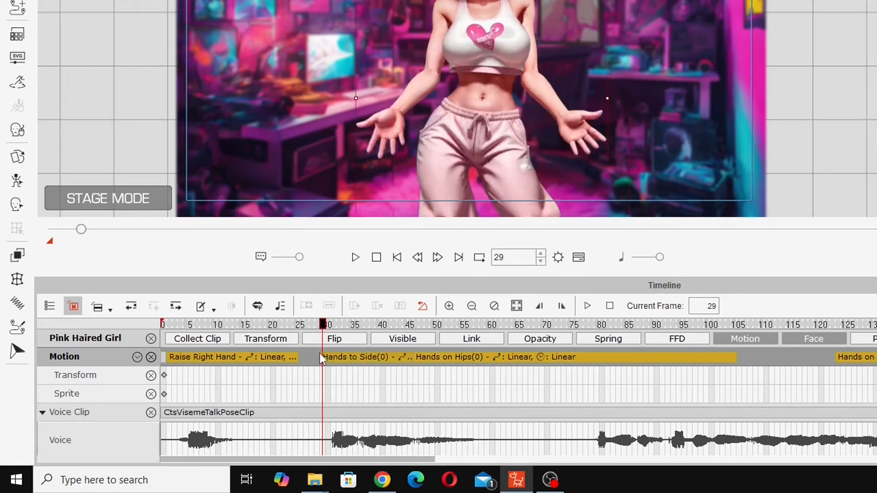
- Shift the copied Hands on Hips clip to start at about frame 59 and the copied Hands to Side clip to about frame 32
{"action": "left_click", "coordinate": [536, 358]}
{"action": "left_click_drag", "start_coordinate": [537, 362], "coordinate": [610, 358]}
{"action": "left_click", "coordinate": [262, 325]}
{"action": "left_click_drag", "start_coordinate": [366, 357], "coordinate": [380, 357]}
{"action": "left_click", "coordinate": [382, 358]}
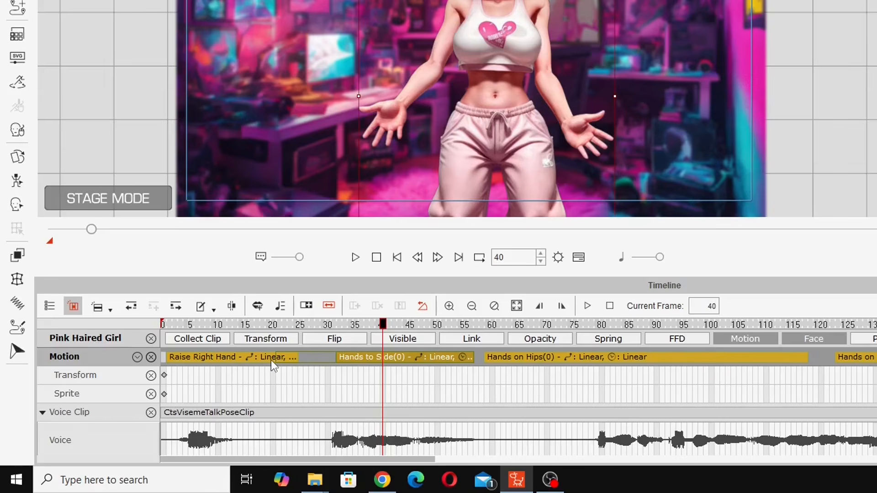
- Scrub from about frame 19 to 59 and play from the start to check the transitions between the rearranged clips
{"action": "left_click", "coordinate": [261, 322]}
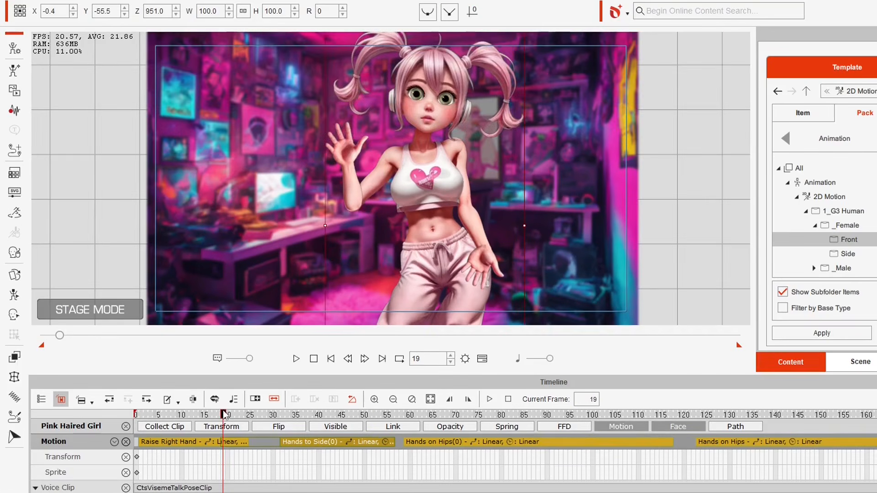
{"action": "left_click", "coordinate": [271, 323]}
{"action": "left_click_drag", "start_coordinate": [231, 414], "coordinate": [401, 443]}
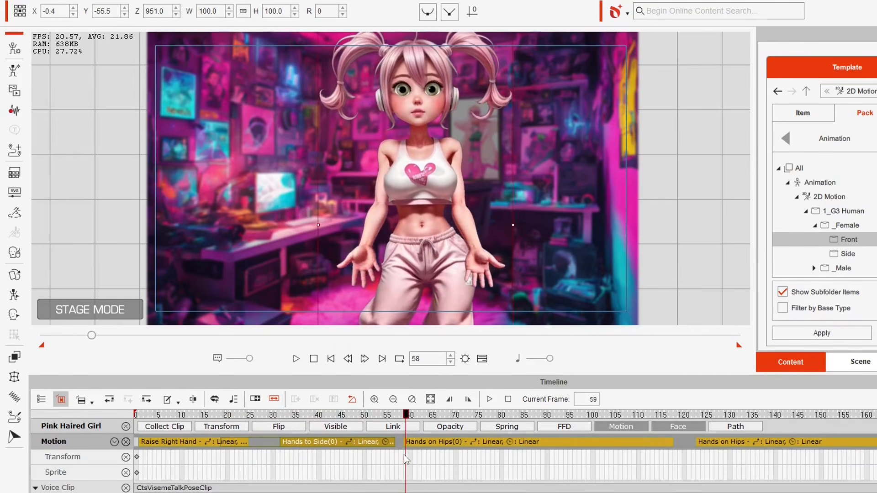
{"action": "left_click", "coordinate": [331, 358]}
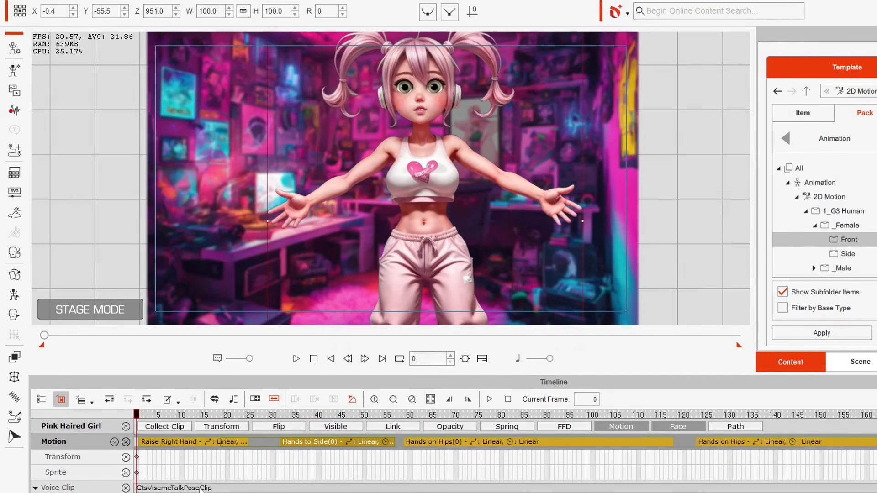
{"action": "left_click", "coordinate": [296, 360]}
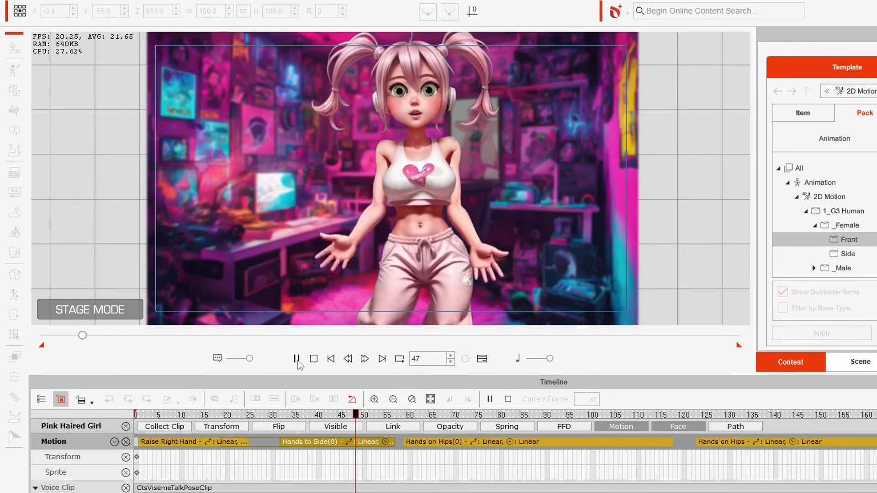
{"action": "left_click", "coordinate": [297, 360]}
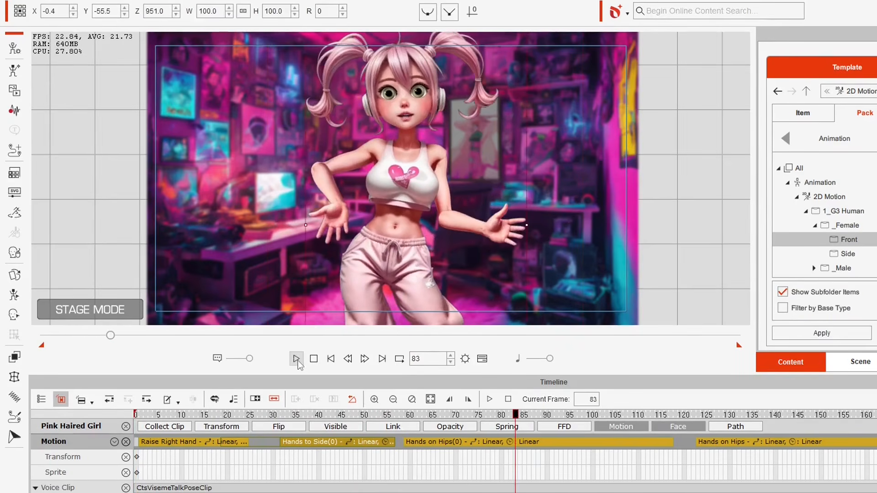
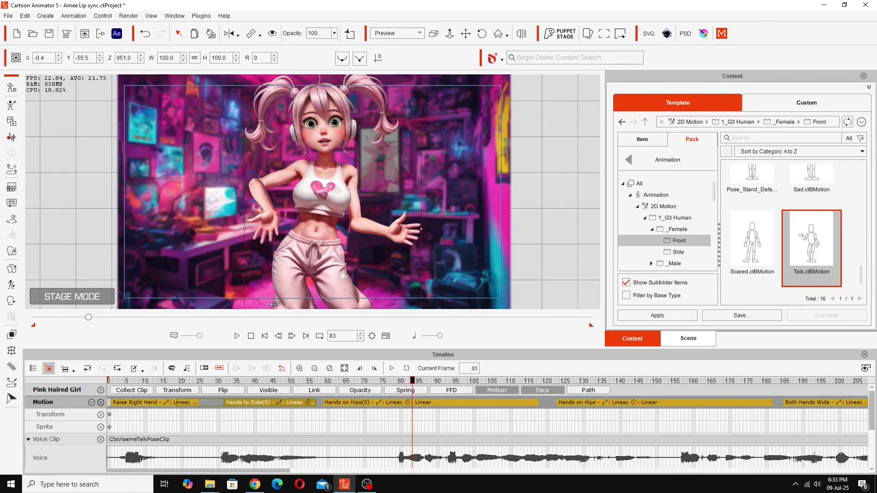
- Scrub the timeline from frame 3 to about frame 82 to examine how the gestures blend into each other
{"action": "left_click", "coordinate": [119, 381]}
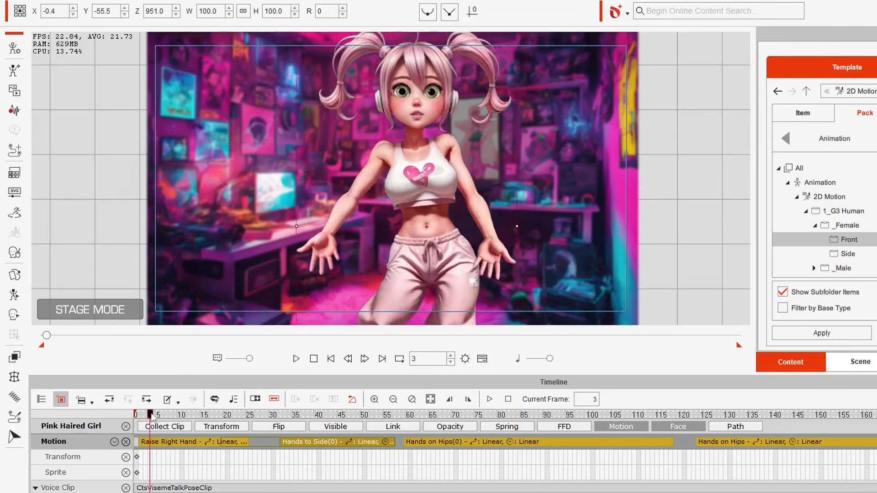
{"action": "left_click_drag", "start_coordinate": [189, 412], "coordinate": [288, 488]}
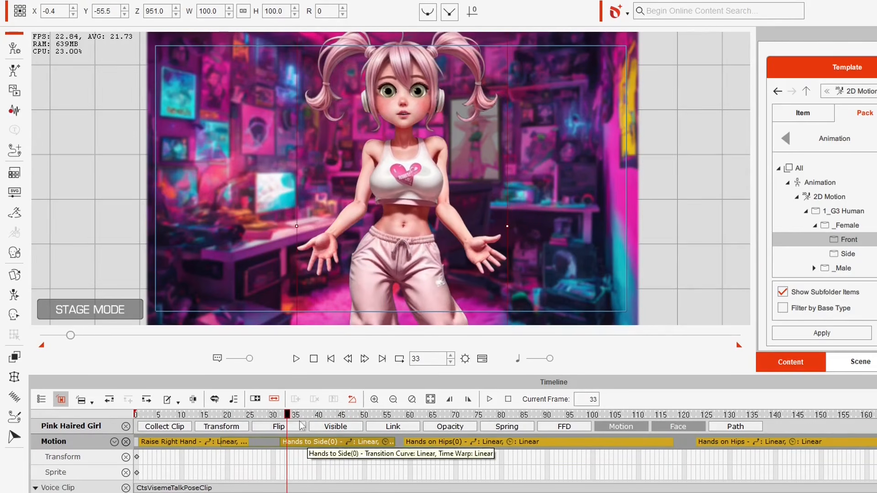
{"action": "left_click_drag", "start_coordinate": [301, 418], "coordinate": [342, 422]}
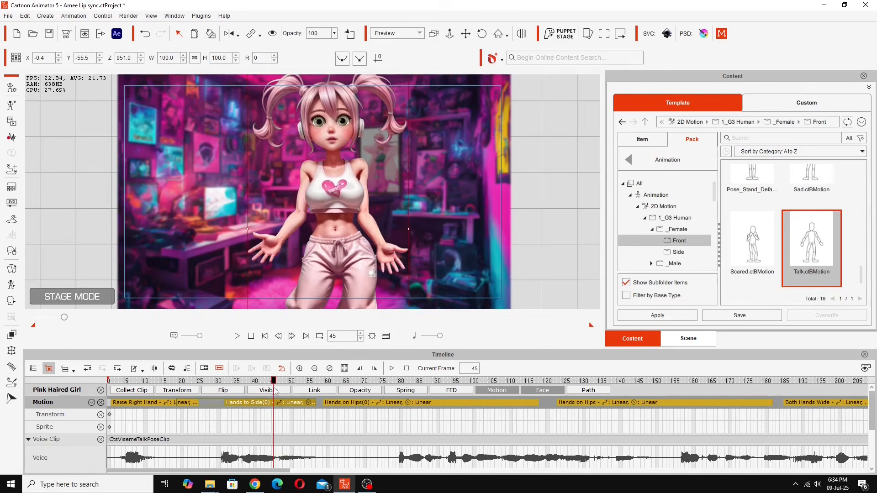
{"action": "left_click_drag", "start_coordinate": [274, 392], "coordinate": [259, 405]}
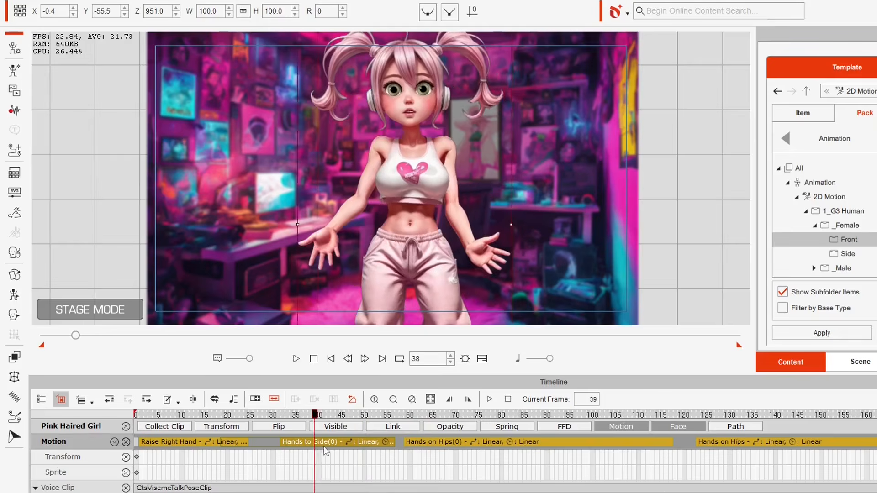
{"action": "left_click_drag", "start_coordinate": [323, 446], "coordinate": [512, 456]}
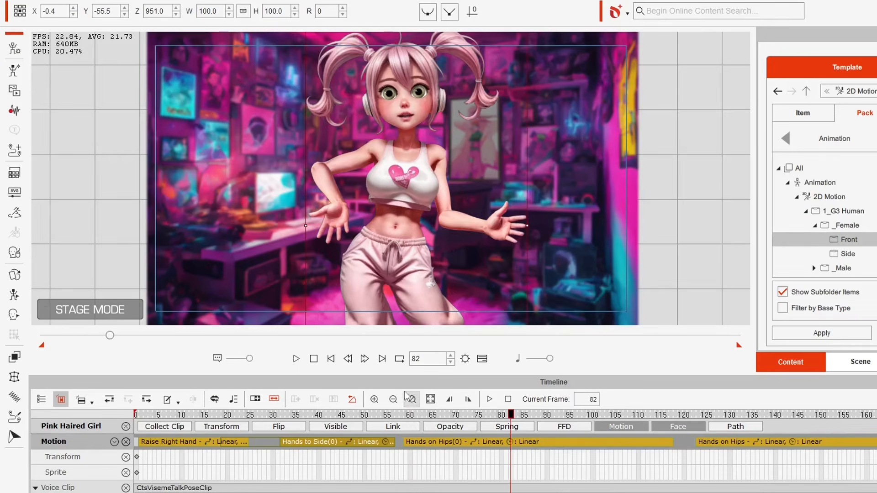
- Scrub the timeline between about frames 49 and 82 to examine the change from Hands to Side into Hands on Hips
{"action": "left_click_drag", "start_coordinate": [411, 415], "coordinate": [483, 431]}
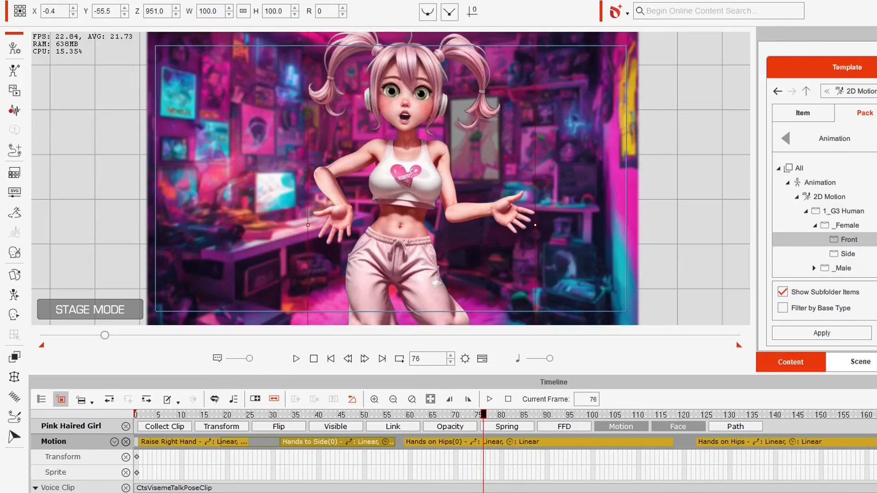
{"action": "left_click_drag", "start_coordinate": [483, 415], "coordinate": [363, 407]}
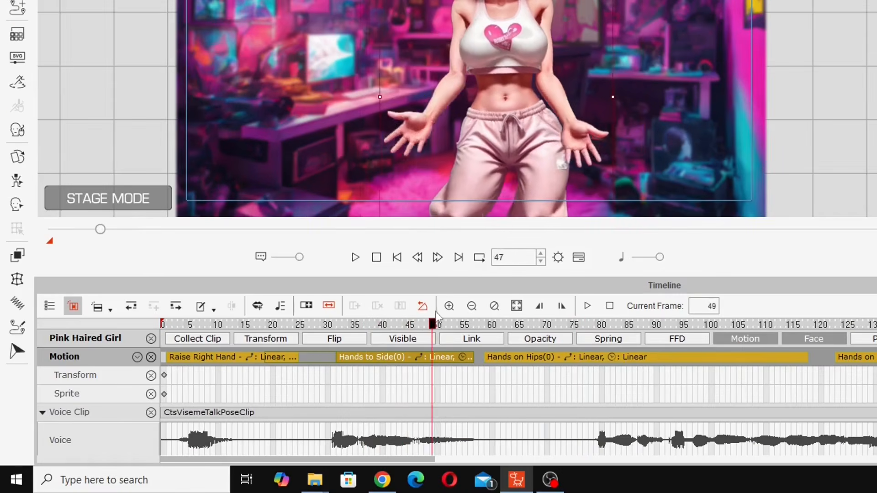
{"action": "left_click_drag", "start_coordinate": [437, 316], "coordinate": [484, 320]}
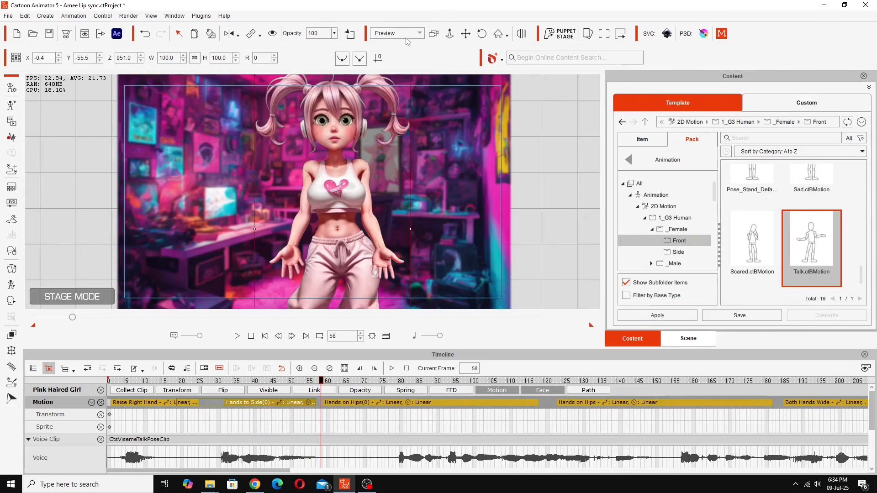
- Switch the stage from Preview to Camera view and scrub from the start to about frame 87 to check the gestures
{"action": "left_click", "coordinate": [406, 35]}
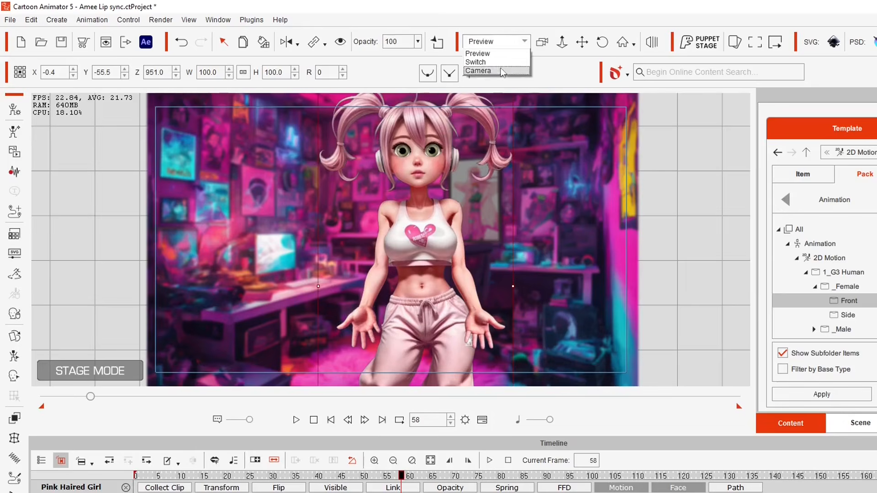
{"action": "left_click", "coordinate": [499, 70]}
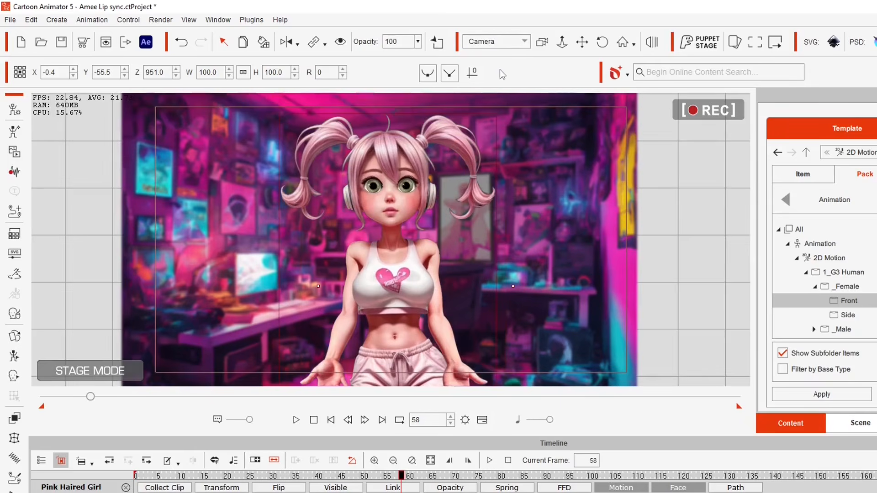
{"action": "left_click_drag", "start_coordinate": [402, 477], "coordinate": [156, 475]}
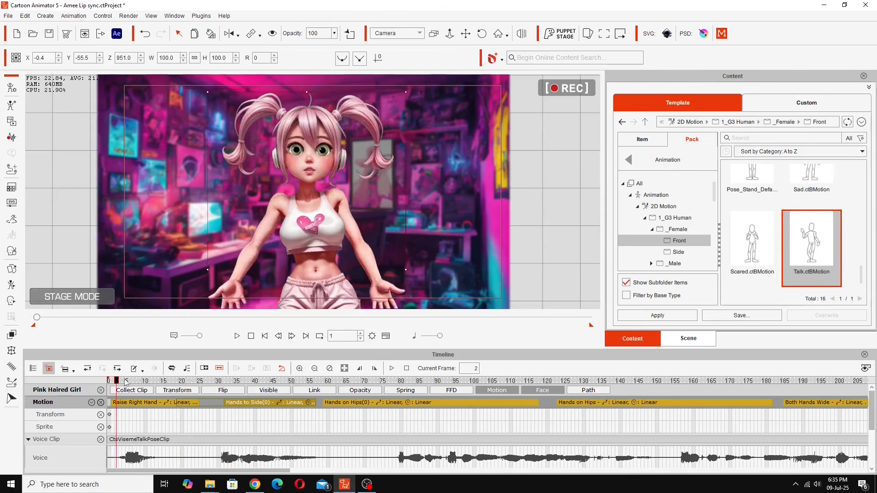
{"action": "left_click_drag", "start_coordinate": [127, 382], "coordinate": [428, 419]}
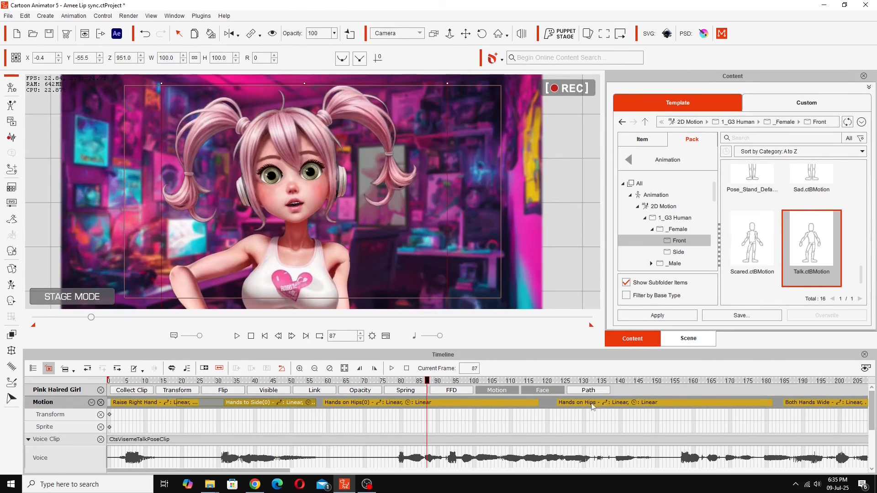
- Move the original Hands on Hips, Both Hands Wide and Hands to Side clips about 50 frames later, with Hands on Hips starting near frame 174
{"action": "left_click_drag", "start_coordinate": [287, 475], "coordinate": [392, 488]}
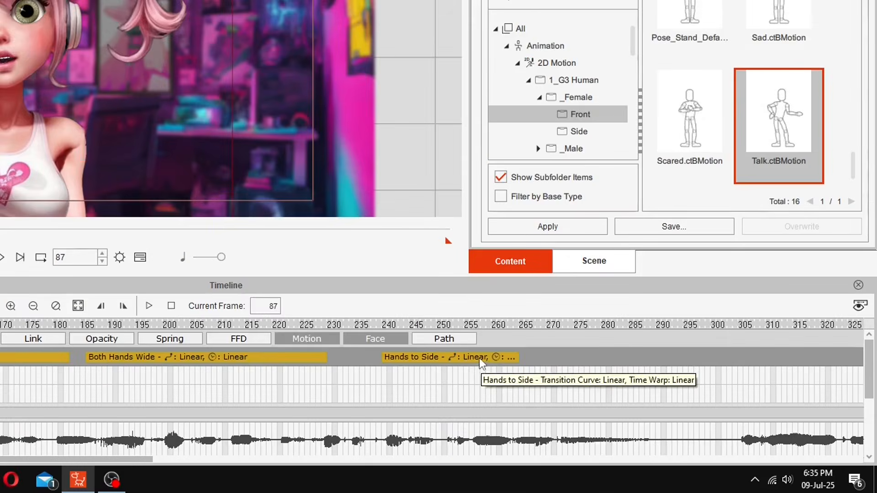
{"action": "left_click_drag", "start_coordinate": [611, 403], "coordinate": [798, 404]}
{"action": "left_click_drag", "start_coordinate": [202, 358], "coordinate": [524, 371]}
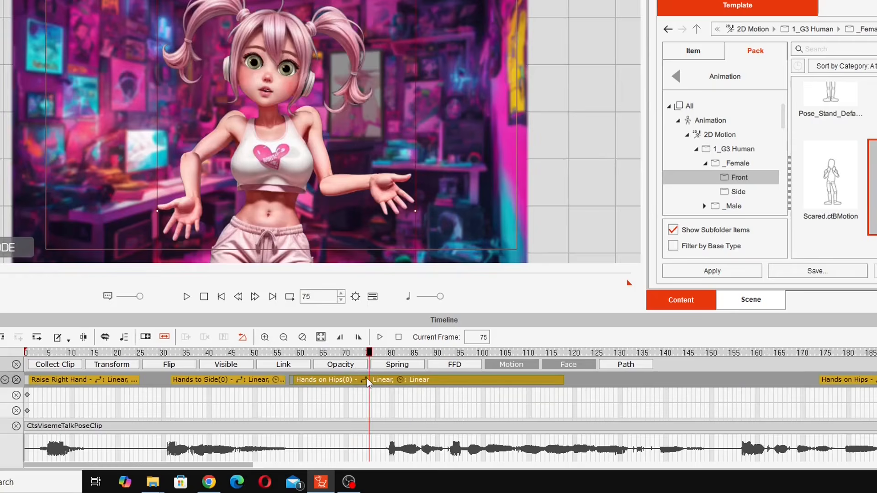
- Shift the Hands on Hips(0) clip to start at about frame 65, checking its timing against the voice
{"action": "left_click_drag", "start_coordinate": [366, 378], "coordinate": [436, 384]}
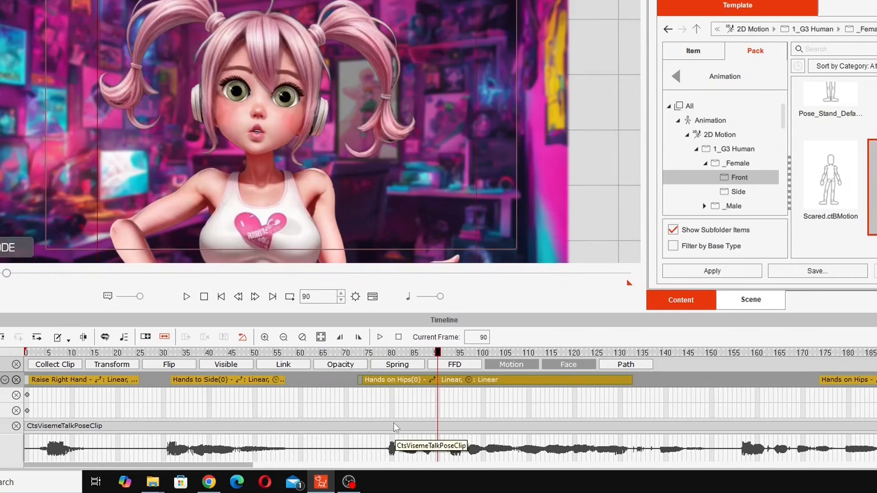
{"action": "left_click", "coordinate": [386, 380]}
{"action": "left_click_drag", "start_coordinate": [385, 380], "coordinate": [369, 363]}
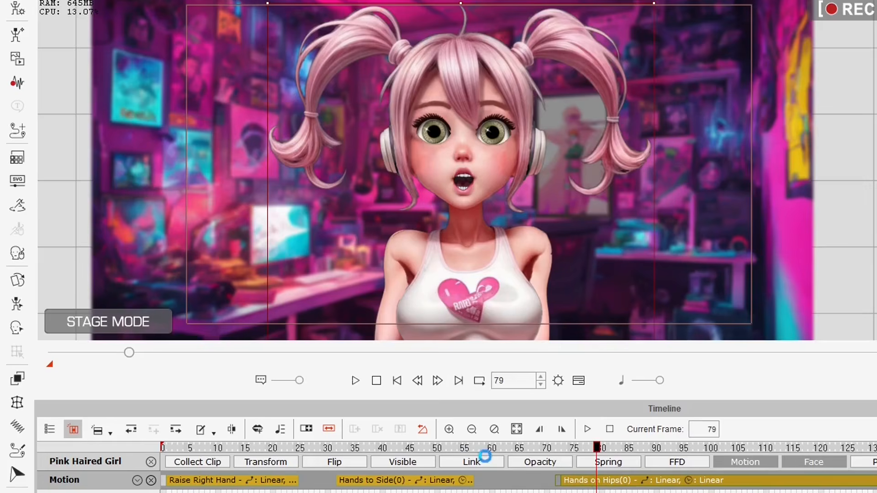
{"action": "left_click_drag", "start_coordinate": [445, 450], "coordinate": [502, 452]}
{"action": "left_click_drag", "start_coordinate": [556, 457], "coordinate": [465, 487]}
{"action": "left_click_drag", "start_coordinate": [597, 484], "coordinate": [552, 479]}
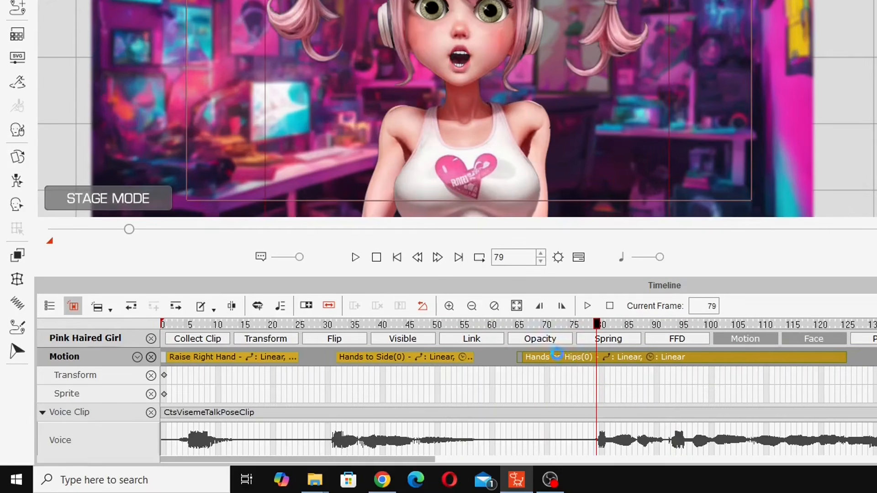
- Lengthen the transition into the Hands on Hips(0) clip so it begins at about frame 57
{"action": "left_click", "coordinate": [557, 324]}
{"action": "left_click_drag", "start_coordinate": [557, 325], "coordinate": [612, 346]}
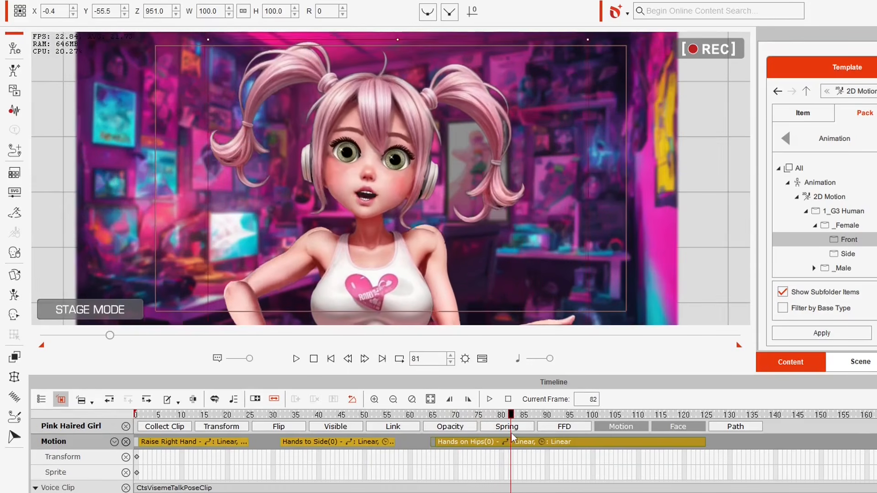
{"action": "left_click_drag", "start_coordinate": [511, 434], "coordinate": [426, 457]}
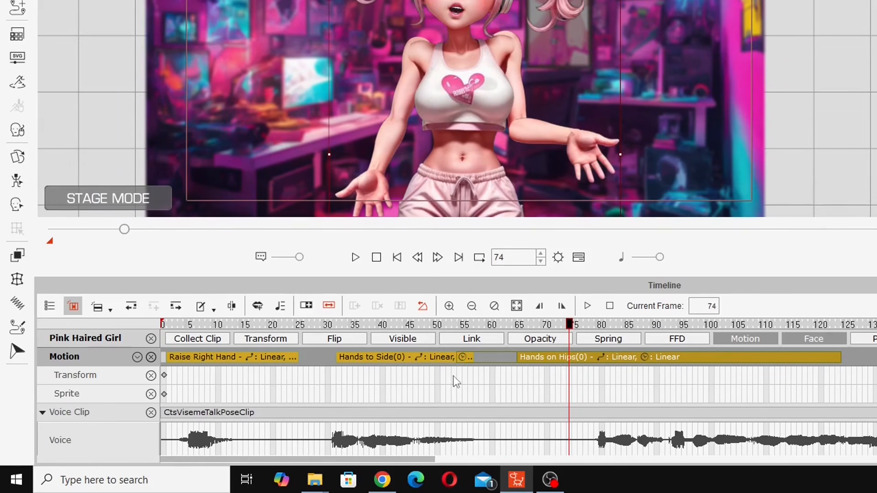
- Scrub repeatedly between about frames 49 and 83 to examine the blend into the Hands on Hips(0) clip
{"action": "left_click", "coordinate": [447, 324]}
{"action": "left_click_drag", "start_coordinate": [377, 413], "coordinate": [514, 434]}
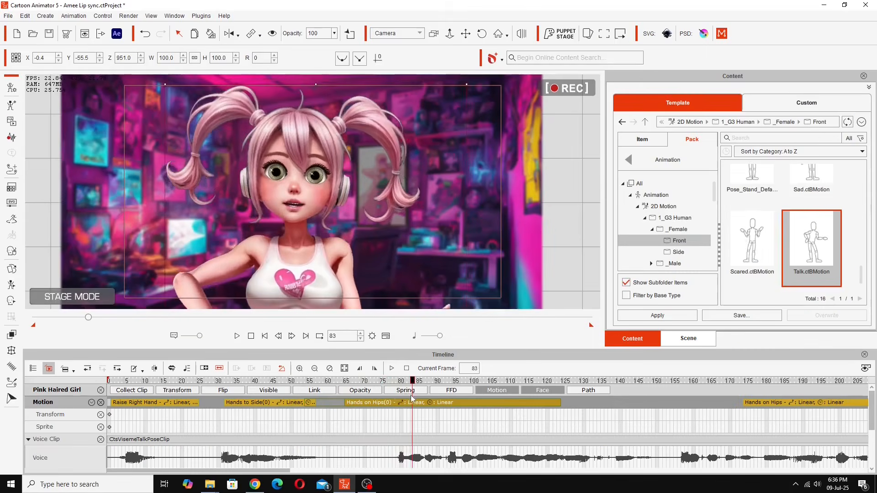
{"action": "left_click_drag", "start_coordinate": [412, 399], "coordinate": [295, 400]}
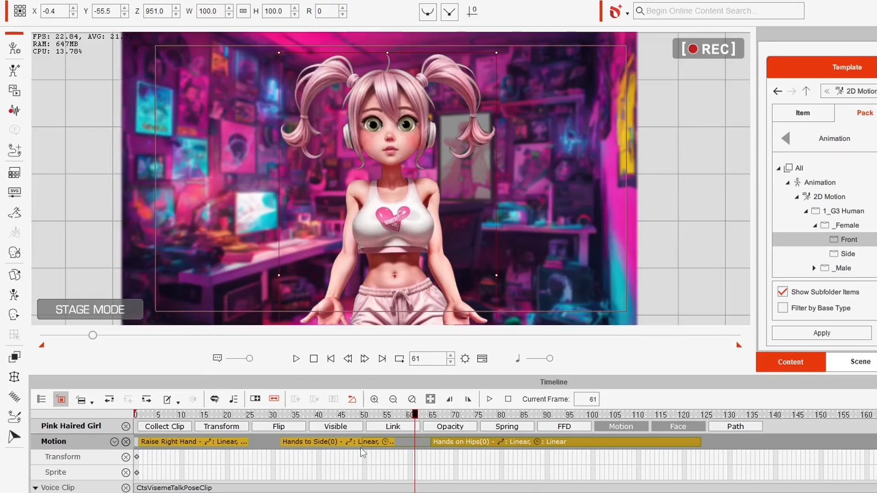
{"action": "left_click_drag", "start_coordinate": [358, 419], "coordinate": [441, 430]}
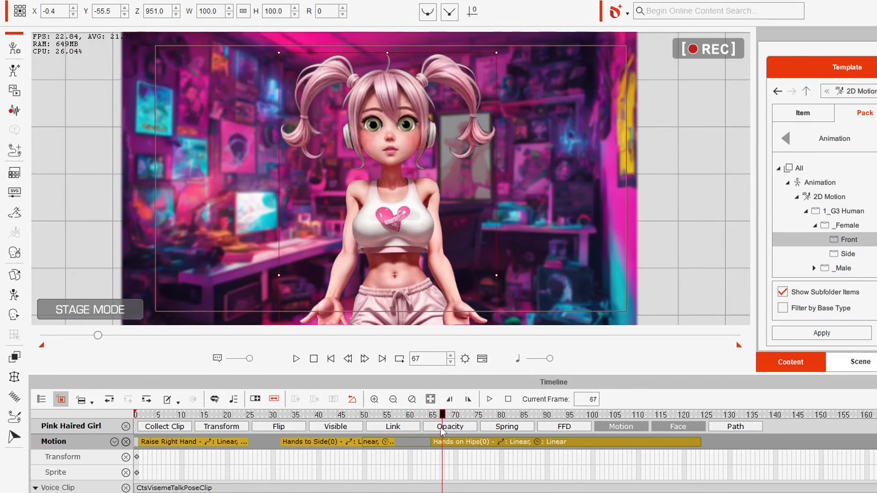
{"action": "left_click_drag", "start_coordinate": [380, 429], "coordinate": [430, 431]}
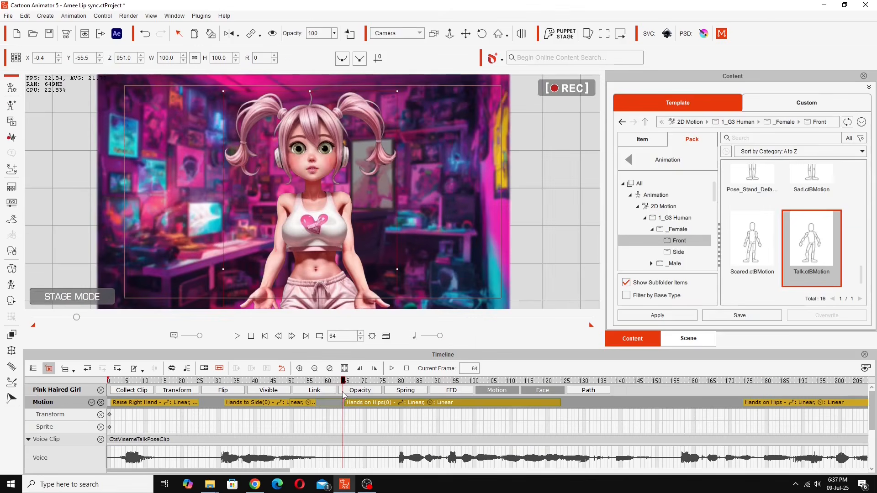
- Extend the Hands to Side(0) clip to about frame 63 and start the Hands on Hips(0) transition at about frame 58
{"action": "left_click_drag", "start_coordinate": [344, 393], "coordinate": [350, 393]}
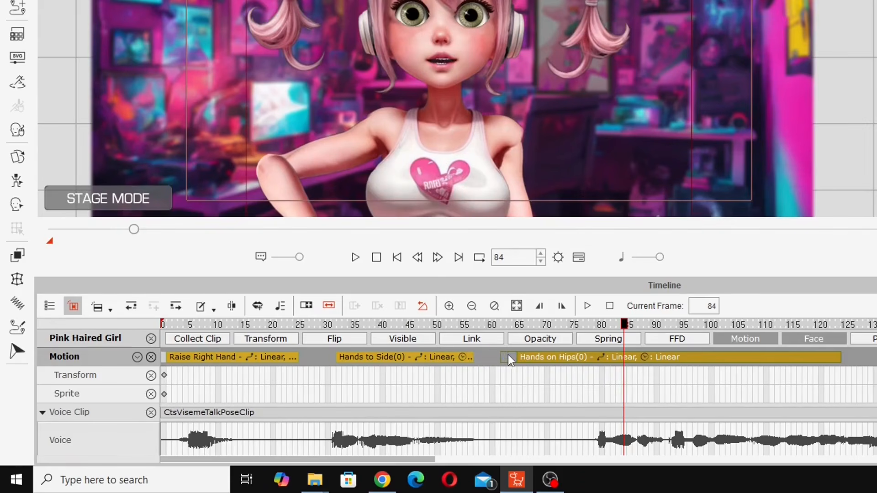
{"action": "left_click", "coordinate": [421, 359]}
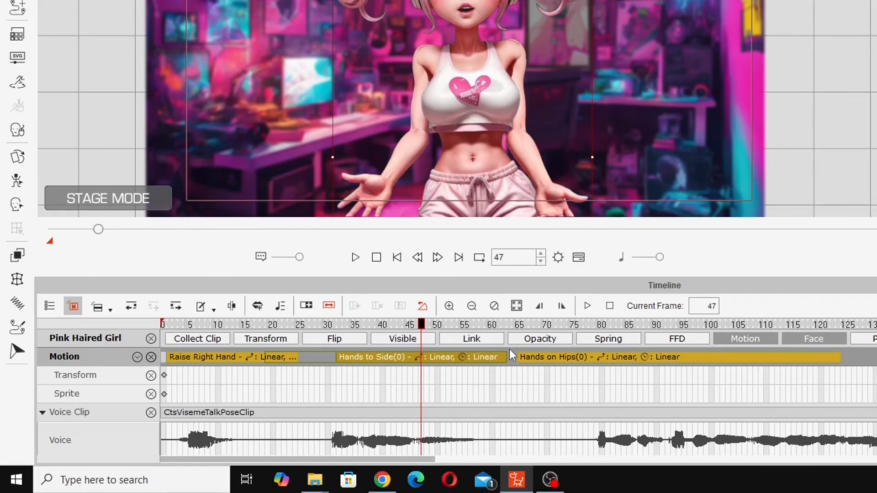
{"action": "left_click", "coordinate": [531, 359]}
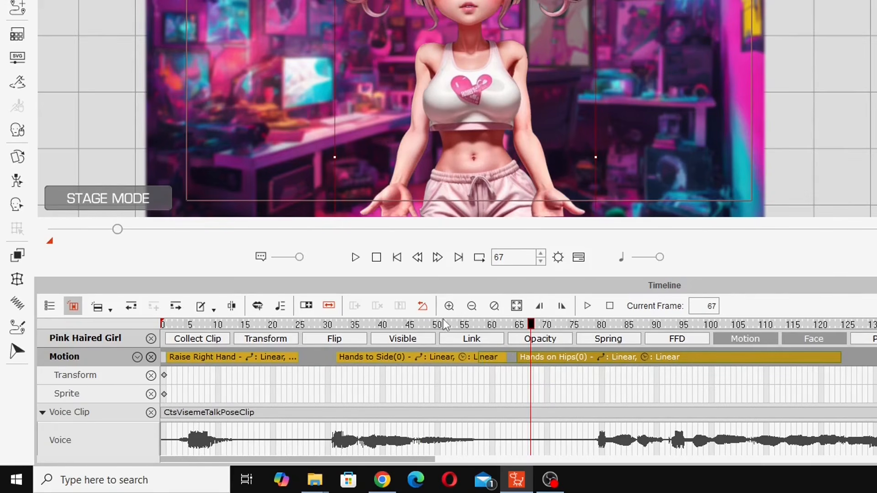
- Scrub from about frame 50 to 140 and back to 120 to check the motion through the end of Hands on Hips(0)
{"action": "left_click_drag", "start_coordinate": [438, 324], "coordinate": [503, 336]}
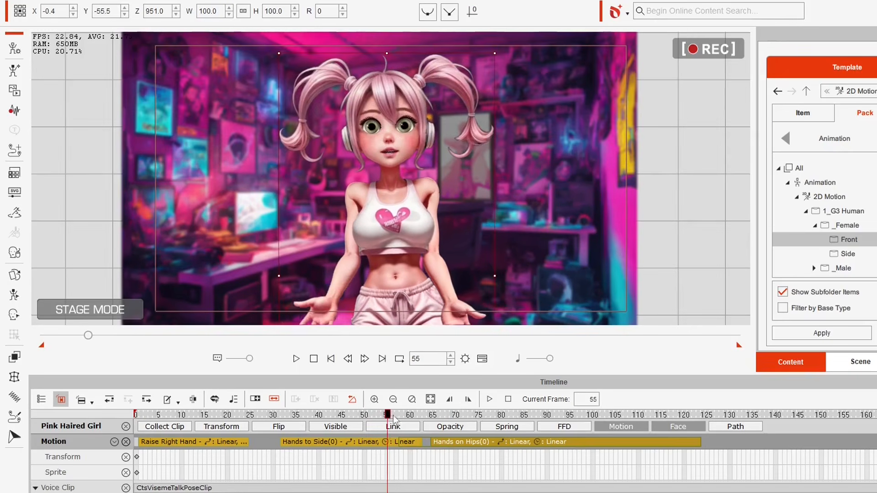
{"action": "left_click_drag", "start_coordinate": [419, 425], "coordinate": [776, 492]}
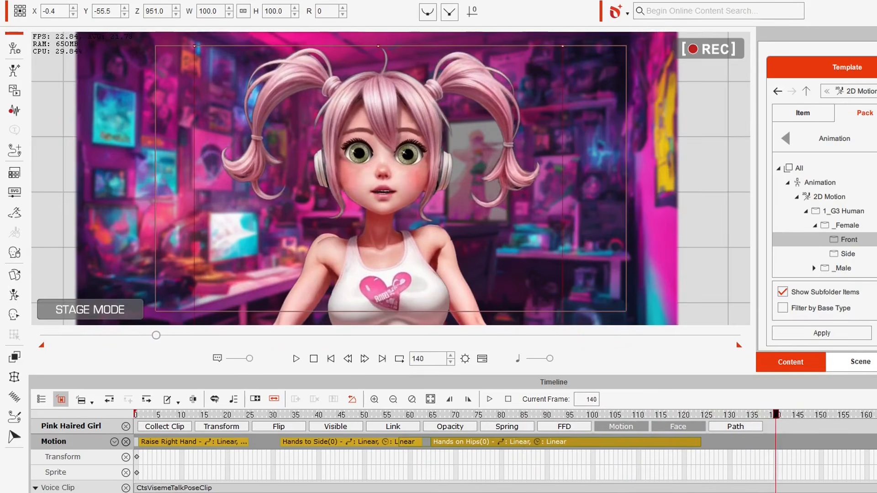
{"action": "left_click_drag", "start_coordinate": [710, 455], "coordinate": [686, 457]}
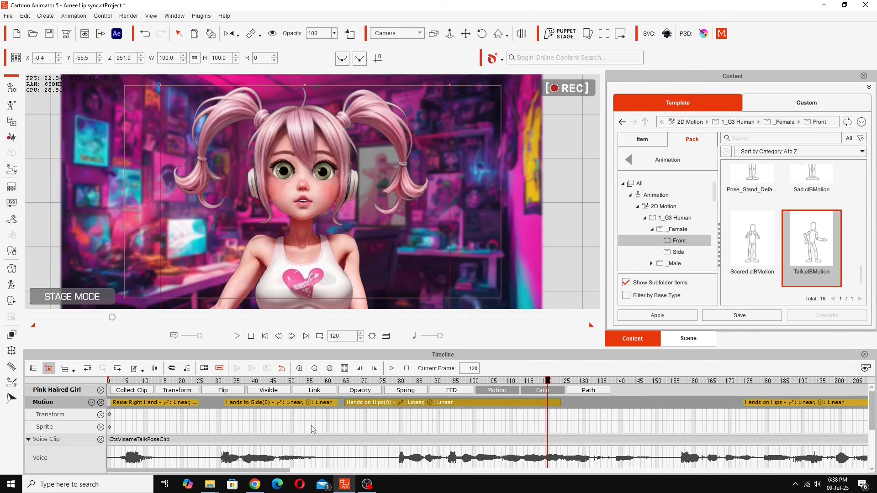
- Copy the Both Hands Wide motion clip near frame 250 and paste it at frame 126
{"action": "left_click_drag", "start_coordinate": [218, 471], "coordinate": [323, 471]}
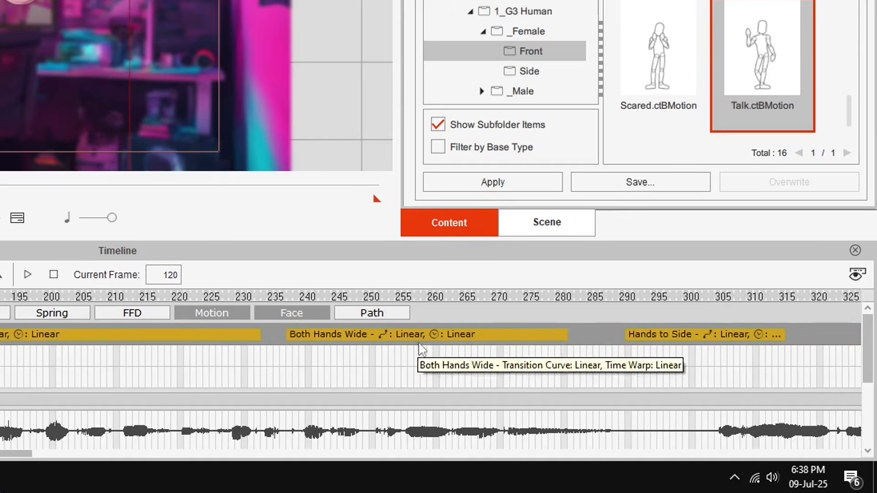
{"action": "left_click", "coordinate": [340, 297]}
{"action": "left_click_drag", "start_coordinate": [604, 416], "coordinate": [705, 410]}
{"action": "left_click_drag", "start_coordinate": [714, 414], "coordinate": [588, 428]}
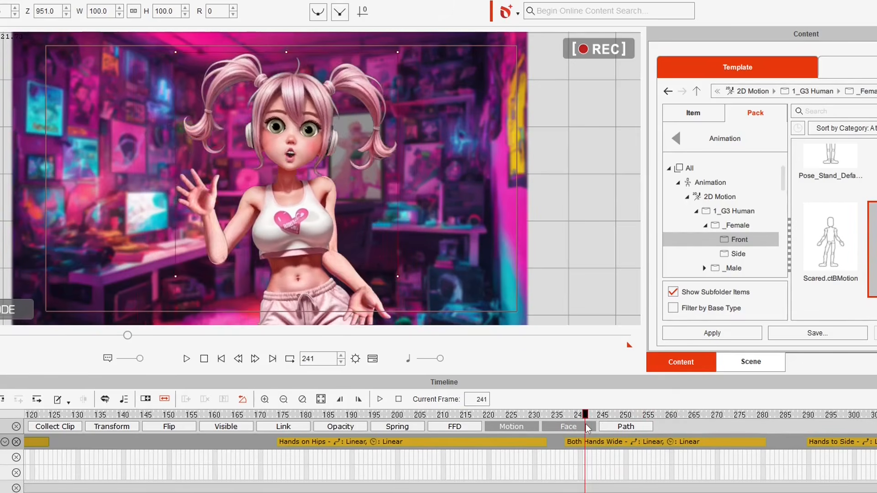
{"action": "left_click", "coordinate": [627, 443]}
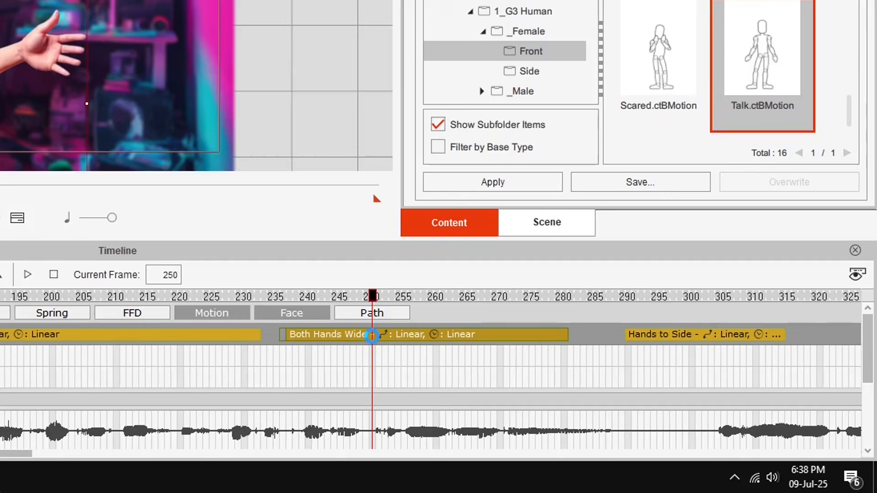
{"action": "left_click_drag", "start_coordinate": [391, 471], "coordinate": [279, 480]}
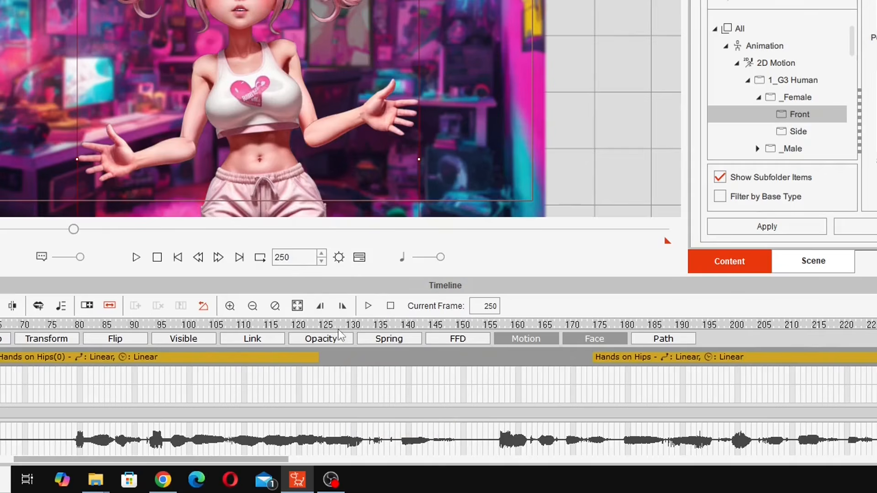
{"action": "left_click", "coordinate": [332, 325]}
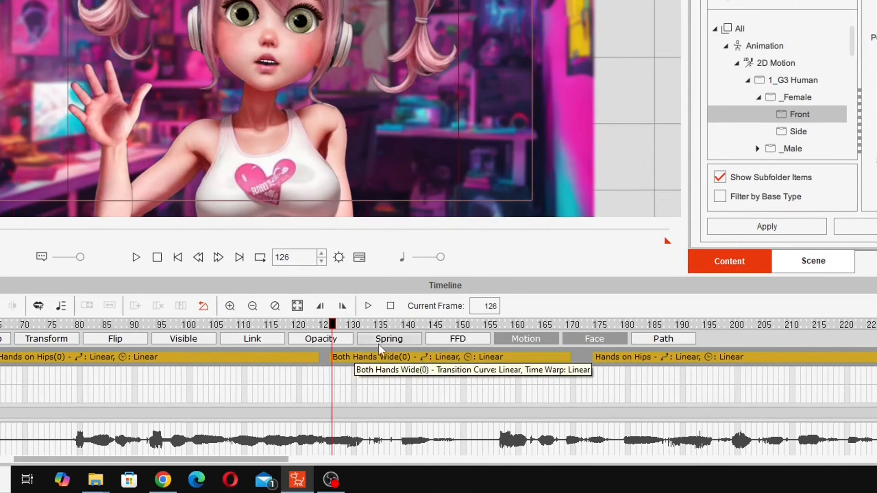
- Lengthen the transition into the Both Hands Wide(0) clip back to about frame 117, overlapping the end of Hands on Hips(0)
{"action": "left_click", "coordinate": [392, 357]}
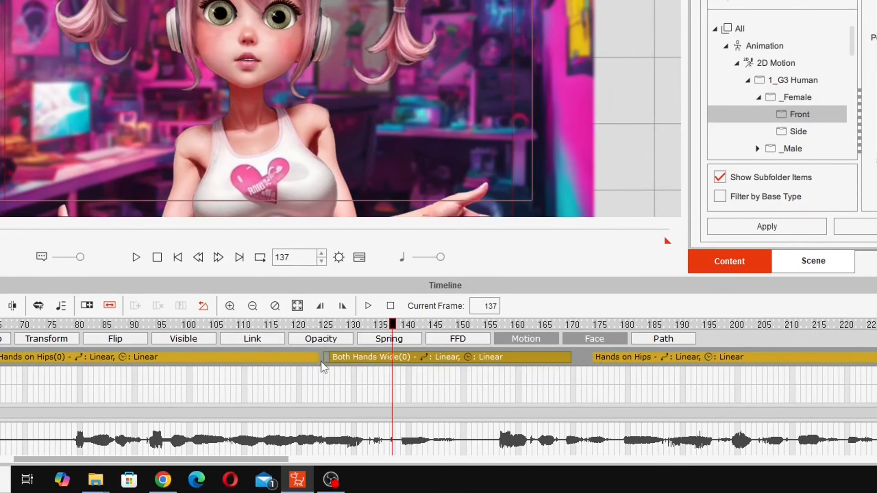
{"action": "left_click_drag", "start_coordinate": [270, 324], "coordinate": [309, 325]}
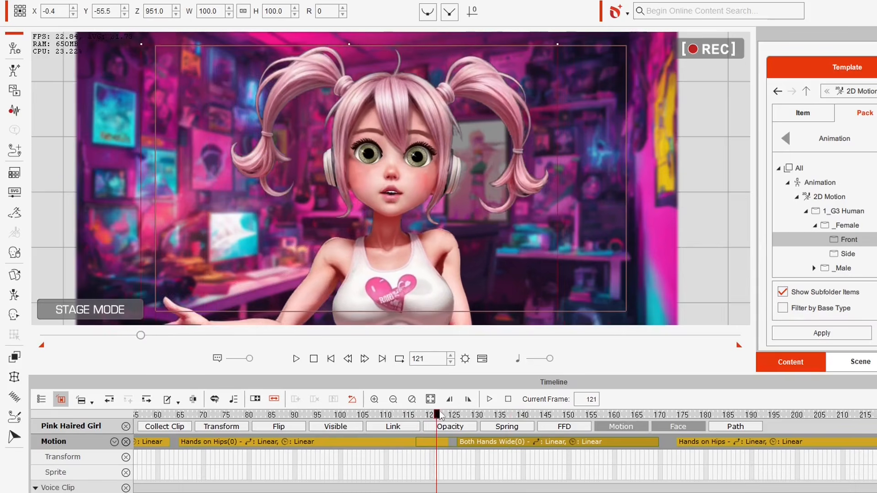
{"action": "left_click_drag", "start_coordinate": [440, 415], "coordinate": [342, 459]}
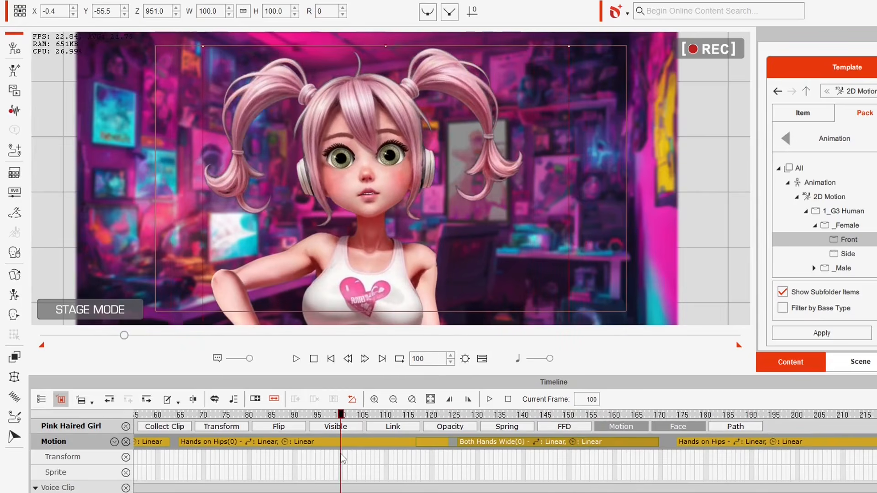
- Scrub between about frames 99 and 163 to review the blend from Hands on Hips(0) through Both Hands Wide(0)
{"action": "left_click_drag", "start_coordinate": [410, 448], "coordinate": [693, 471]}
{"action": "left_click_drag", "start_coordinate": [628, 474], "coordinate": [391, 460]}
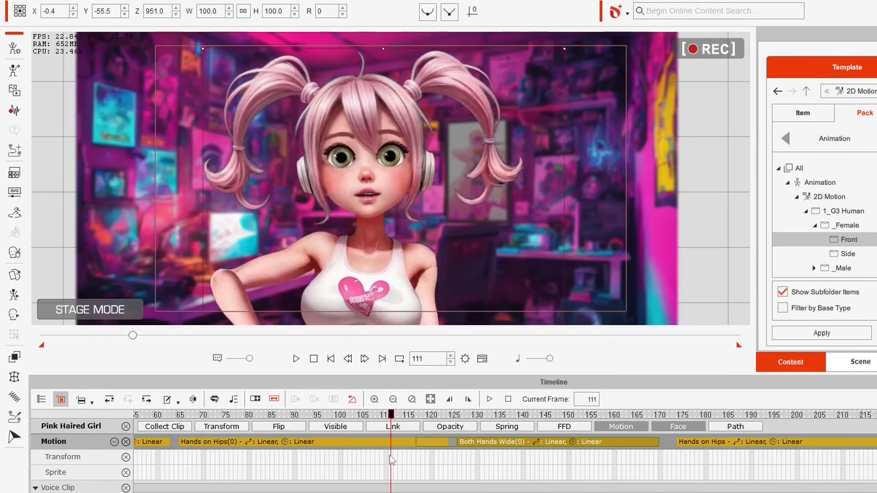
{"action": "left_click_drag", "start_coordinate": [499, 471], "coordinate": [341, 418]}
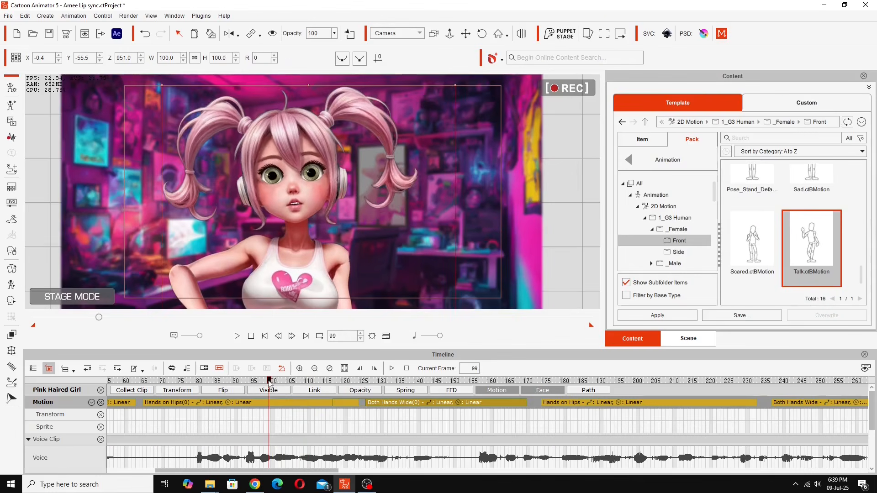
{"action": "left_click_drag", "start_coordinate": [374, 383], "coordinate": [502, 382]}
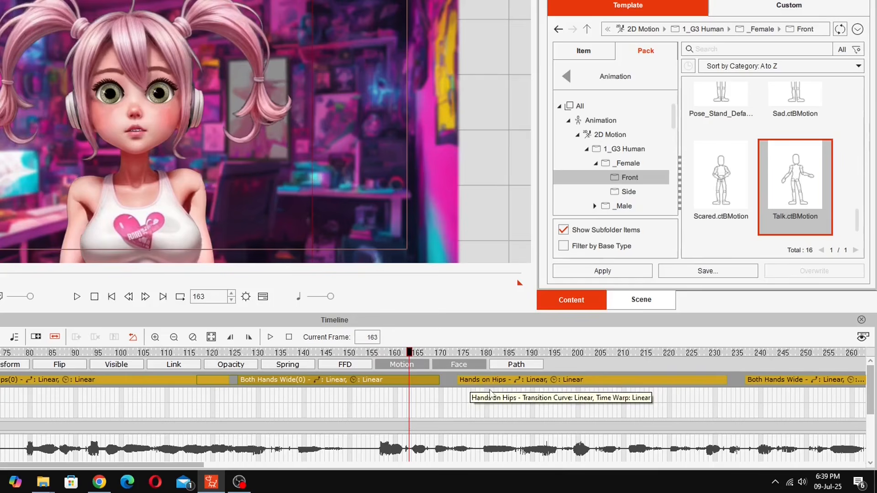
- Lengthen the transition into the Hands on Hips clip back to about frame 167, overlapping Both Hands Wide(0), and scrub through the blend
{"action": "left_click_drag", "start_coordinate": [410, 353], "coordinate": [488, 357]}
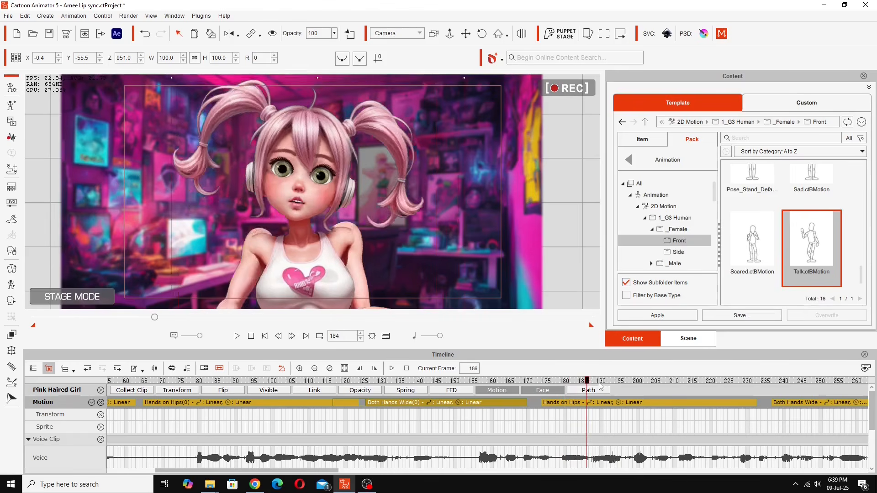
{"action": "left_click_drag", "start_coordinate": [601, 386], "coordinate": [622, 388]}
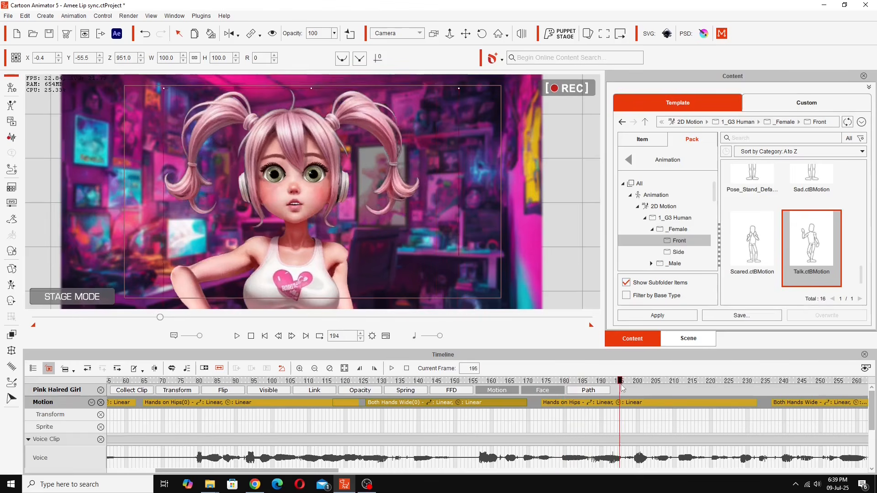
{"action": "left_click_drag", "start_coordinate": [689, 402], "coordinate": [561, 403]}
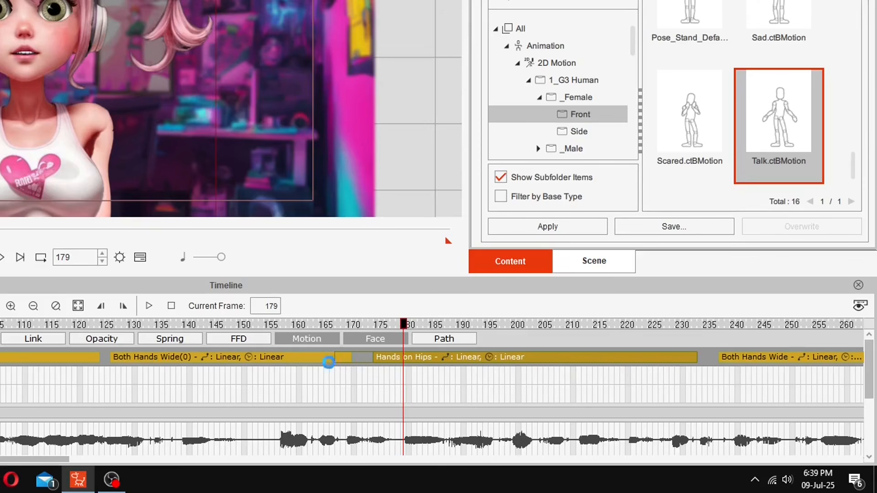
{"action": "left_click", "coordinate": [316, 326]}
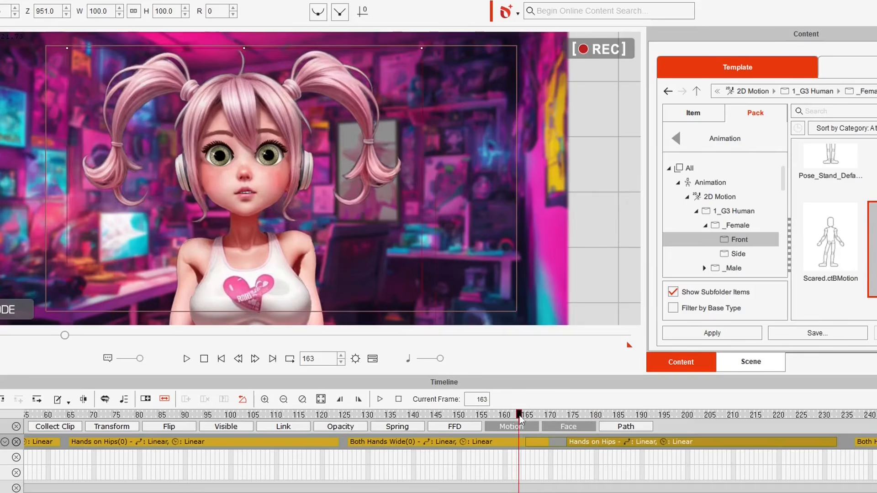
{"action": "left_click_drag", "start_coordinate": [520, 418], "coordinate": [825, 462]}
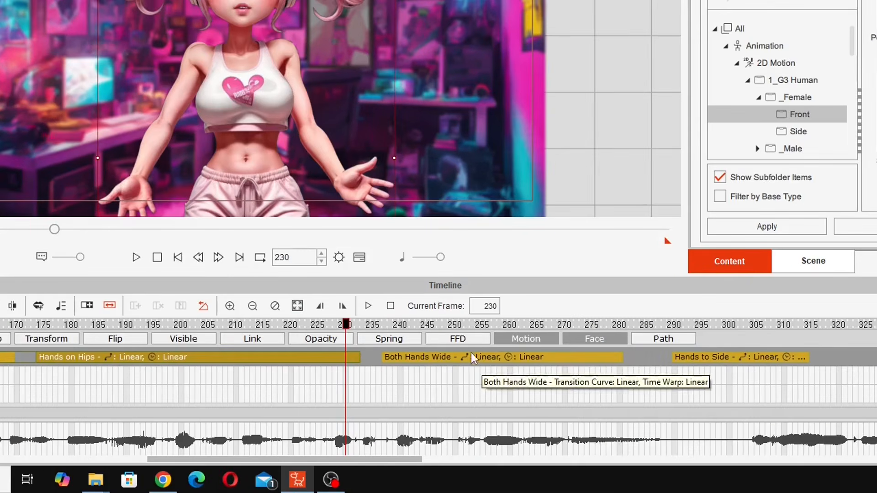
- Lengthen the transition into the Both Hands Wide clip back to about frame 227, overlapping Hands on Hips, and scrub on to frame 300
{"action": "left_click", "coordinate": [472, 358]}
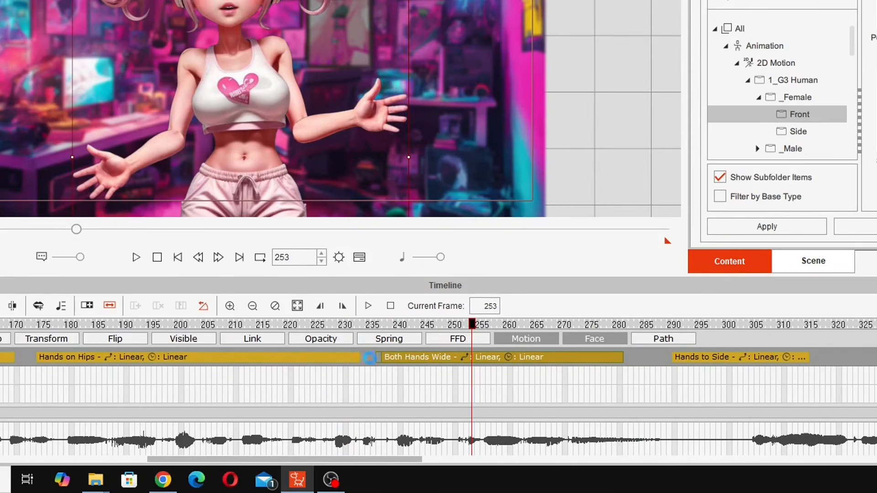
{"action": "left_click_drag", "start_coordinate": [325, 323], "coordinate": [365, 318]}
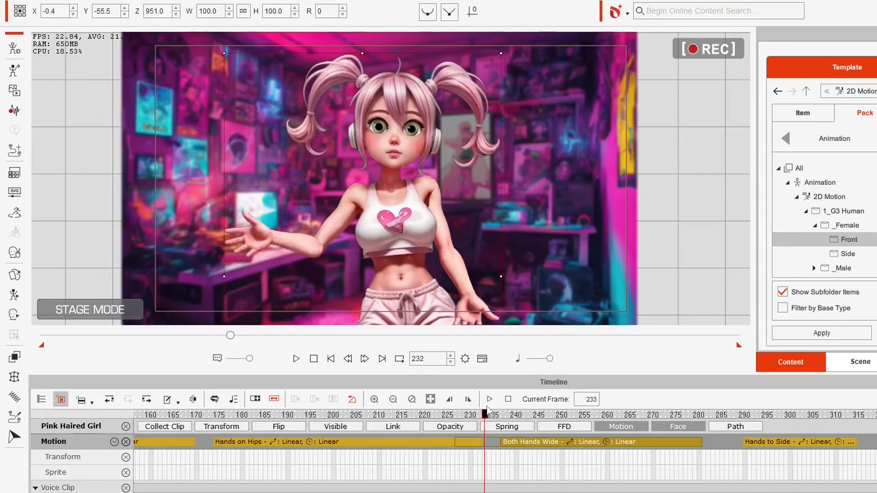
{"action": "left_click_drag", "start_coordinate": [487, 409], "coordinate": [790, 454]}
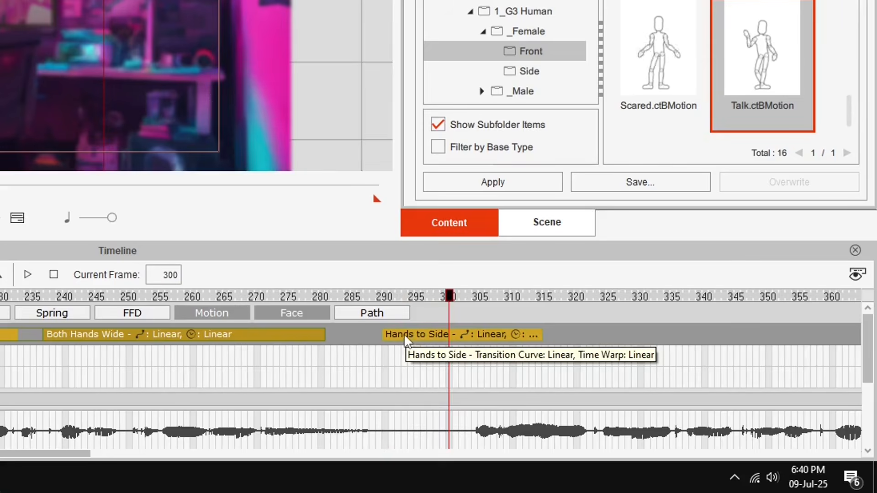
- Move the Hands to Side clip back to about frame 281 so it overlaps the end of Both Hands Wide, and scrub through to frame 306
{"action": "left_click_drag", "start_coordinate": [404, 335], "coordinate": [375, 354]}
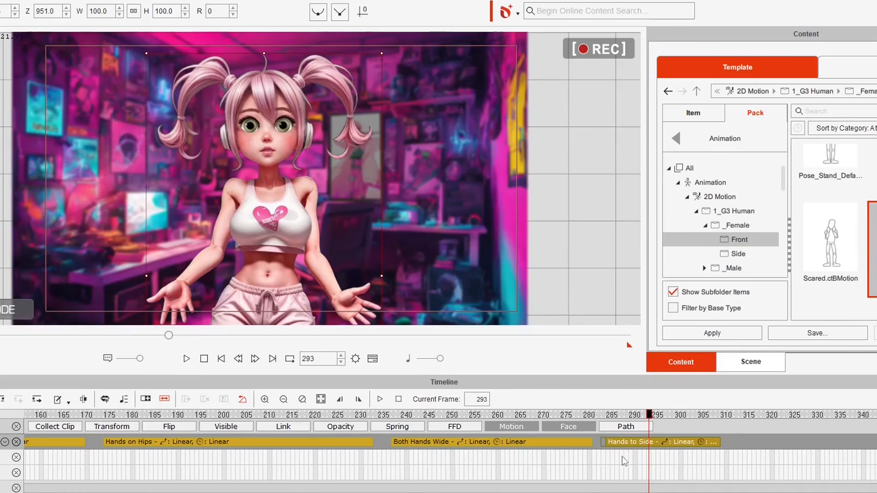
{"action": "left_click_drag", "start_coordinate": [623, 457], "coordinate": [618, 458]}
{"action": "left_click_drag", "start_coordinate": [548, 414], "coordinate": [605, 479]}
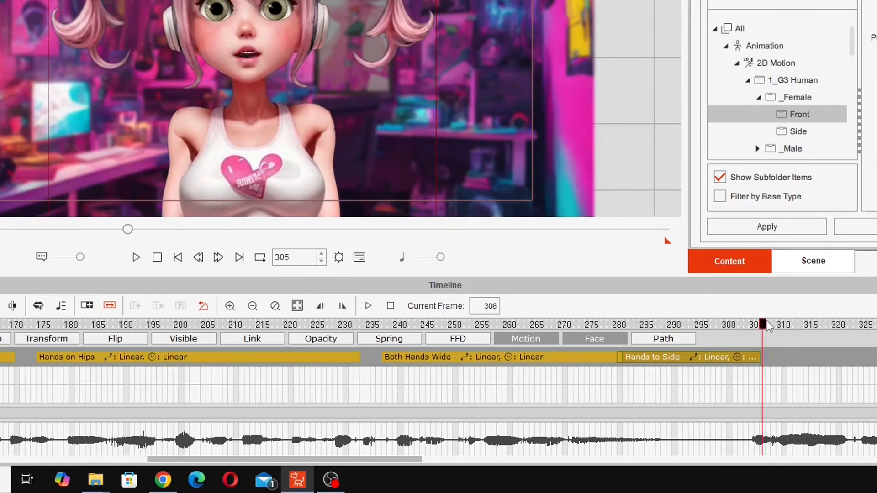
- Set the end of the playback range to frame 307 and play the animation from frame 0
{"action": "key", "text": "Right"}
{"action": "key", "text": "Right"}
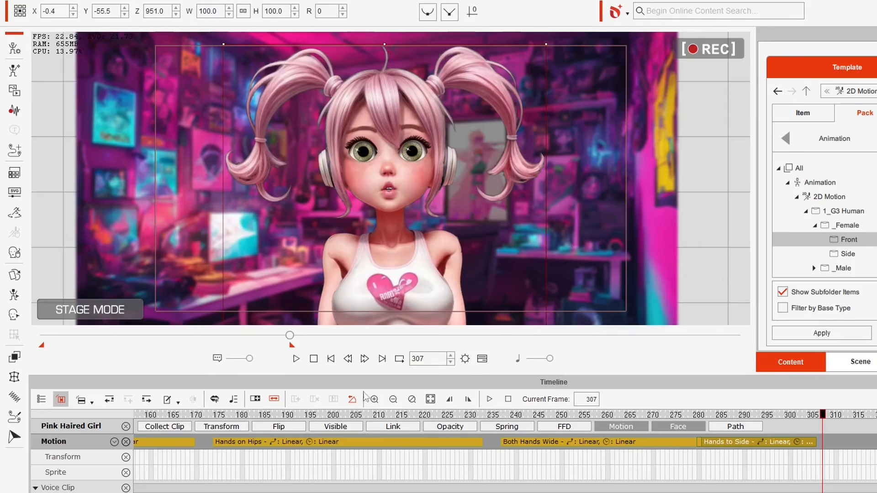
{"action": "left_click", "coordinate": [314, 364]}
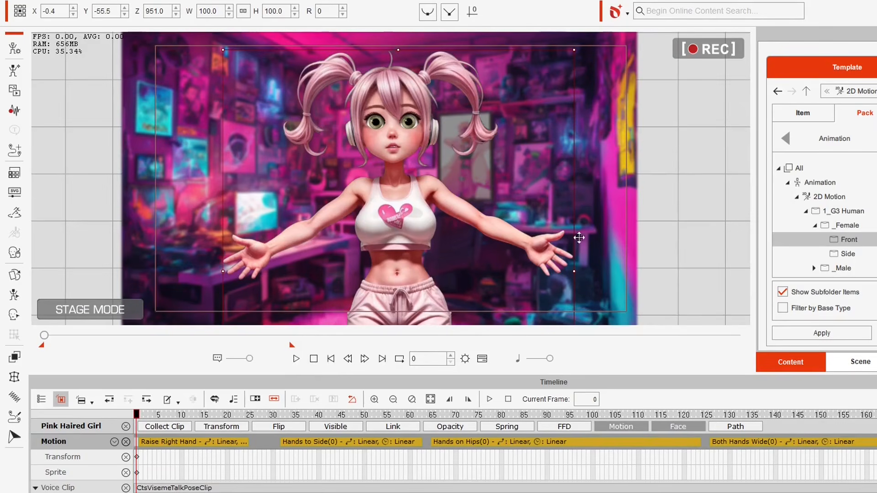
{"action": "left_click", "coordinate": [297, 360]}
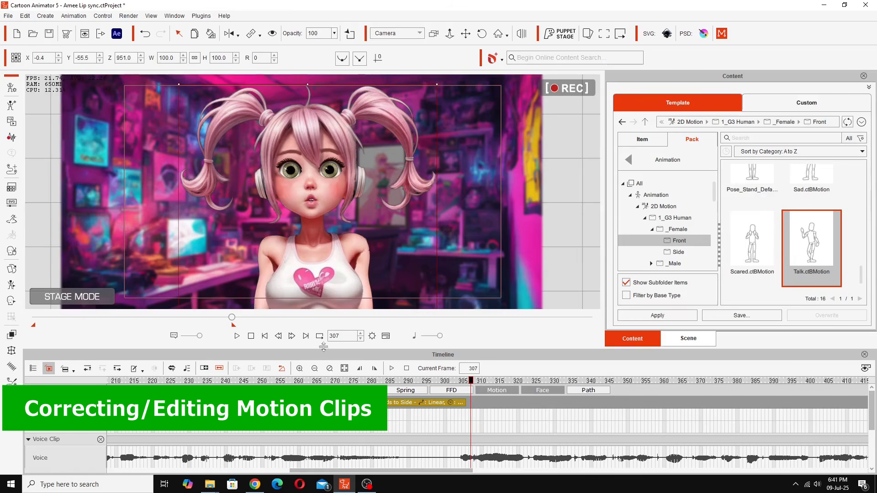
{"action": "left_click", "coordinate": [250, 337]}
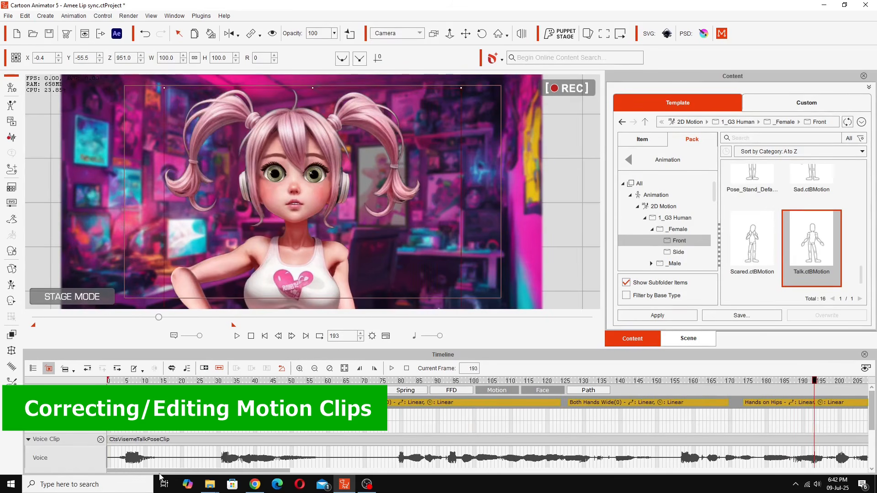
- Scrub through the Hands on Hips clip from frame 193 to 215 and switch the viewing mode from Camera to Preview
{"action": "left_click_drag", "start_coordinate": [161, 471], "coordinate": [274, 489]}
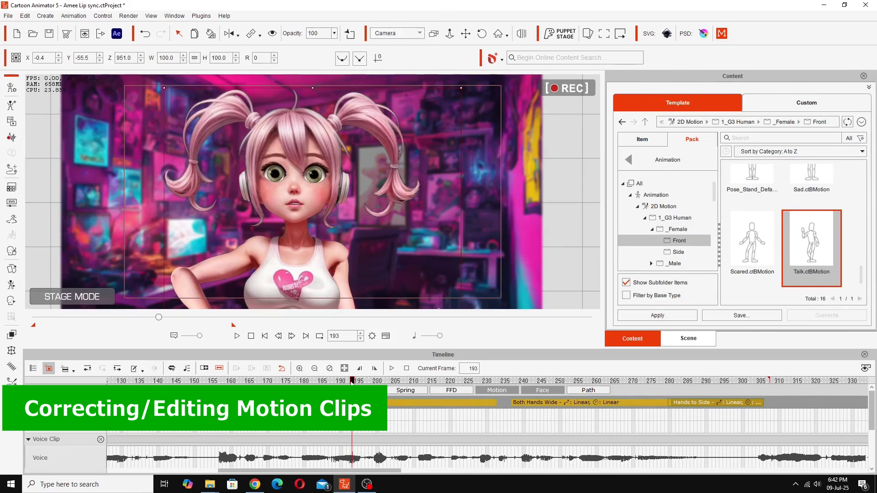
{"action": "left_click_drag", "start_coordinate": [355, 382], "coordinate": [440, 402]}
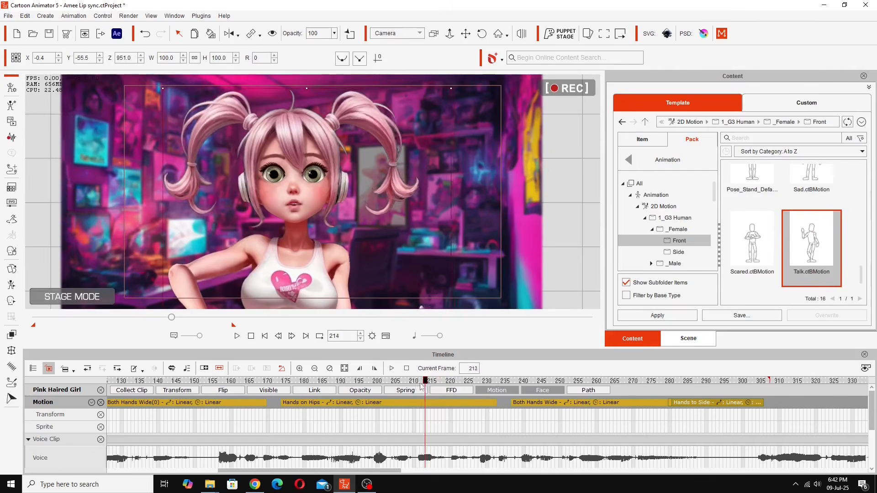
{"action": "mouse_move", "coordinate": [427, 382]}
{"action": "left_mouse_down"}
{"action": "mouse_move", "coordinate": [410, 382]}
{"action": "mouse_move", "coordinate": [425, 383]}
{"action": "left_mouse_up"}
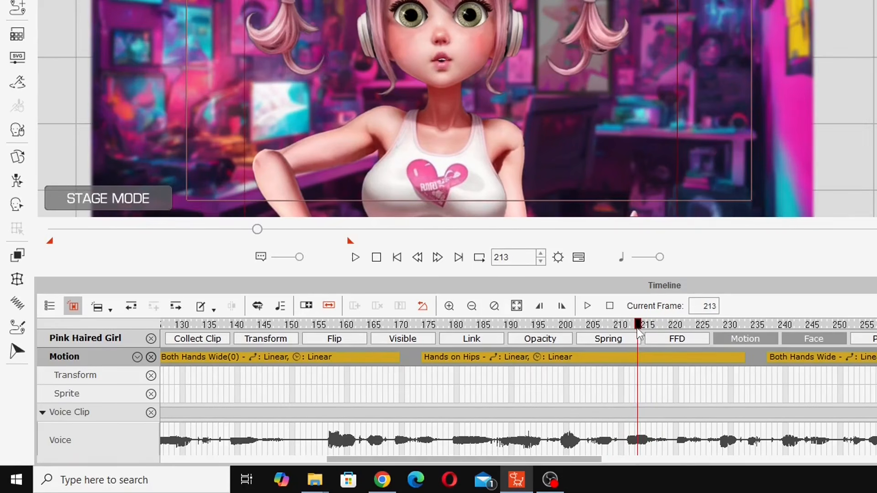
{"action": "left_click_drag", "start_coordinate": [638, 328], "coordinate": [649, 327]}
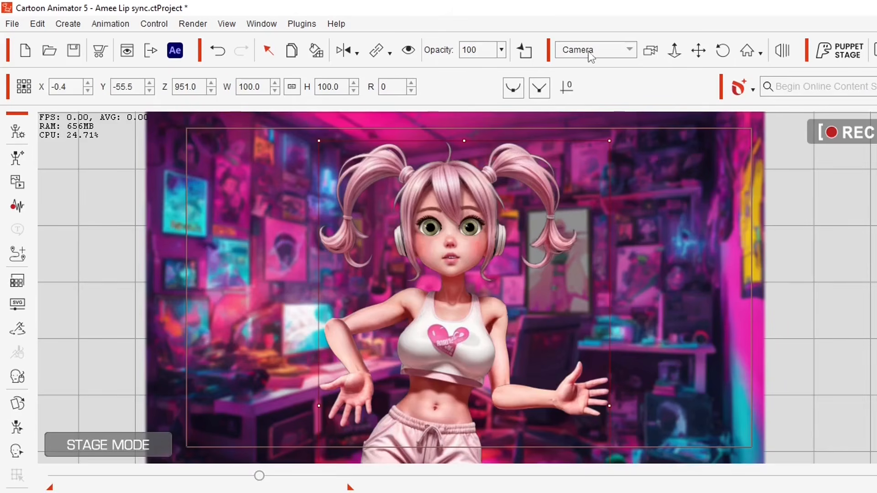
{"action": "left_click", "coordinate": [591, 57]}
{"action": "left_click", "coordinate": [579, 64]}
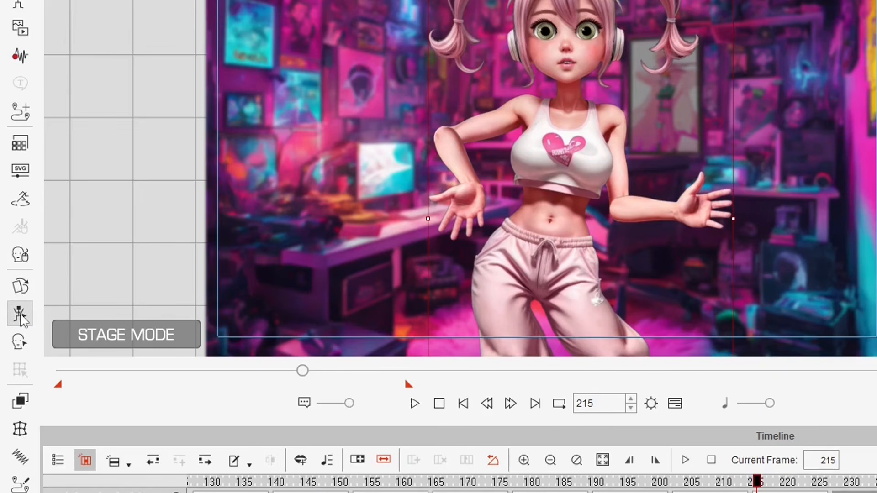
- Open the 2D Motion Key Editor for the character and set a full-body key at frame 210
{"action": "left_click", "coordinate": [21, 315]}
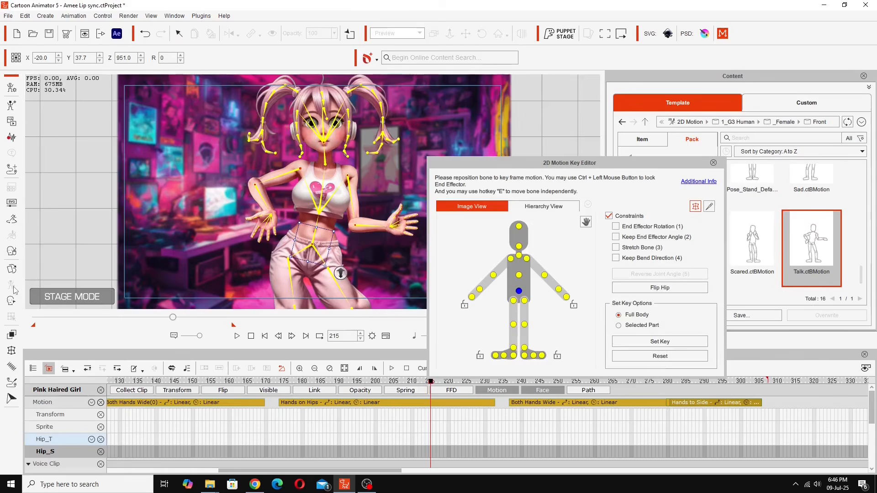
{"action": "left_click_drag", "start_coordinate": [561, 166], "coordinate": [566, 93]}
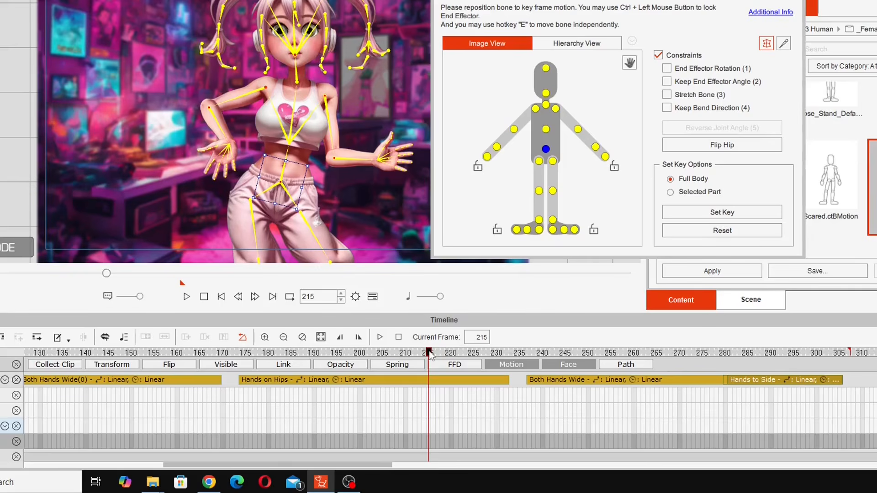
{"action": "left_click_drag", "start_coordinate": [430, 354], "coordinate": [407, 356]}
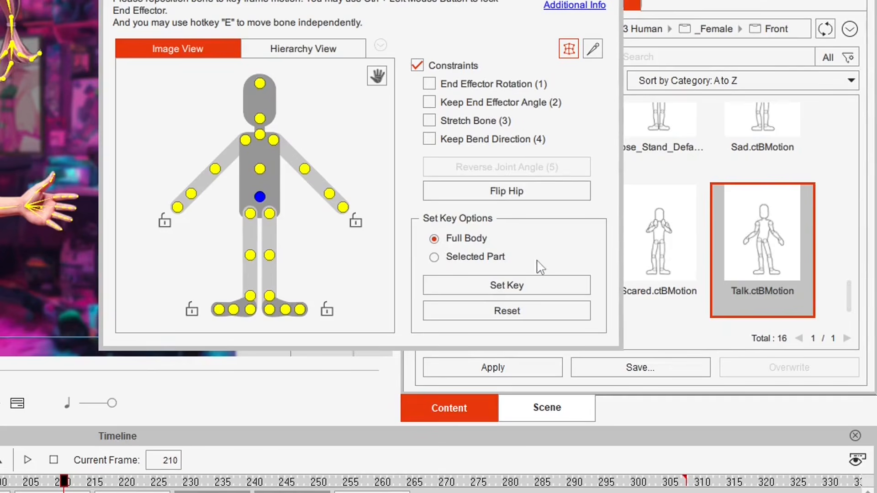
{"action": "left_click", "coordinate": [505, 285]}
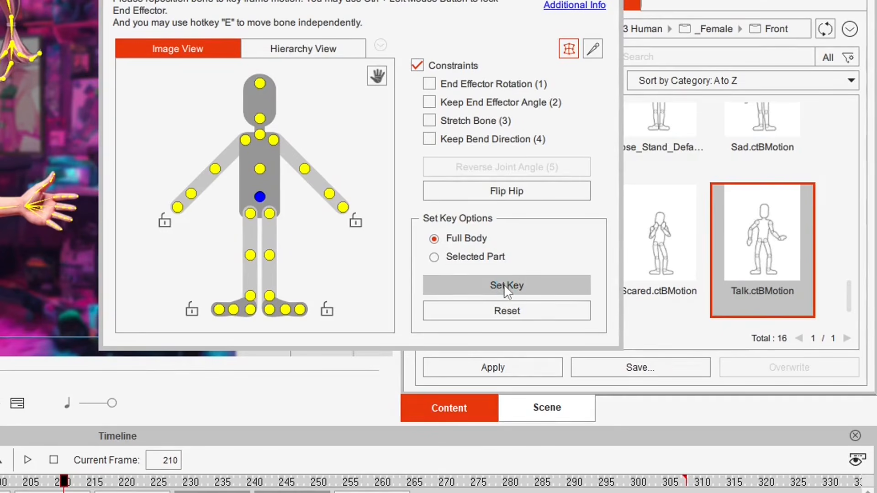
- Set a second full-body motion key at frame 227, near the end of the Hands on Hips clip
{"action": "left_click_drag", "start_coordinate": [408, 358], "coordinate": [478, 368]}
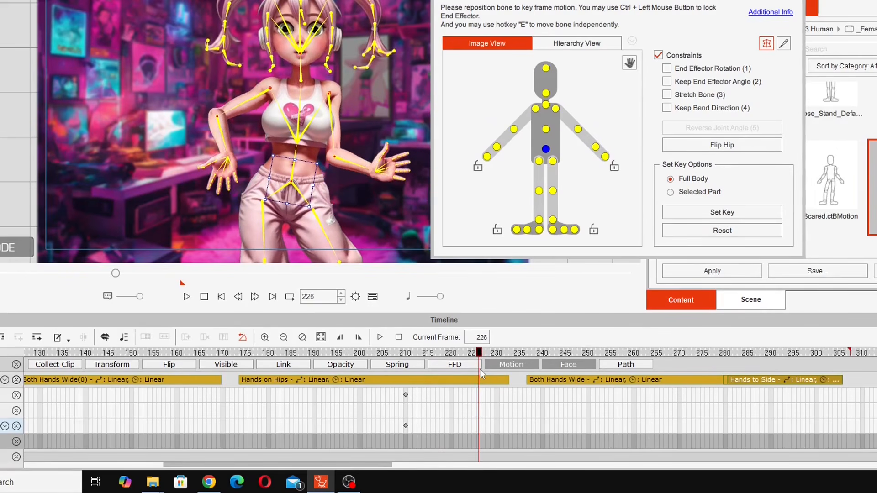
{"action": "left_click_drag", "start_coordinate": [480, 369], "coordinate": [483, 369]}
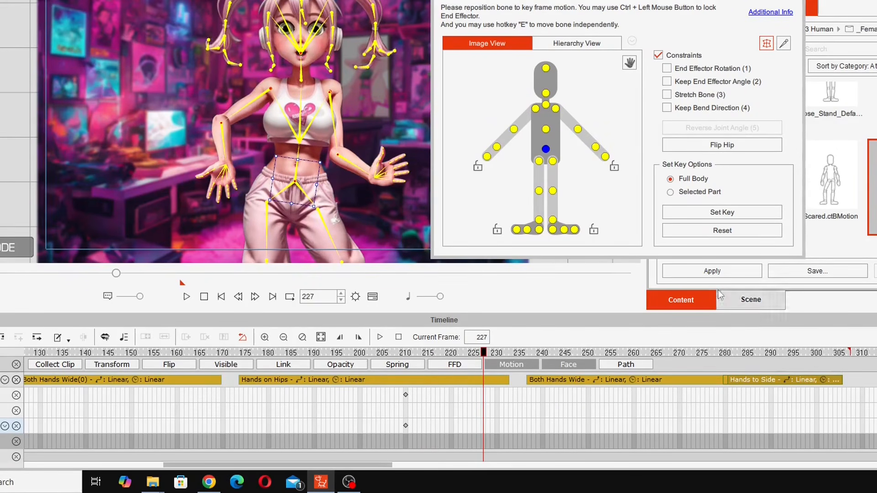
{"action": "left_click", "coordinate": [717, 213]}
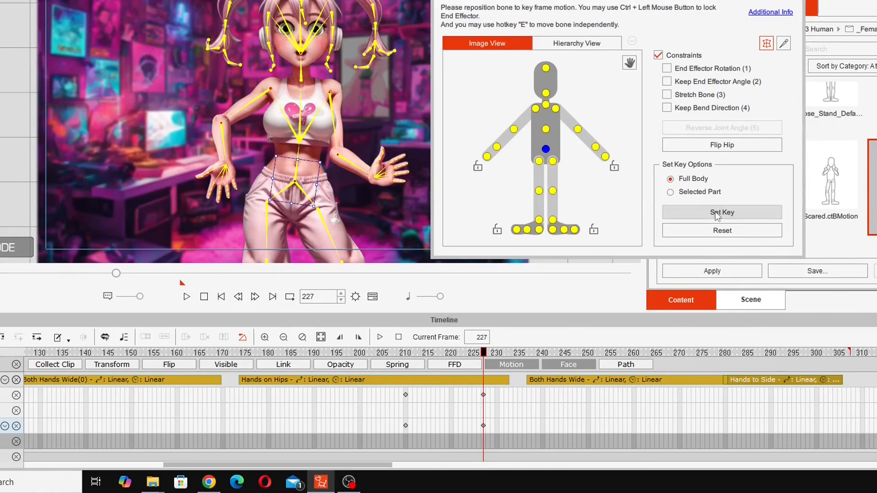
- Return the playhead to frame 214, show the Camera track in the timeline and check its transform keys against the motion keys
{"action": "left_click", "coordinate": [458, 359]}
{"action": "left_click_drag", "start_coordinate": [458, 359], "coordinate": [417, 362]}
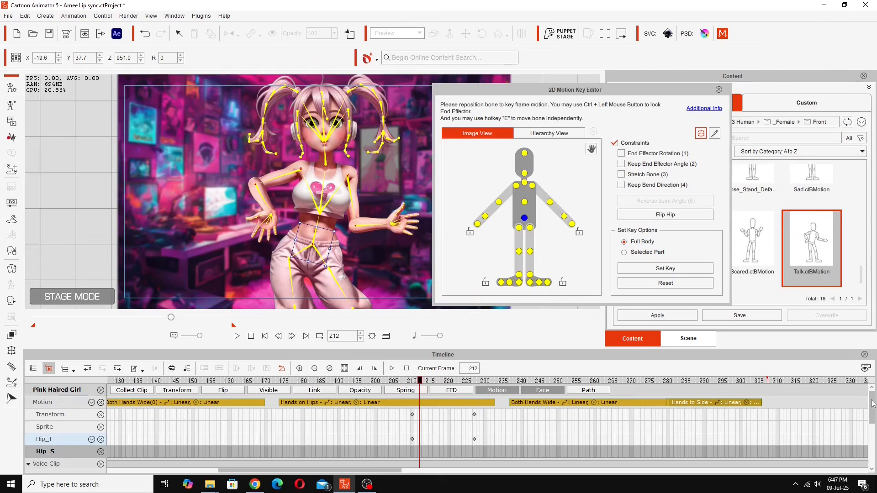
{"action": "left_click_drag", "start_coordinate": [873, 410], "coordinate": [874, 442]}
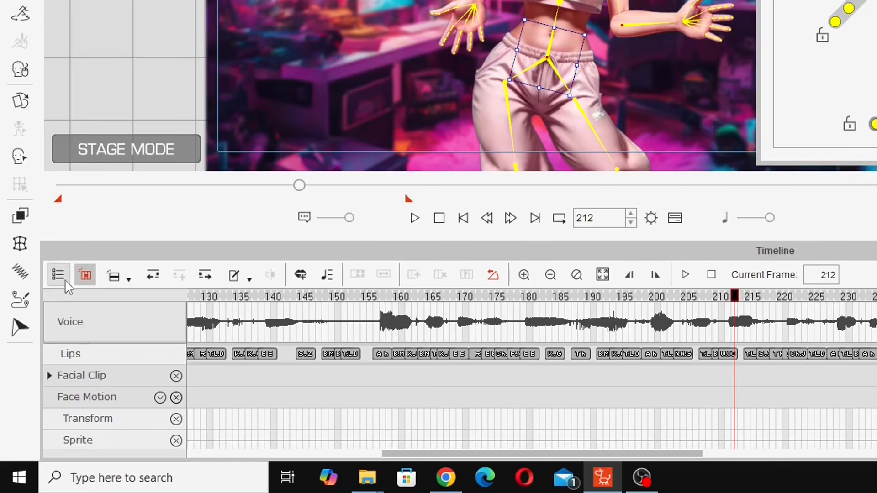
{"action": "left_click", "coordinate": [63, 279]}
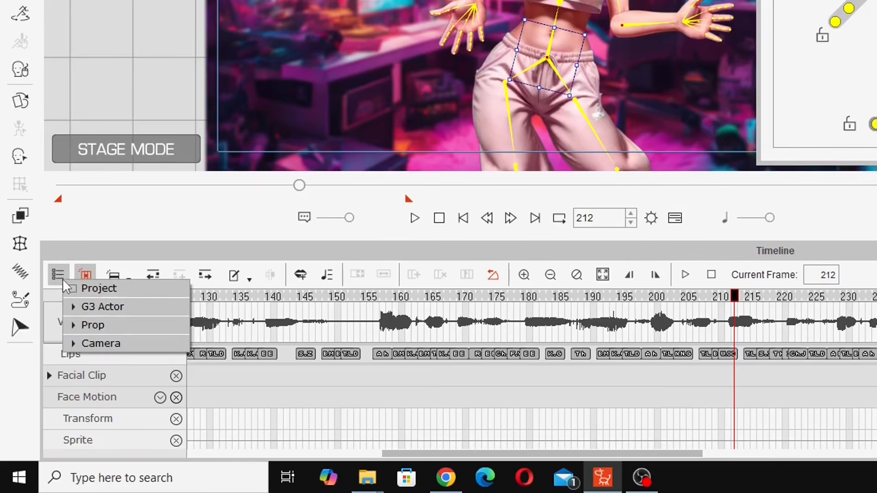
{"action": "left_click", "coordinate": [73, 343]}
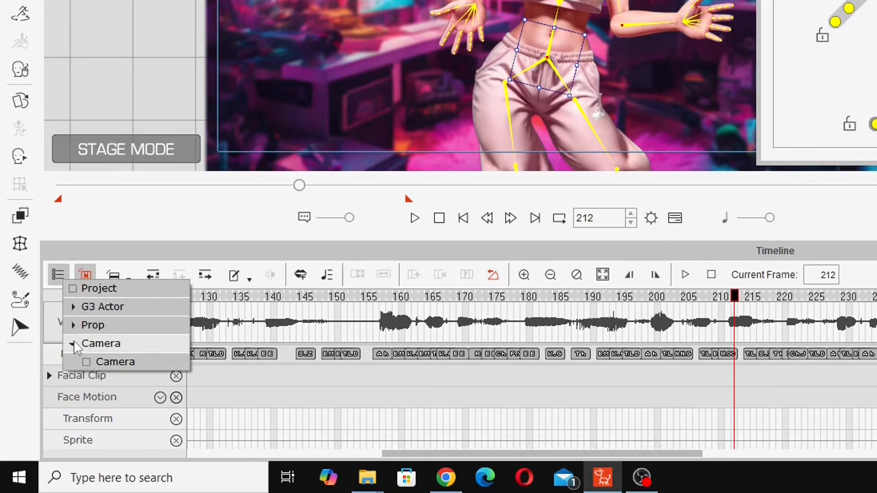
{"action": "left_click", "coordinate": [87, 362]}
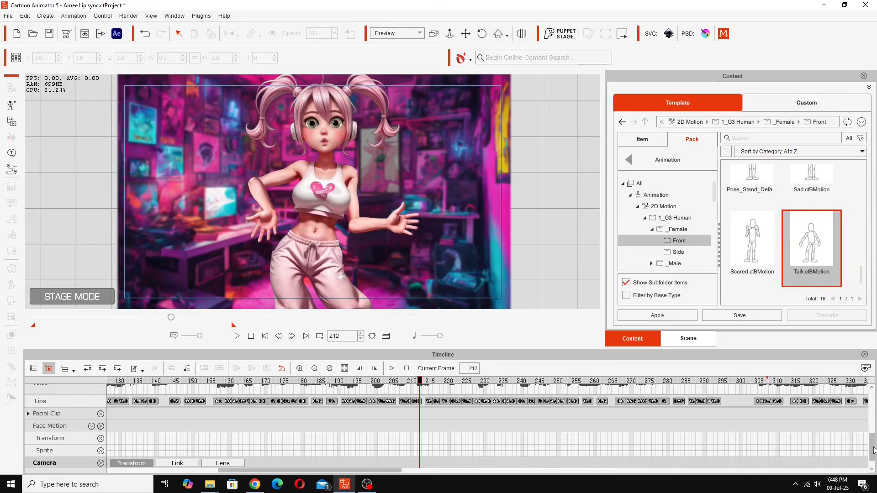
{"action": "scroll", "coordinate": [686, 379], "scroll_direction": "down", "scroll_amount": 1}
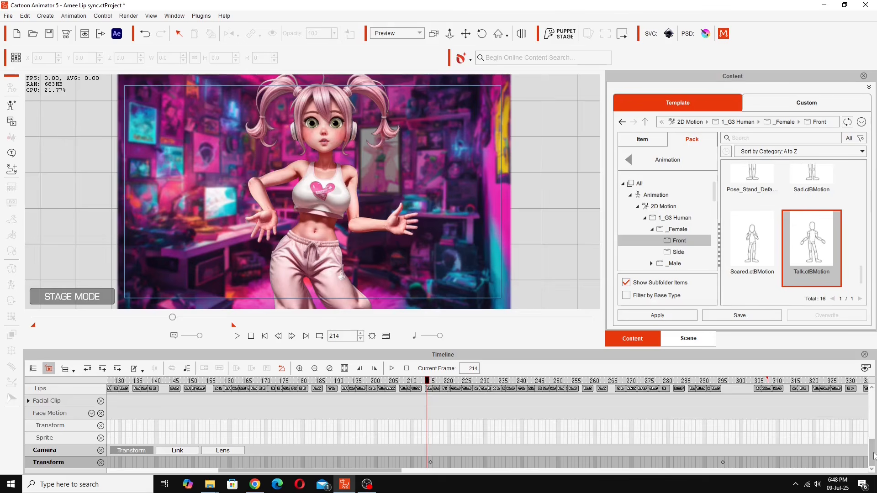
{"action": "scroll", "coordinate": [872, 420], "scroll_direction": "down", "scroll_amount": 3}
{"action": "left_click_drag", "start_coordinate": [874, 422], "coordinate": [874, 405]}
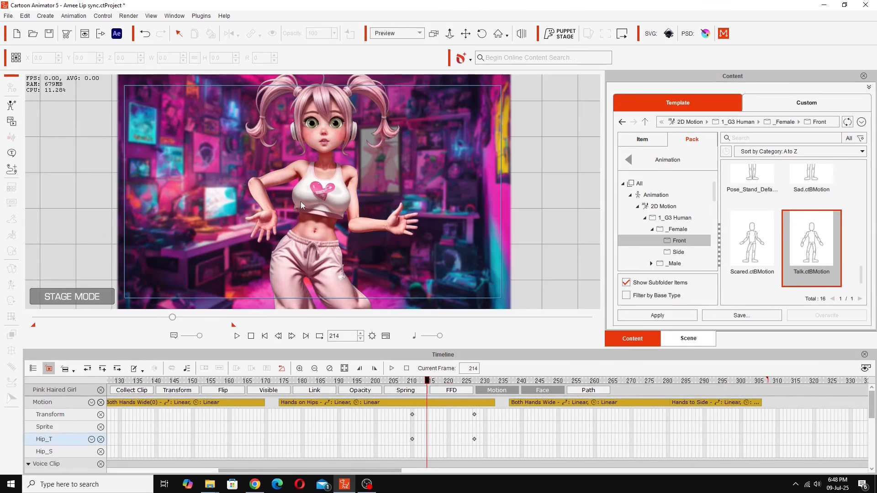
- Open the 2D Motion Key Editor for the Pink Haired Girl at frame 214 and reposition her RHand bone against the hip
{"action": "left_click", "coordinate": [318, 256]}
{"action": "left_click", "coordinate": [10, 285]}
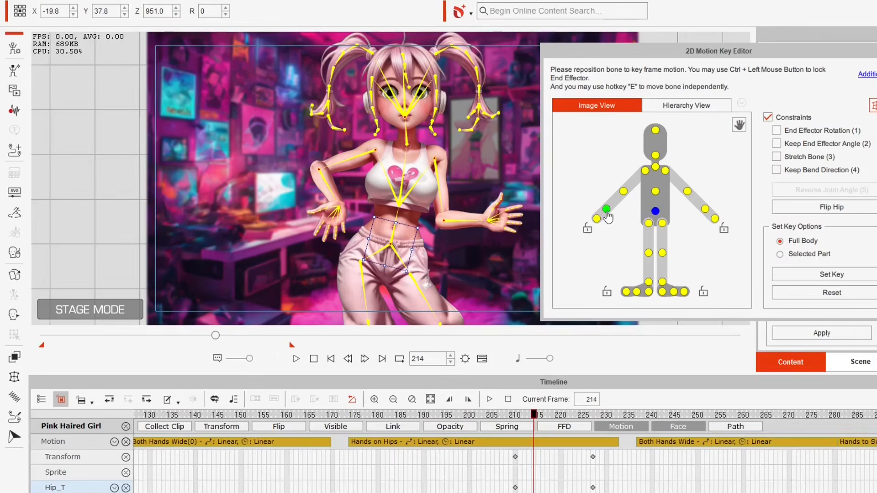
{"action": "left_click", "coordinate": [607, 211]}
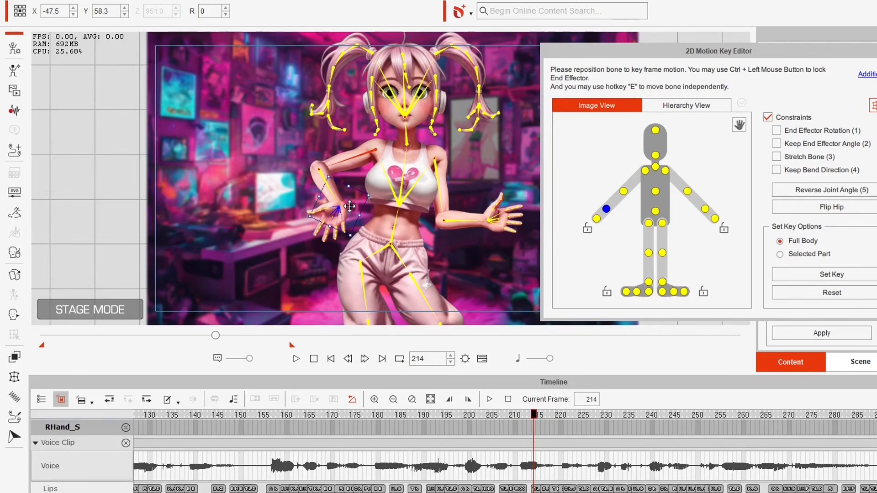
{"action": "left_click_drag", "start_coordinate": [349, 207], "coordinate": [362, 224]}
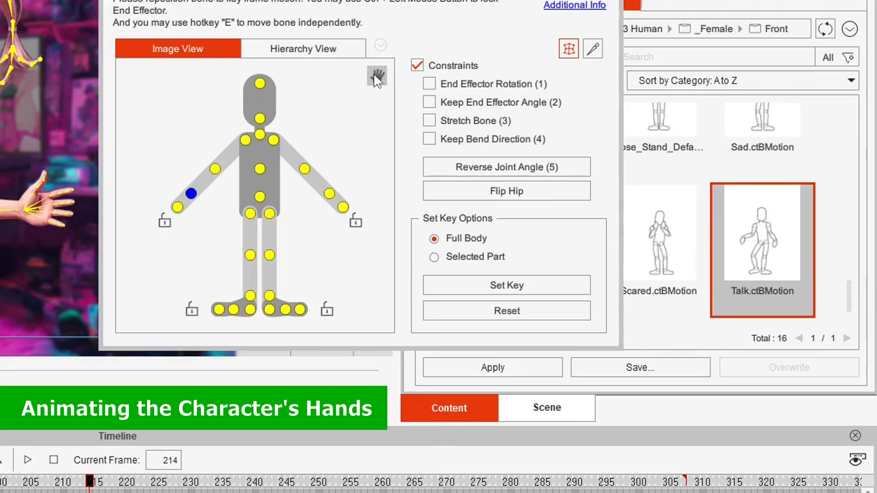
- Open the Hand Pose Editor and browse the Number, Sign, Open and Hold hand pose categories
{"action": "left_click", "coordinate": [378, 76]}
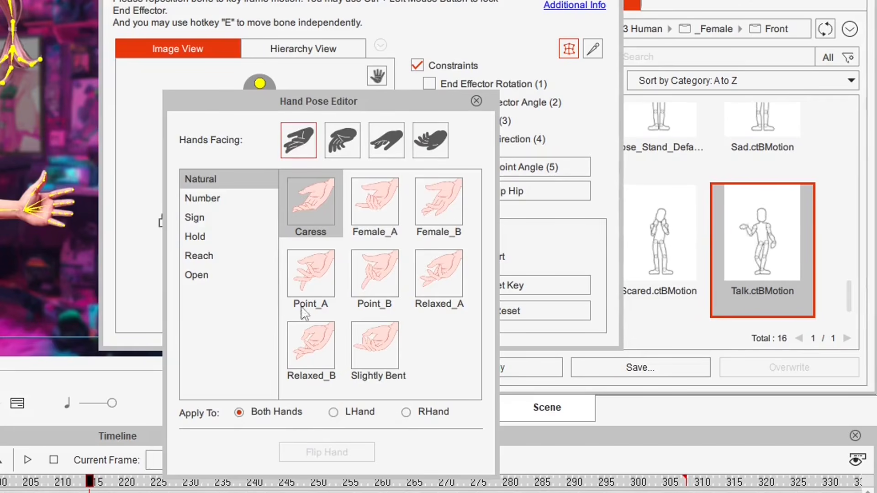
{"action": "left_click", "coordinate": [197, 199]}
{"action": "left_click", "coordinate": [196, 218]}
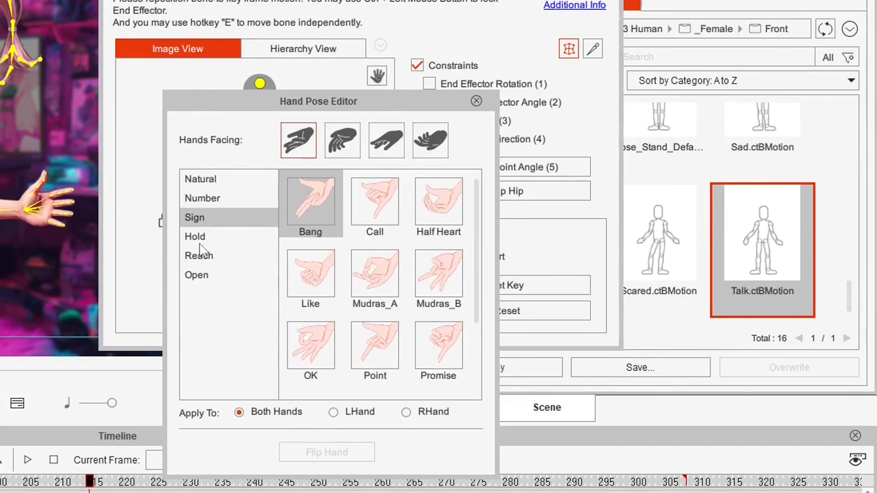
{"action": "left_click", "coordinate": [197, 274]}
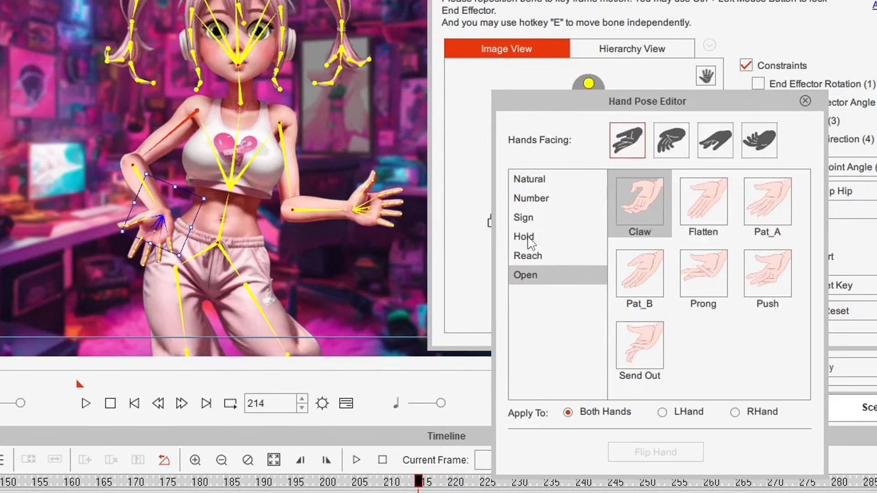
{"action": "left_click", "coordinate": [505, 241]}
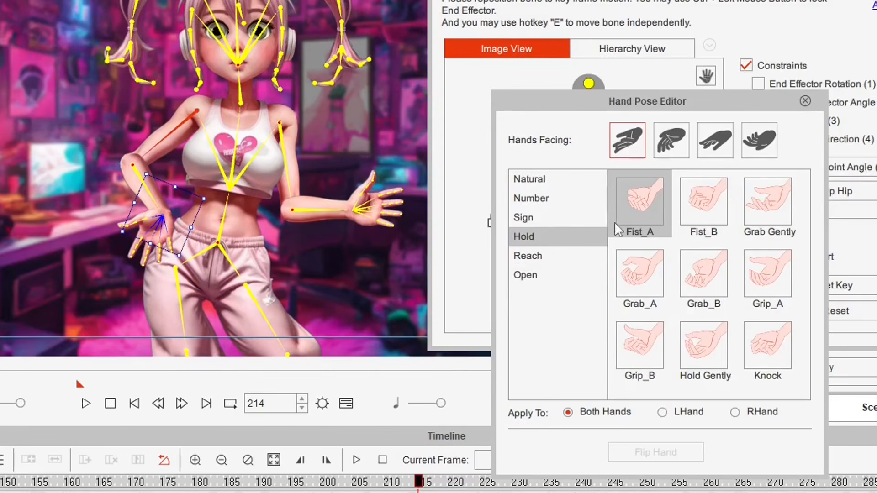
- Try the Fist_A pose on both hands, undo it, apply Fist_A to RHand only and close the Hand Pose Editor
{"action": "left_click", "coordinate": [643, 206]}
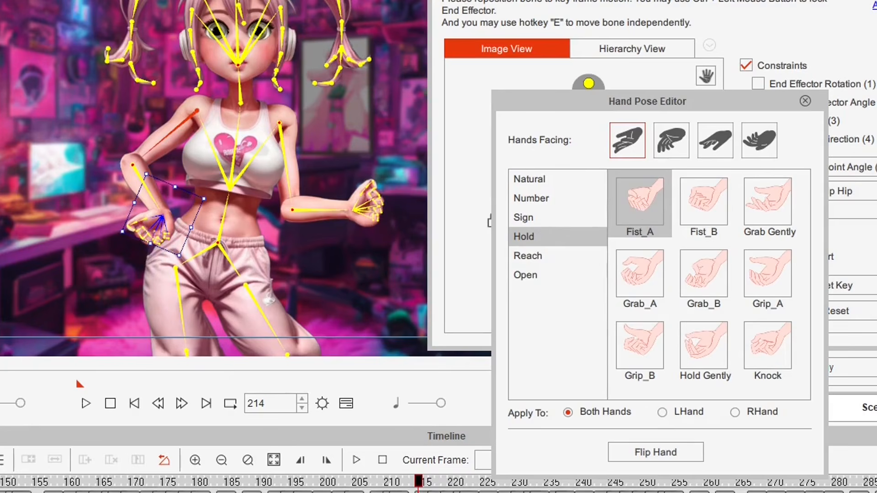
{"action": "key", "text": "ctrl+z"}
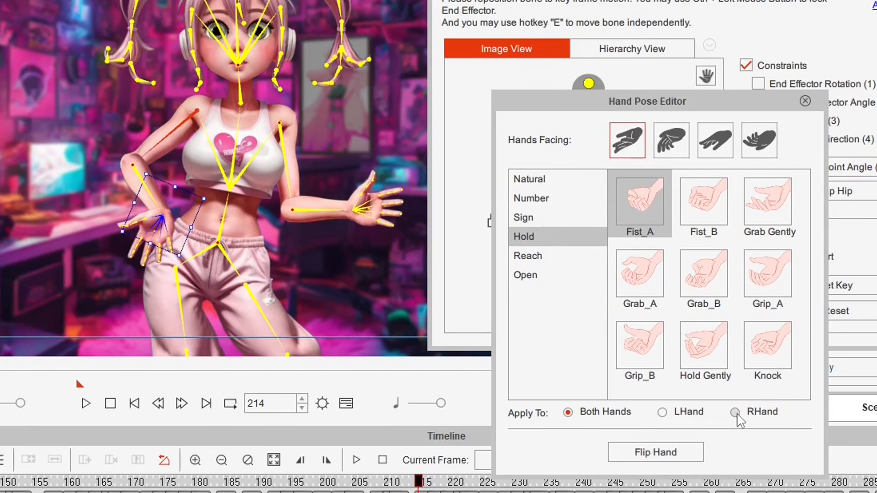
{"action": "left_click", "coordinate": [640, 197]}
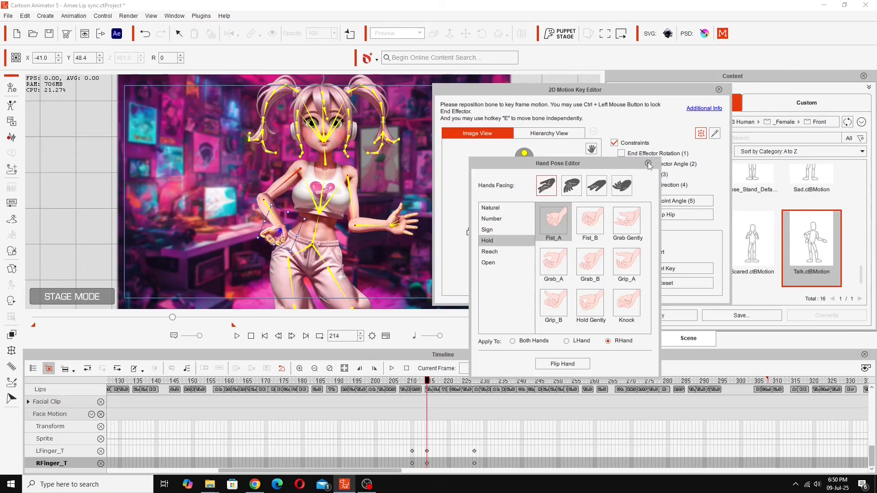
{"action": "left_click", "coordinate": [805, 101]}
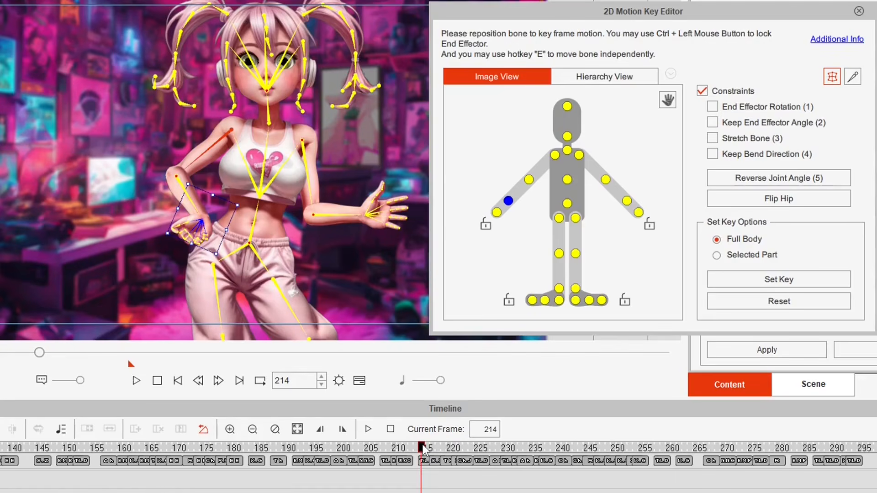
- Scrub between frames 210, 214 and 227 to review the hand and finger keys
{"action": "left_click_drag", "start_coordinate": [420, 446], "coordinate": [426, 482]}
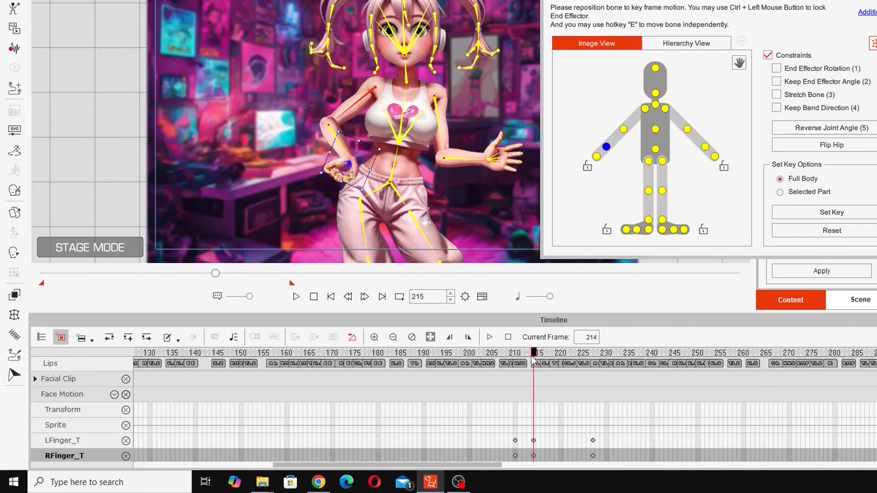
{"action": "left_click", "coordinate": [414, 389]}
{"action": "left_click", "coordinate": [515, 365]}
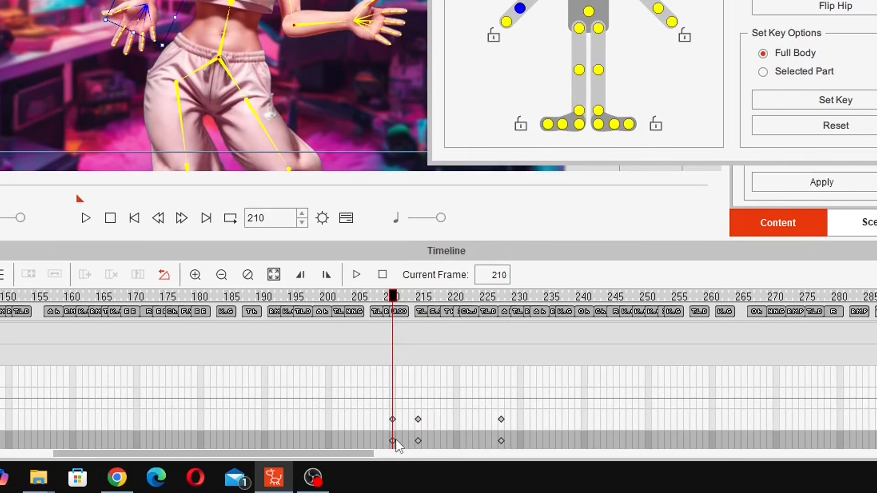
{"action": "left_click_drag", "start_coordinate": [400, 300], "coordinate": [502, 310]}
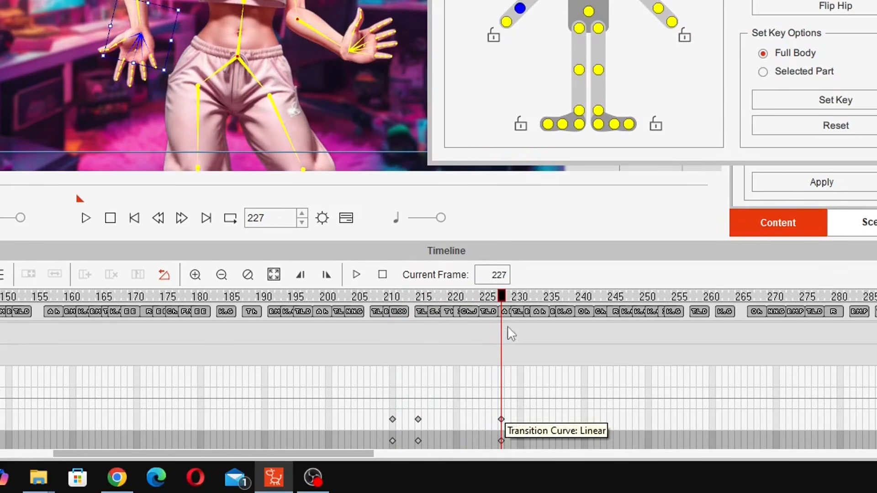
{"action": "left_click_drag", "start_coordinate": [503, 292], "coordinate": [416, 313]}
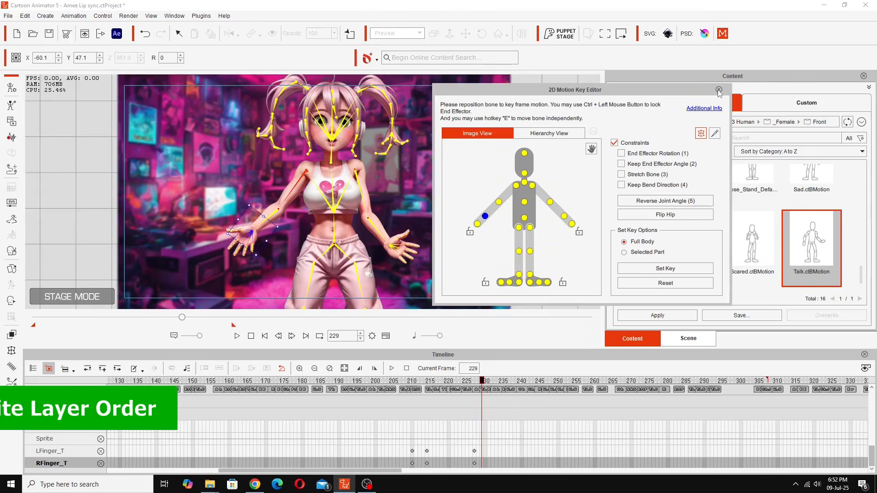
- Return the playhead to frame 214, open the Layer Editor and move the RHand sprite behind the hips
{"action": "left_click_drag", "start_coordinate": [482, 381], "coordinate": [422, 405]}
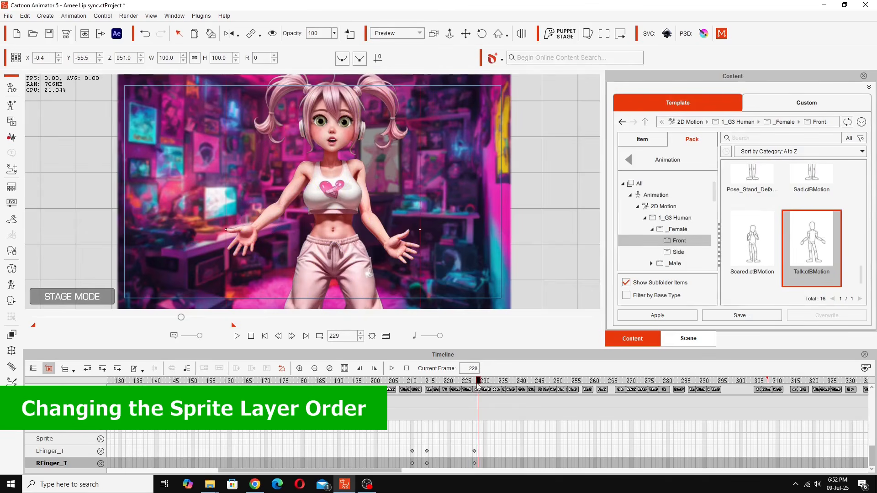
{"action": "left_click_drag", "start_coordinate": [632, 488], "coordinate": [640, 489]}
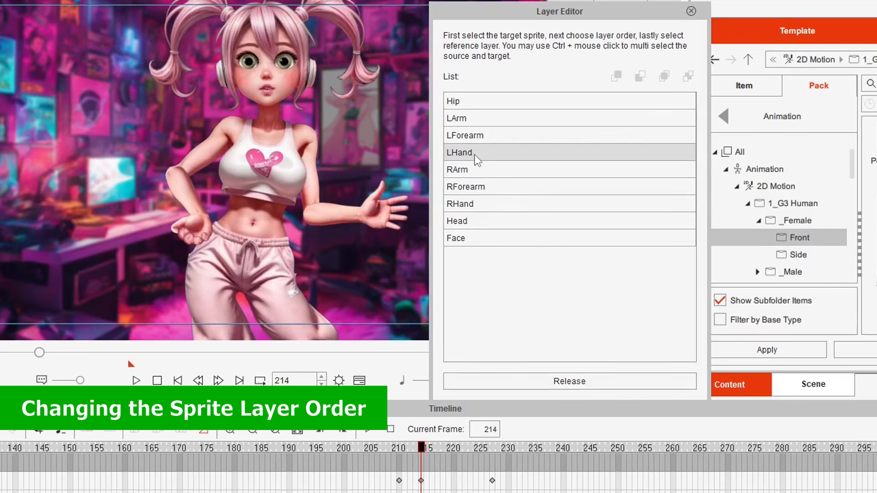
{"action": "left_click", "coordinate": [465, 153]}
{"action": "left_click", "coordinate": [462, 167]}
{"action": "left_click", "coordinate": [462, 206]}
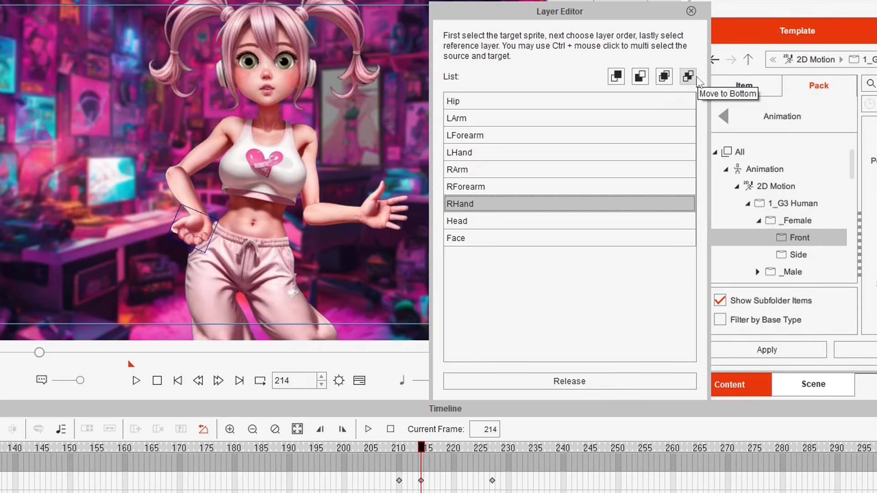
{"action": "left_click", "coordinate": [639, 79]}
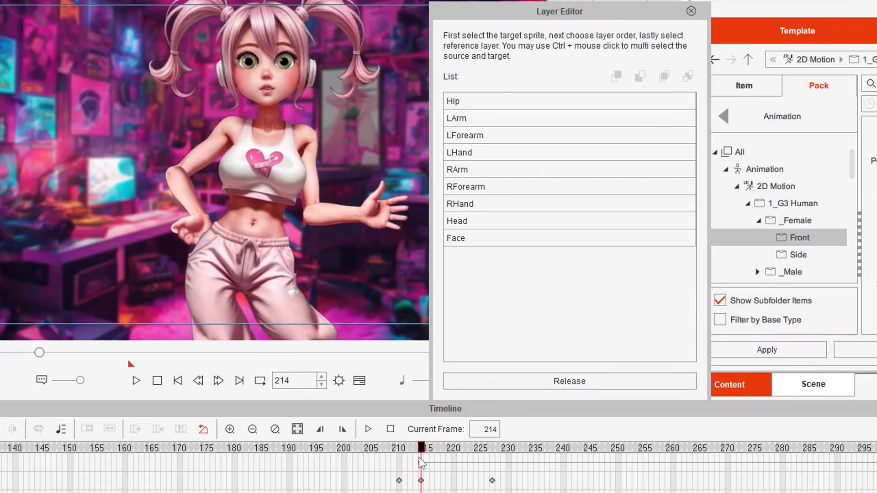
- Release the sprite layer order at frame 219 and scrub through the following frames to check the motion
{"action": "left_click_drag", "start_coordinate": [419, 458], "coordinate": [450, 462]}
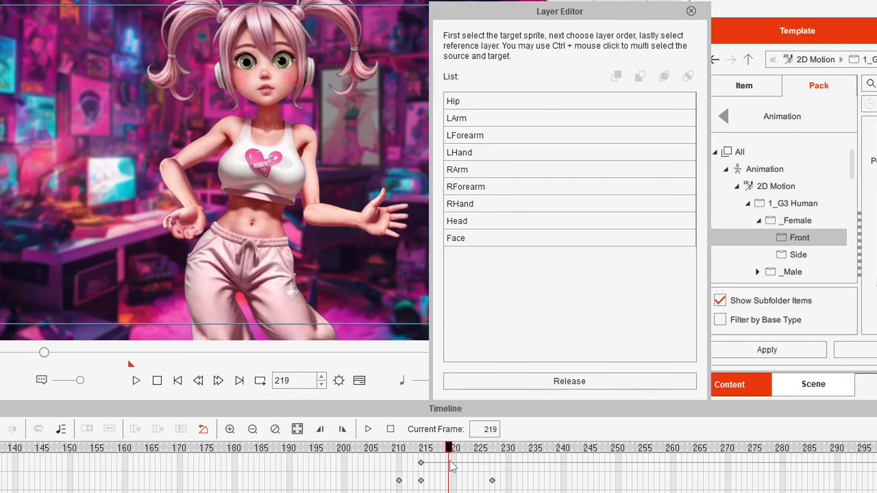
{"action": "left_click", "coordinate": [574, 383]}
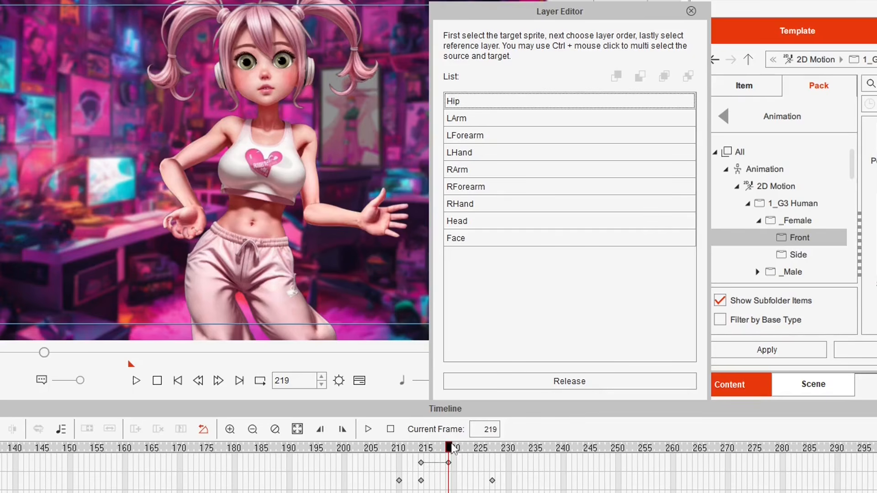
{"action": "left_click_drag", "start_coordinate": [452, 452], "coordinate": [670, 492]}
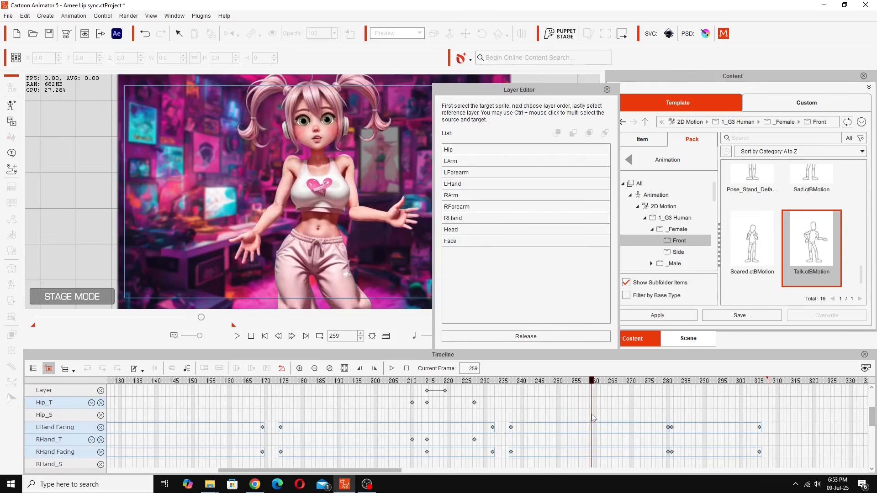
{"action": "left_click_drag", "start_coordinate": [593, 418], "coordinate": [598, 419]}
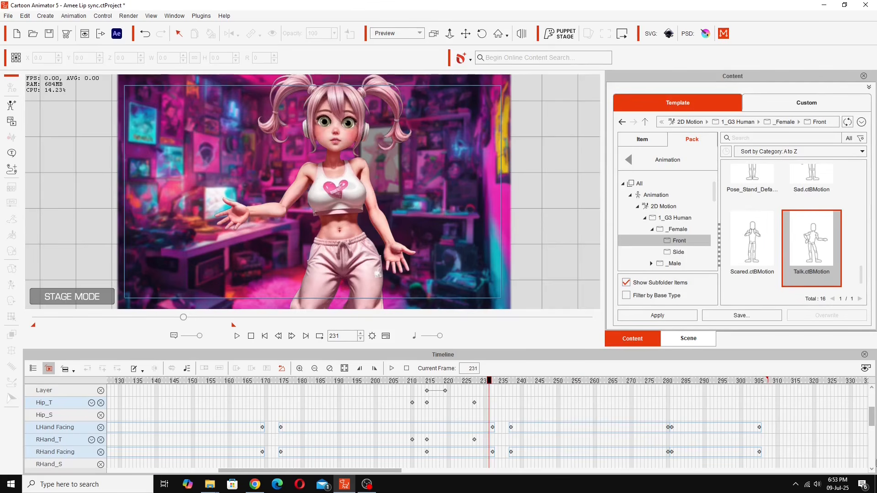
{"action": "left_click_drag", "start_coordinate": [872, 424], "coordinate": [873, 396]}
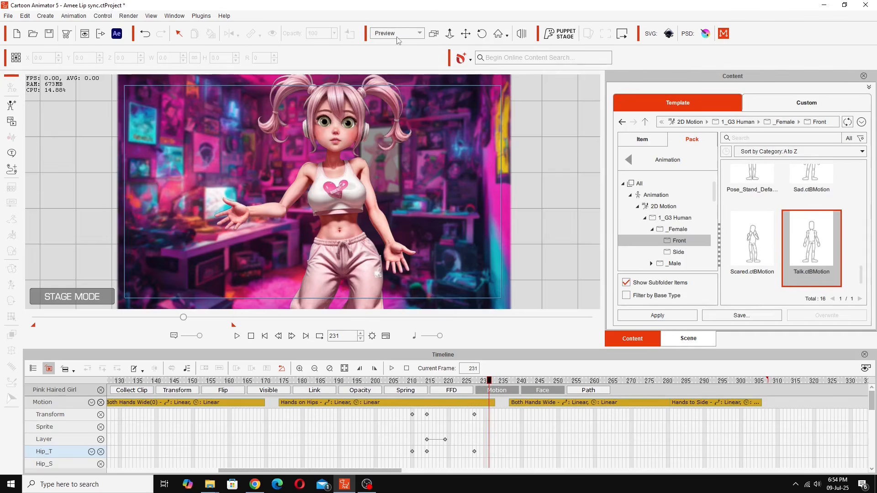
- Switch the viewing mode from Preview to Camera and play the whole animation from frame 0
{"action": "left_click", "coordinate": [397, 37]}
{"action": "left_click", "coordinate": [388, 43]}
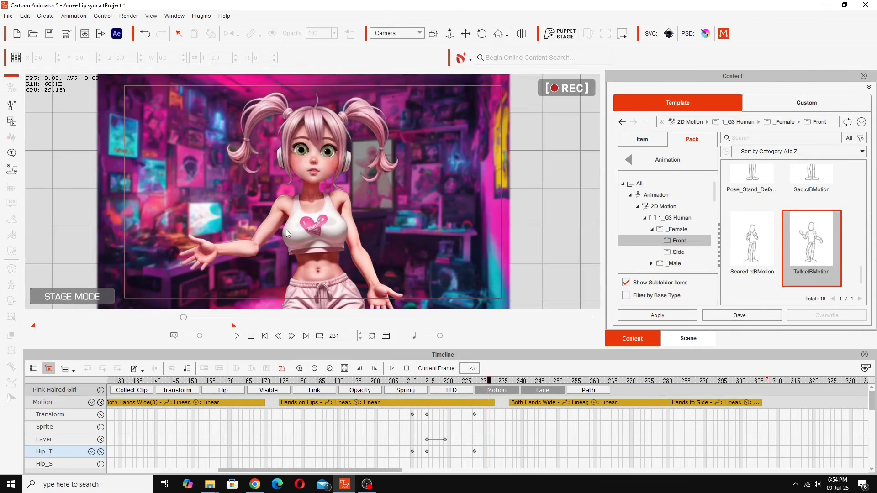
{"action": "left_click", "coordinate": [251, 337]}
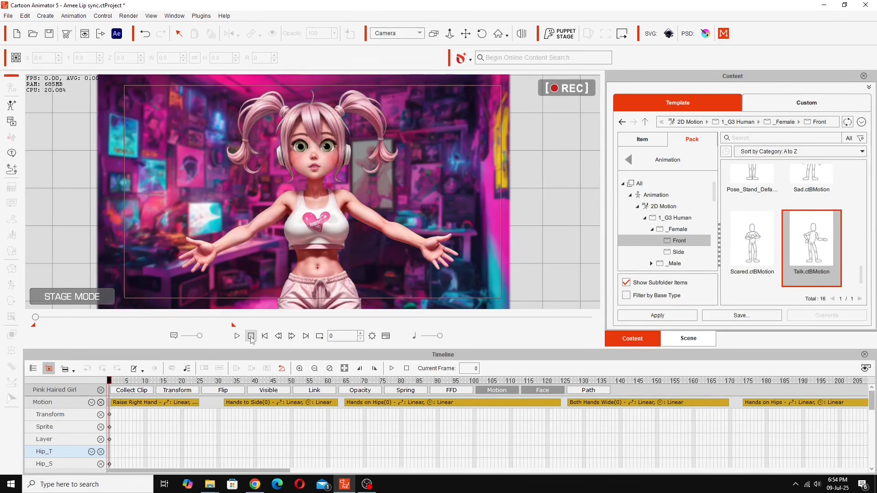
{"action": "left_click", "coordinate": [237, 336]}
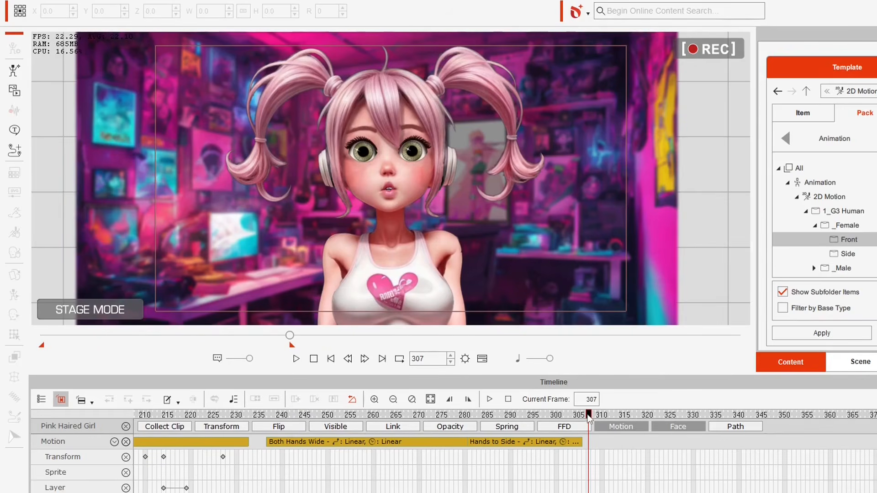
- Scrub back through the gesture clips from frame 307 past frames 294, 214 and 30 to frame 1
{"action": "left_click_drag", "start_coordinate": [588, 415], "coordinate": [529, 415]}
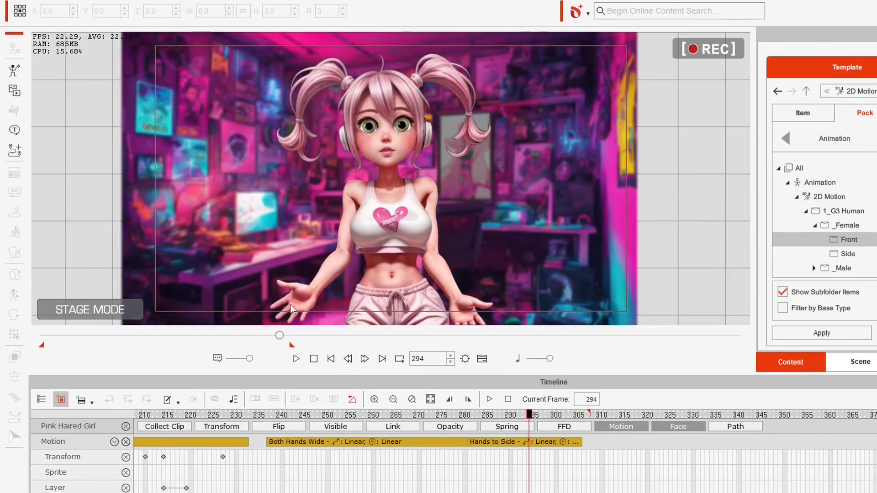
{"action": "left_click_drag", "start_coordinate": [530, 417], "coordinate": [167, 408]}
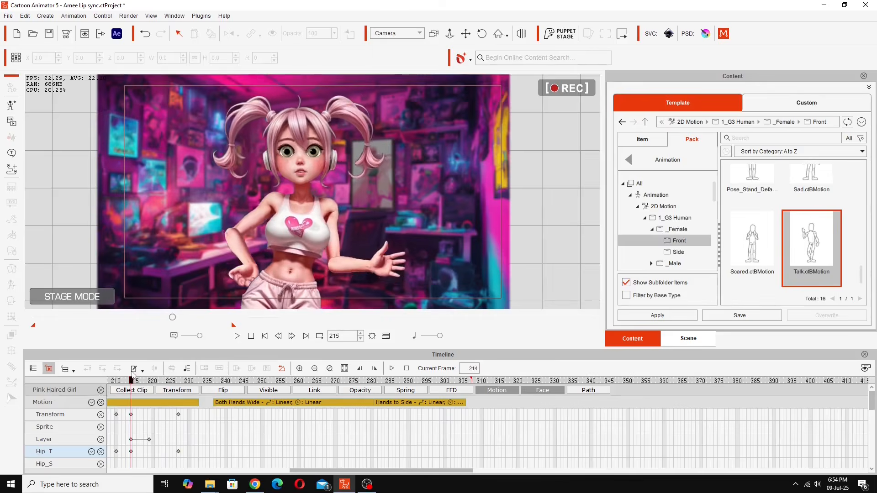
{"action": "left_click_drag", "start_coordinate": [133, 376], "coordinate": [131, 376]}
{"action": "left_click_drag", "start_coordinate": [406, 472], "coordinate": [221, 472]}
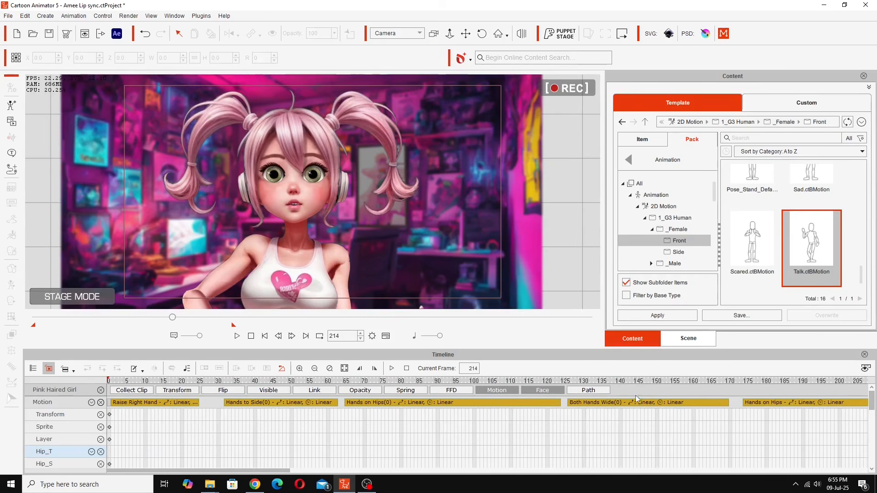
{"action": "left_click_drag", "start_coordinate": [644, 381], "coordinate": [434, 367]}
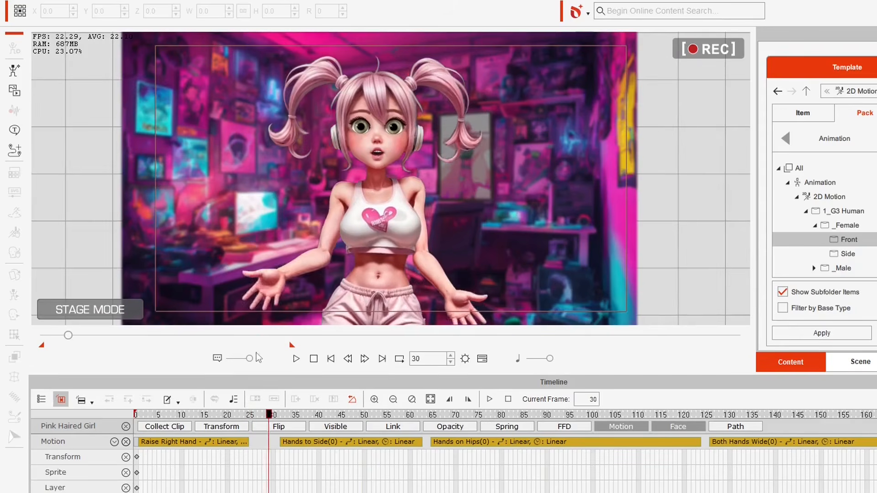
{"action": "left_click_drag", "start_coordinate": [256, 352], "coordinate": [142, 366]}
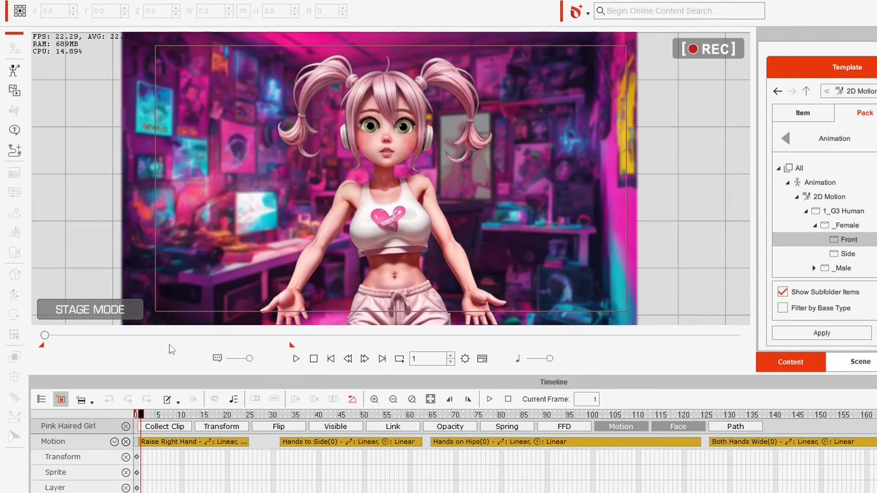
- Select the Pink Haired Girl at frame 1 and open the Hand Pose Editor from the 2D Motion Key Editor
{"action": "left_click", "coordinate": [204, 313]}
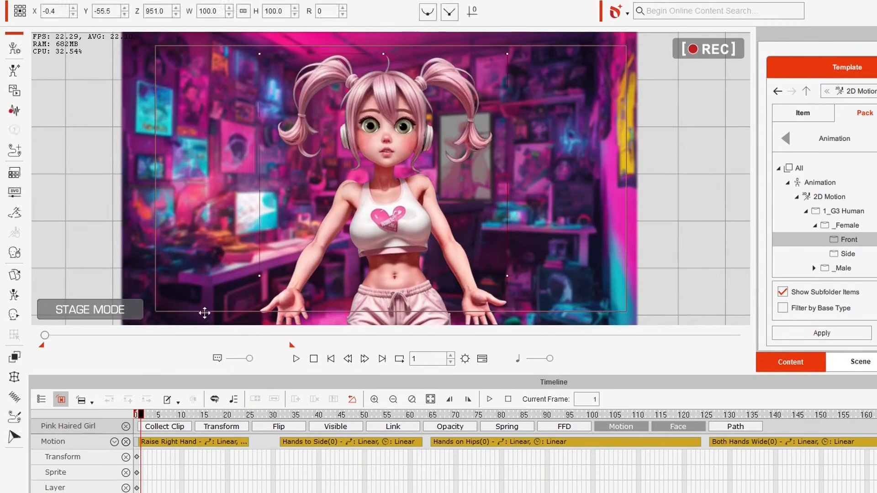
{"action": "left_click", "coordinate": [15, 295]}
{"action": "left_click", "coordinate": [740, 125]}
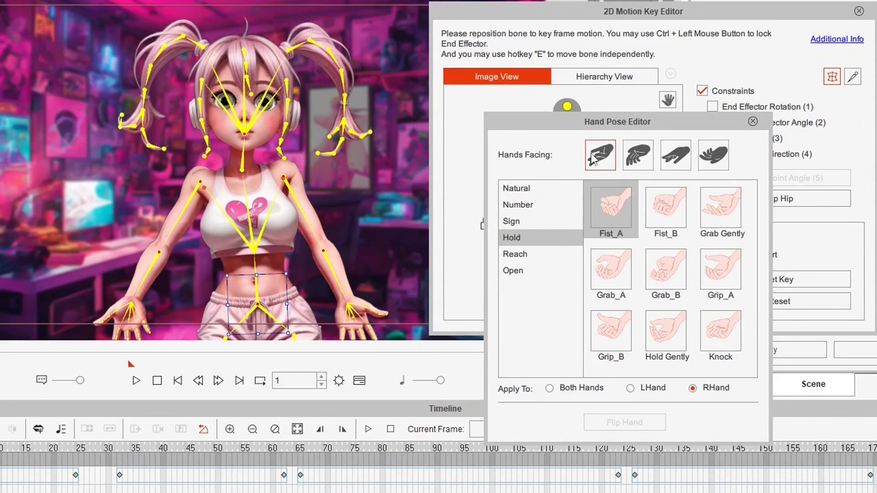
- Apply the Caress pose from the Natural category to both hands at frame 1
{"action": "left_click", "coordinate": [555, 270]}
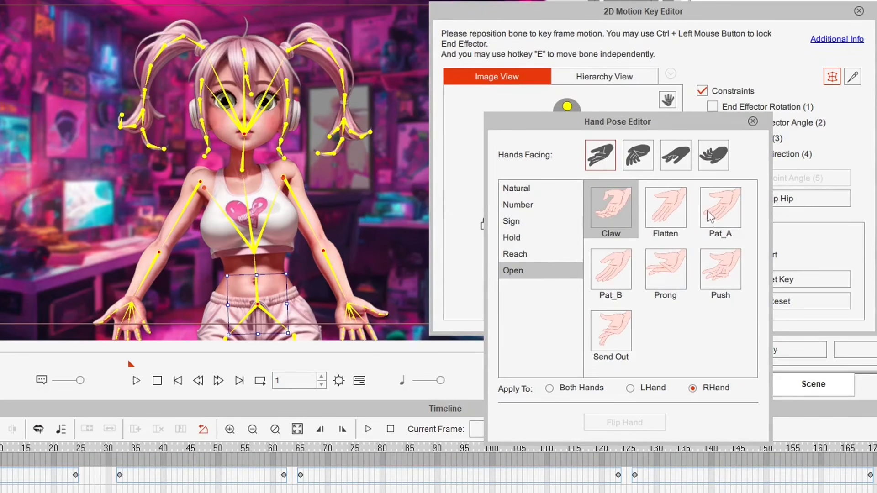
{"action": "left_click", "coordinate": [544, 189]}
{"action": "left_click", "coordinate": [616, 212]}
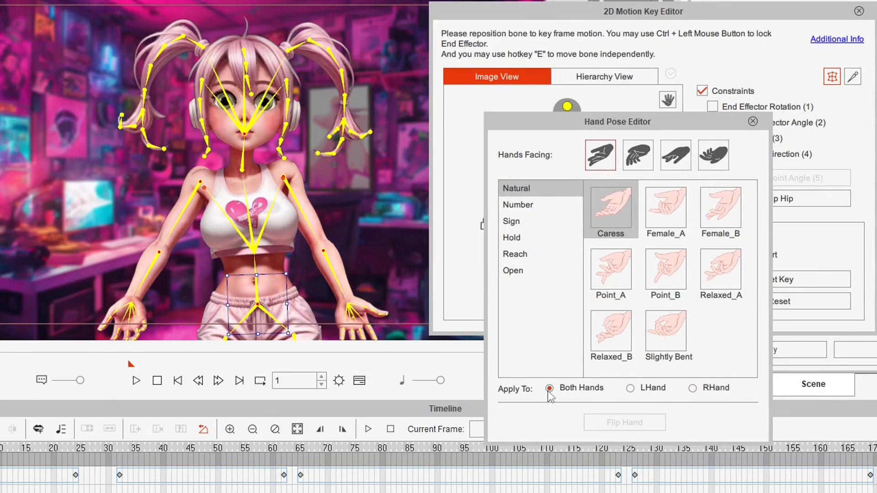
{"action": "left_click", "coordinate": [616, 204]}
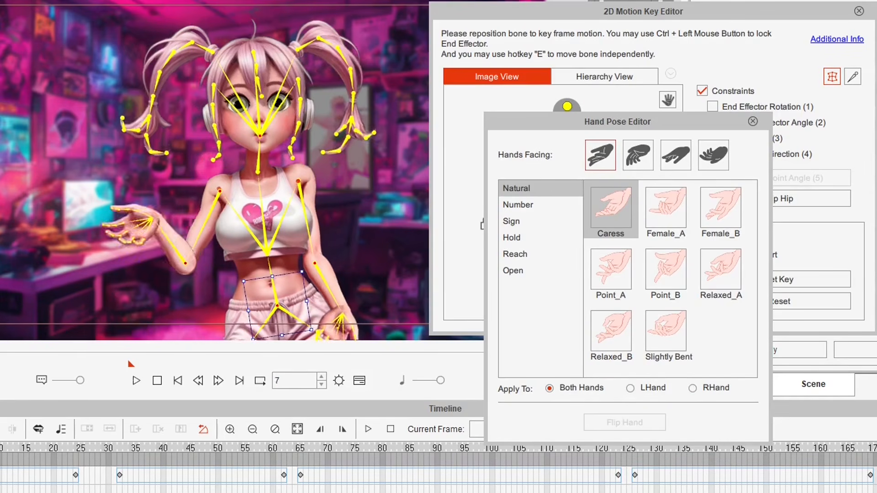
- Scrub through the gesture clips to frame 165 and back to frame 17 to check the hand pose
{"action": "key", "text": "comma"}
{"action": "key", "text": "comma"}
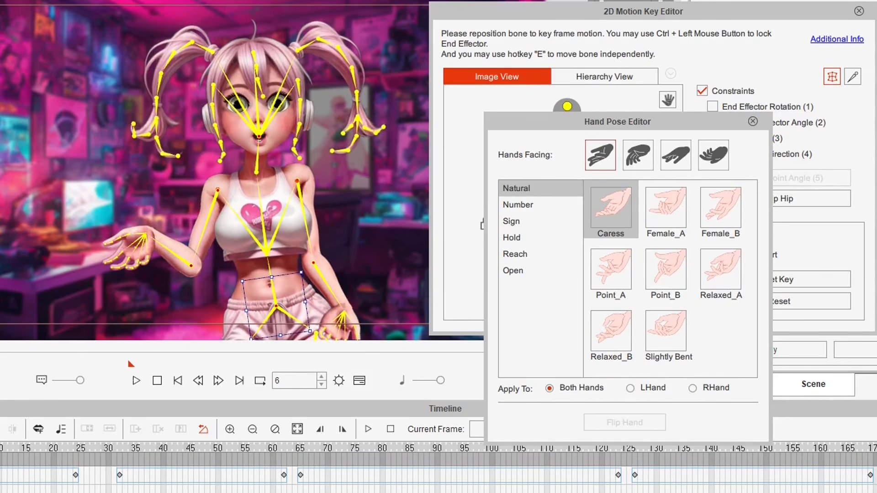
{"action": "left_click_drag", "start_coordinate": [0, 459], "coordinate": [853, 459]}
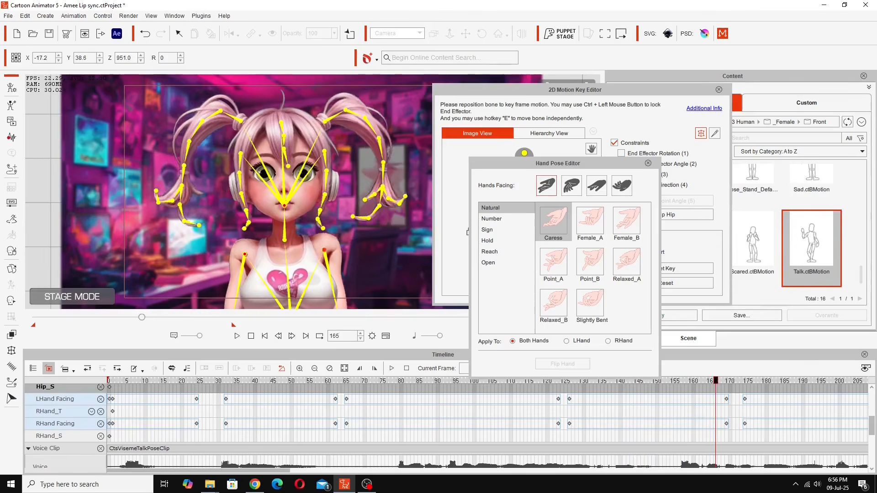
{"action": "left_click_drag", "start_coordinate": [715, 491], "coordinate": [171, 484]}
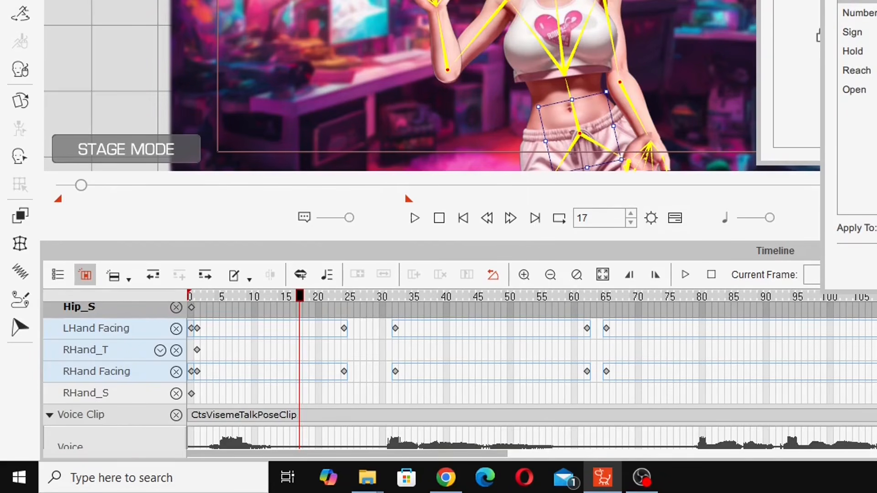
{"action": "scroll", "coordinate": [192, 446], "scroll_direction": "up", "scroll_amount": 1}
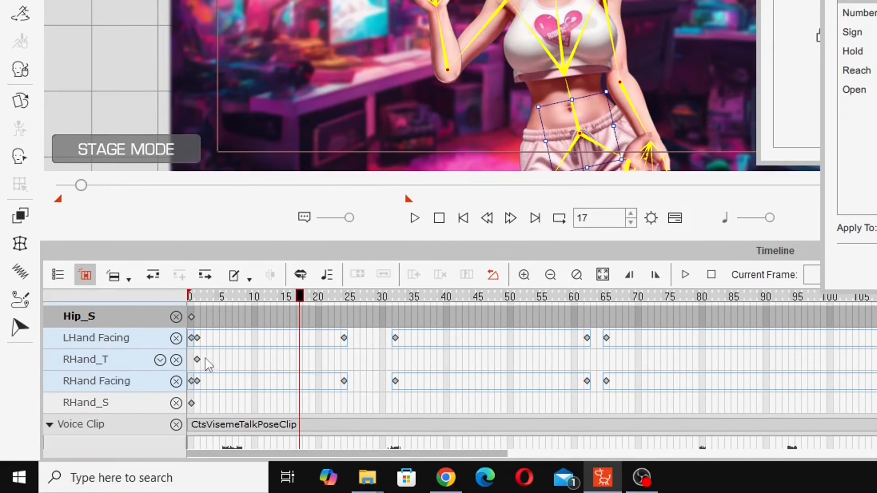
- Move the playhead to frame 10 and apply the Point pose from the Sign category to the right hand only
{"action": "left_click_drag", "start_coordinate": [219, 295], "coordinate": [255, 307]}
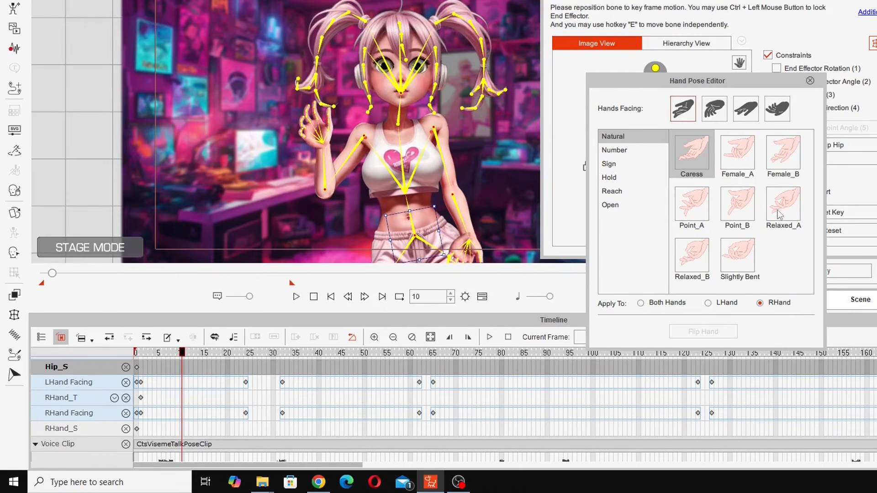
{"action": "left_click", "coordinate": [610, 165]}
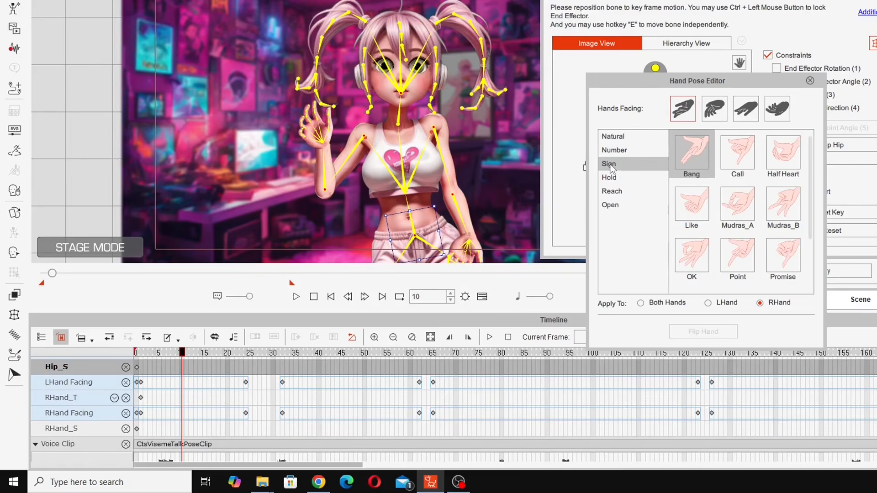
{"action": "left_click", "coordinate": [743, 254]}
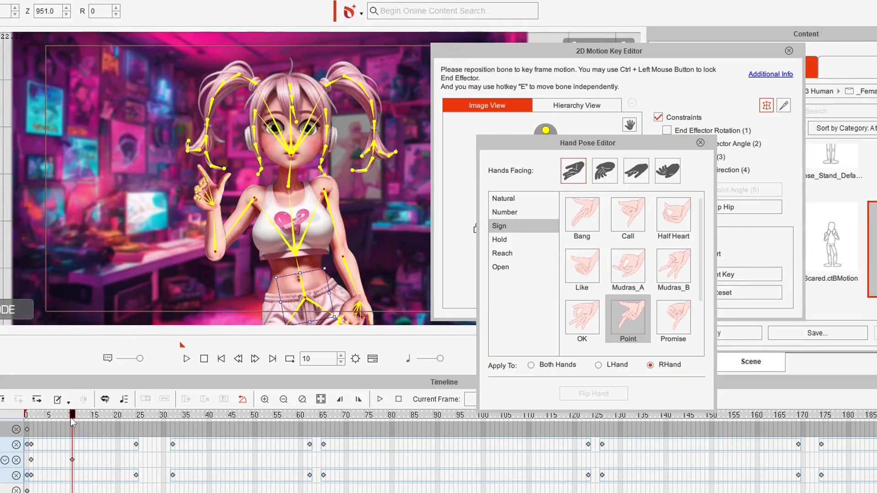
- Check the motion around the pointing pose and apply the Natural Caress pose to the right hand at frame 26
{"action": "left_click_drag", "start_coordinate": [72, 422], "coordinate": [26, 423]}
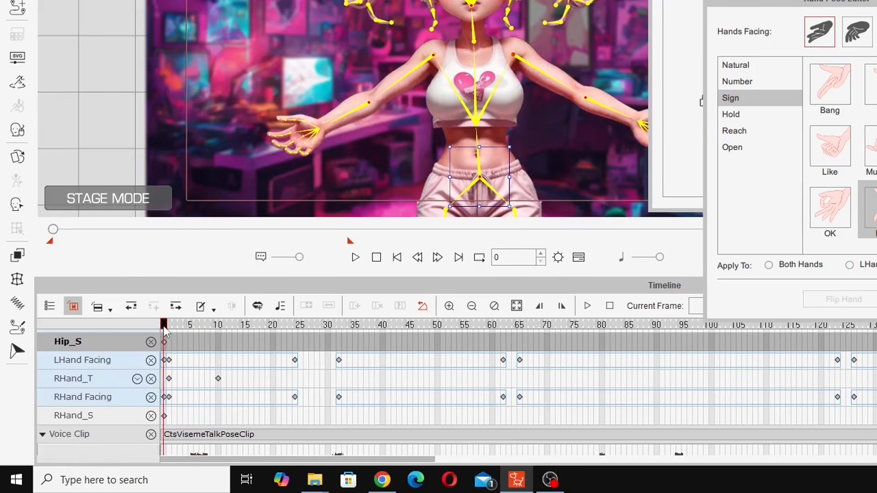
{"action": "left_click_drag", "start_coordinate": [164, 329], "coordinate": [236, 308]}
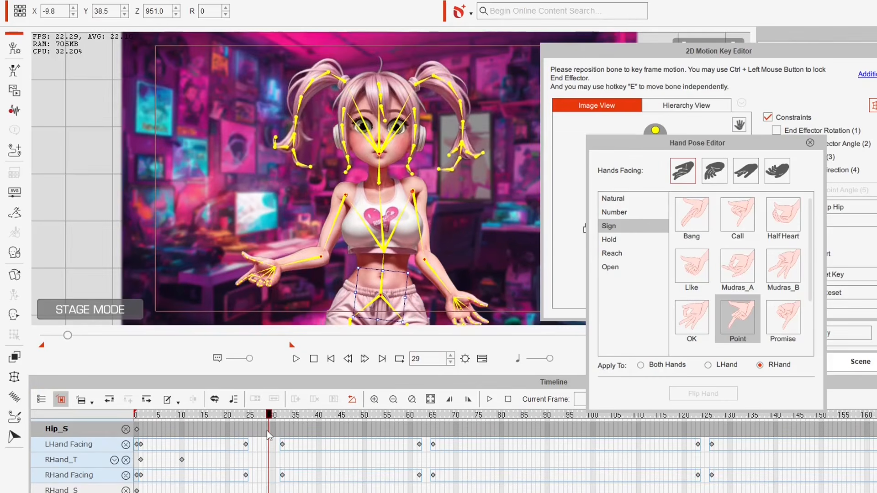
{"action": "mouse_move", "coordinate": [267, 431]}
{"action": "left_mouse_down"}
{"action": "mouse_move", "coordinate": [246, 433]}
{"action": "mouse_move", "coordinate": [254, 434]}
{"action": "left_mouse_up"}
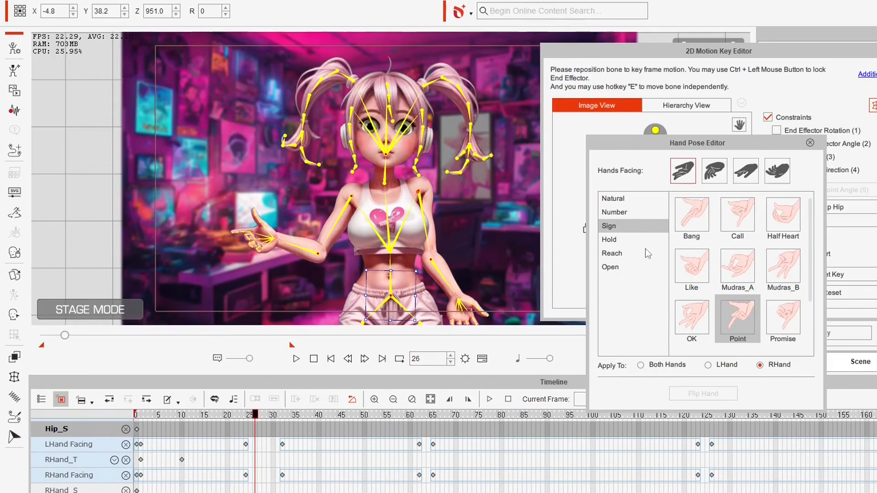
{"action": "left_click", "coordinate": [646, 200]}
{"action": "left_click", "coordinate": [696, 212]}
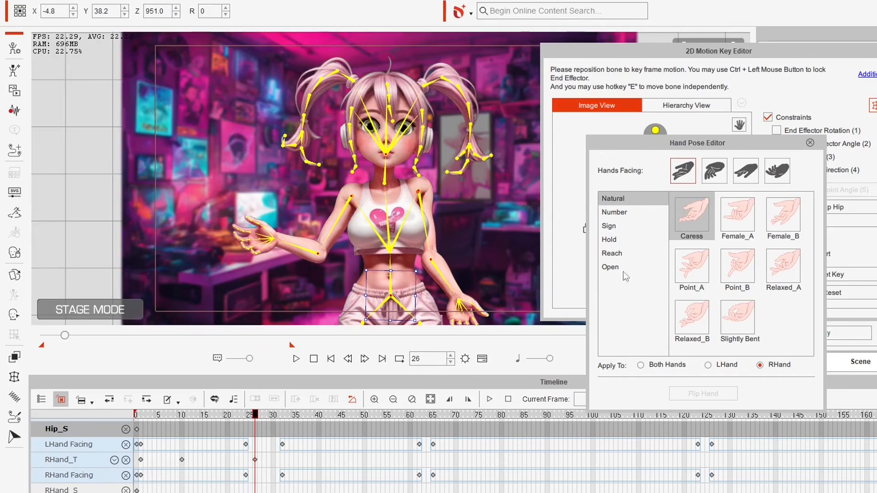
- Set the transition curve of the RHand_T key at frame 26 to Gain momentum and Damp and scrub through the motion
{"action": "left_click_drag", "start_coordinate": [254, 432], "coordinate": [223, 430]}
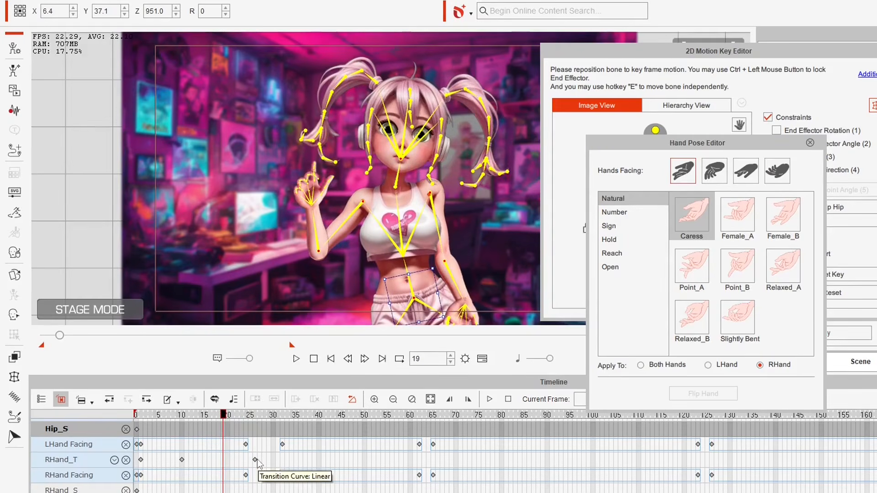
{"action": "left_click", "coordinate": [255, 460]}
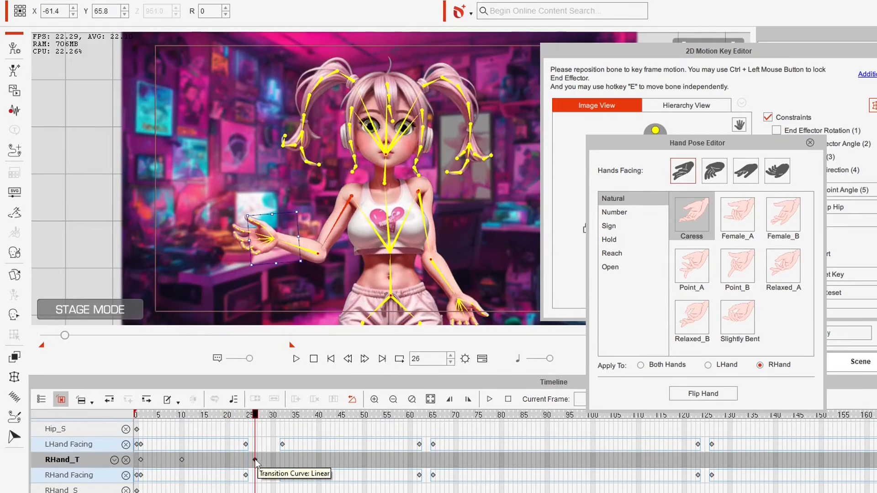
{"action": "right_click", "coordinate": [256, 460]}
{"action": "left_click", "coordinate": [303, 431]}
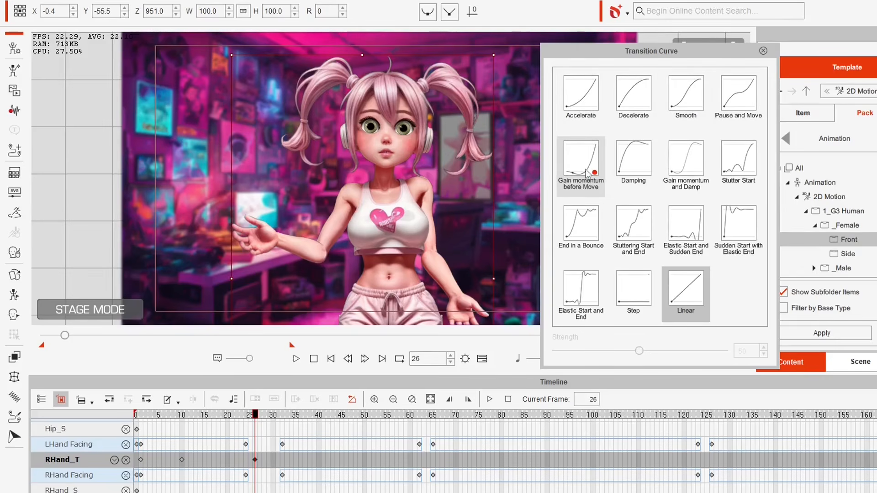
{"action": "left_click", "coordinate": [692, 158]}
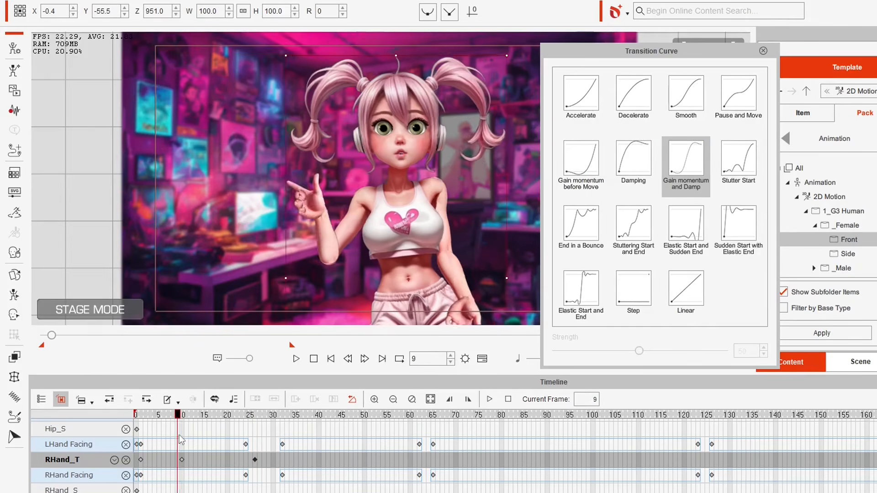
{"action": "left_click_drag", "start_coordinate": [181, 439], "coordinate": [281, 424]}
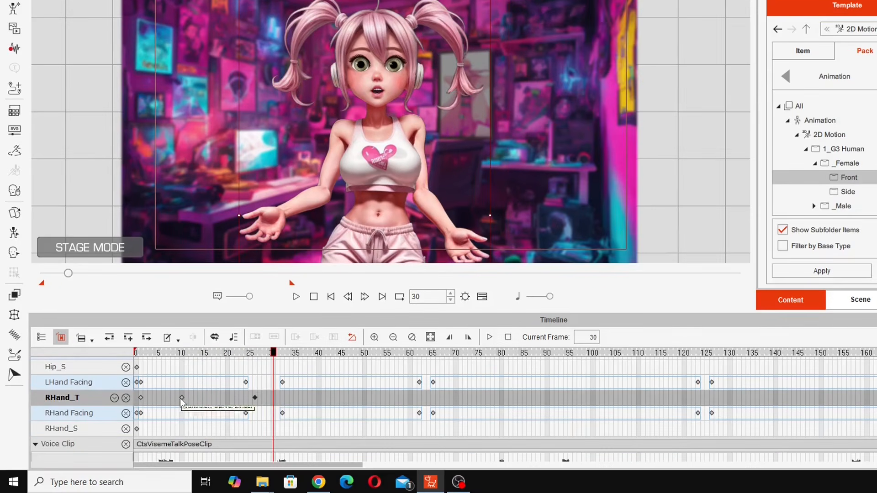
- Delete the RHand_T transform keys at frames 10 and 26 and return the playhead to frame 1
{"action": "left_click_drag", "start_coordinate": [178, 395], "coordinate": [262, 408]}
{"action": "key", "text": "Delete"}
{"action": "left_click_drag", "start_coordinate": [263, 357], "coordinate": [141, 356]}
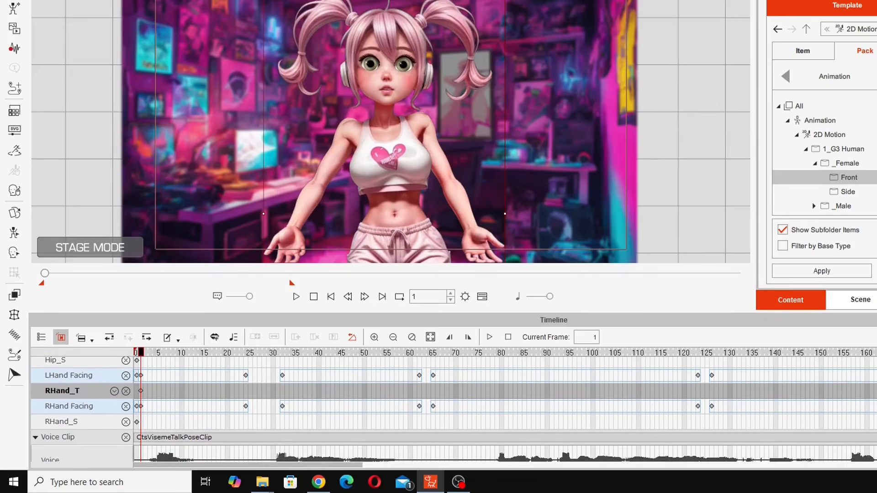
- Check the right hand at frame 15 and delete the RFinger_T keys at frames 10 and 26
{"action": "scroll", "coordinate": [454, 409], "scroll_direction": "up", "scroll_amount": 1}
{"action": "scroll", "coordinate": [454, 410], "scroll_direction": "down", "scroll_amount": 1}
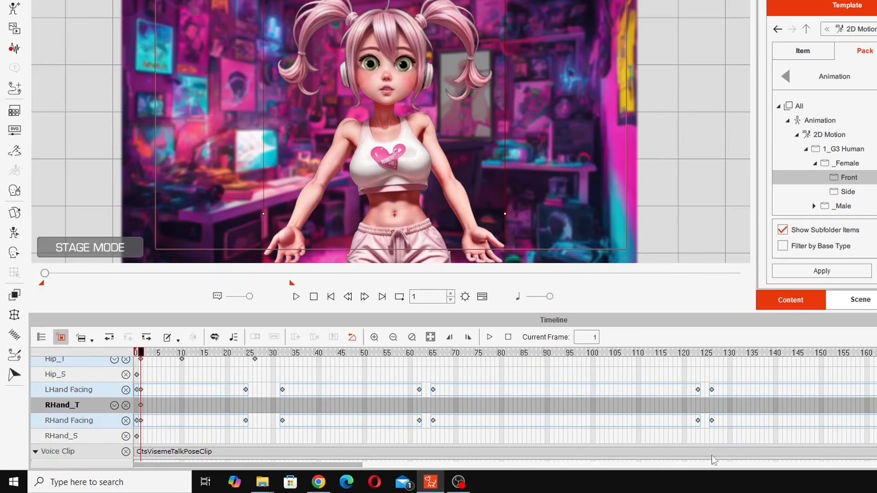
{"action": "left_click_drag", "start_coordinate": [142, 354], "coordinate": [205, 361]}
{"action": "scroll", "coordinate": [204, 388], "scroll_direction": "up", "scroll_amount": 3}
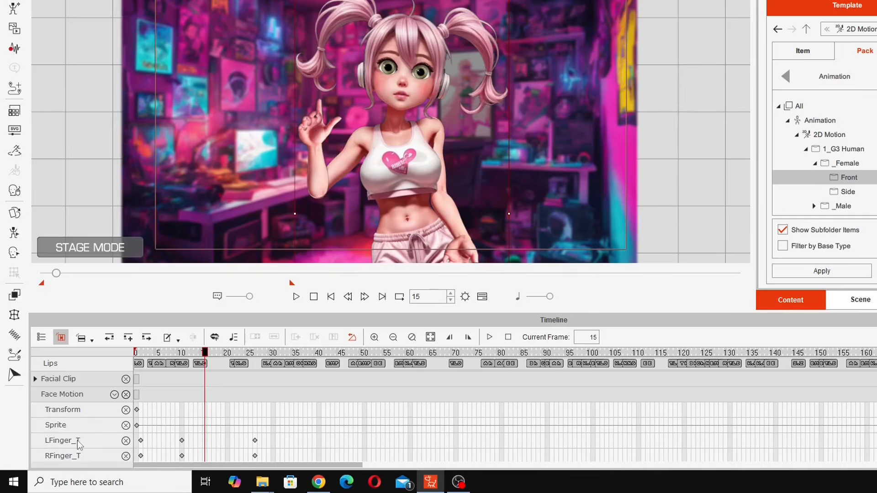
{"action": "left_click", "coordinate": [182, 456]}
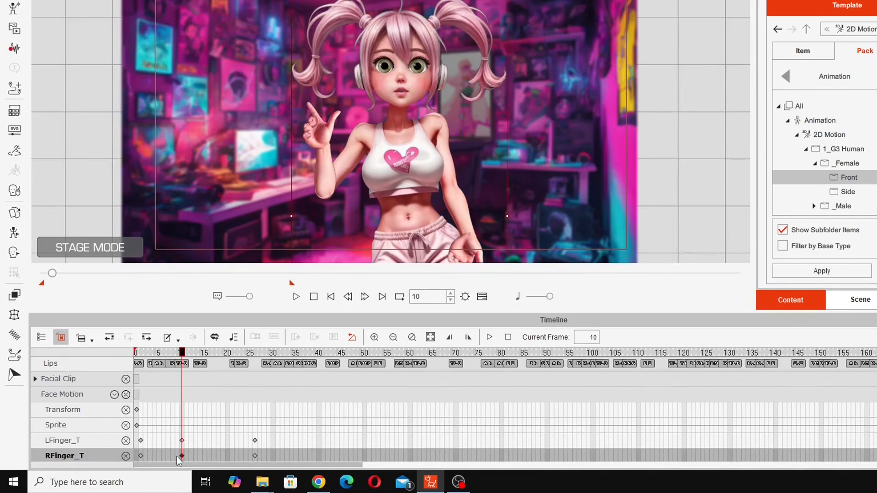
{"action": "key", "text": "Delete"}
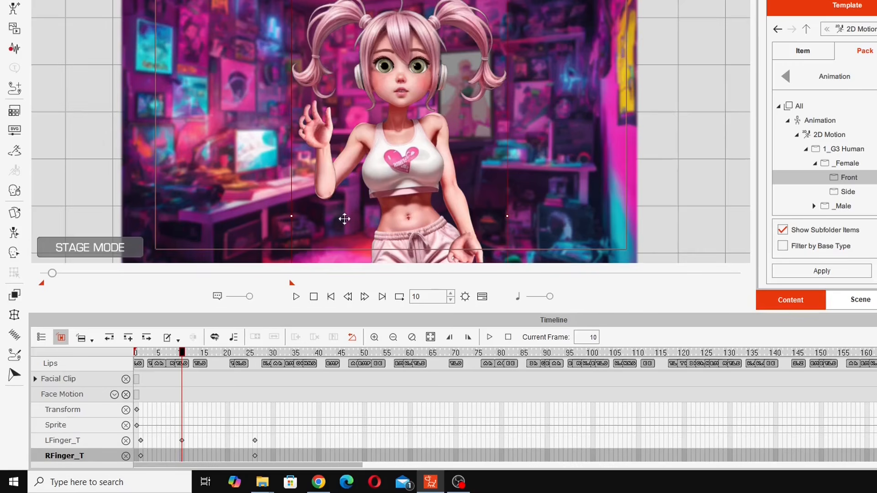
{"action": "left_click", "coordinate": [256, 455]}
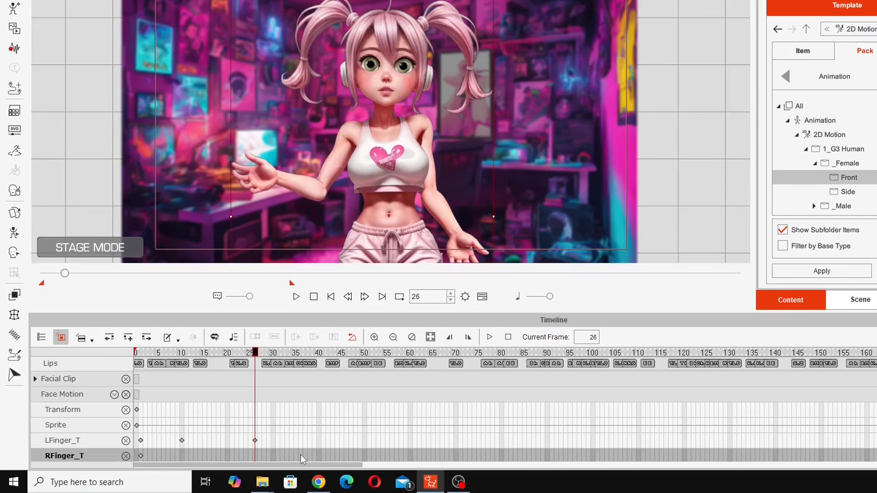
{"action": "left_click", "coordinate": [254, 440]}
{"action": "left_click_drag", "start_coordinate": [255, 441], "coordinate": [182, 440]}
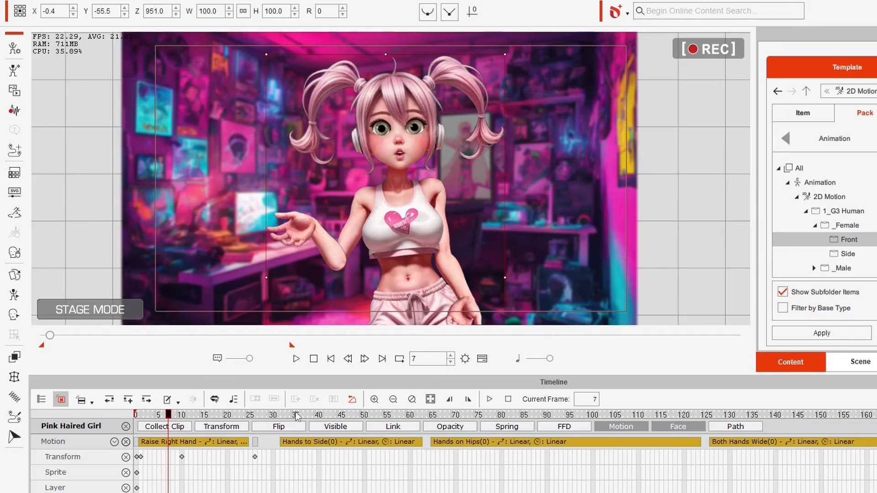
- Move the playhead to frame 34, browse the front-facing female motion templates and scrub on to frame 47
{"action": "left_click", "coordinate": [291, 414]}
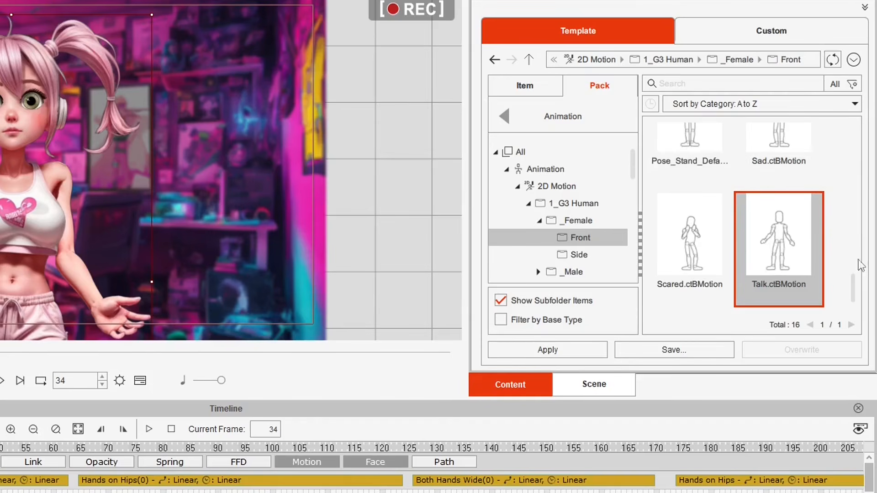
{"action": "left_click_drag", "start_coordinate": [862, 274], "coordinate": [858, 230]}
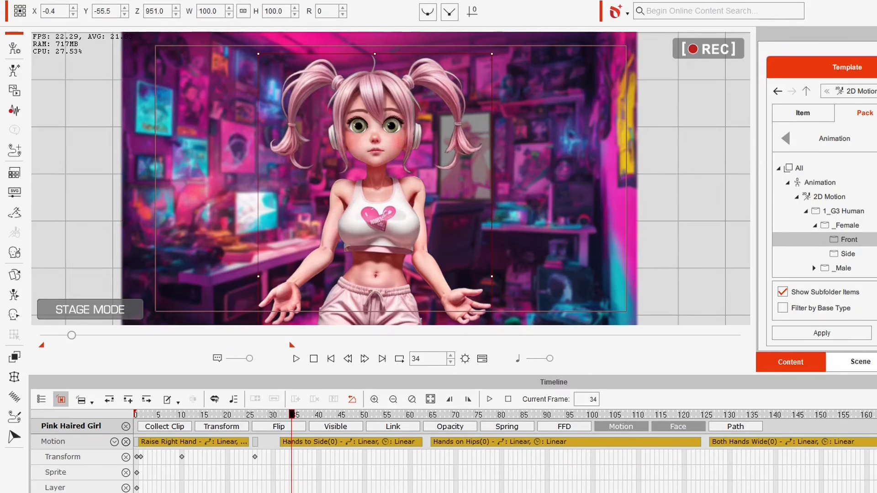
{"action": "left_click_drag", "start_coordinate": [291, 414], "coordinate": [351, 414]}
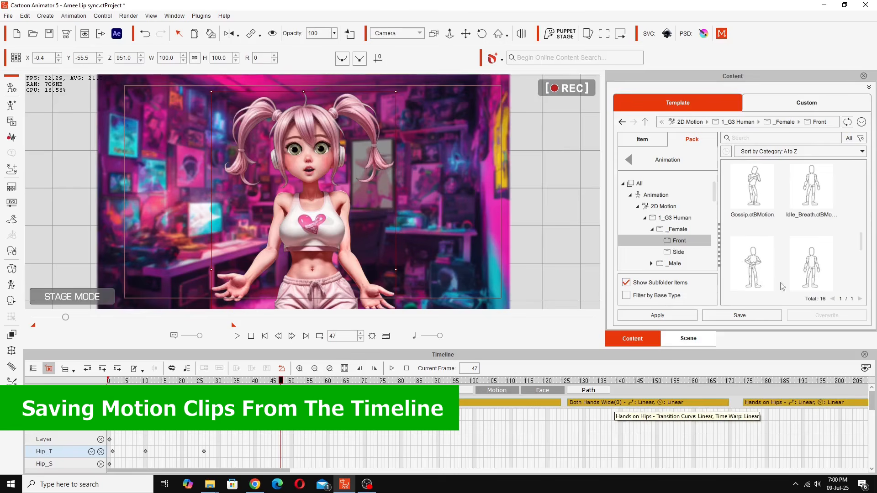
- Switch the content library to the custom items and browse to the 2D Motion folder under Animation
{"action": "left_click", "coordinate": [807, 104]}
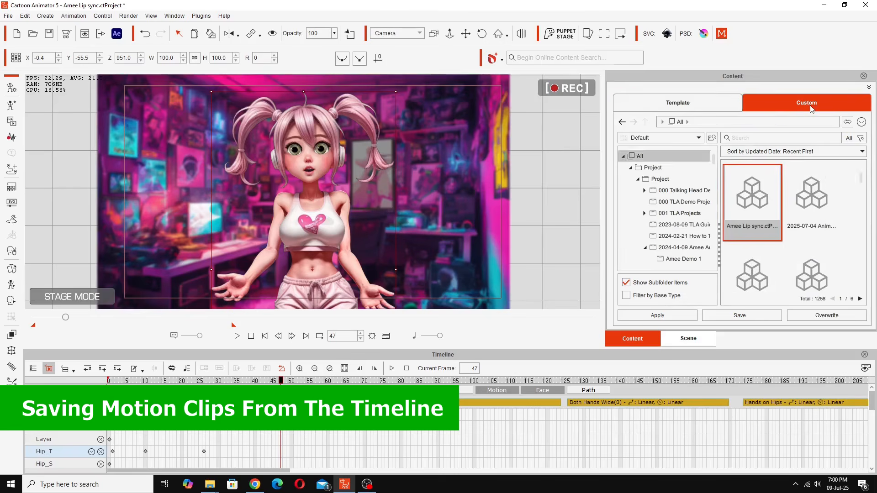
{"action": "left_click", "coordinate": [869, 87]}
{"action": "left_click", "coordinate": [744, 99]}
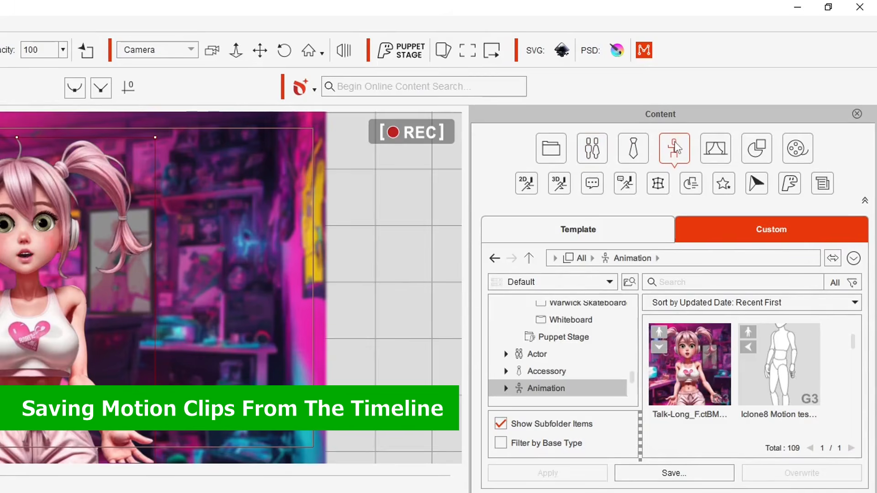
{"action": "left_click", "coordinate": [527, 185]}
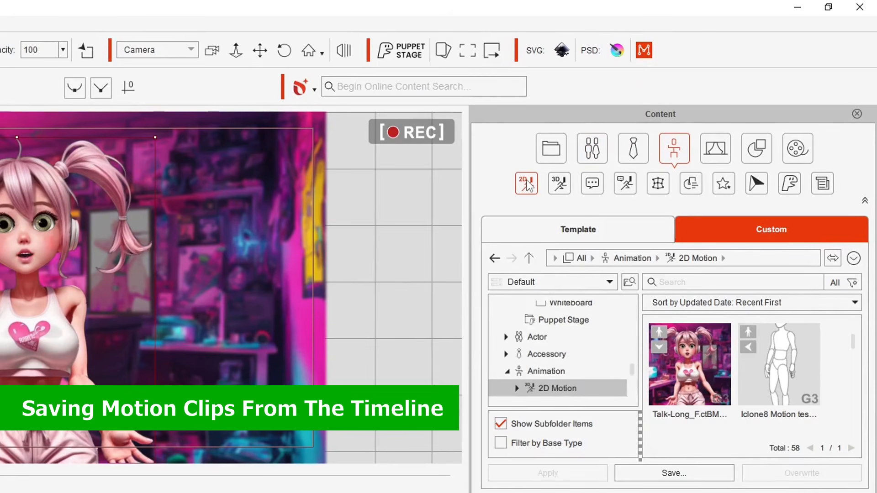
{"action": "scroll", "coordinate": [631, 371], "scroll_direction": "down", "scroll_amount": 2}
{"action": "left_click", "coordinate": [577, 327]}
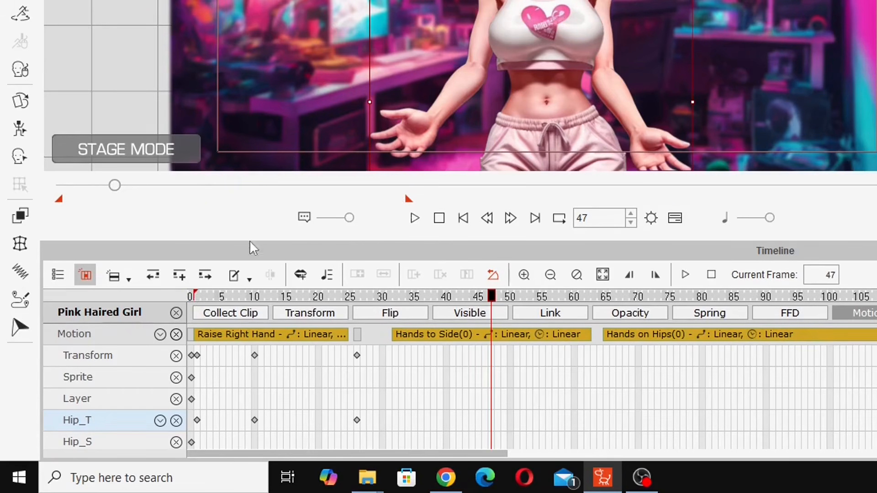
- Bracket the Hands to Side(0) clip with the range start marker at about frame 32 and the end marker at about frame 61
{"action": "left_click_drag", "start_coordinate": [195, 291], "coordinate": [400, 312]}
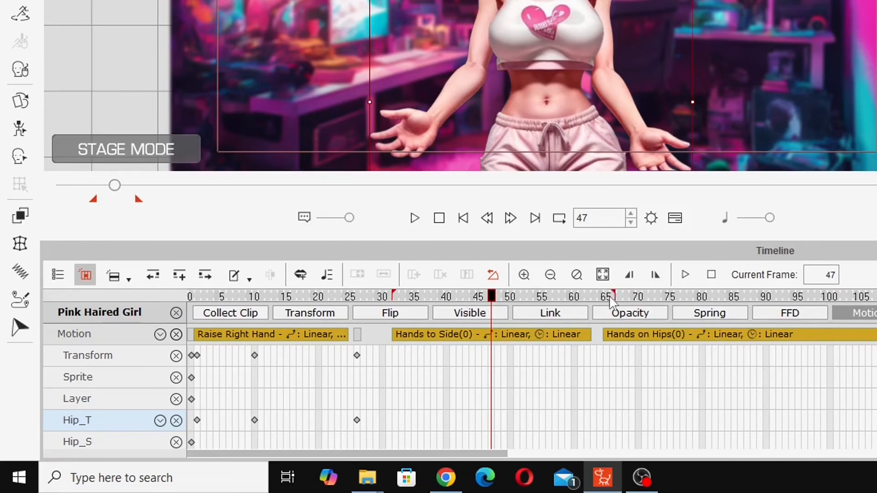
{"action": "left_click_drag", "start_coordinate": [611, 298], "coordinate": [580, 298]}
{"action": "left_click_drag", "start_coordinate": [434, 452], "coordinate": [505, 460]}
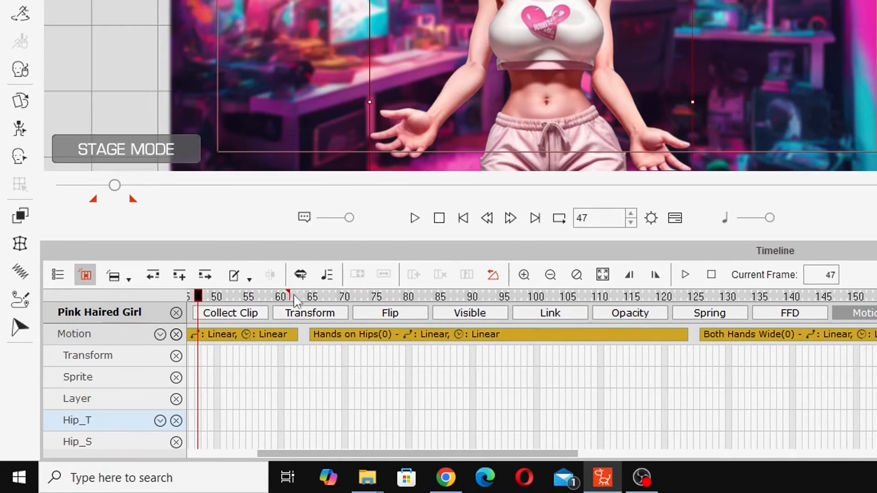
{"action": "left_click_drag", "start_coordinate": [293, 296], "coordinate": [415, 310]}
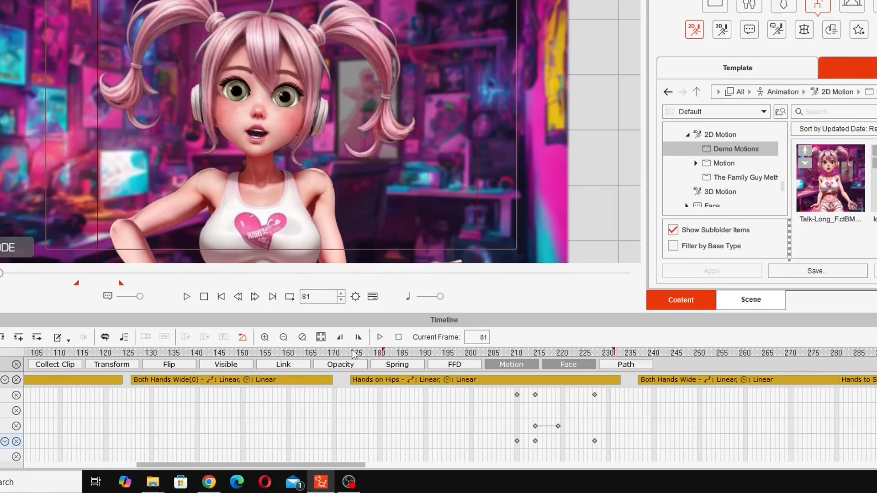
- Mark the timeline range around the Hands on Hips clip, starting at frame 174 and ending at frame 232
{"action": "left_click", "coordinate": [353, 354]}
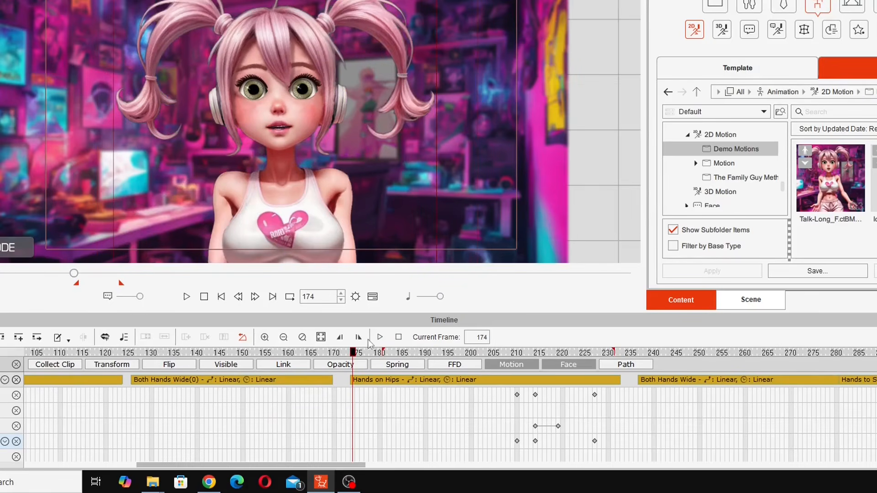
{"action": "left_click", "coordinate": [339, 338]}
{"action": "left_click", "coordinate": [618, 354]}
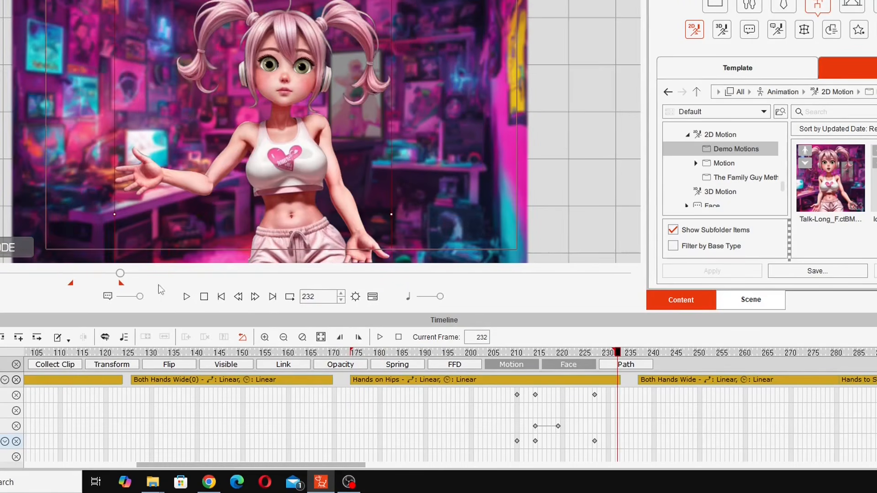
{"action": "left_click", "coordinate": [359, 337]}
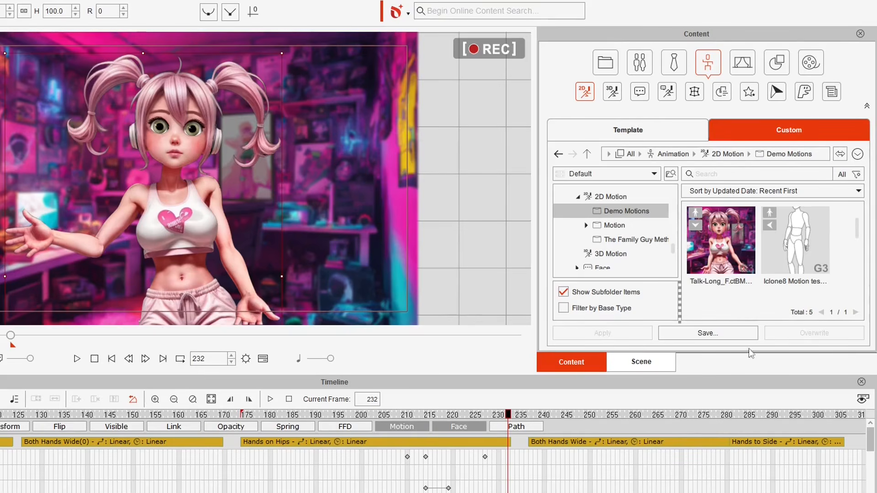
- Save the marked range as a custom 2D motion named Hand on Hip in the Demo Motions folder
{"action": "left_click", "coordinate": [705, 333]}
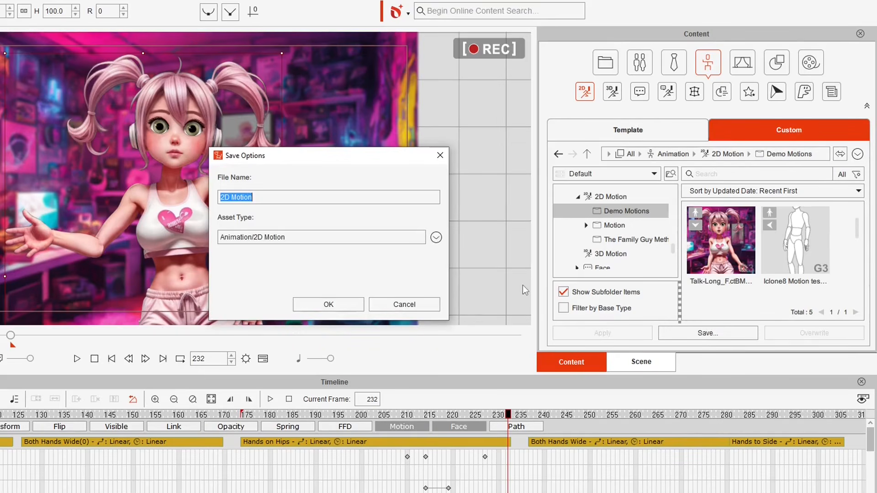
{"action": "type", "text": "Hands on Hip"}
{"action": "key", "text": "Return"}
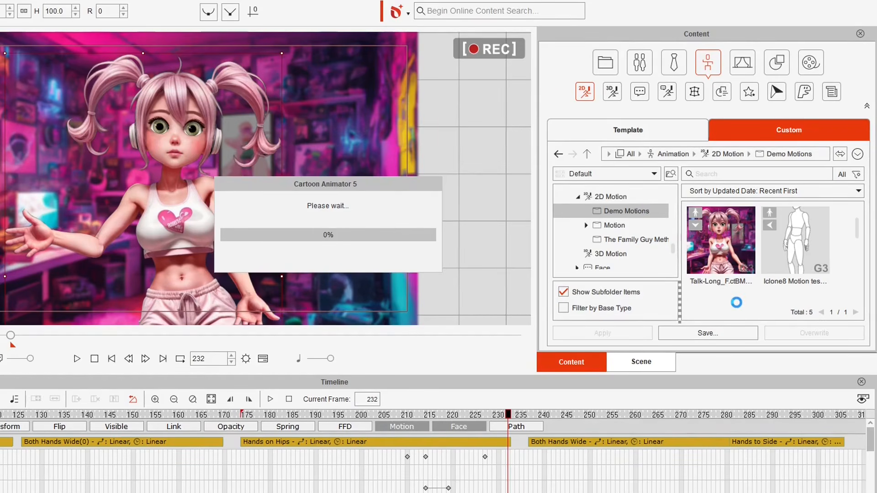
{"action": "key", "text": "Return"}
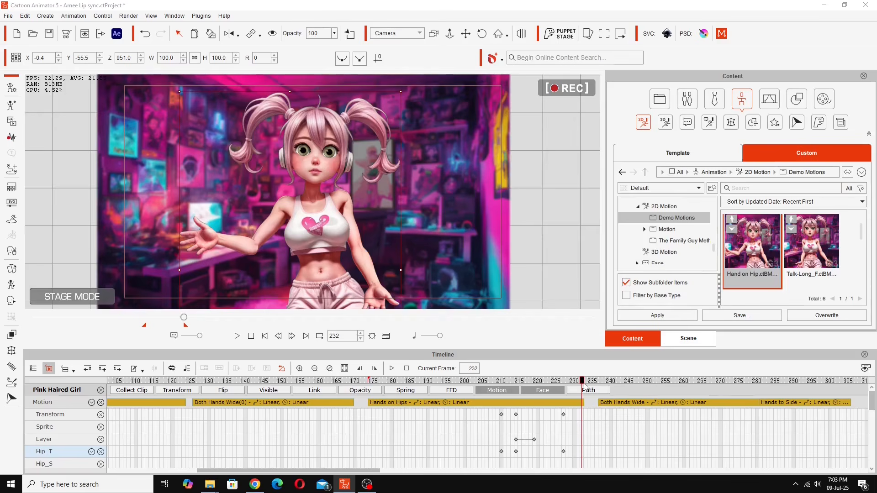
- Capture a new thumbnail for the saved Hand on Hip motion from the pose at frame 215
{"action": "left_click_drag", "start_coordinate": [584, 387], "coordinate": [519, 381]}
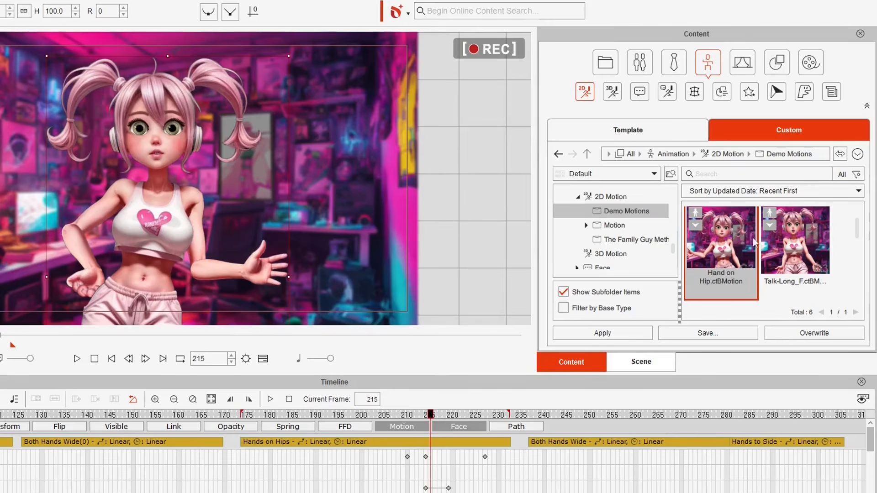
{"action": "right_click", "coordinate": [724, 258]}
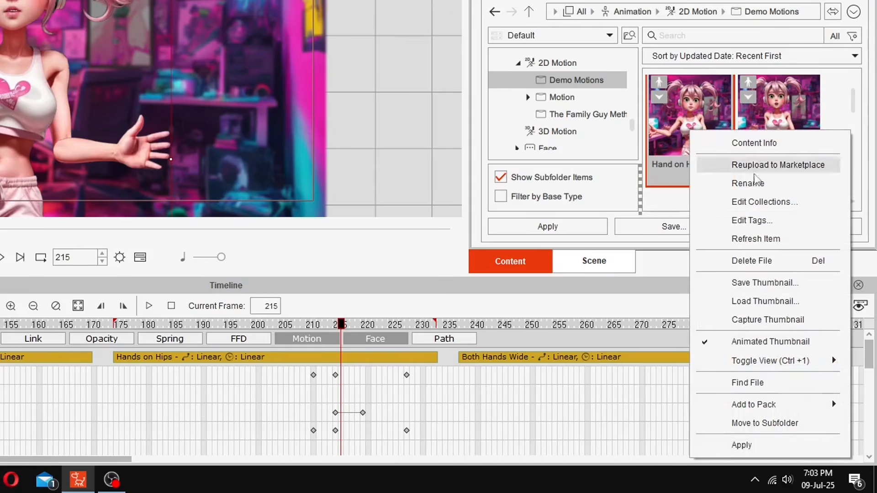
{"action": "left_click", "coordinate": [775, 314]}
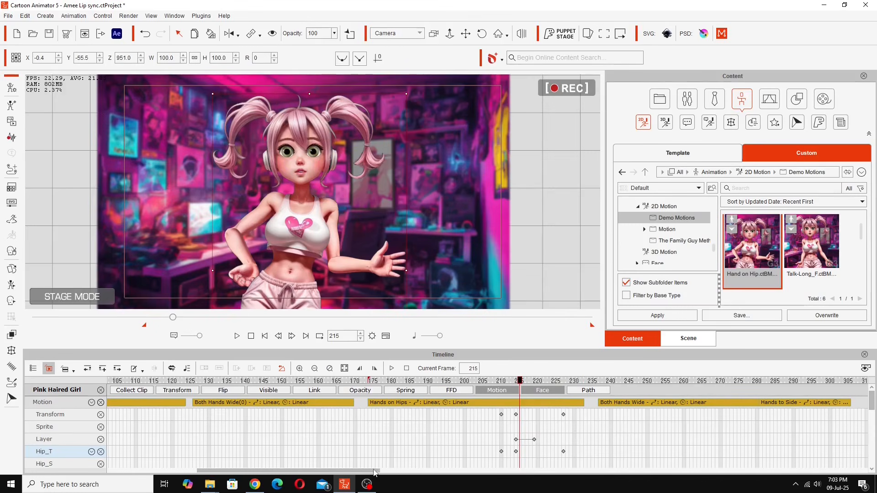
- Move the playhead to frame 400, set the view to Preview and apply the custom Hand on Hip motion to the character
{"action": "scroll", "coordinate": [370, 435], "scroll_direction": "right", "scroll_amount": 10}
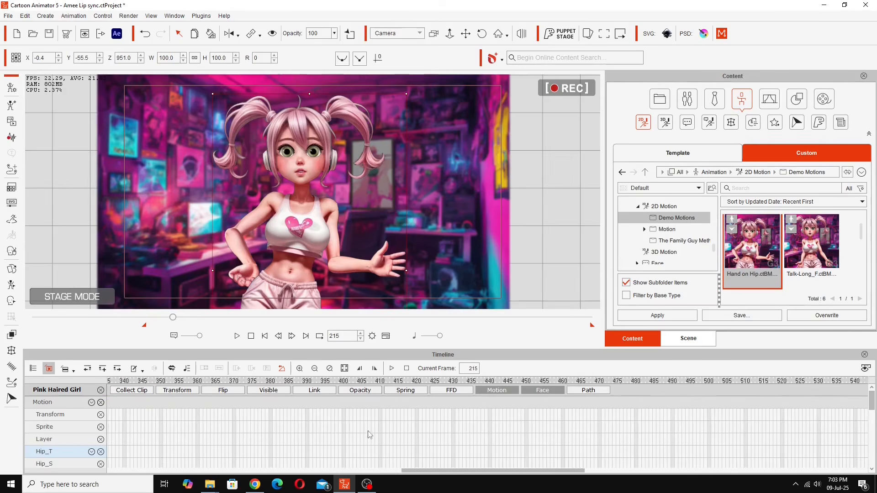
{"action": "left_click", "coordinate": [343, 382]}
{"action": "left_click", "coordinate": [397, 33]}
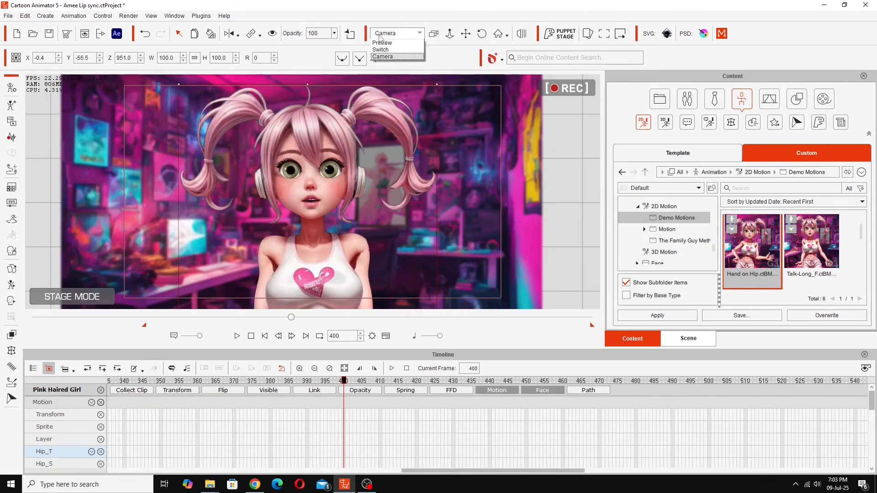
{"action": "left_click", "coordinate": [390, 55]}
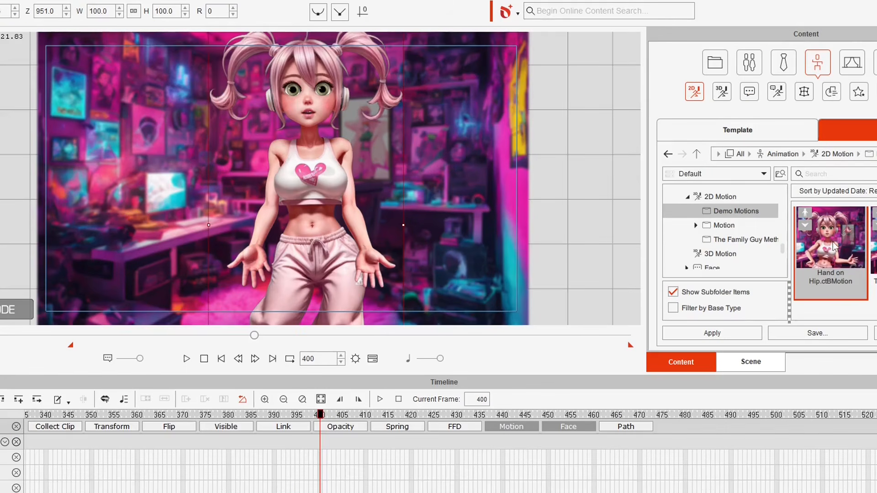
{"action": "left_click_drag", "start_coordinate": [834, 247], "coordinate": [291, 148]}
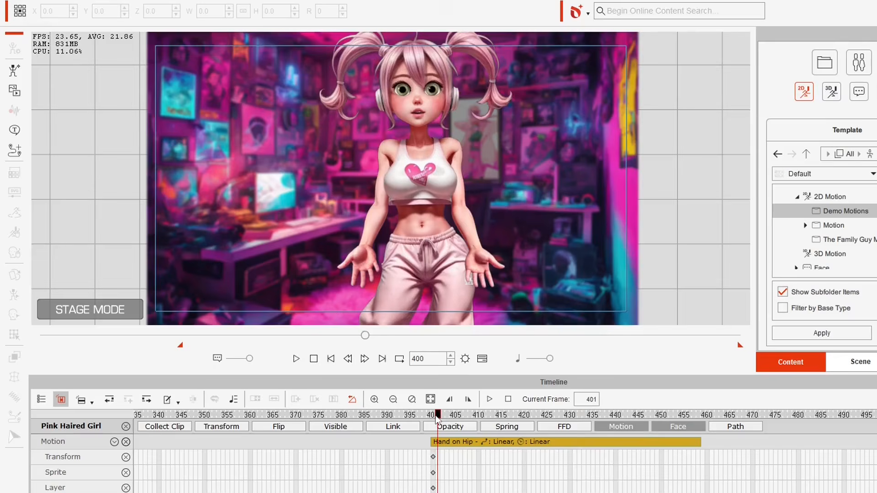
- Scrub through the applied Hand on Hip clip up to frame 442 and undo its placement
{"action": "left_click_drag", "start_coordinate": [435, 416], "coordinate": [513, 465]}
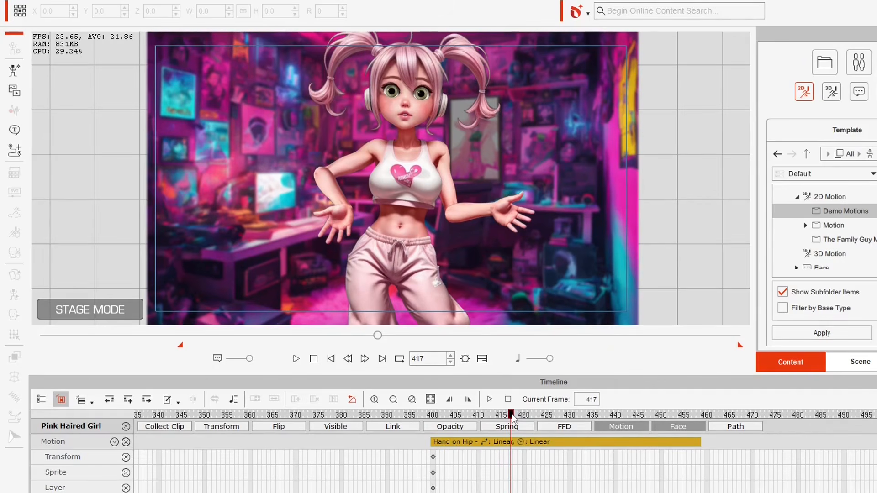
{"action": "left_click_drag", "start_coordinate": [514, 419], "coordinate": [620, 428]}
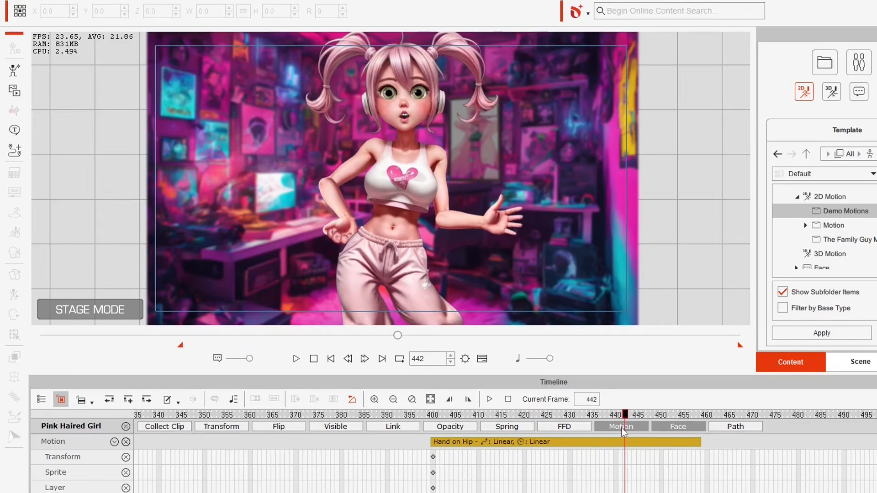
{"action": "left_click", "coordinate": [593, 417]}
{"action": "left_click", "coordinate": [602, 417]}
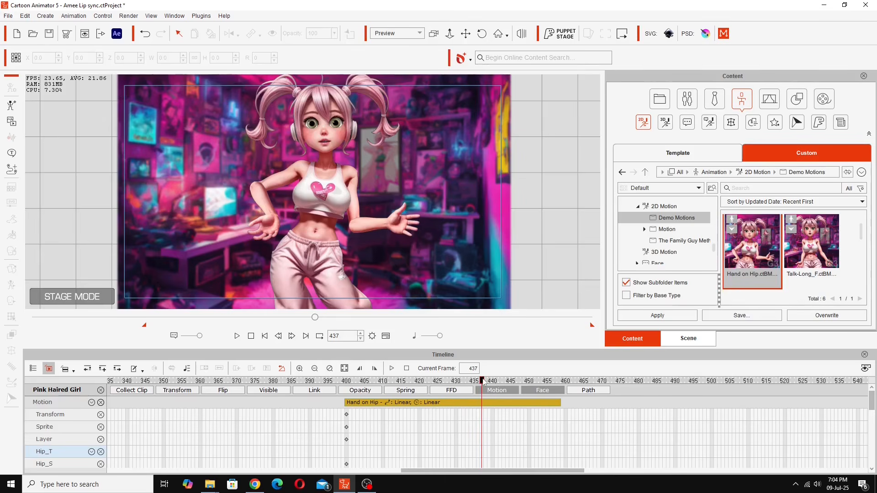
{"action": "left_click", "coordinate": [461, 380]}
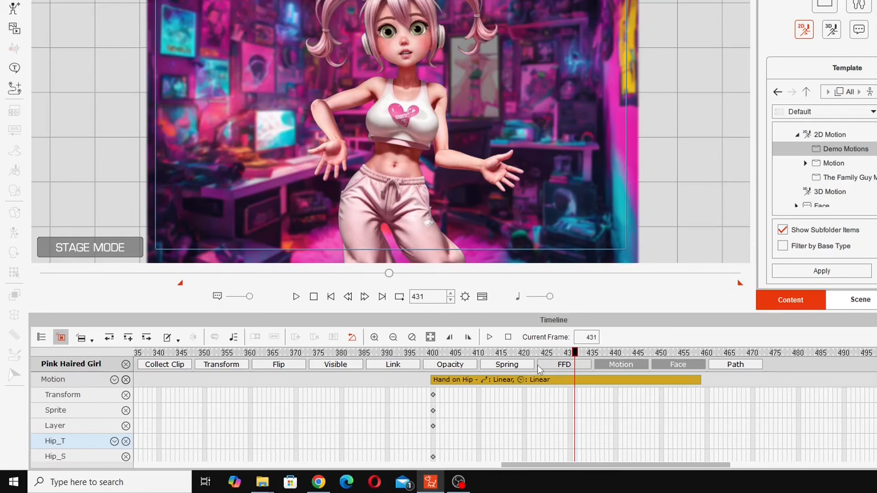
{"action": "key", "text": "ctrl+z"}
{"action": "left_click_drag", "start_coordinate": [579, 465], "coordinate": [432, 465]}
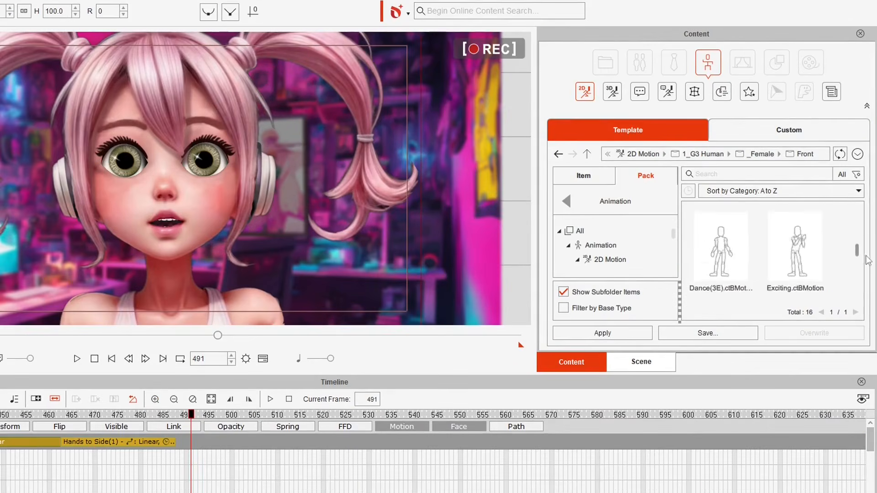
- Apply the Idle_Breath motion template at frame 491 and the Gossip template at frame 753 of the character's timeline
{"action": "mouse_move", "coordinate": [866, 256]}
{"action": "left_mouse_down"}
{"action": "mouse_move", "coordinate": [872, 274]}
{"action": "mouse_move", "coordinate": [870, 266]}
{"action": "left_mouse_up"}
{"action": "double_click", "coordinate": [795, 256]}
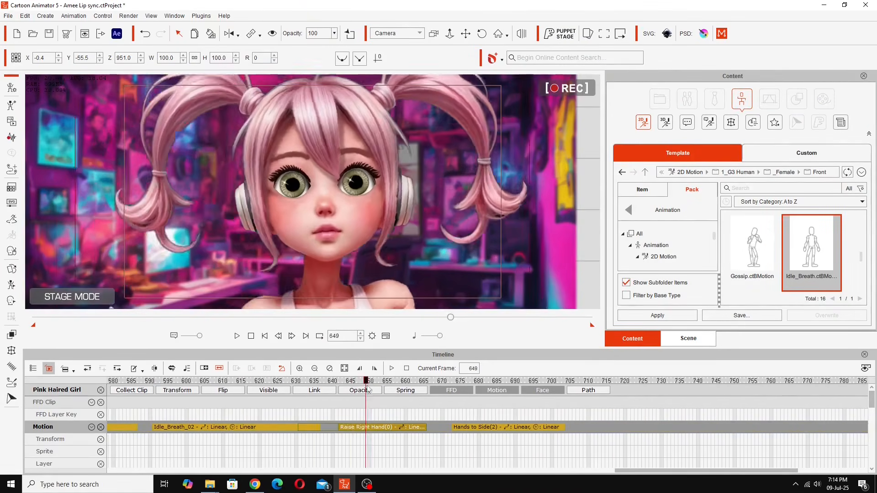
{"action": "left_click_drag", "start_coordinate": [861, 218], "coordinate": [866, 256]}
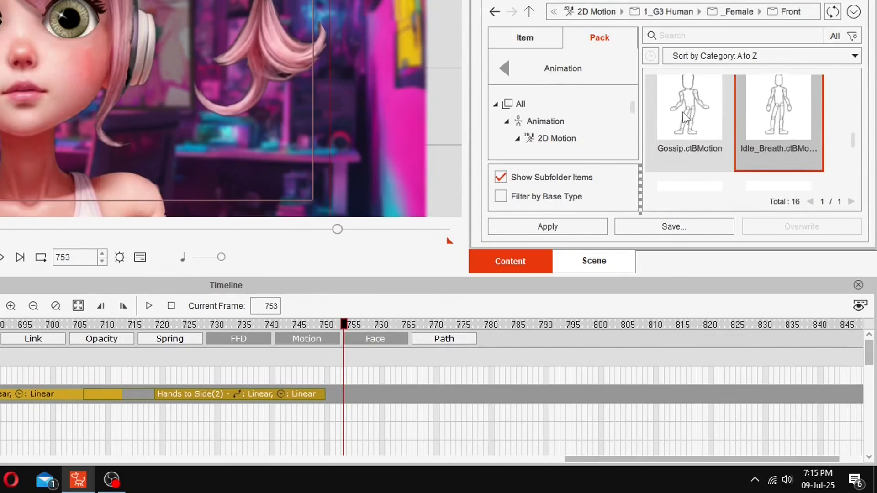
{"action": "double_click", "coordinate": [686, 118]}
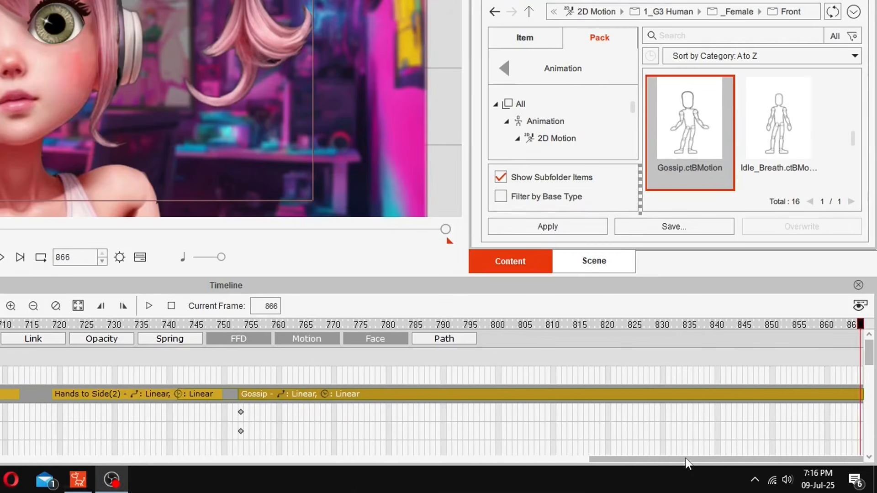
- Review the placed motion clips back from Gossip, scrubbing from the Idle_Breath_01 clip at frame 523 through Both Hands Wide(3) to frame 573
{"action": "left_click_drag", "start_coordinate": [751, 471], "coordinate": [734, 474]}
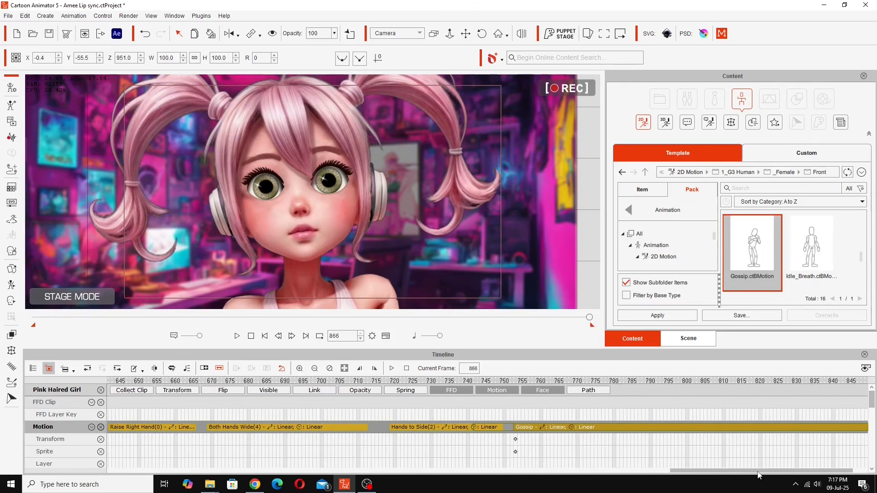
{"action": "left_click_drag", "start_coordinate": [758, 473], "coordinate": [712, 474]}
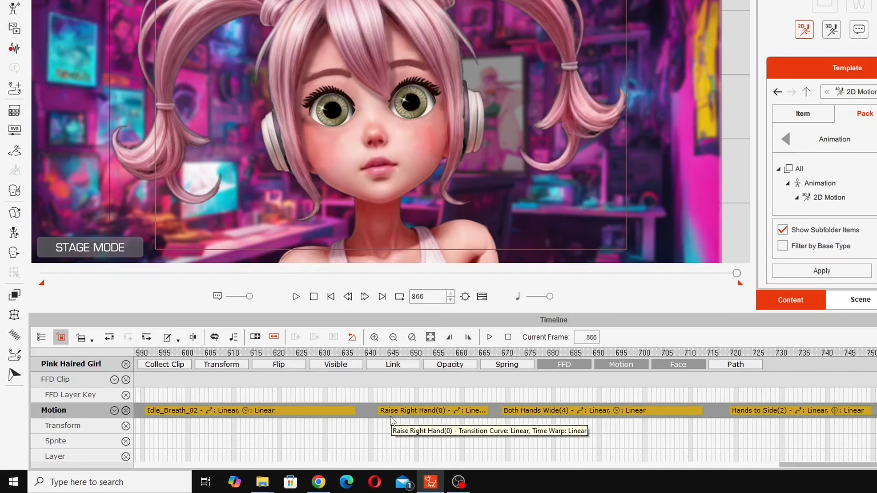
{"action": "left_click_drag", "start_coordinate": [826, 465], "coordinate": [733, 465]}
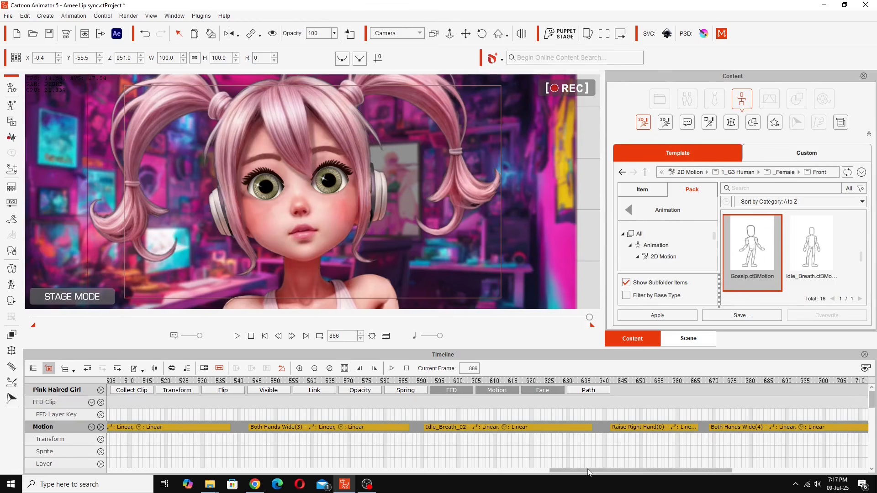
{"action": "left_click_drag", "start_coordinate": [587, 474], "coordinate": [494, 433]}
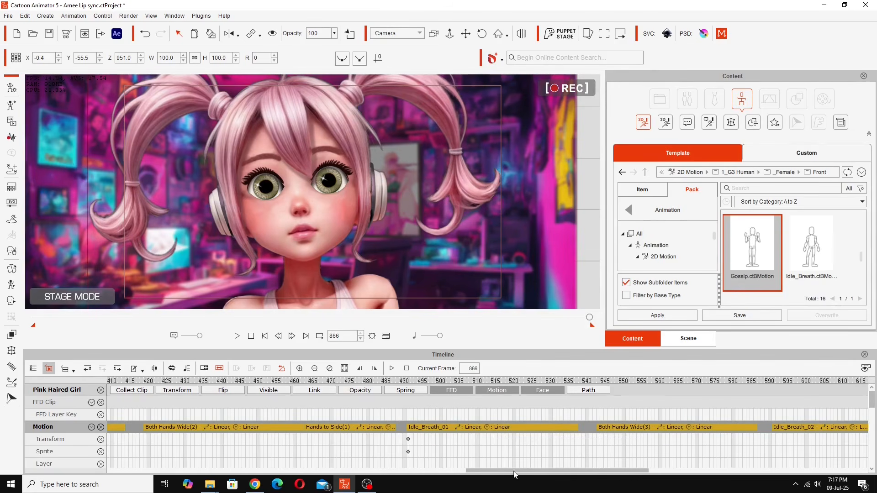
{"action": "left_click", "coordinate": [525, 381]}
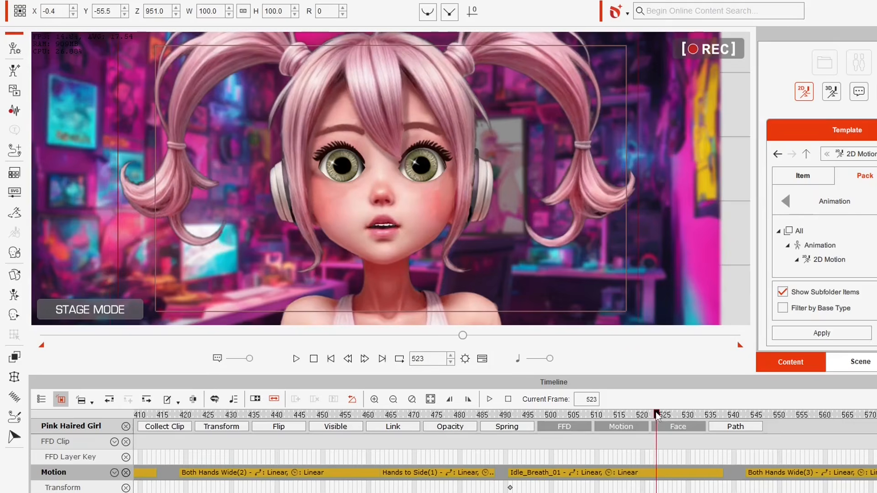
{"action": "left_click_drag", "start_coordinate": [657, 416], "coordinate": [709, 418]}
{"action": "left_click_drag", "start_coordinate": [580, 425], "coordinate": [758, 440]}
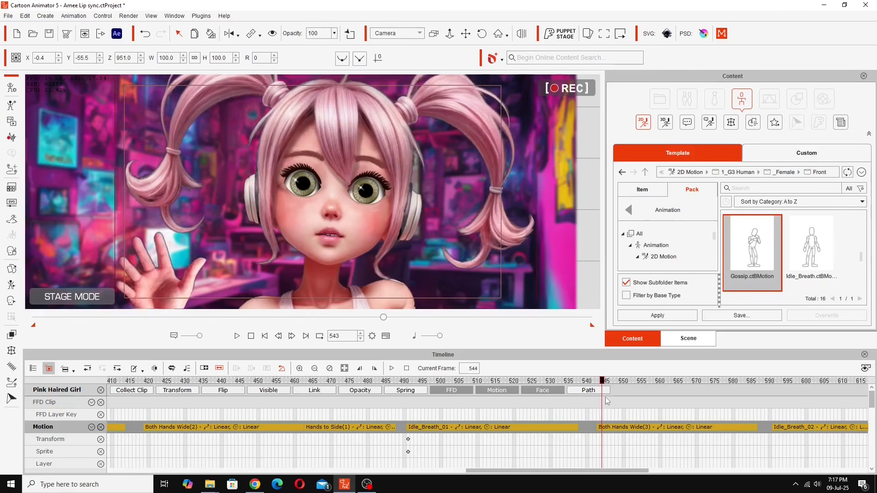
{"action": "left_click_drag", "start_coordinate": [606, 398], "coordinate": [615, 399]}
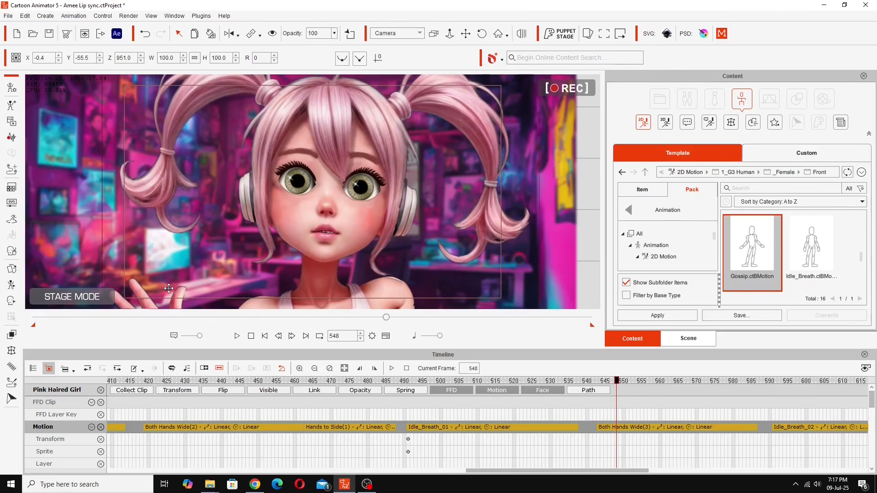
{"action": "left_click_drag", "start_coordinate": [618, 383], "coordinate": [708, 422]}
- Return the playhead to frame 0 and hide the timeline to enlarge the stage for playback
{"action": "left_click_drag", "start_coordinate": [520, 471], "coordinate": [402, 468]}
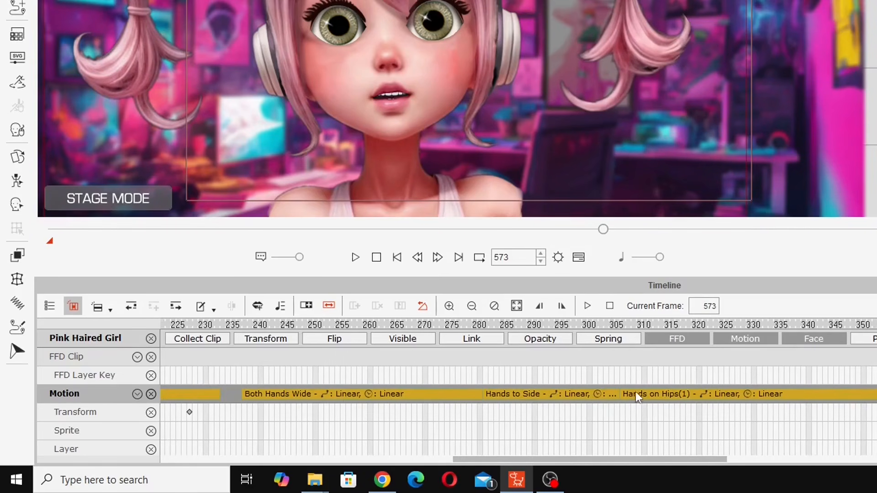
{"action": "left_click_drag", "start_coordinate": [578, 459], "coordinate": [293, 467]}
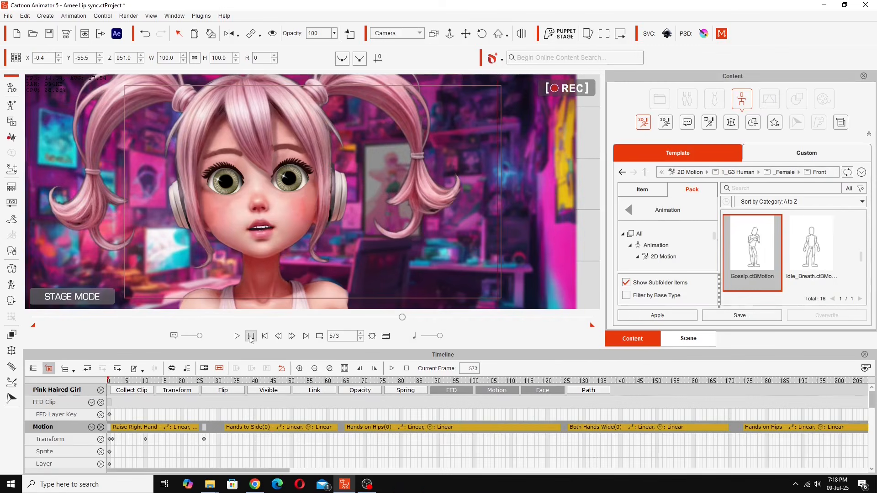
{"action": "left_click", "coordinate": [251, 337]}
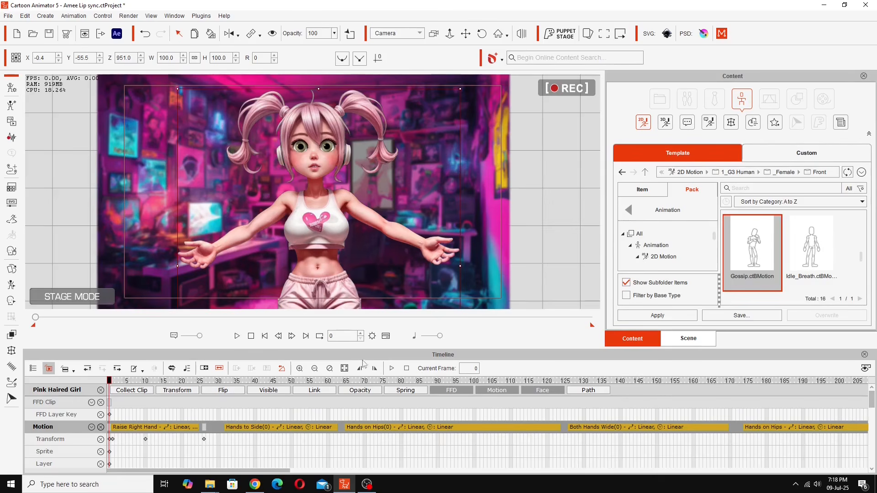
{"action": "left_click", "coordinate": [386, 337]}
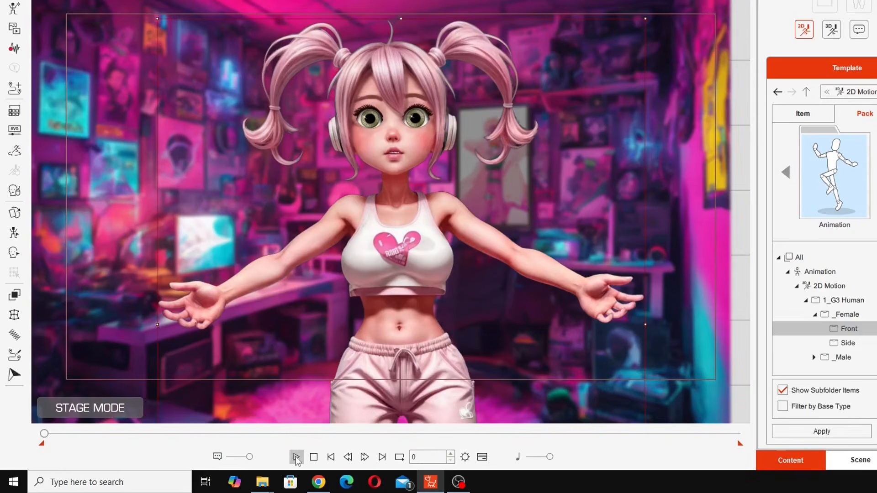
- Play the whole animation through and return the playhead to frame 0
{"action": "left_click", "coordinate": [237, 465]}
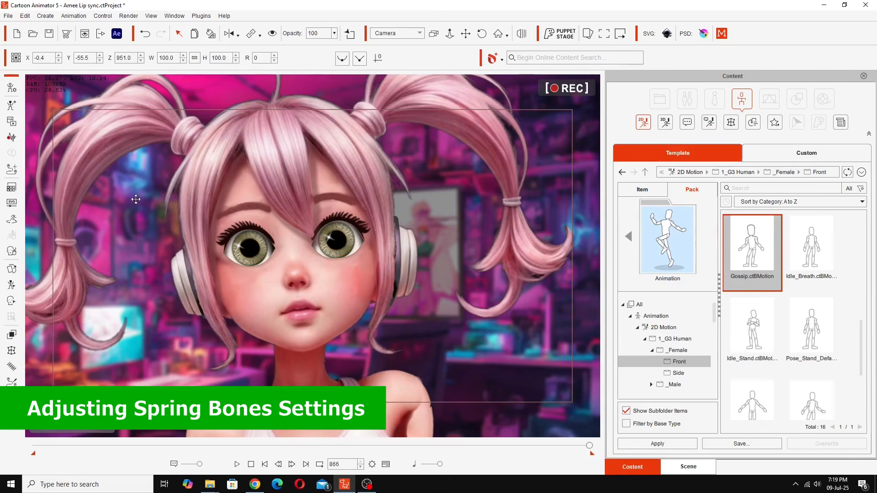
{"action": "left_click", "coordinate": [251, 464]}
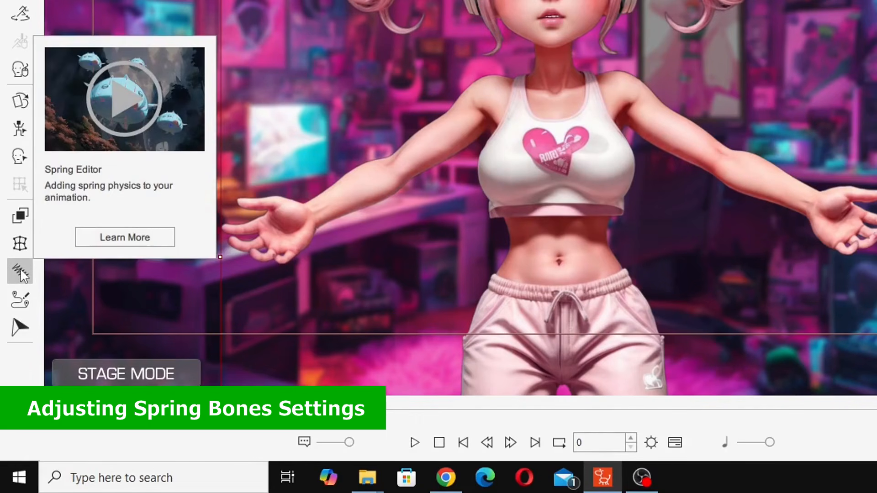
- Open the Spring Editor and apply the Stiff preset to the Pigtails group after trying Default, limiting both angles to 5
{"action": "left_click", "coordinate": [20, 272]}
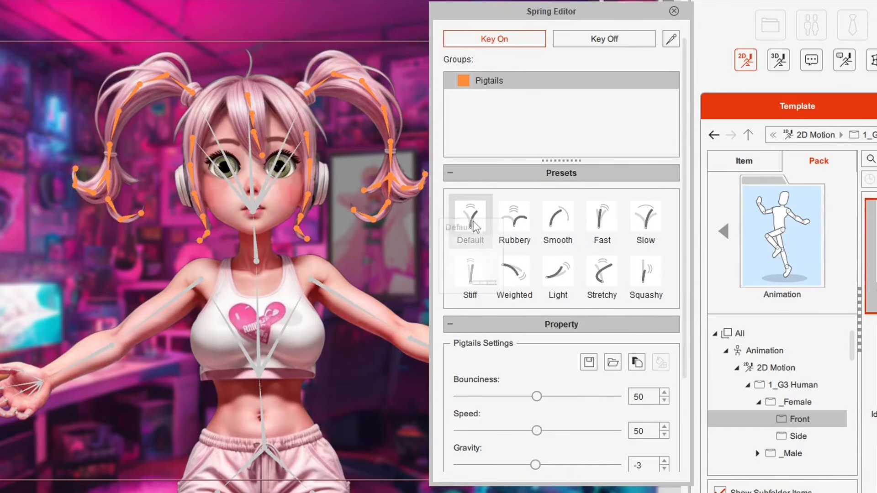
{"action": "mouse_move", "coordinate": [527, 210]}
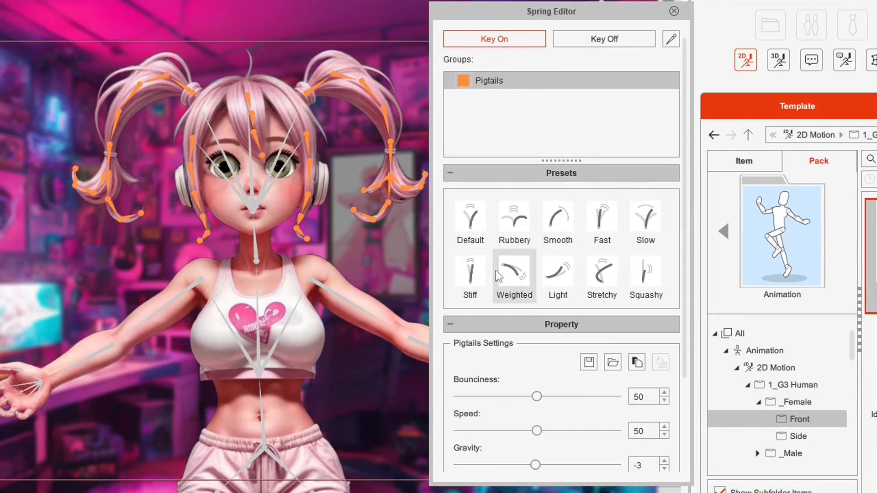
{"action": "mouse_move", "coordinate": [473, 286]}
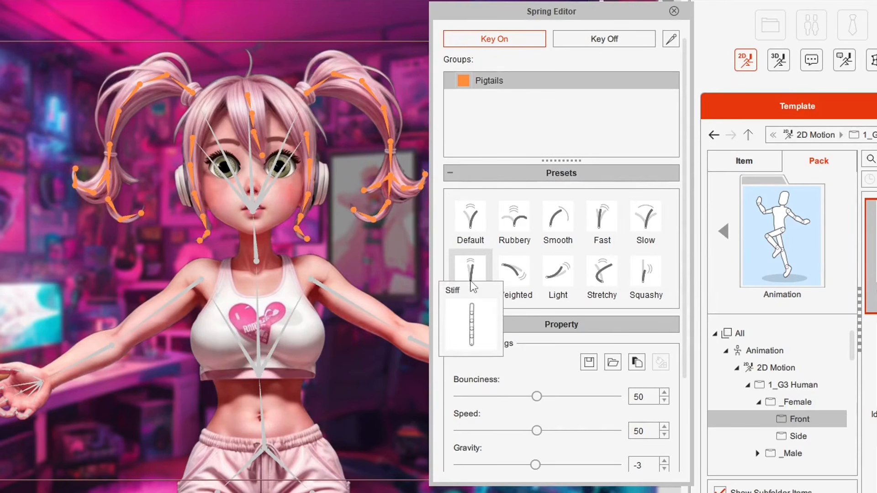
{"action": "mouse_move", "coordinate": [651, 222]}
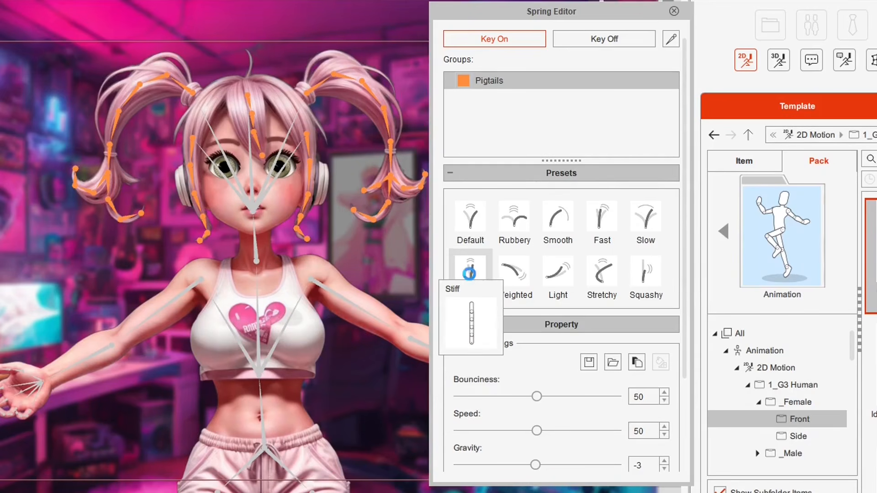
{"action": "left_click_drag", "start_coordinate": [687, 397], "coordinate": [704, 469]}
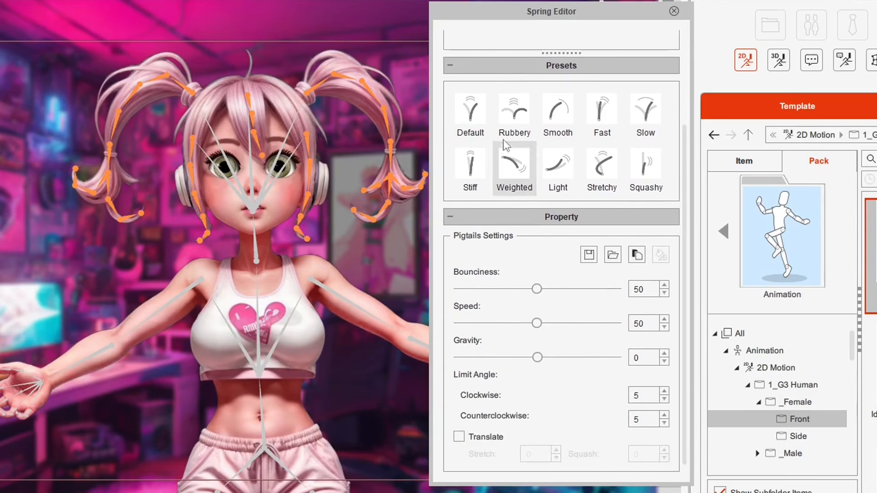
{"action": "left_click", "coordinate": [472, 121]}
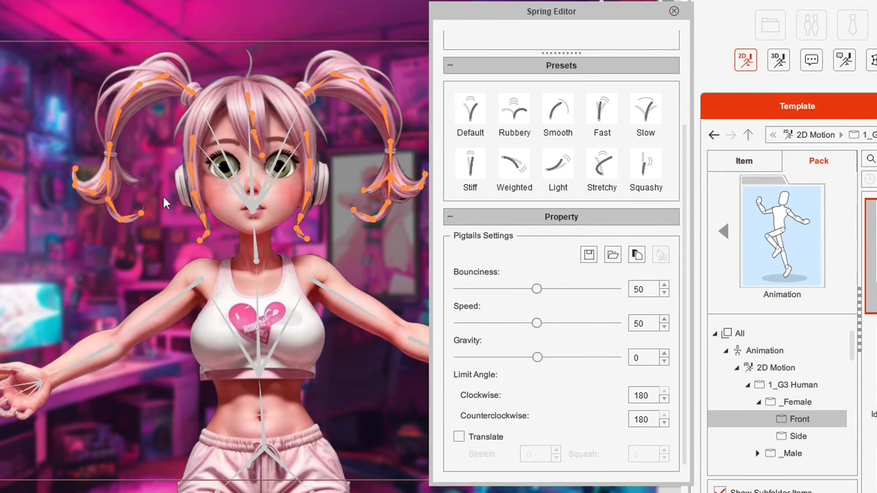
{"action": "left_click", "coordinate": [473, 173]}
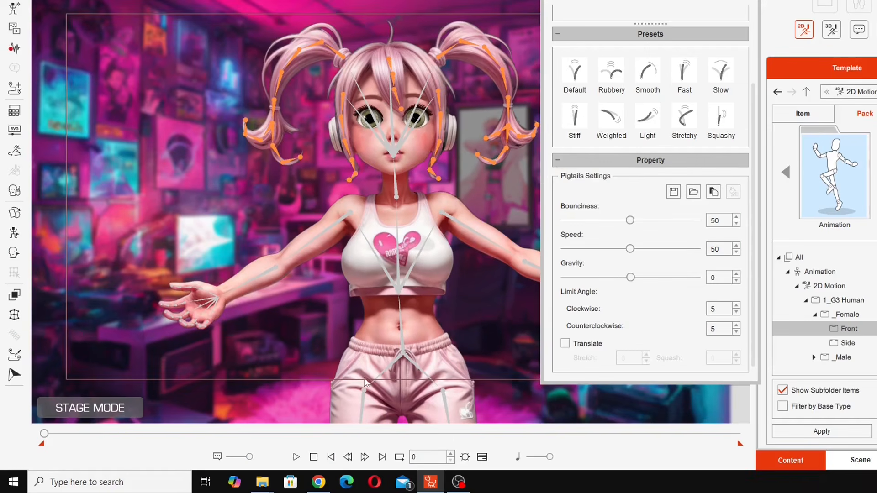
- Preview the hair motion with the Stiff preset, switch the Pigtails group to Default and preview it again for comparison
{"action": "left_click", "coordinate": [296, 457]}
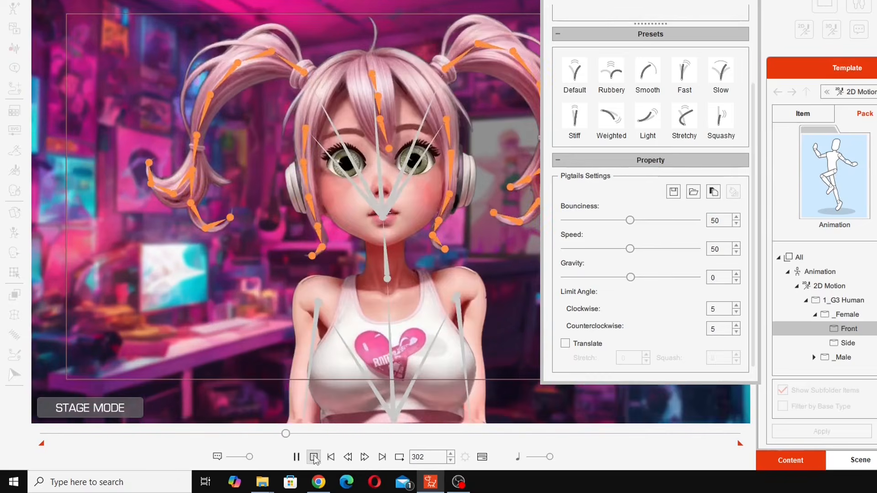
{"action": "left_click", "coordinate": [314, 459]}
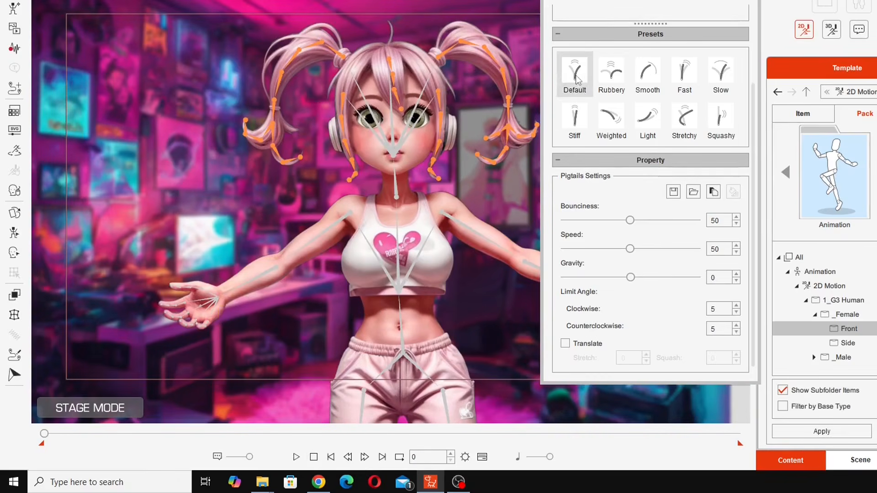
{"action": "left_click_drag", "start_coordinate": [577, 80], "coordinate": [574, 75]}
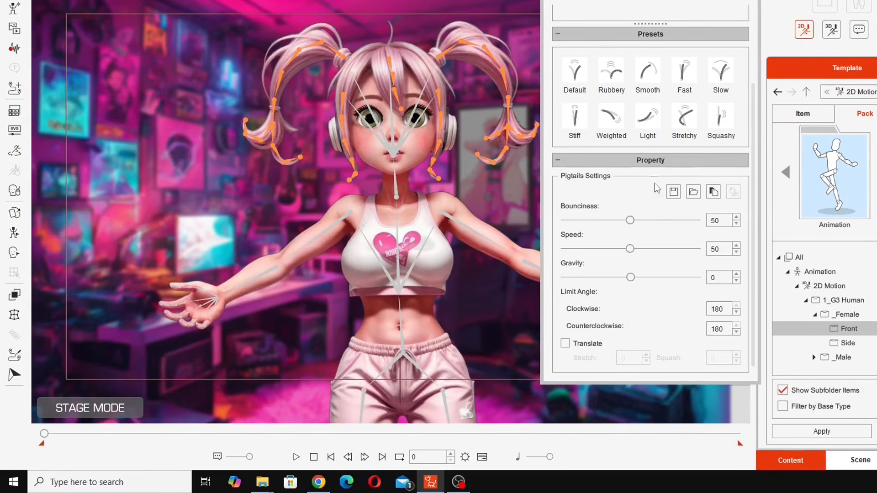
{"action": "left_click", "coordinate": [296, 457]}
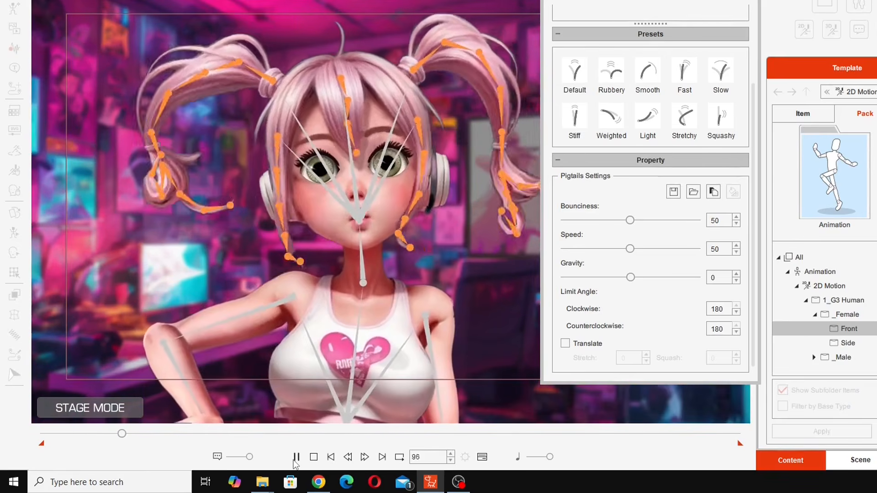
{"action": "left_click", "coordinate": [313, 457]}
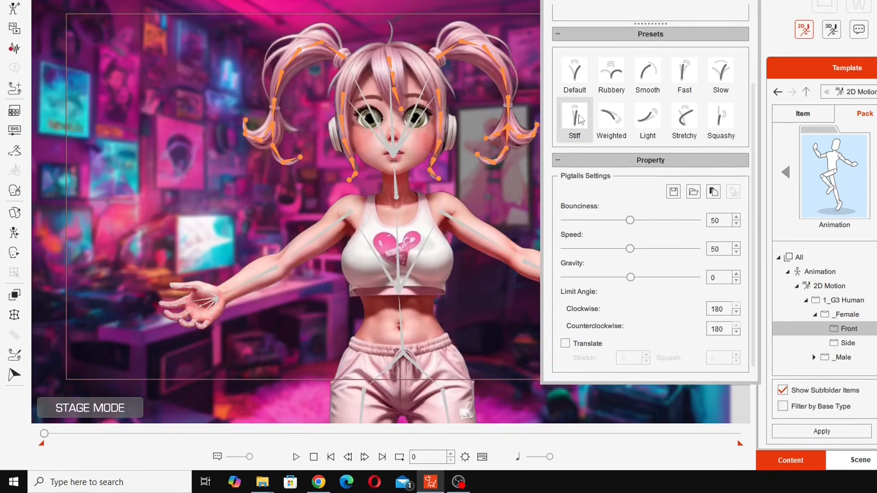
- Reapply the Stiff spring preset to the Pigtails group, close the Spring Editor and play the full animation
{"action": "mouse_move", "coordinate": [579, 120]}
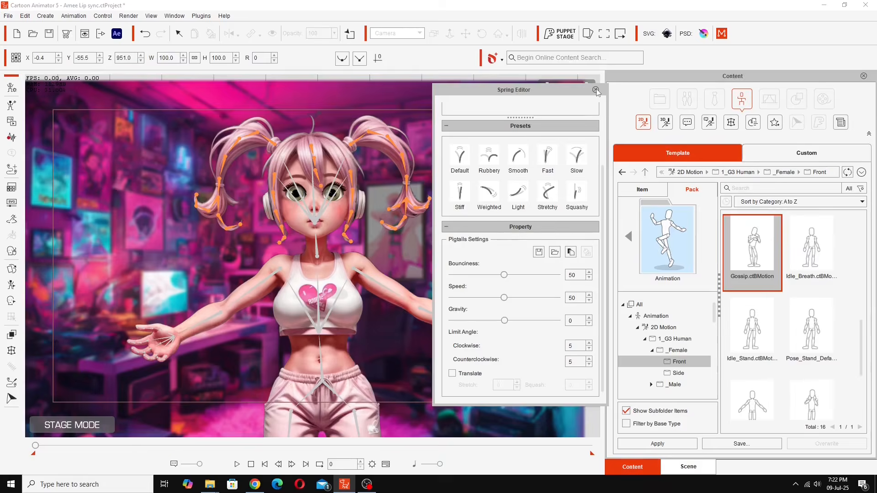
{"action": "left_click", "coordinate": [596, 88]}
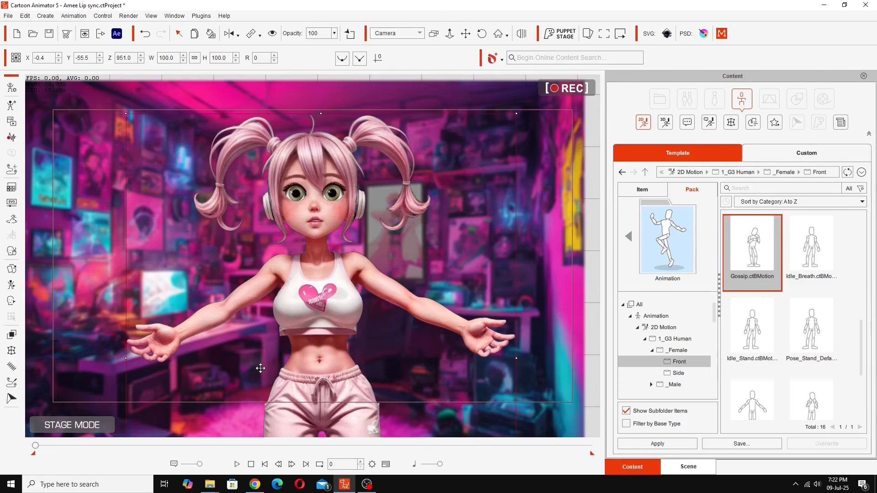
{"action": "left_click", "coordinate": [237, 464]}
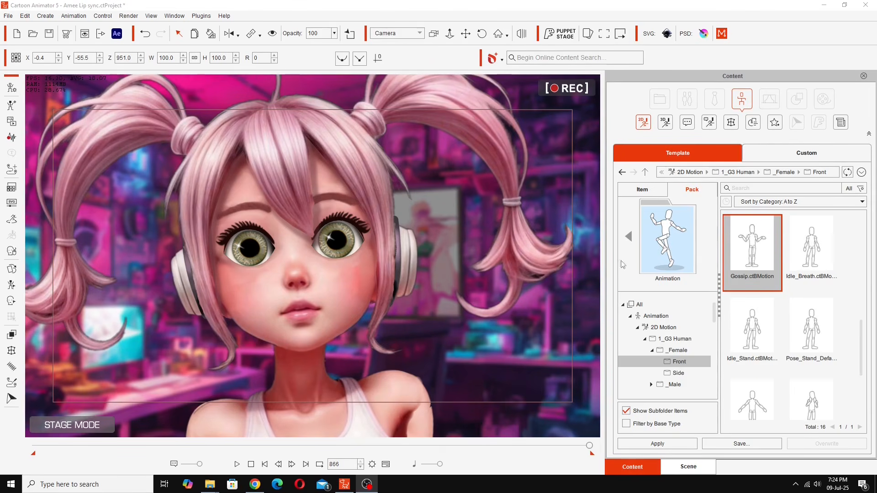
- Save the project by overwriting the custom Amee Lip sync project in the Amee Demo 1 folder, confirming the replacement
{"action": "left_click", "coordinate": [803, 154]}
{"action": "left_click", "coordinate": [685, 309]}
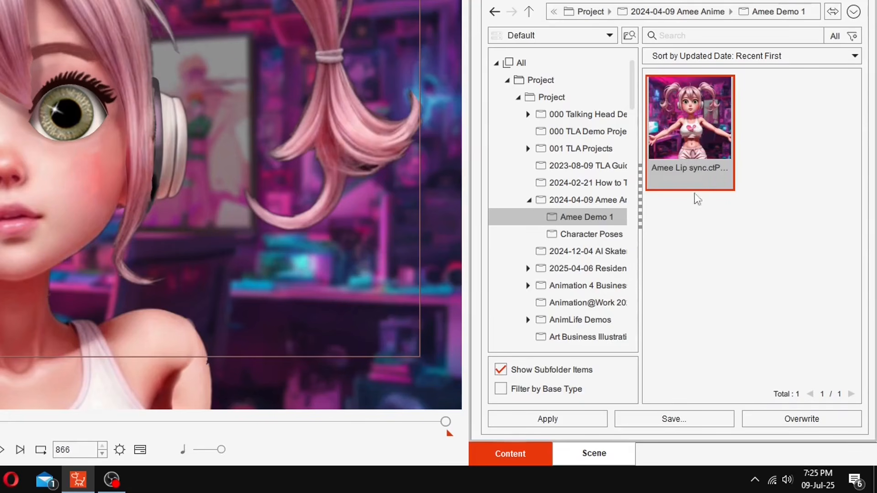
{"action": "left_click", "coordinate": [802, 418]}
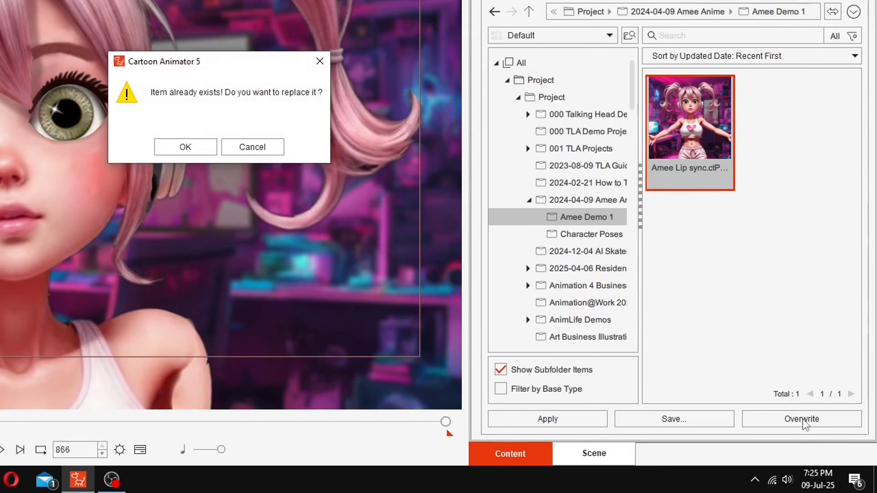
{"action": "left_click", "coordinate": [190, 150]}
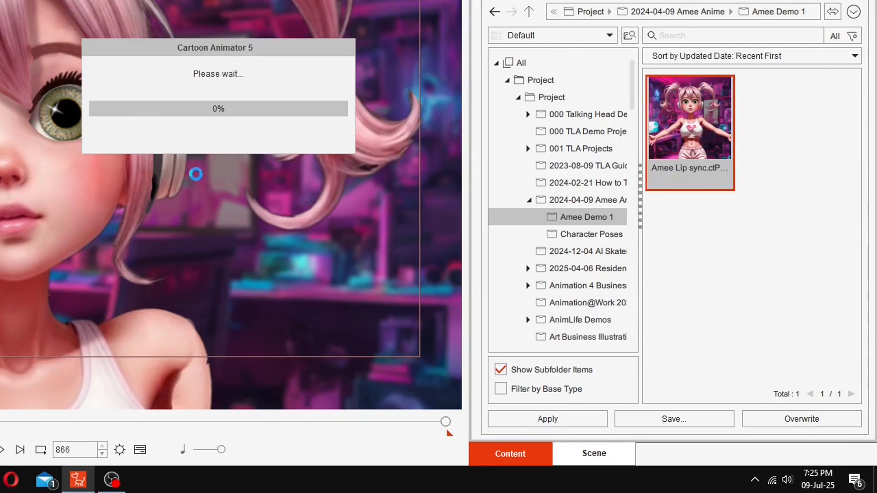